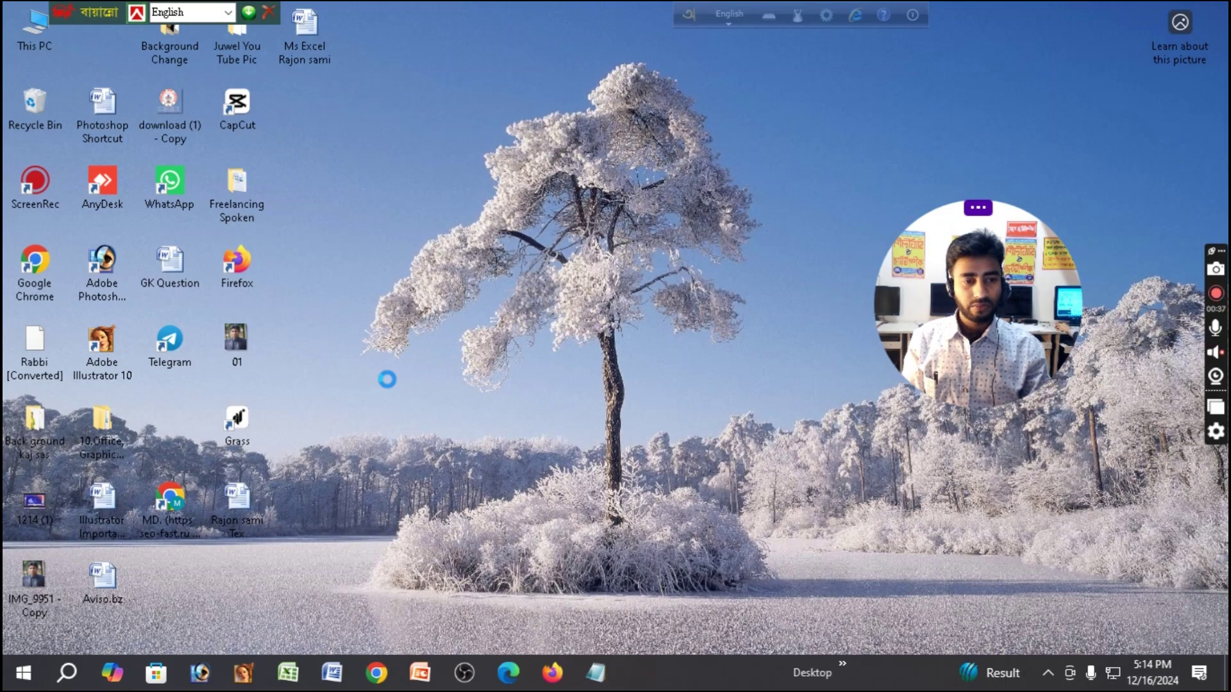
Create a new Excel worksheet on the desktop and move its icon near the top.
right_click(387, 380)
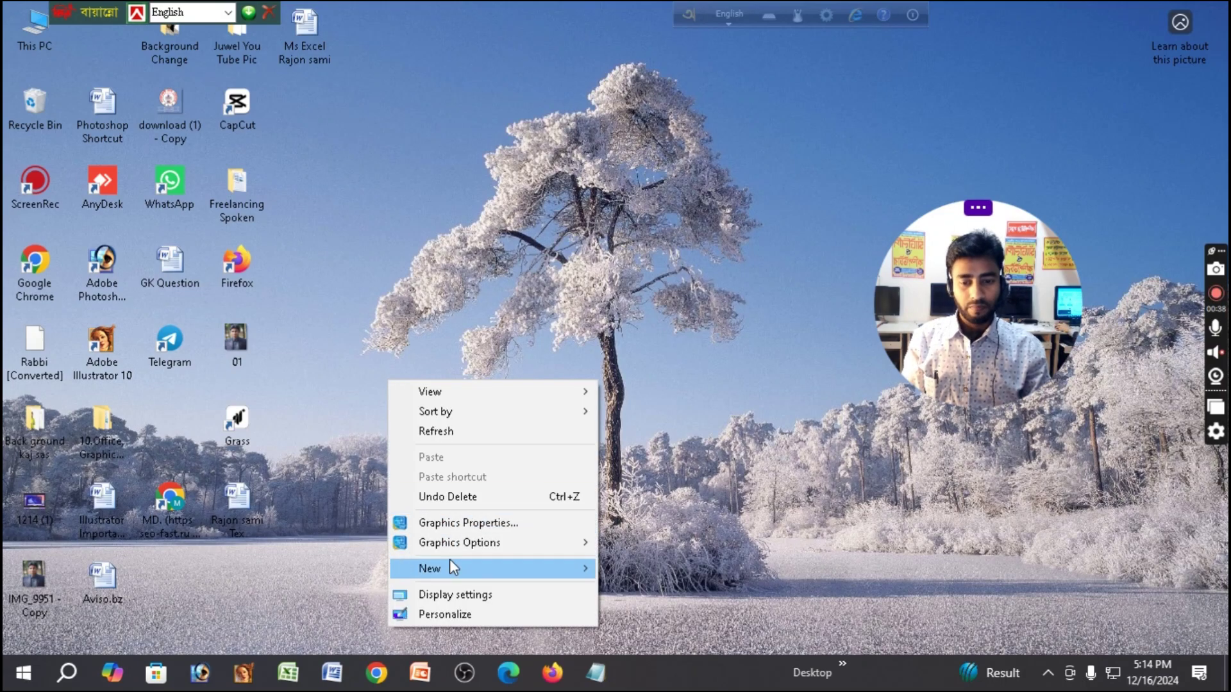
mouse_move(450, 560)
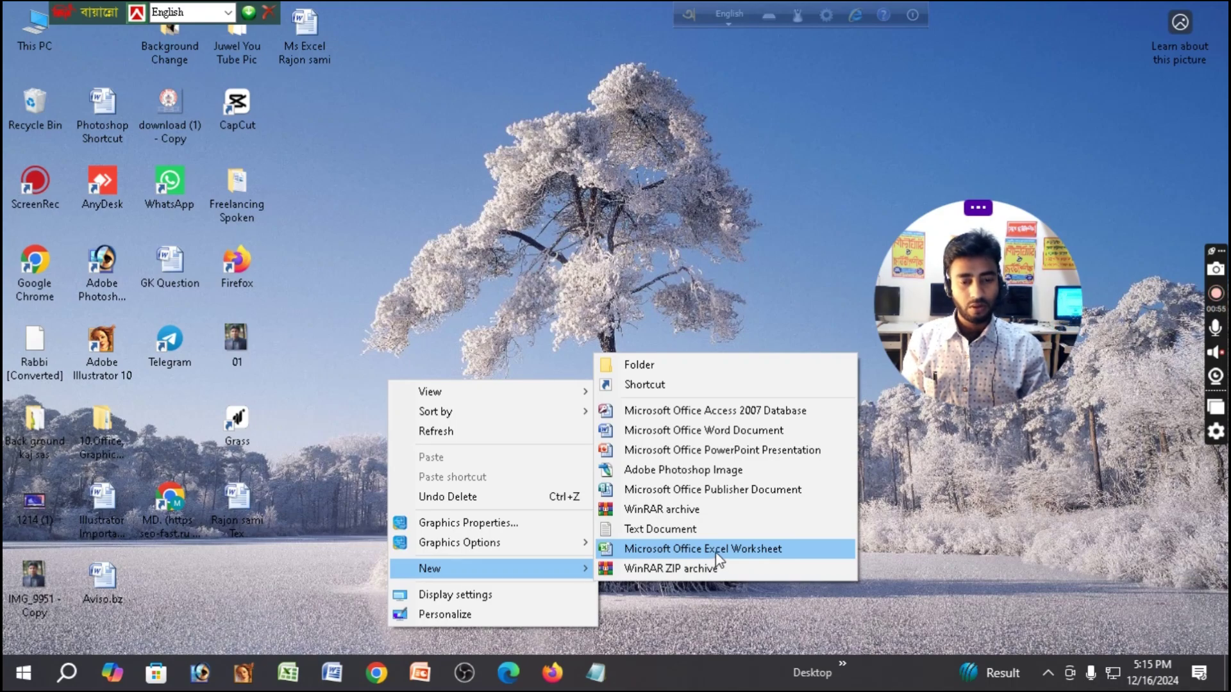
click(716, 553)
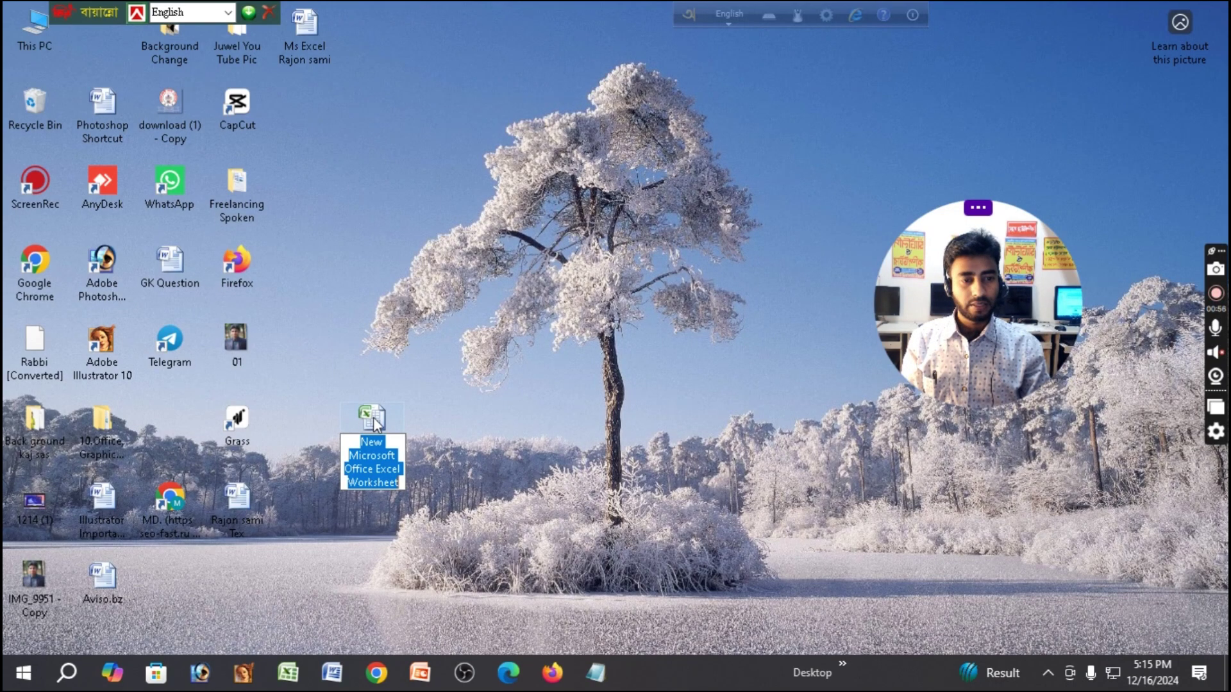
drag(375, 425, 398, 221)
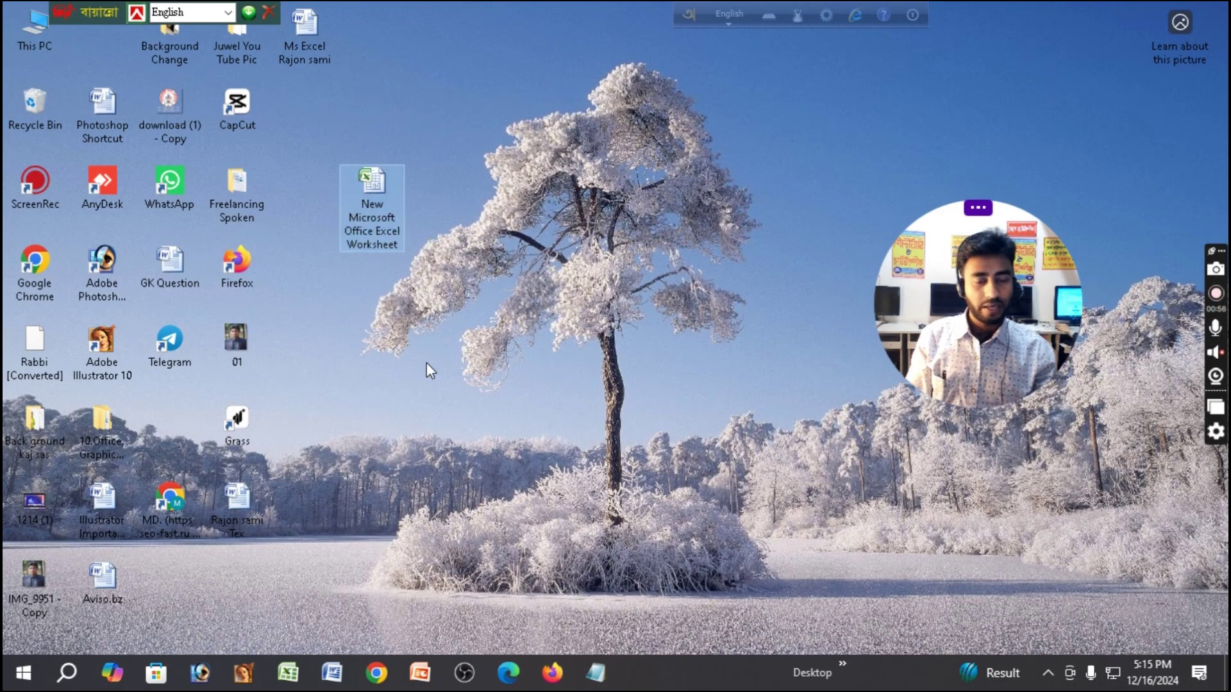
Launch Microsoft Office Excel 2007 from the Start menu's Microsoft Office folder.
click(21, 678)
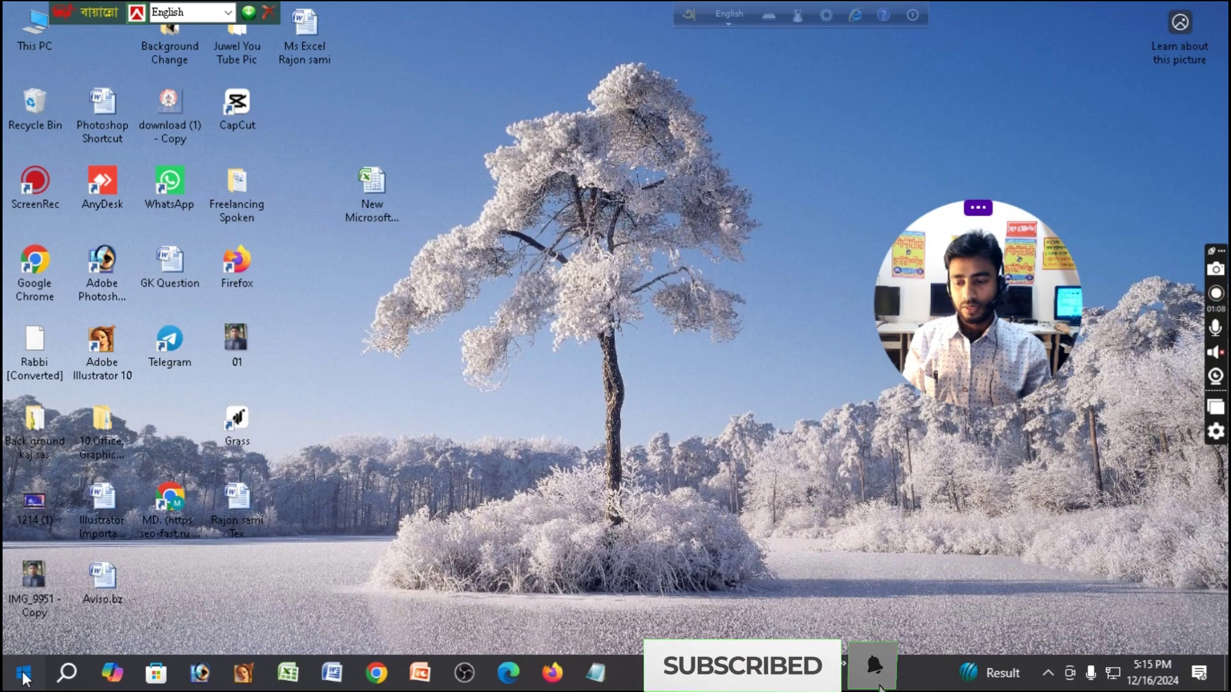
click(26, 677)
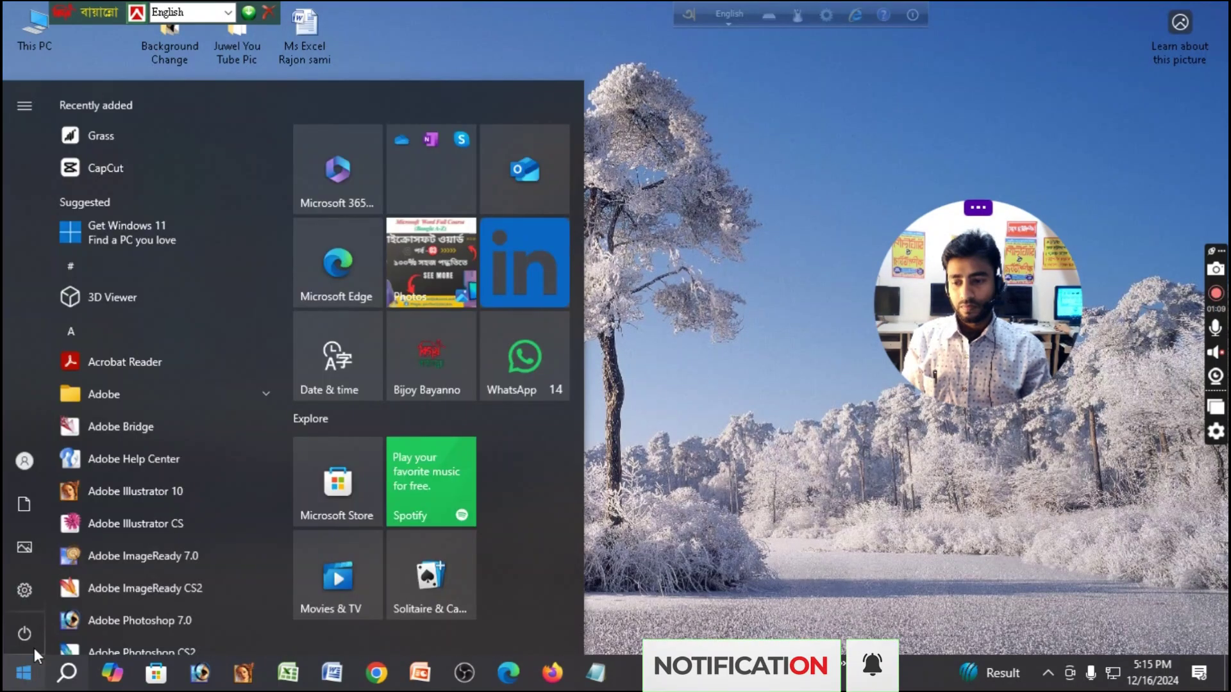
scroll(95, 501, down, 8)
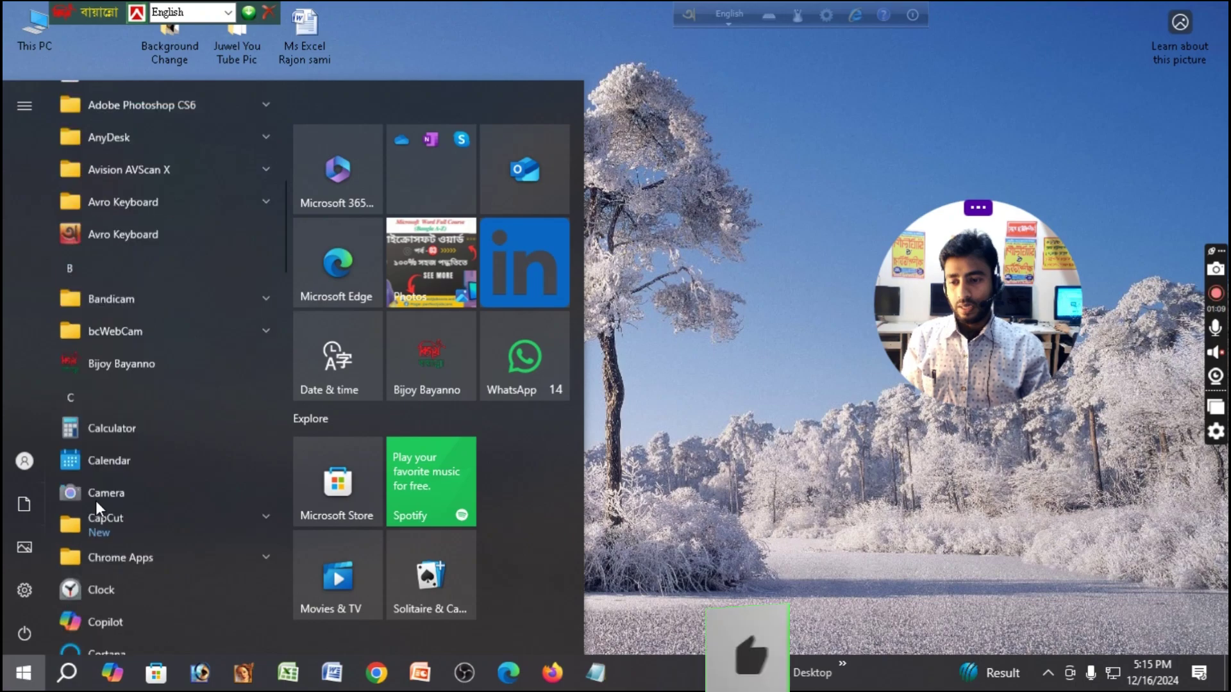
scroll(95, 501, down, 8)
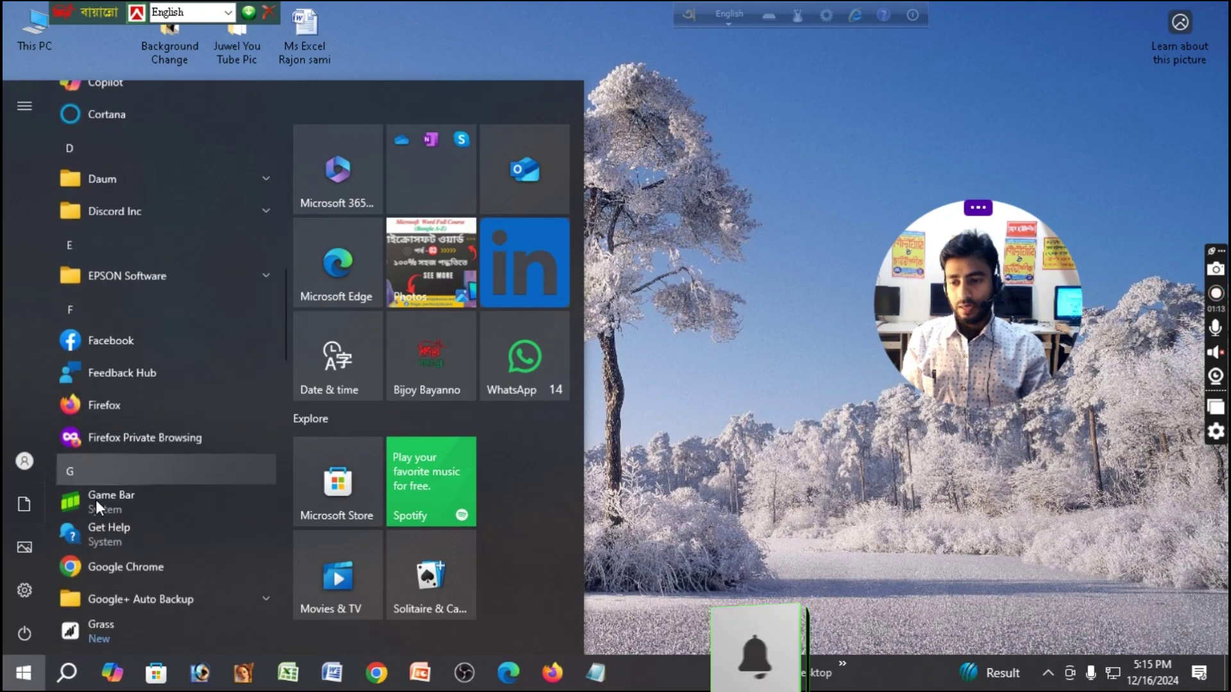
scroll(95, 498, down, 8)
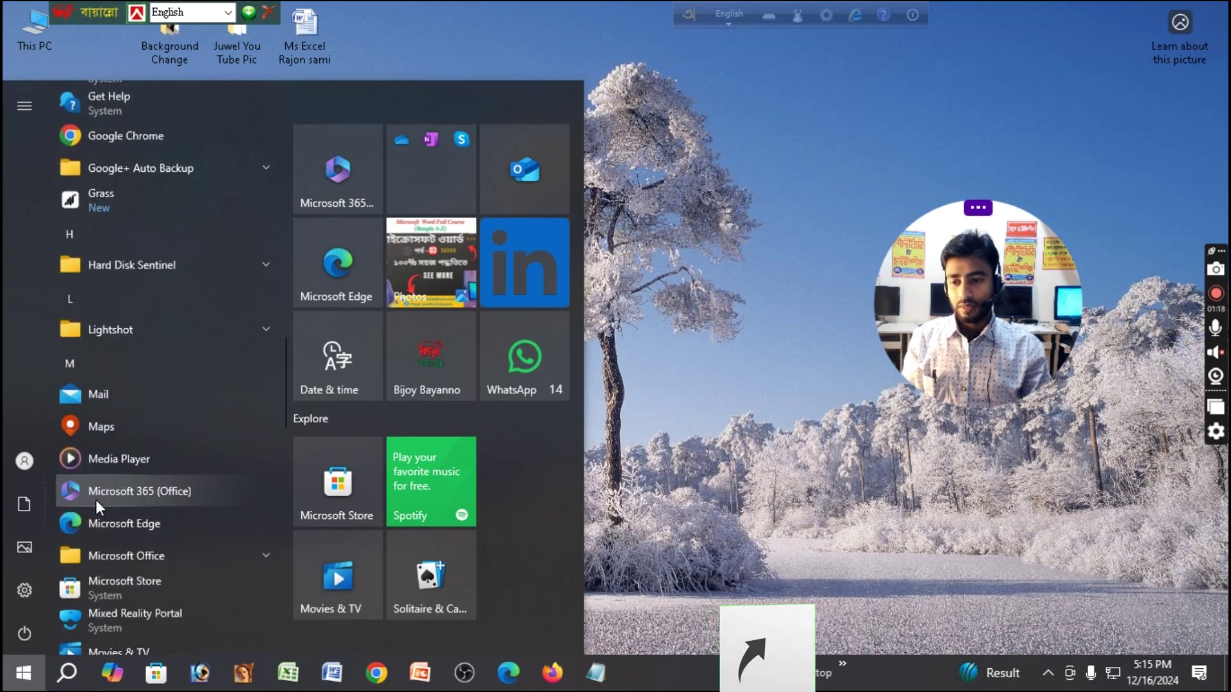
scroll(95, 498, down, 3)
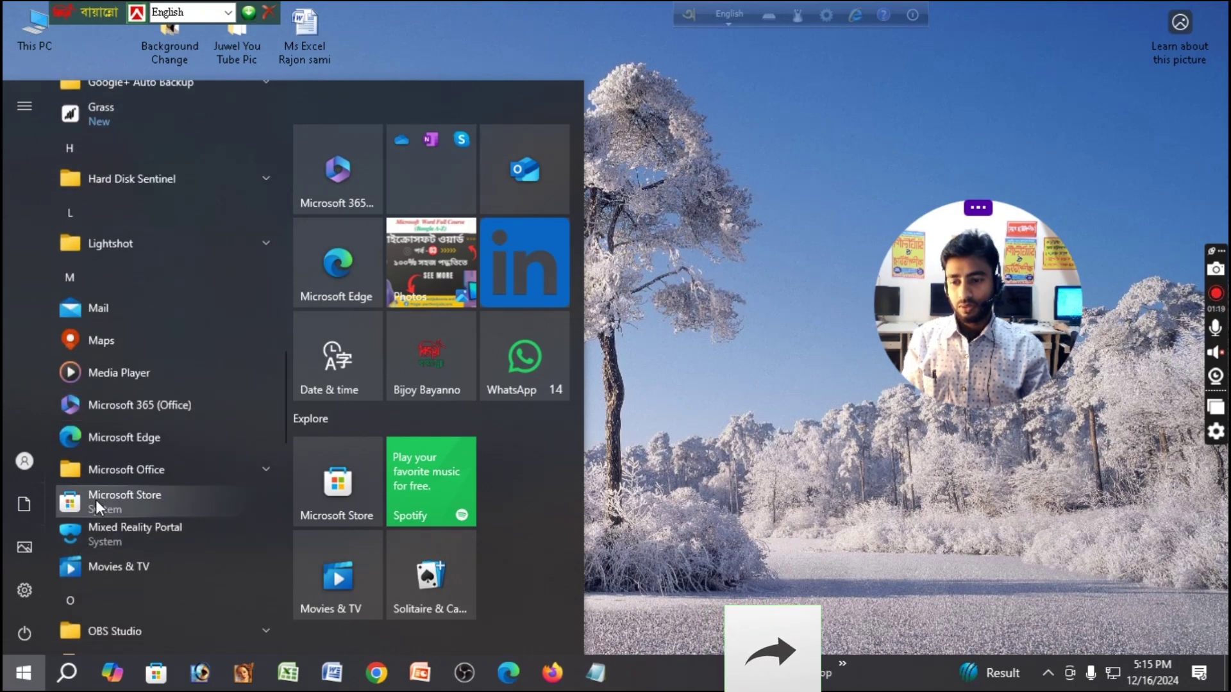
click(129, 469)
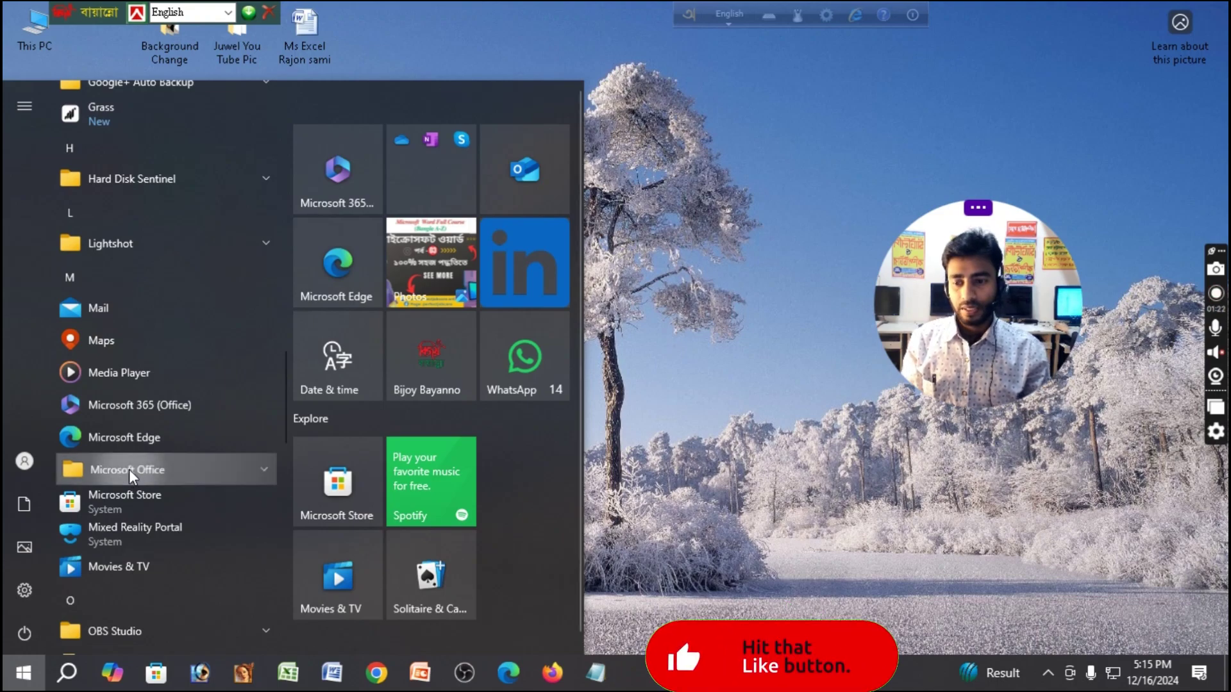
scroll(128, 470, down, 9)
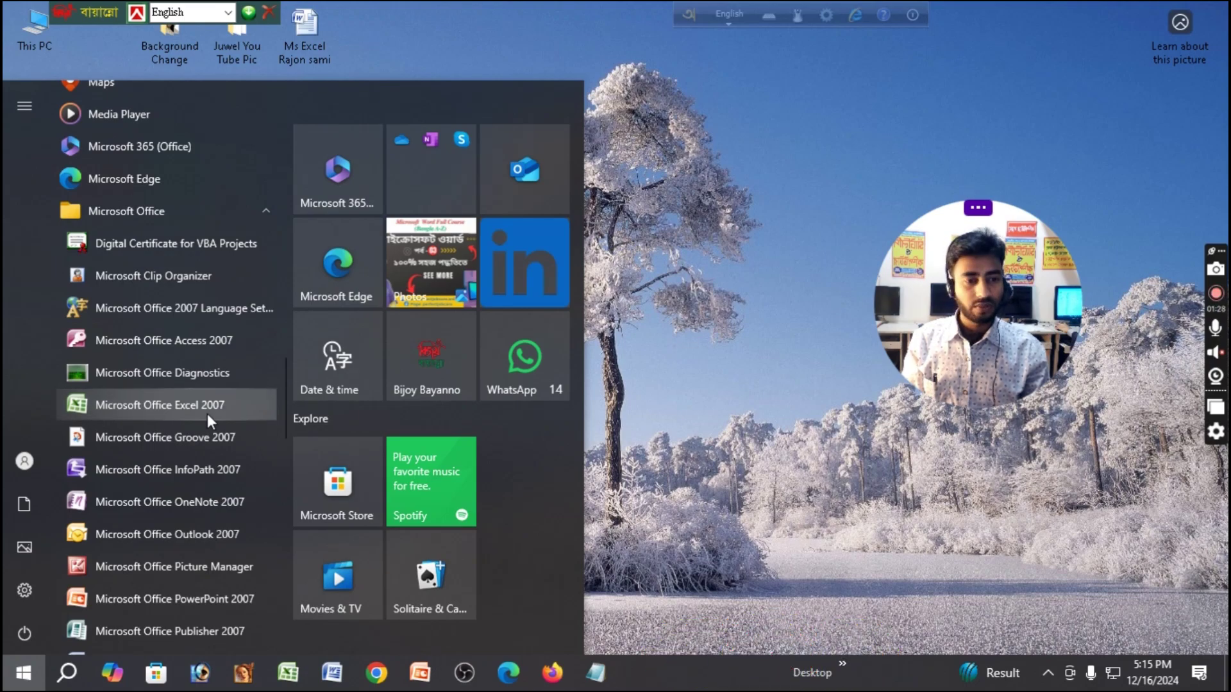
click(137, 404)
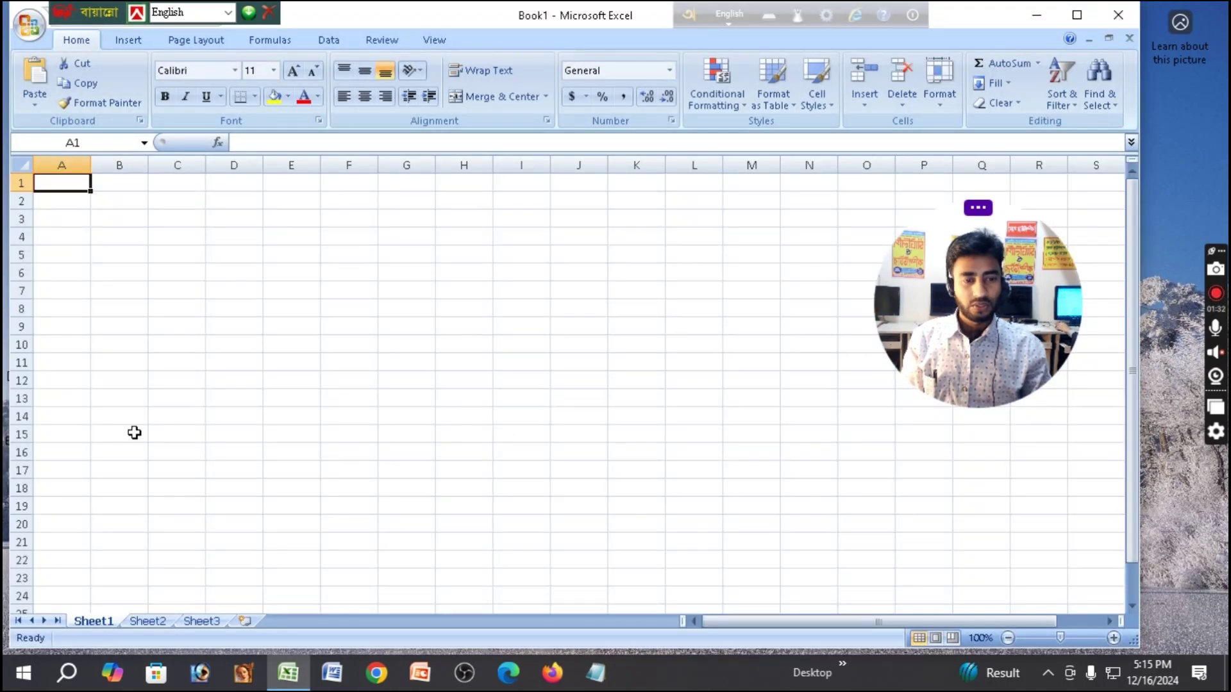
Maximize the Excel window with blank Book1, then select cells such as A1 and I12.
click(1077, 15)
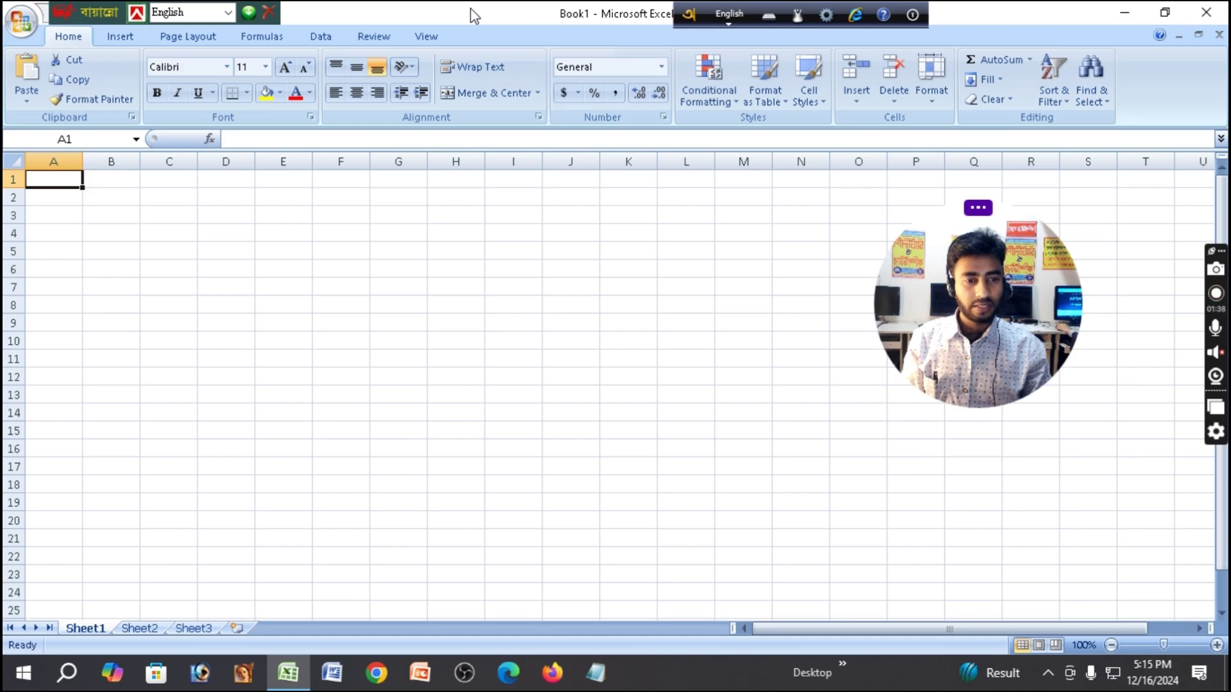
drag(960, 289, 1080, 289)
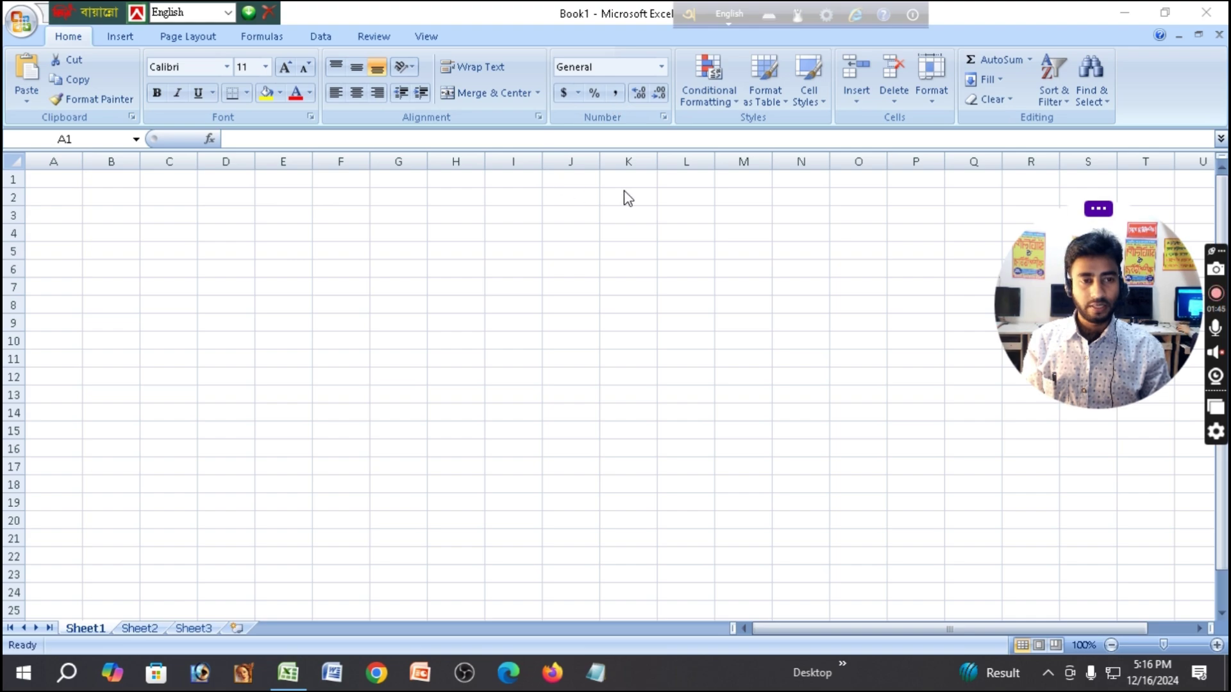
click(44, 181)
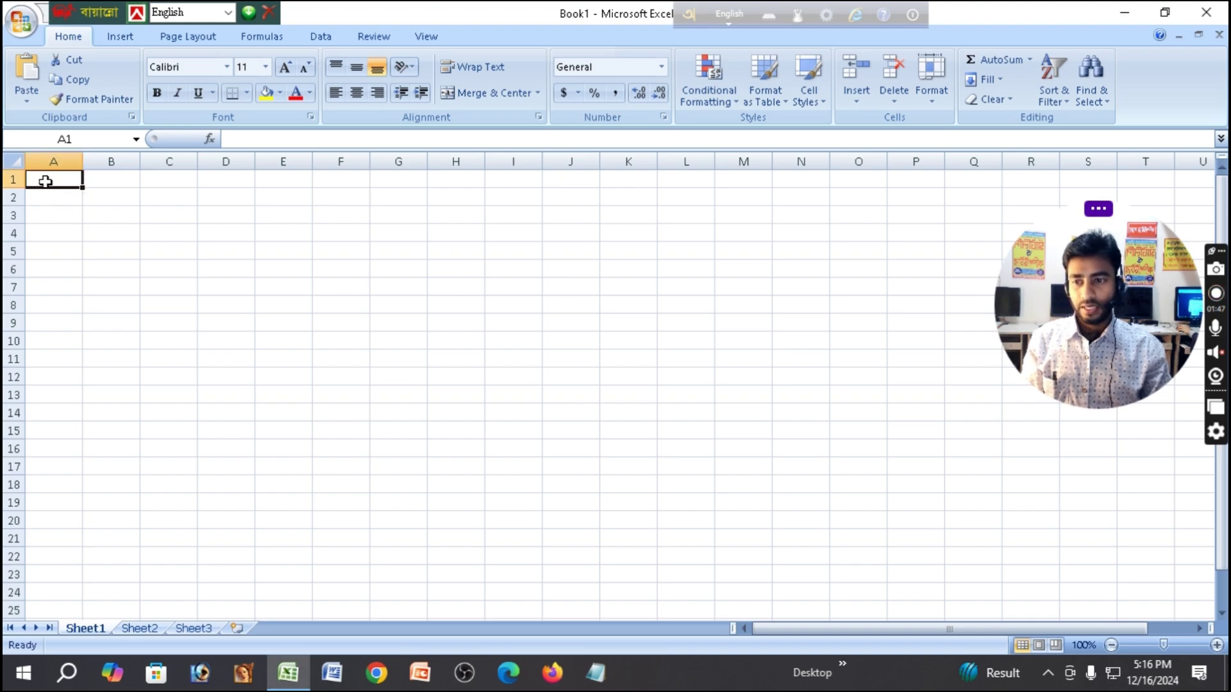
drag(96, 178, 810, 575)
click(504, 377)
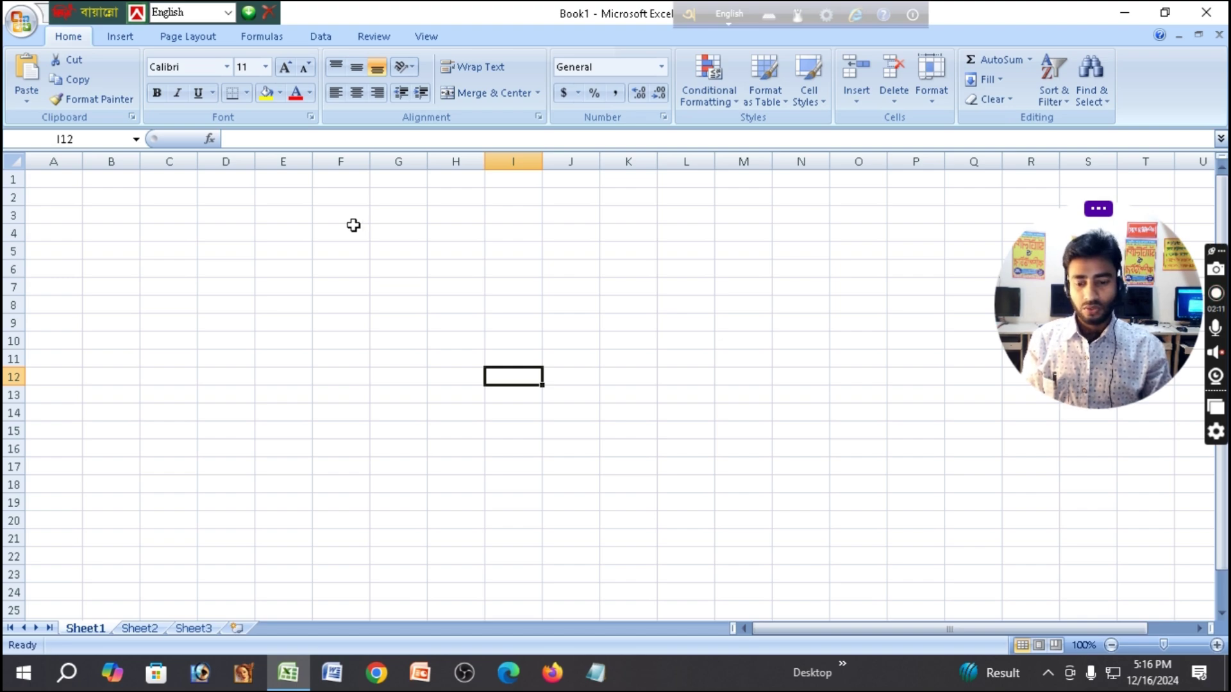
click(60, 159)
click(112, 160)
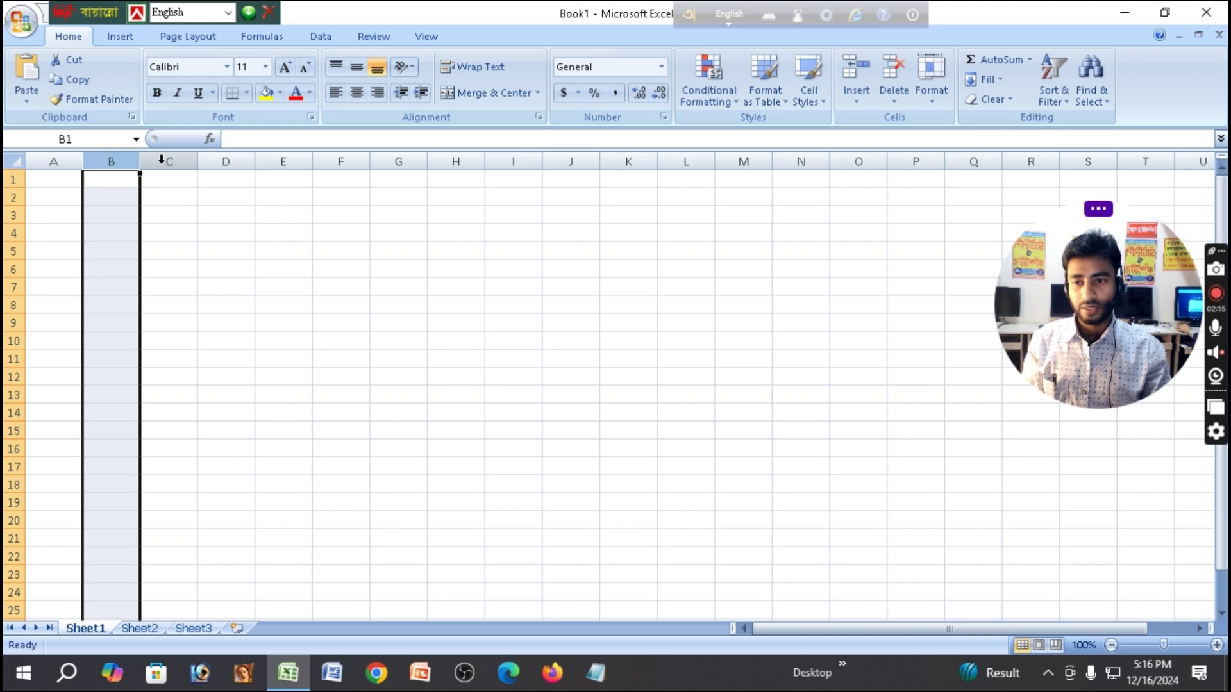
click(162, 160)
click(131, 161)
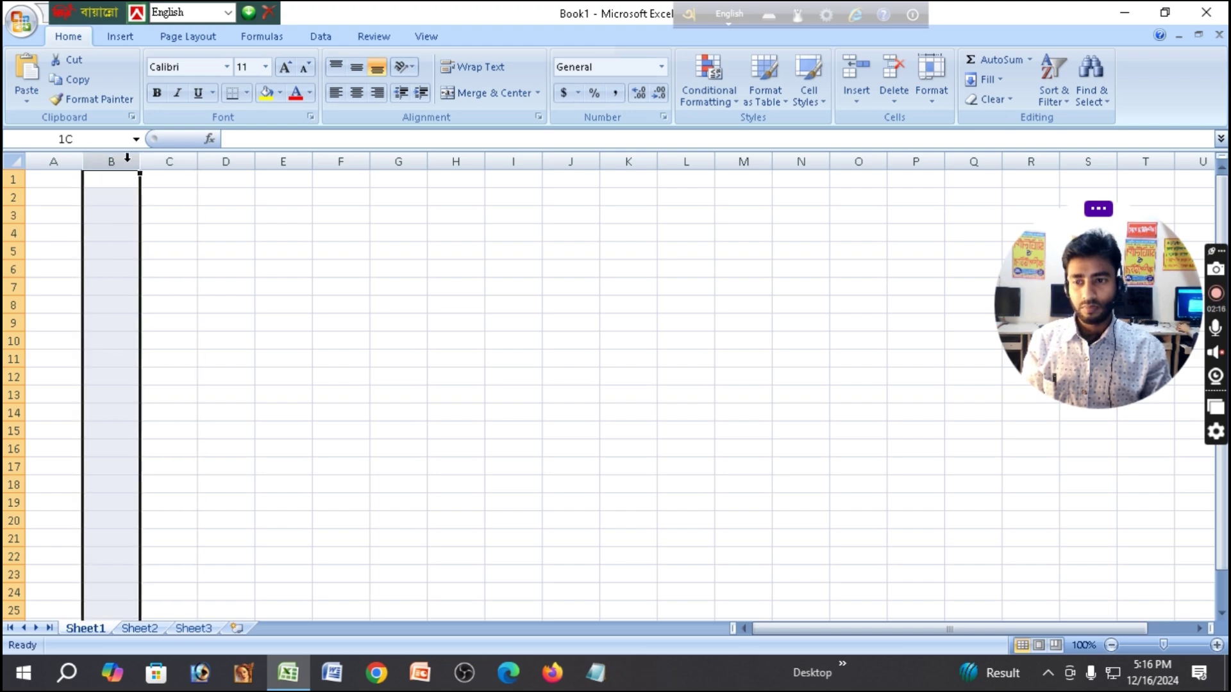
click(212, 160)
click(282, 160)
click(341, 160)
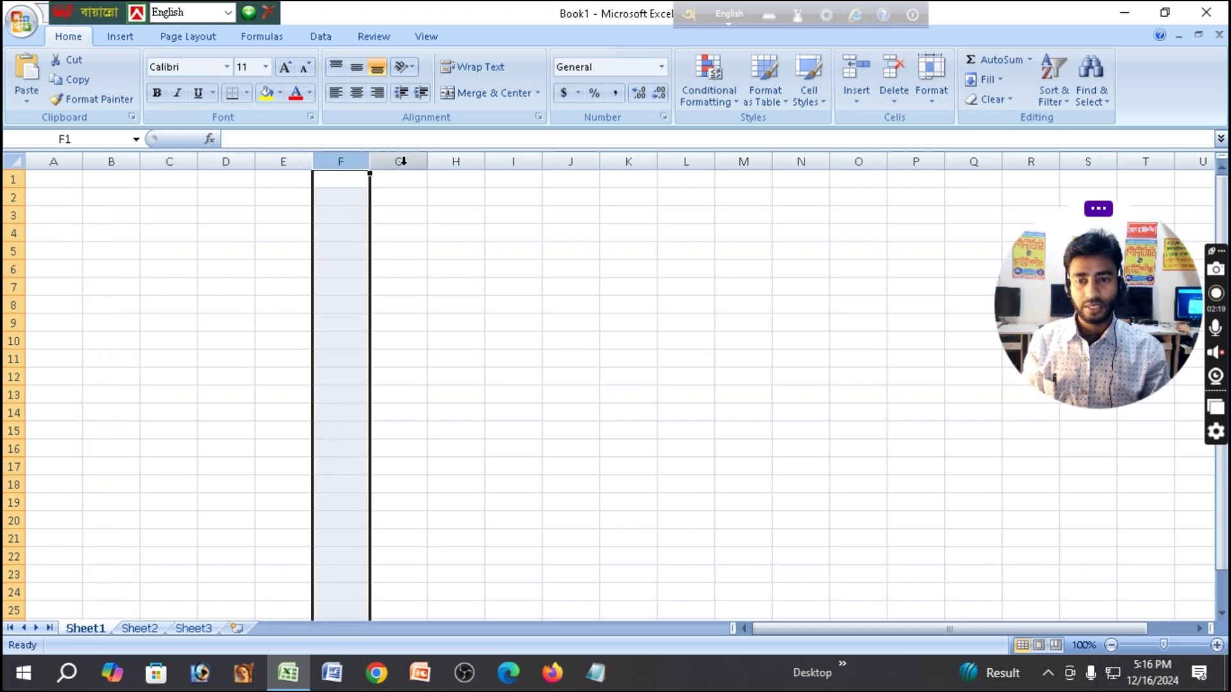
click(401, 161)
drag(484, 162, 486, 161)
click(456, 162)
click(528, 162)
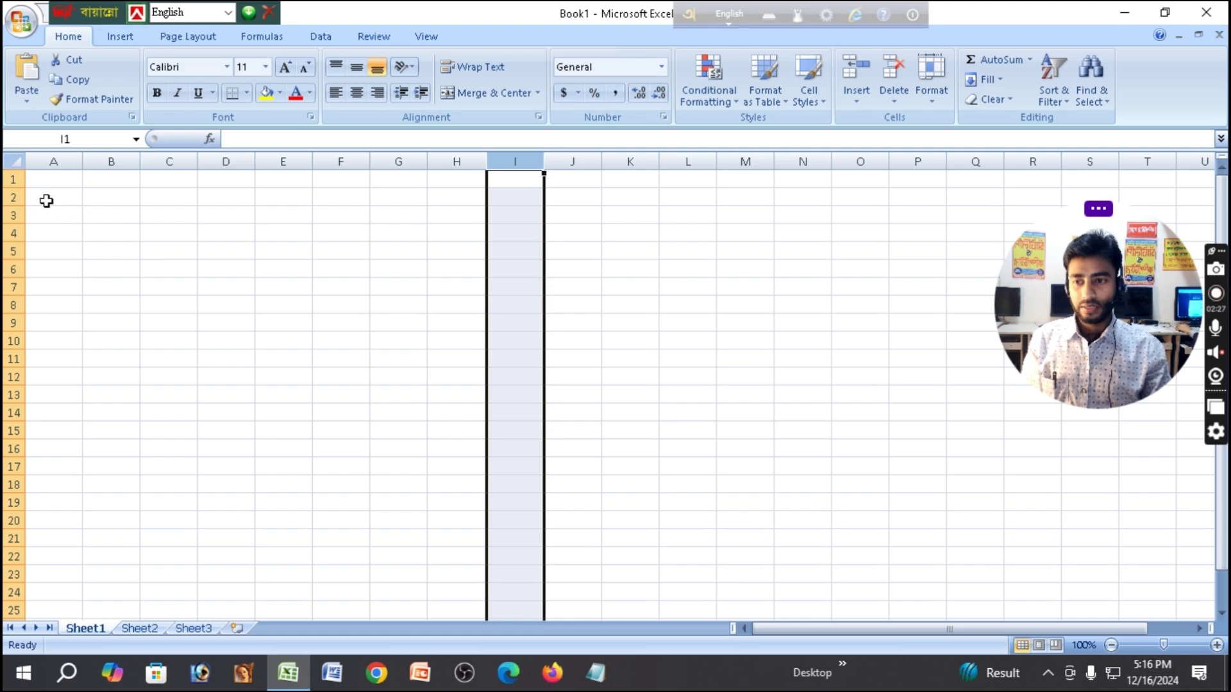
click(44, 198)
click(13, 197)
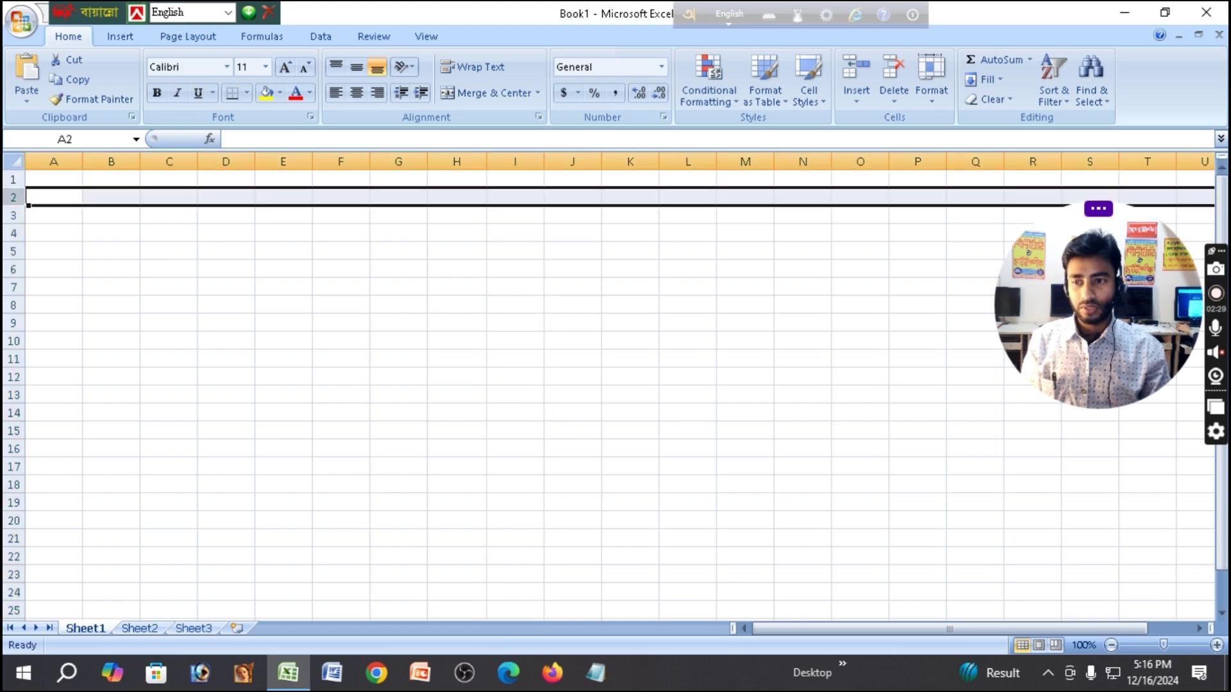
click(14, 216)
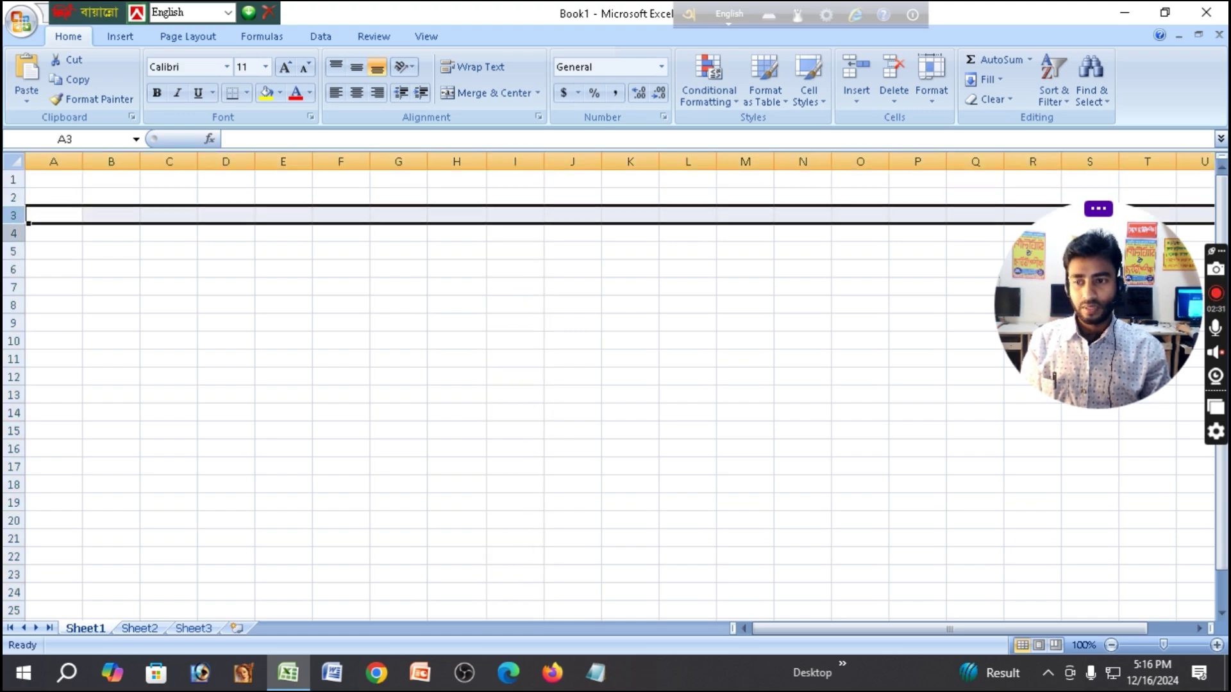
click(14, 233)
click(14, 252)
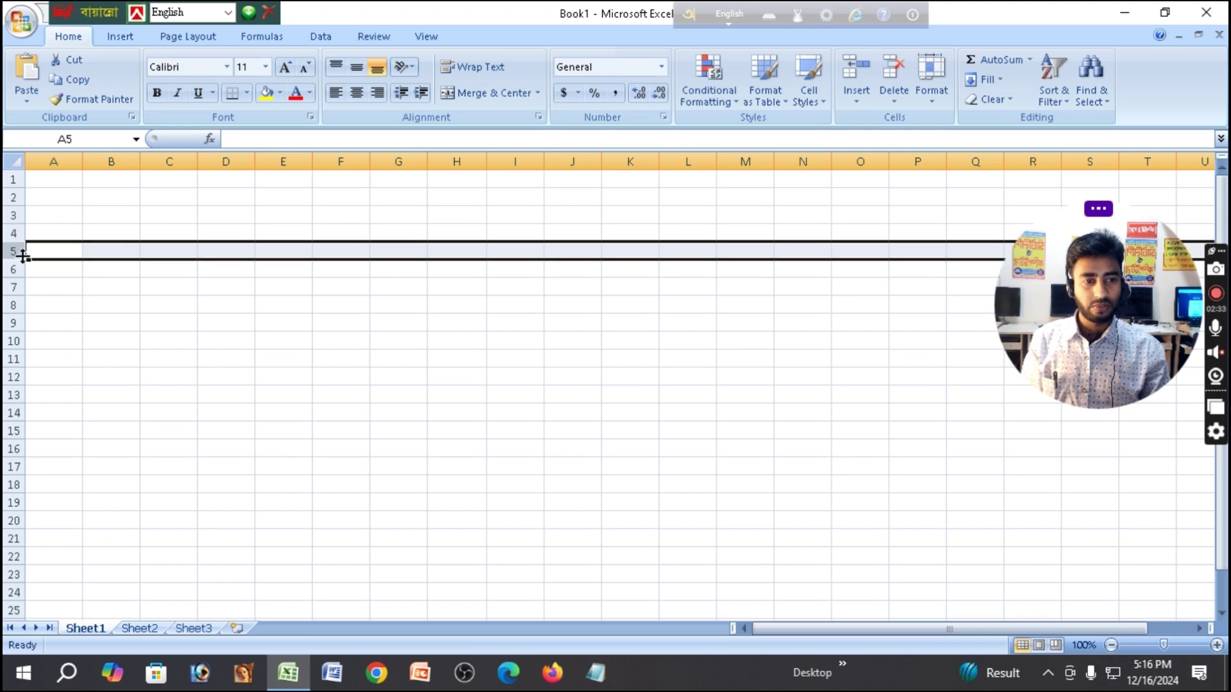
click(14, 270)
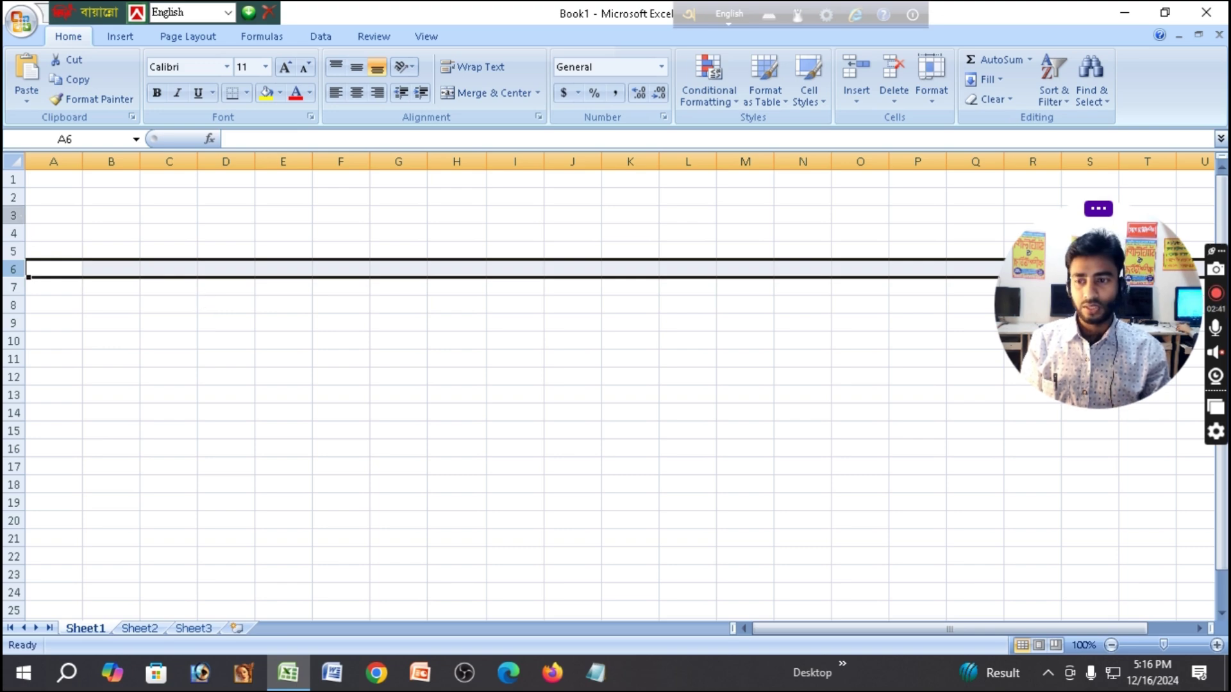
click(14, 215)
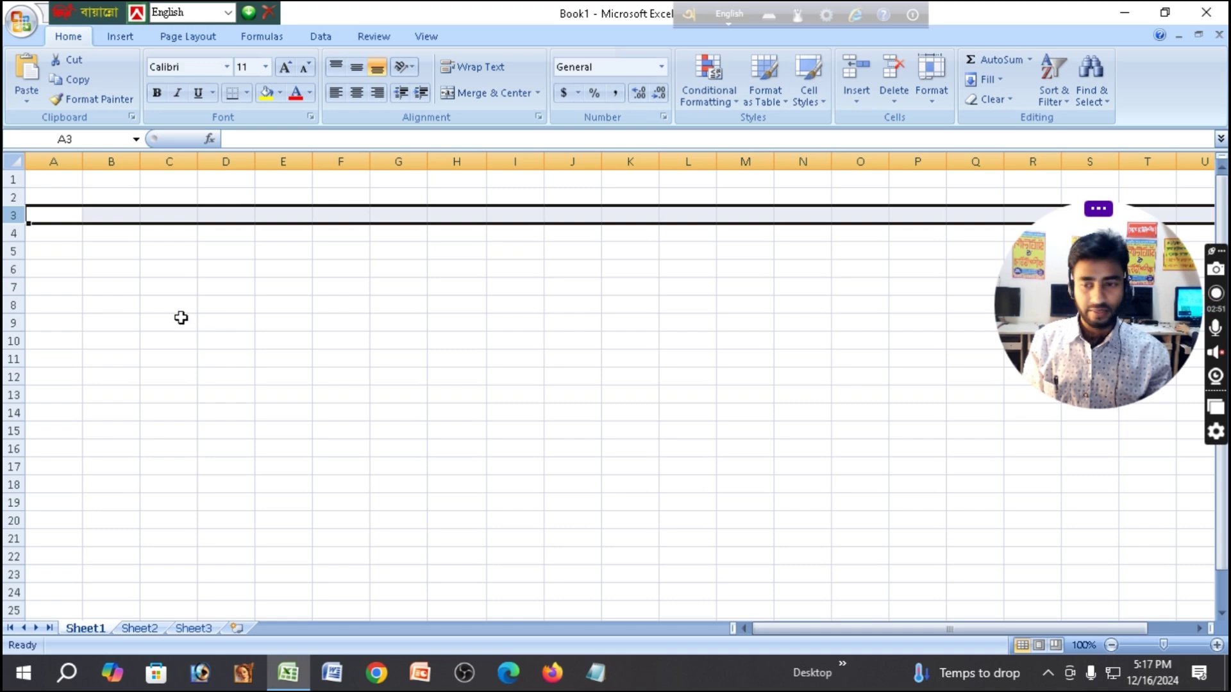
click(13, 235)
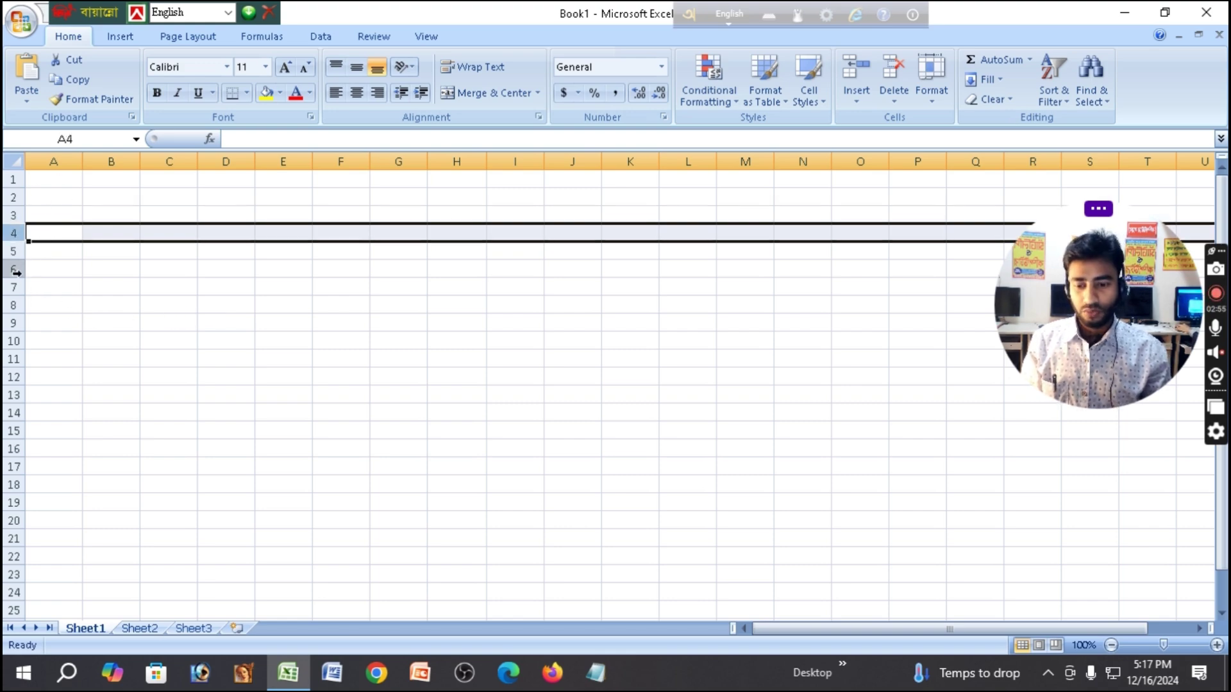
click(164, 200)
click(187, 164)
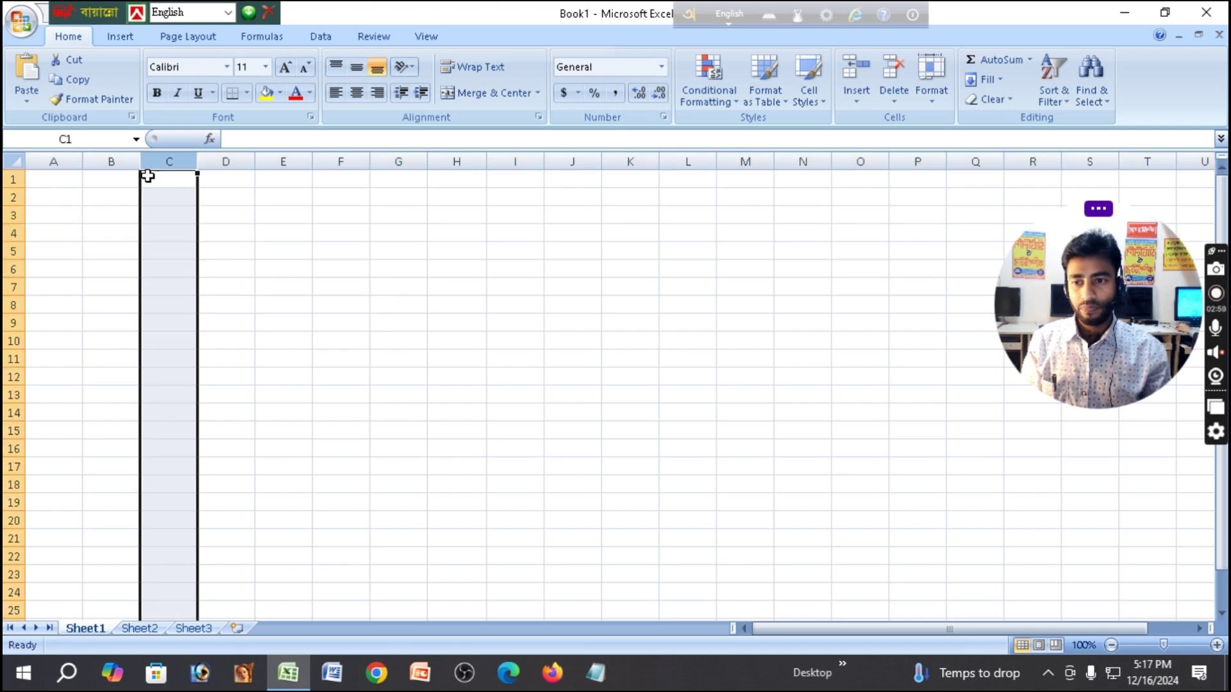
drag(147, 176, 263, 175)
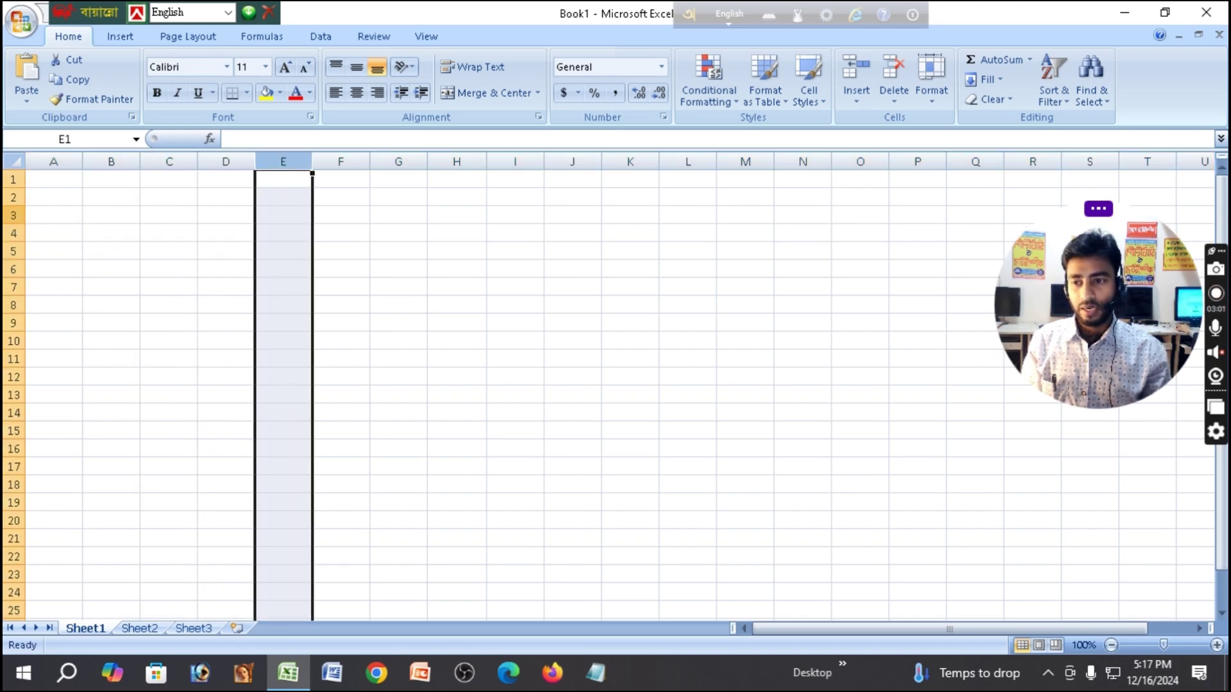
click(13, 215)
click(13, 233)
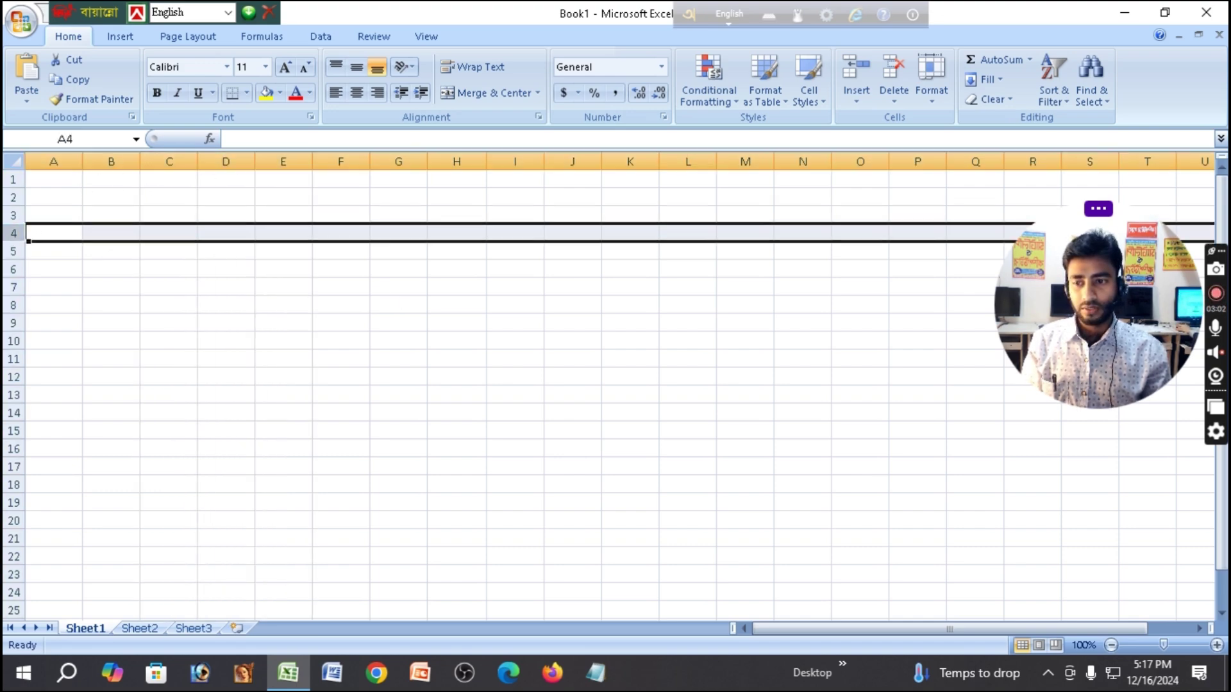
click(13, 253)
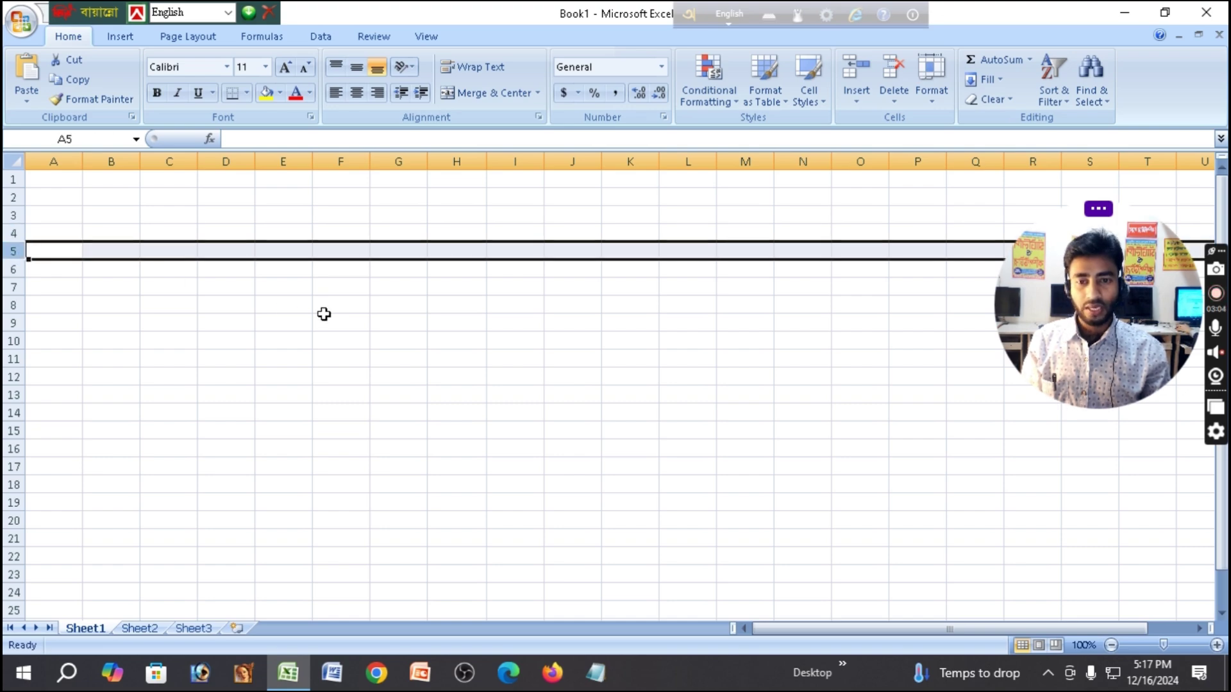
click(462, 285)
click(509, 291)
click(470, 269)
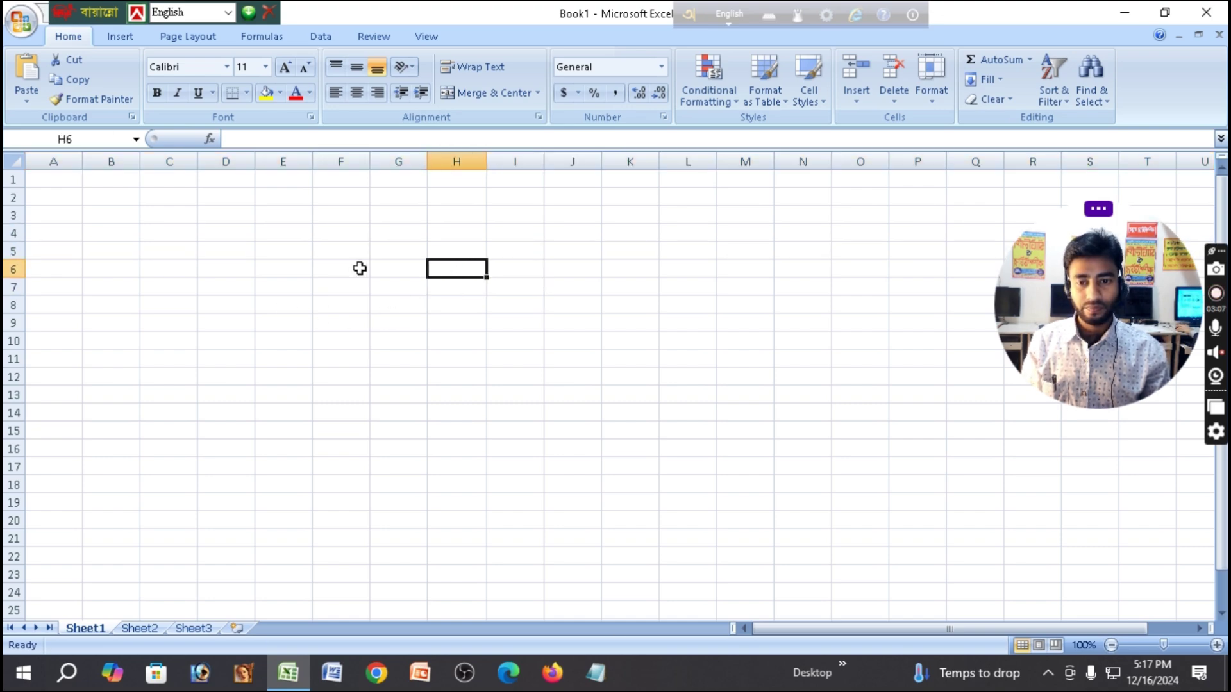
click(277, 267)
click(282, 233)
click(223, 256)
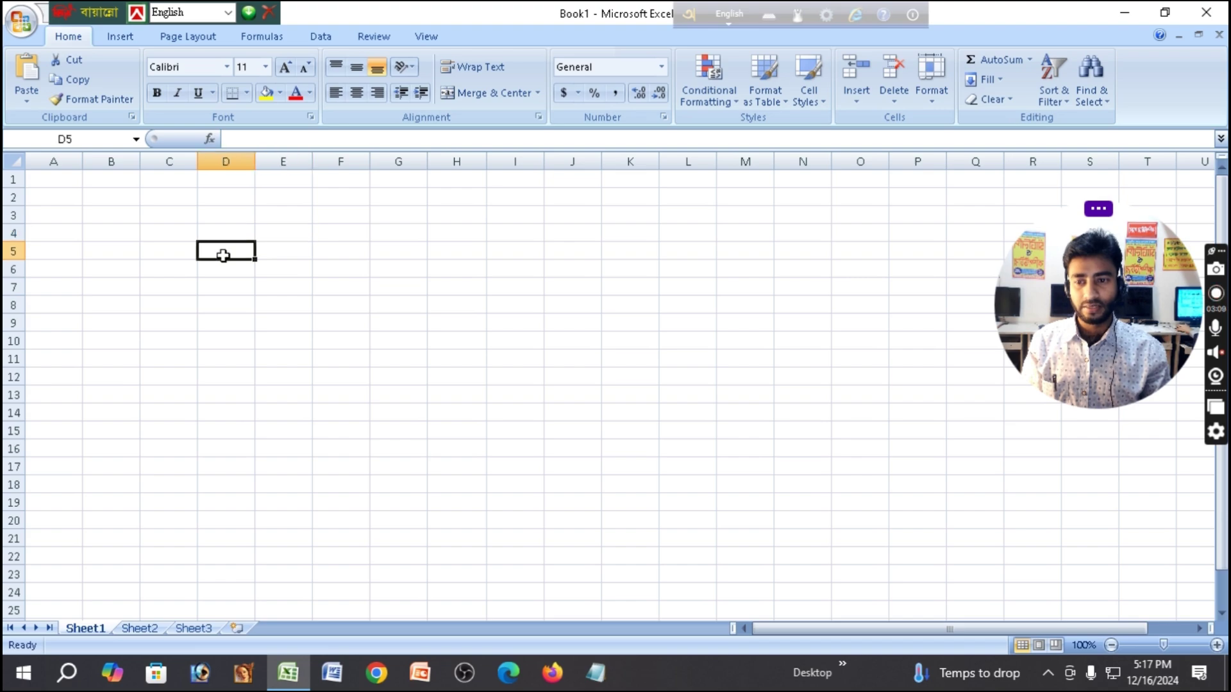
click(247, 302)
click(291, 306)
click(349, 324)
click(410, 317)
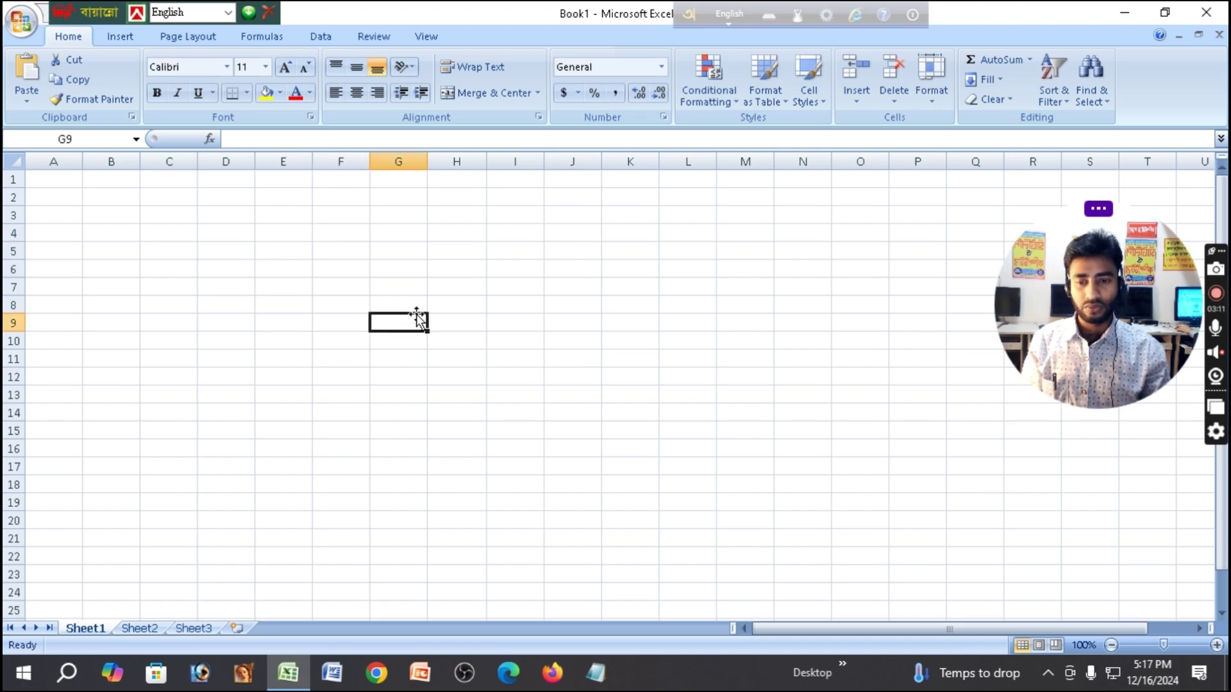
click(457, 302)
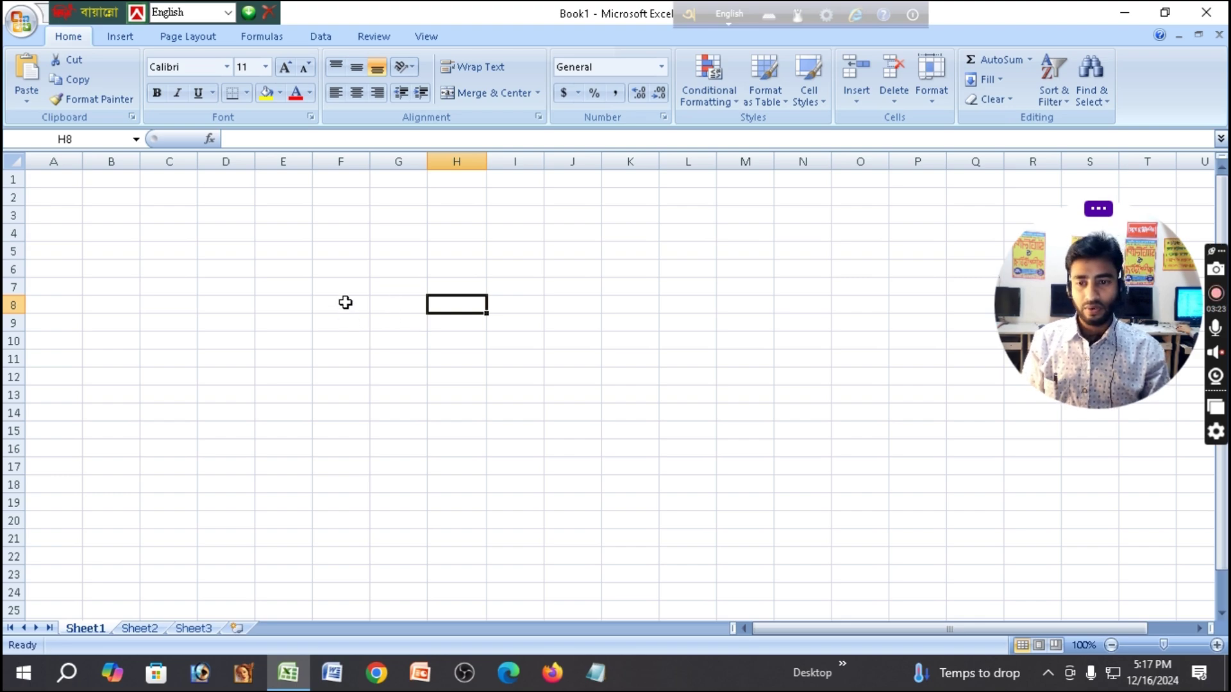
click(344, 302)
click(360, 267)
click(513, 250)
click(628, 272)
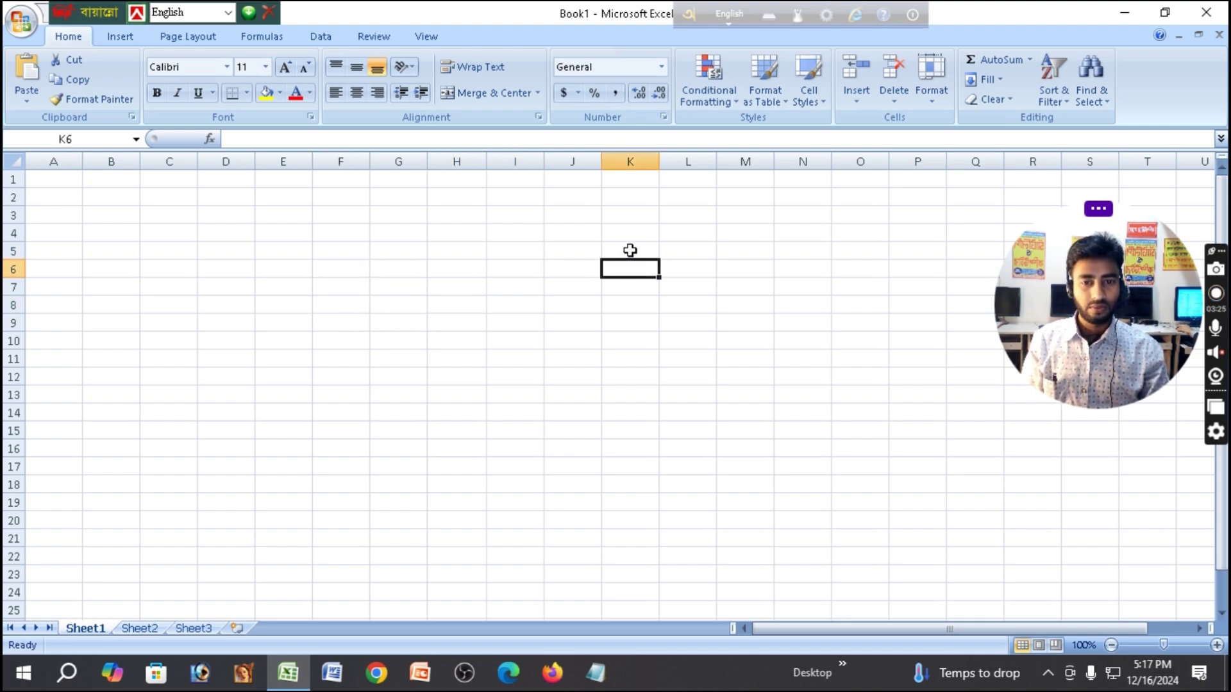
click(628, 250)
click(508, 250)
click(397, 250)
click(326, 252)
click(243, 252)
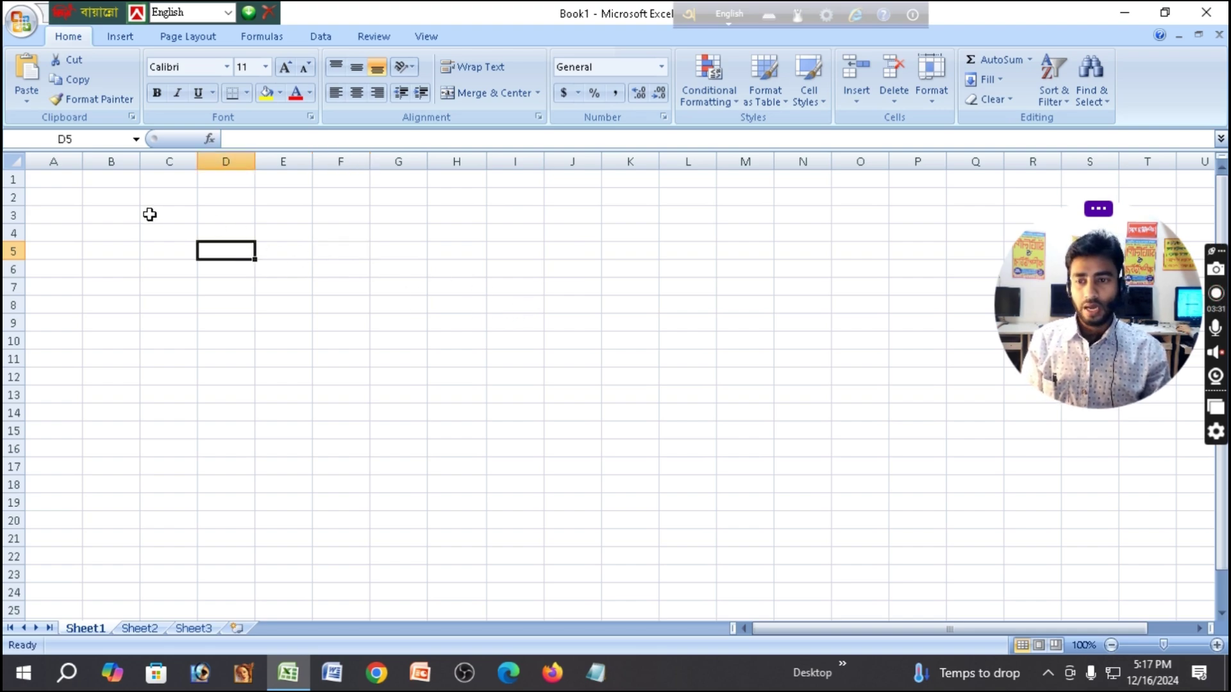
click(150, 216)
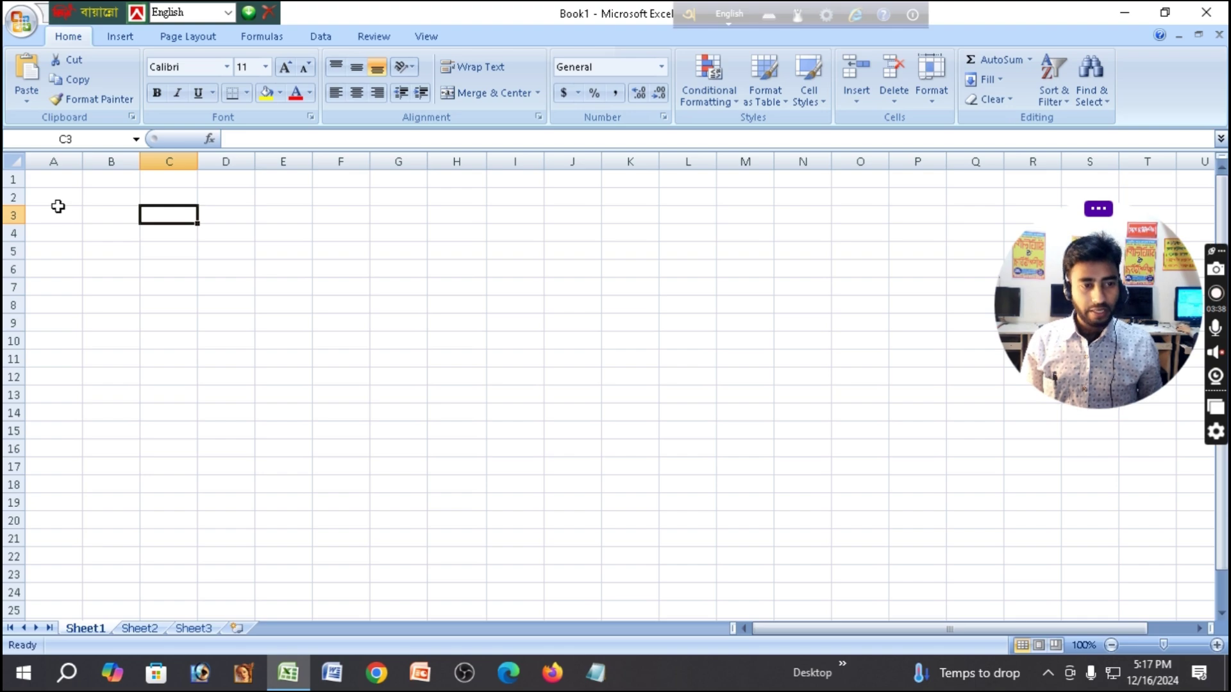
key(ctrl+Right)
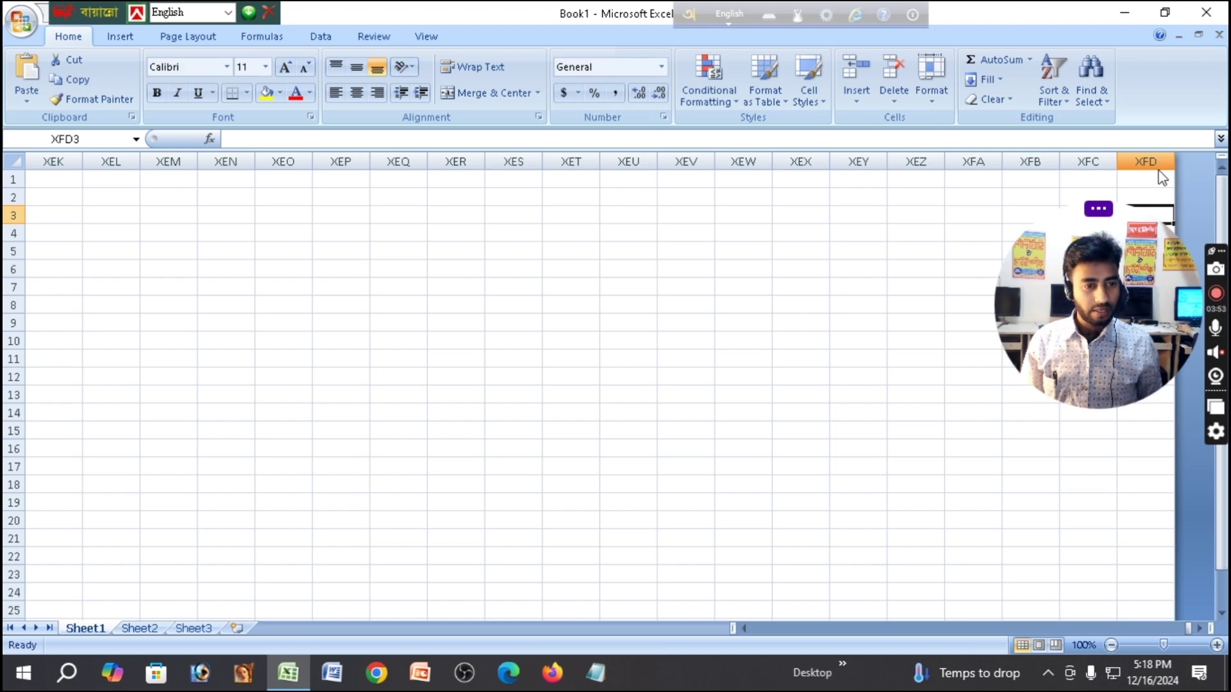
key(ctrl+Down)
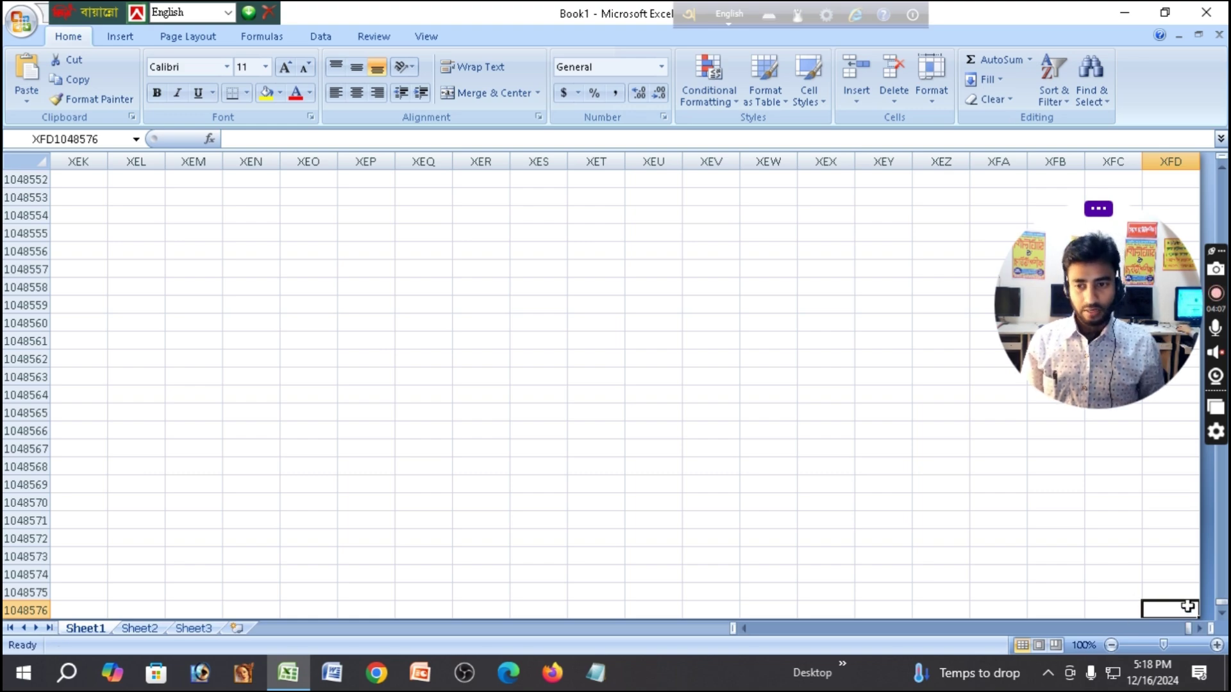
key(ctrl+Left)
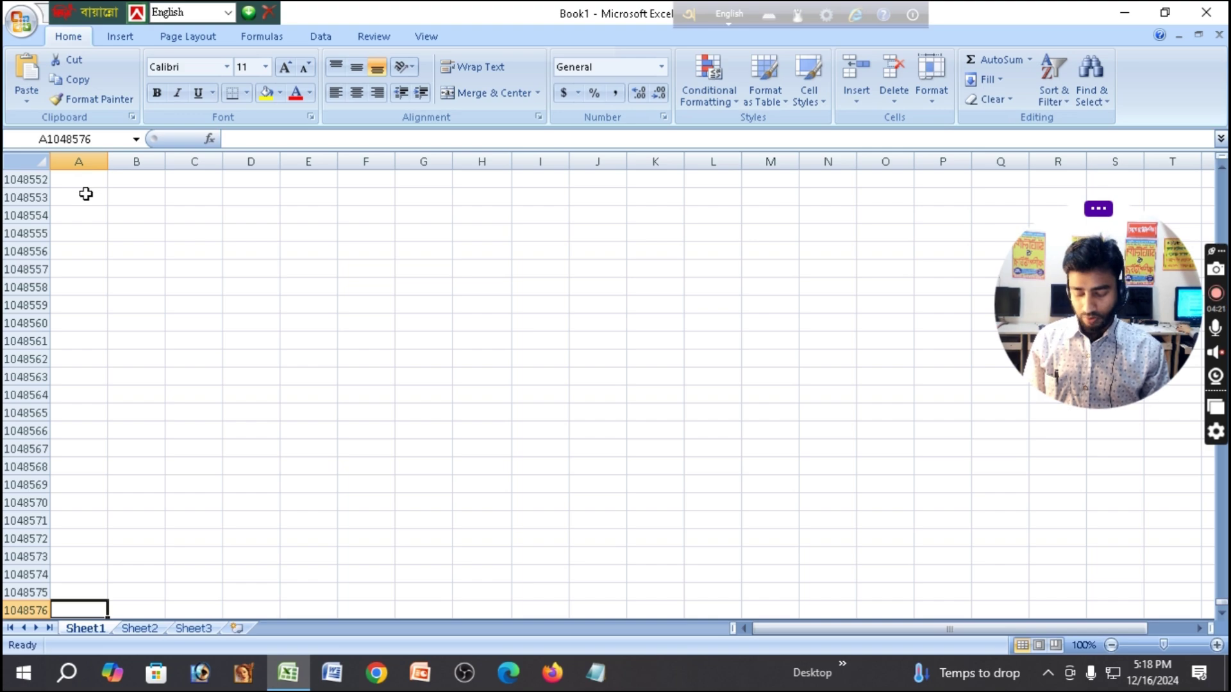
key(ctrl+Up)
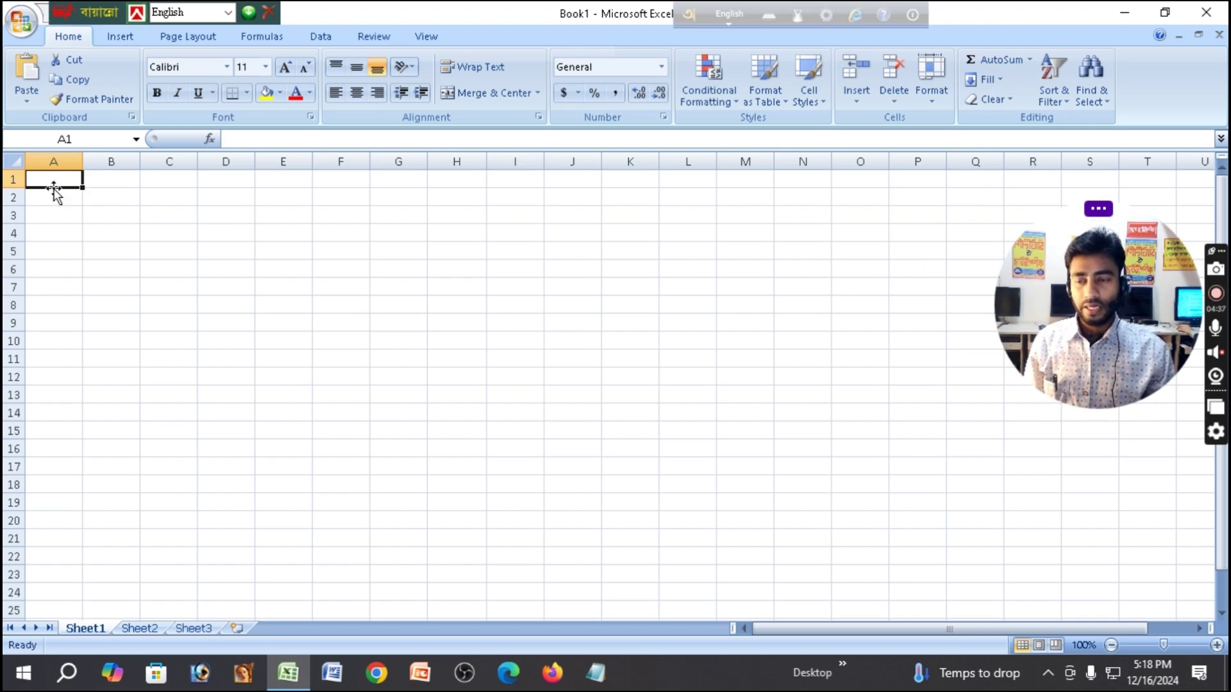
drag(54, 187, 91, 184)
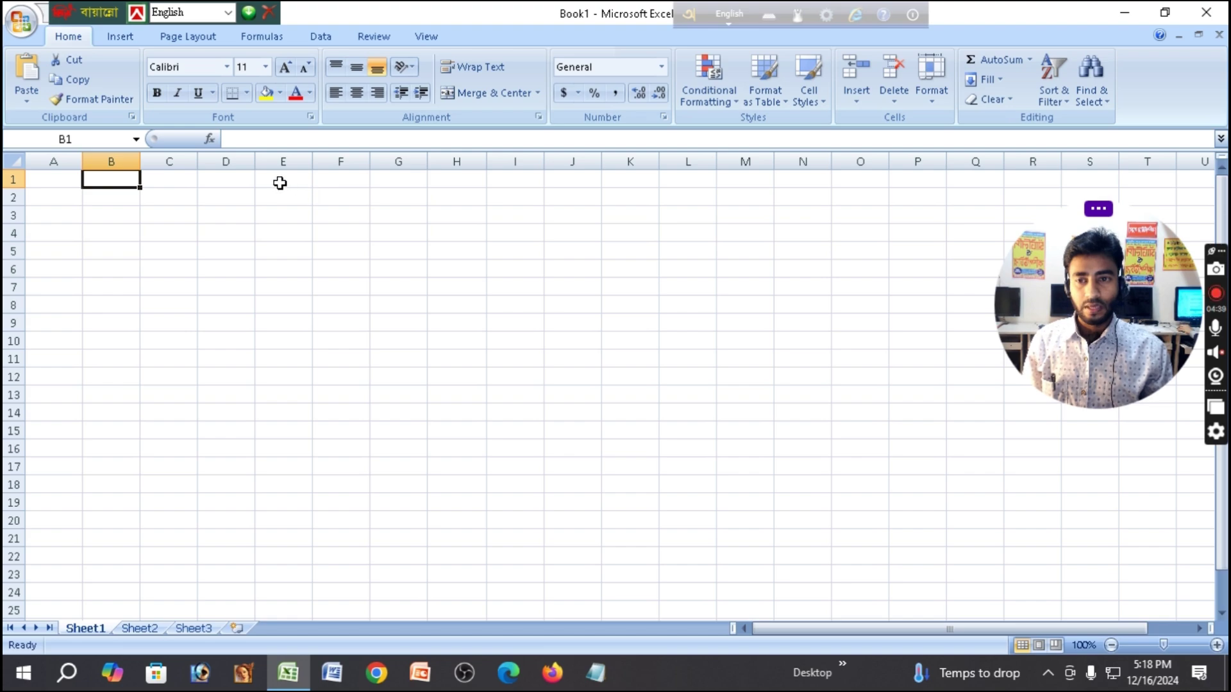
click(227, 183)
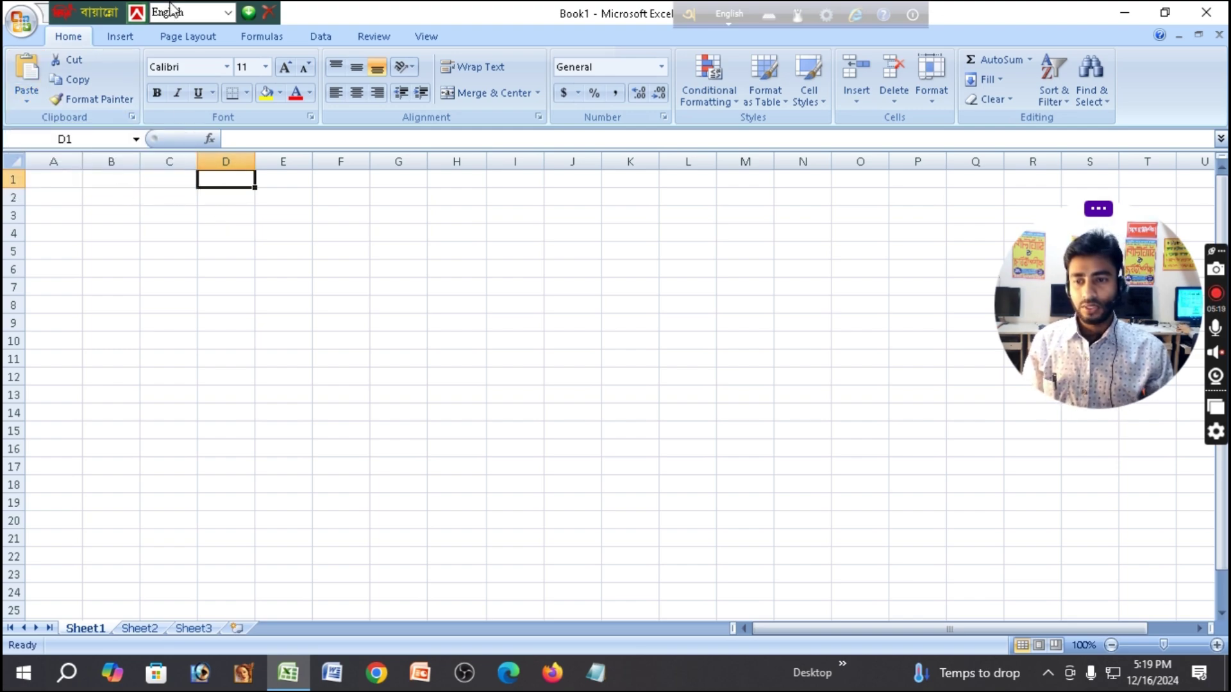
click(279, 216)
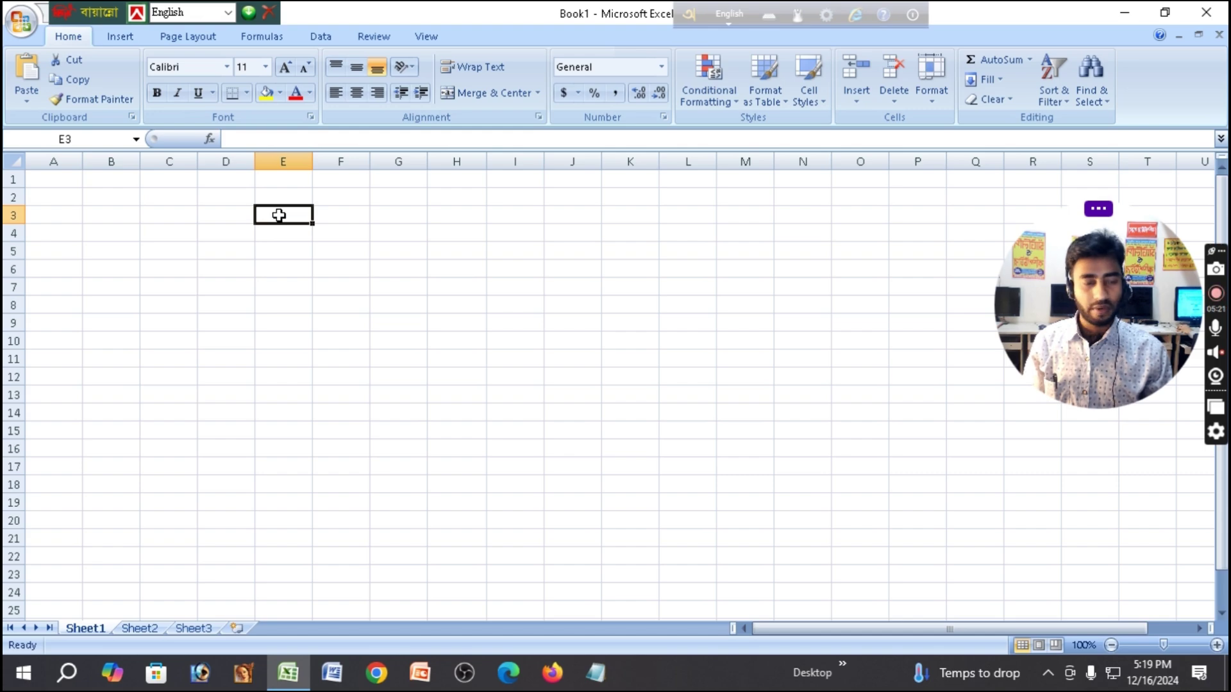
Enter the person's full name in cell E3.
double_click(279, 215)
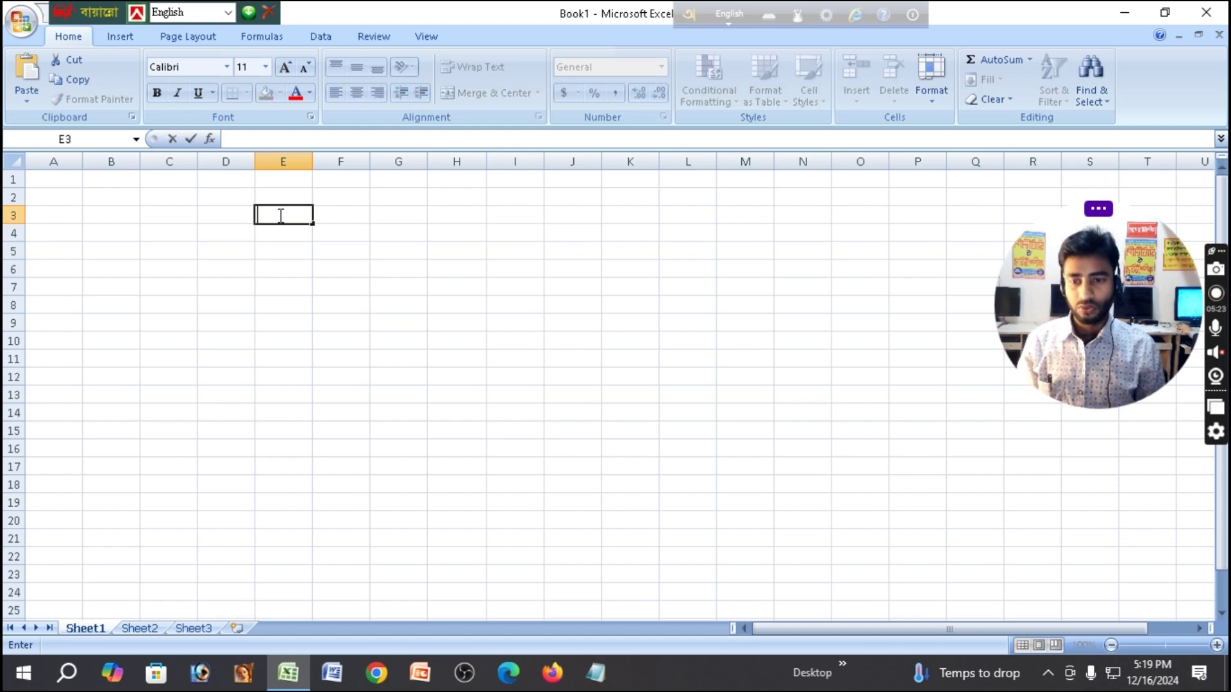
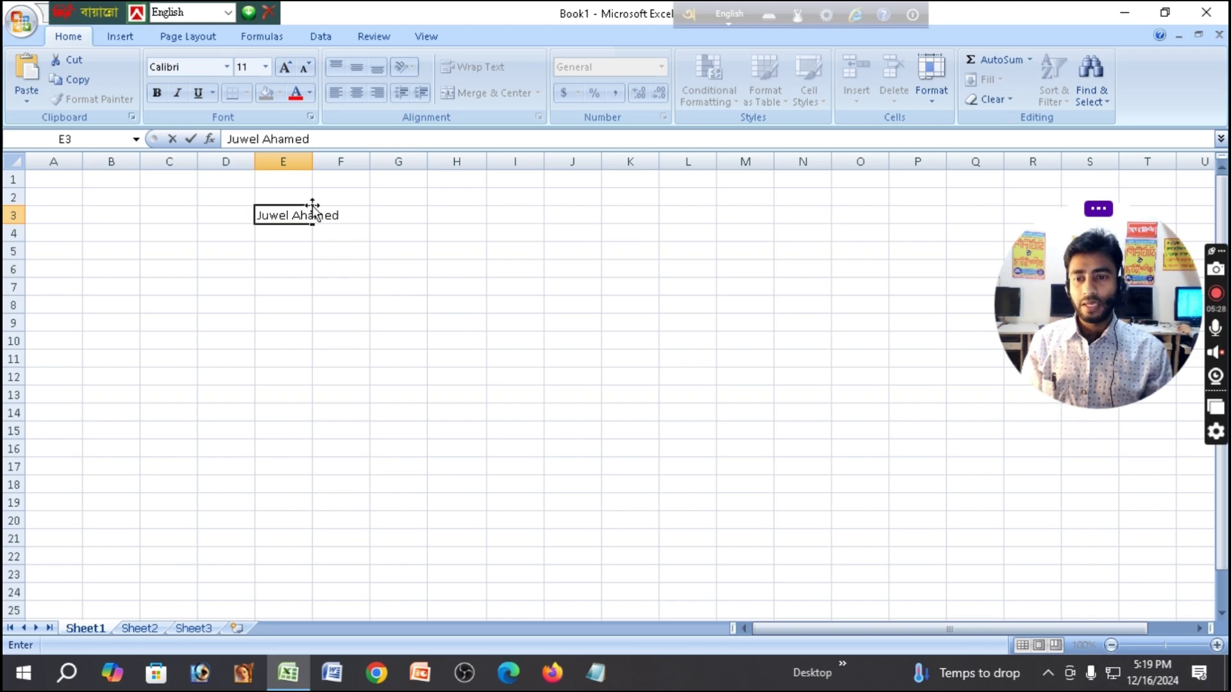
click(393, 200)
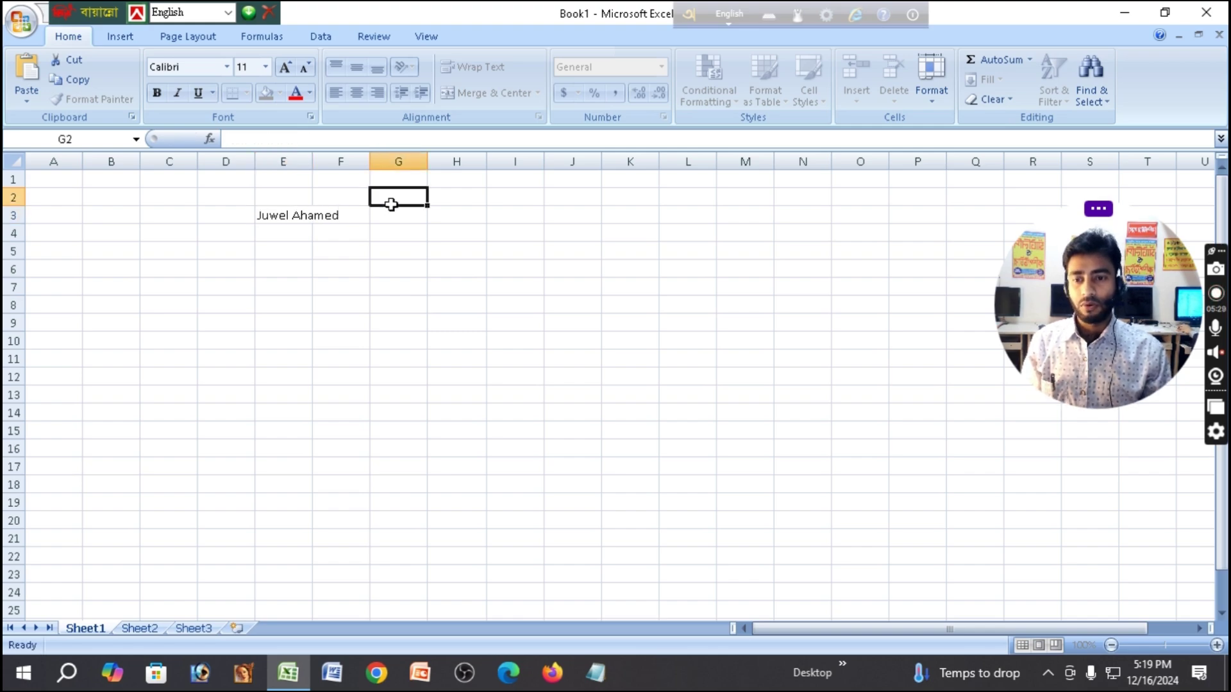
Widen column E so the whole name in E3 is visible.
click(295, 212)
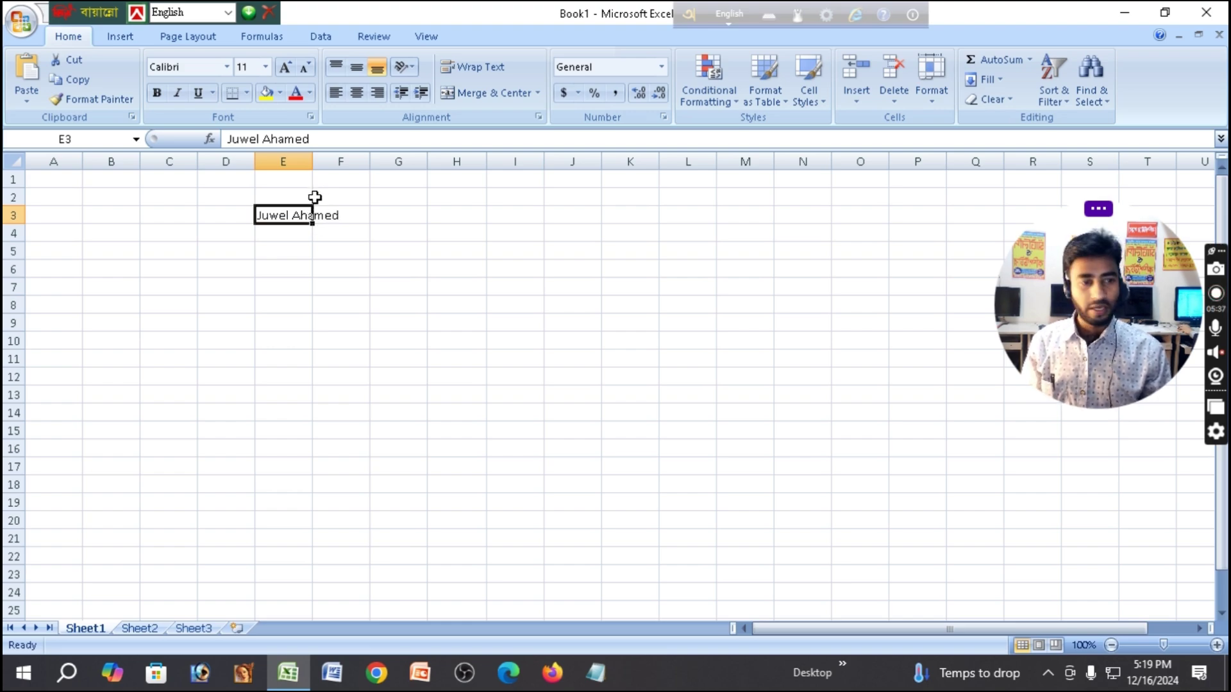
drag(308, 163, 338, 163)
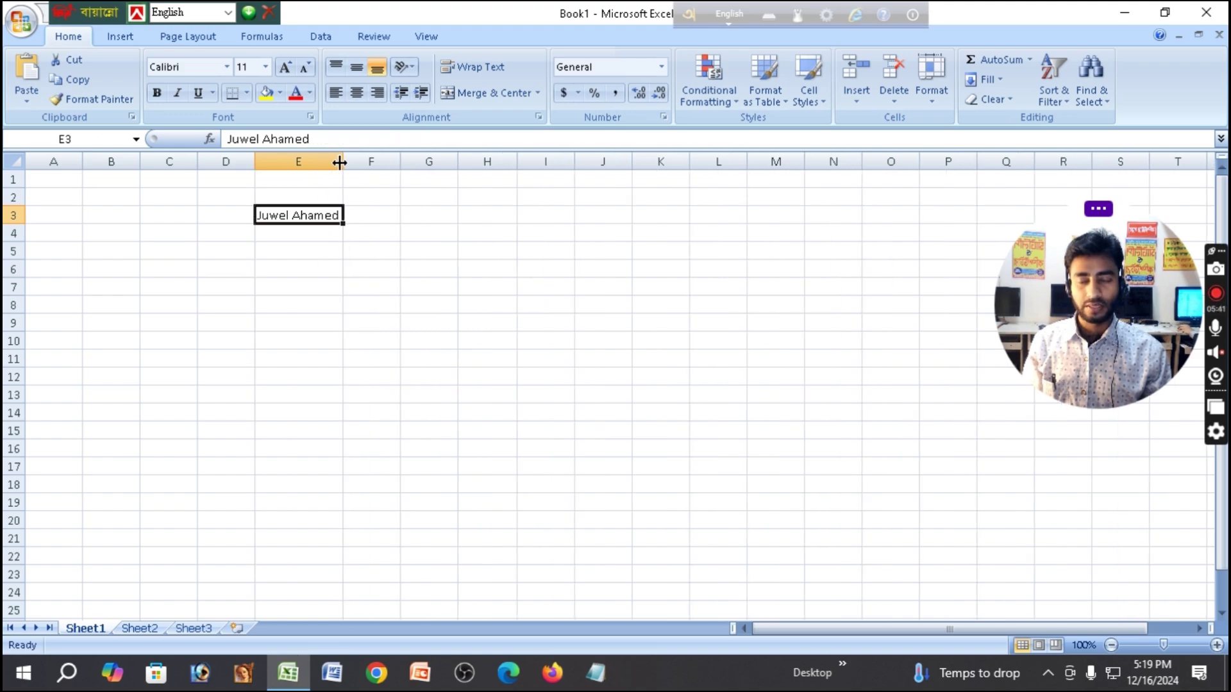
click(417, 218)
click(320, 215)
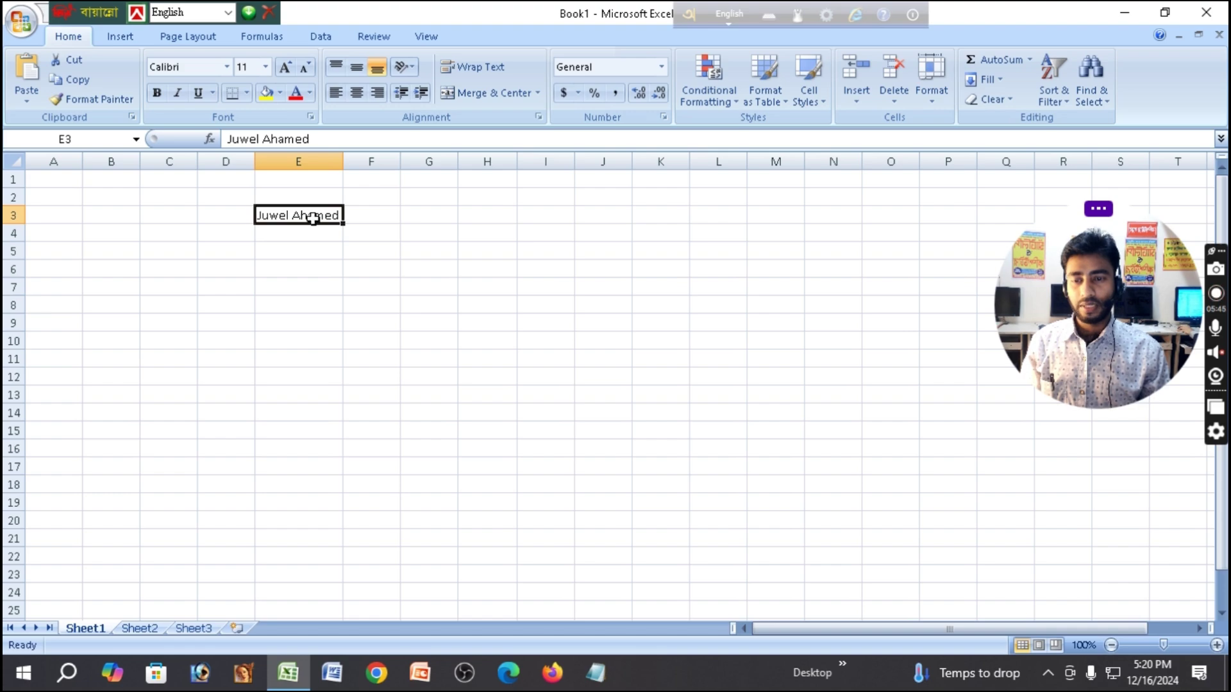
click(475, 238)
click(302, 217)
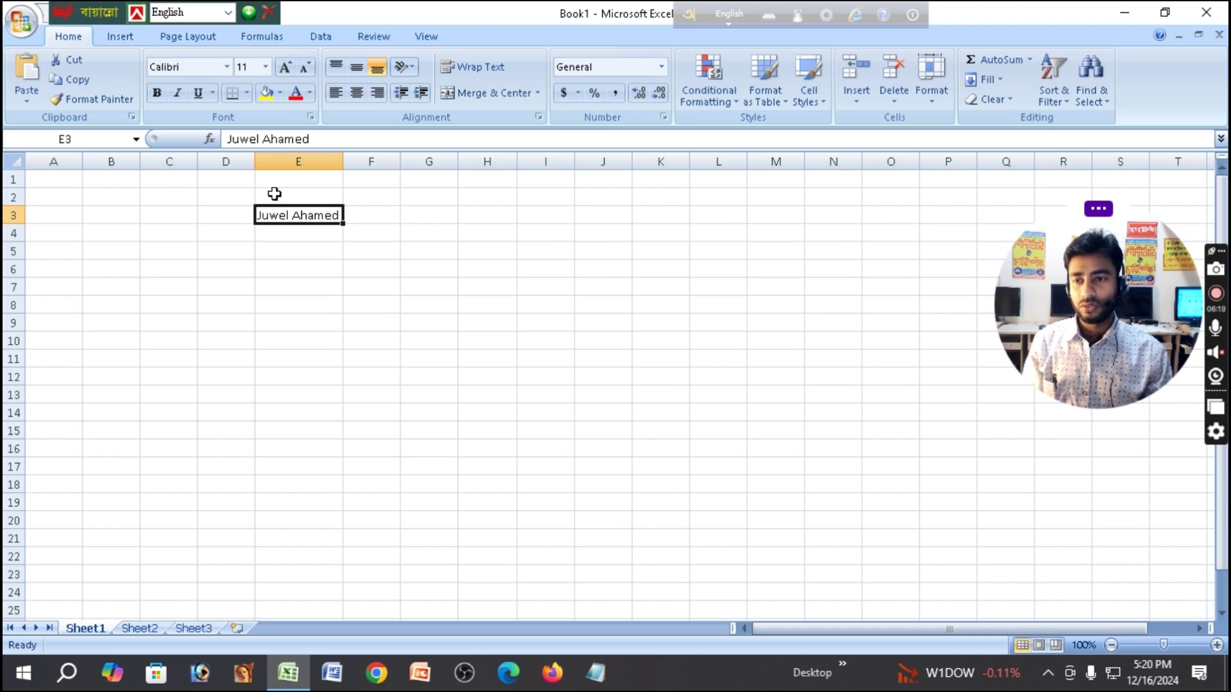
click(462, 231)
click(293, 214)
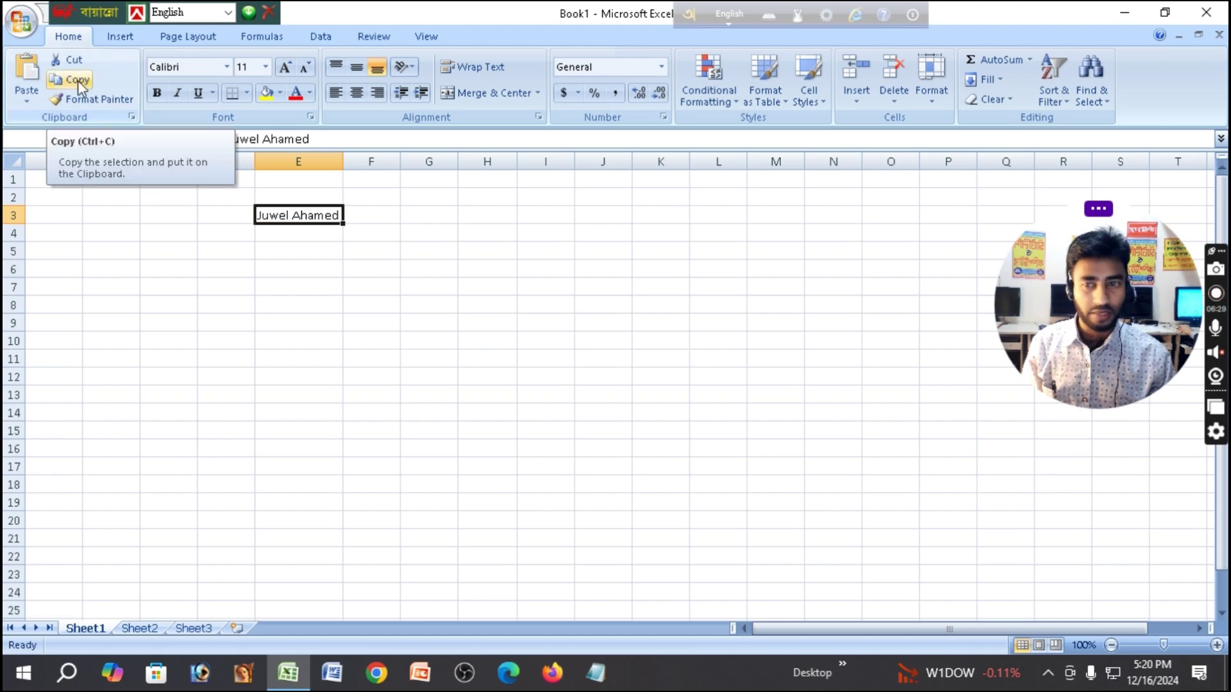
Copy the name from E3, select A2 and widen column A.
click(78, 80)
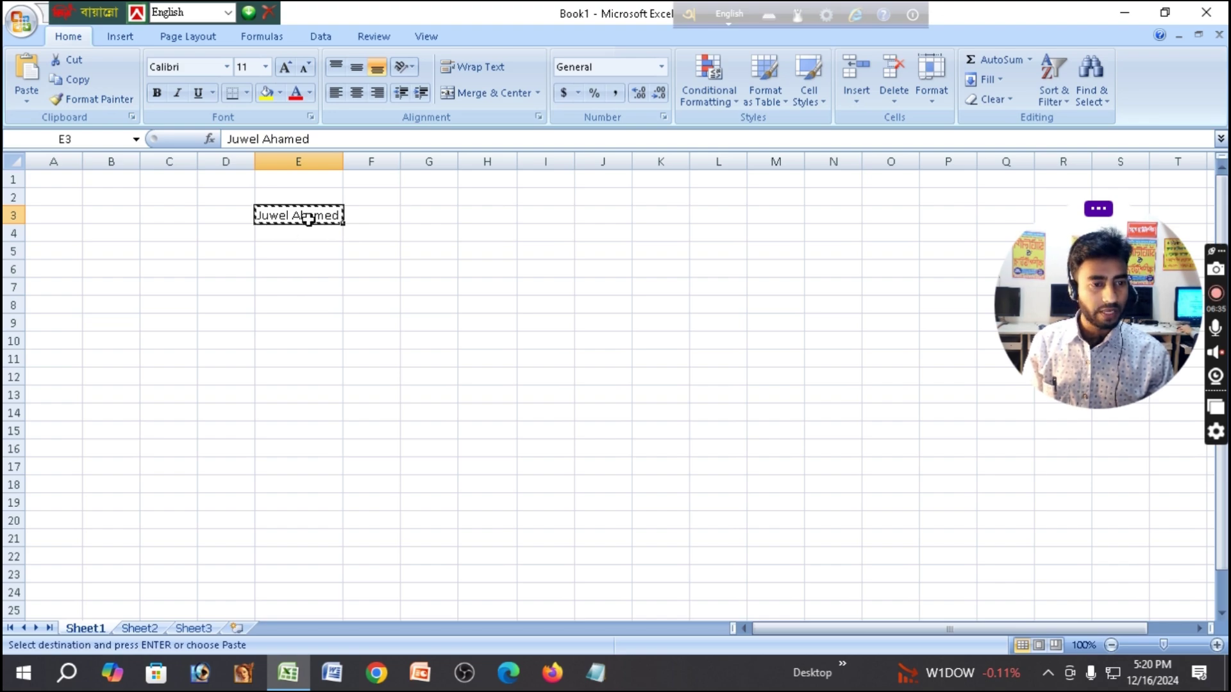
click(60, 194)
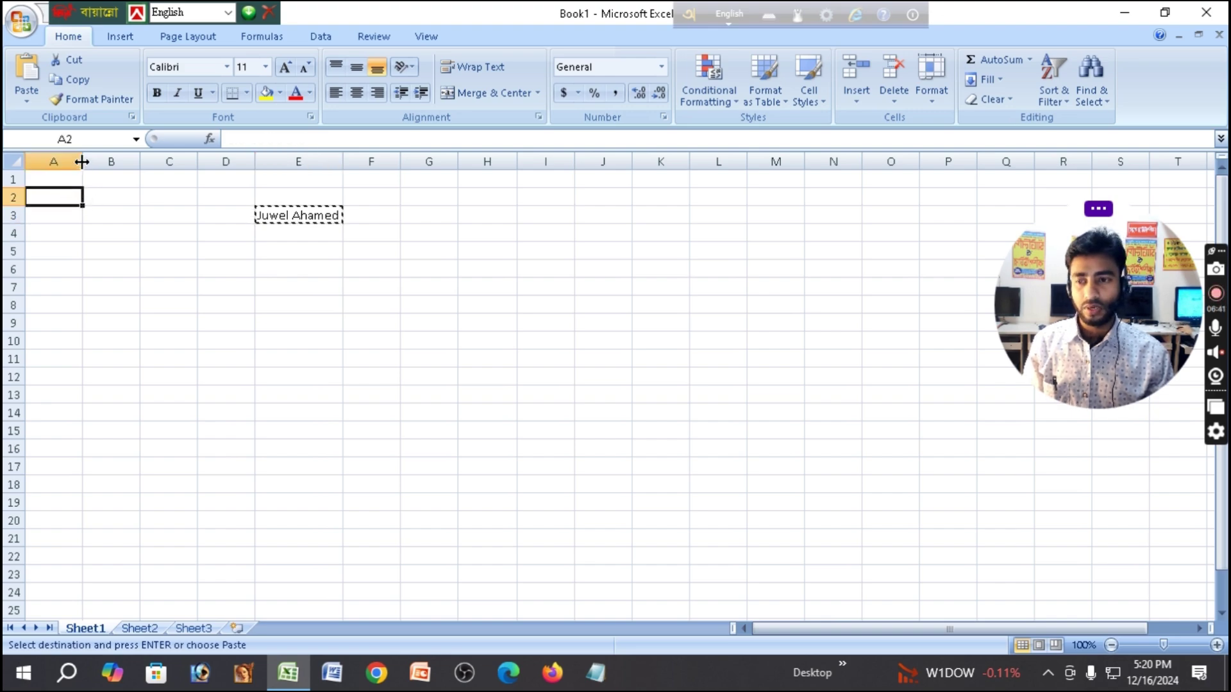
drag(82, 162, 125, 165)
double_click(73, 196)
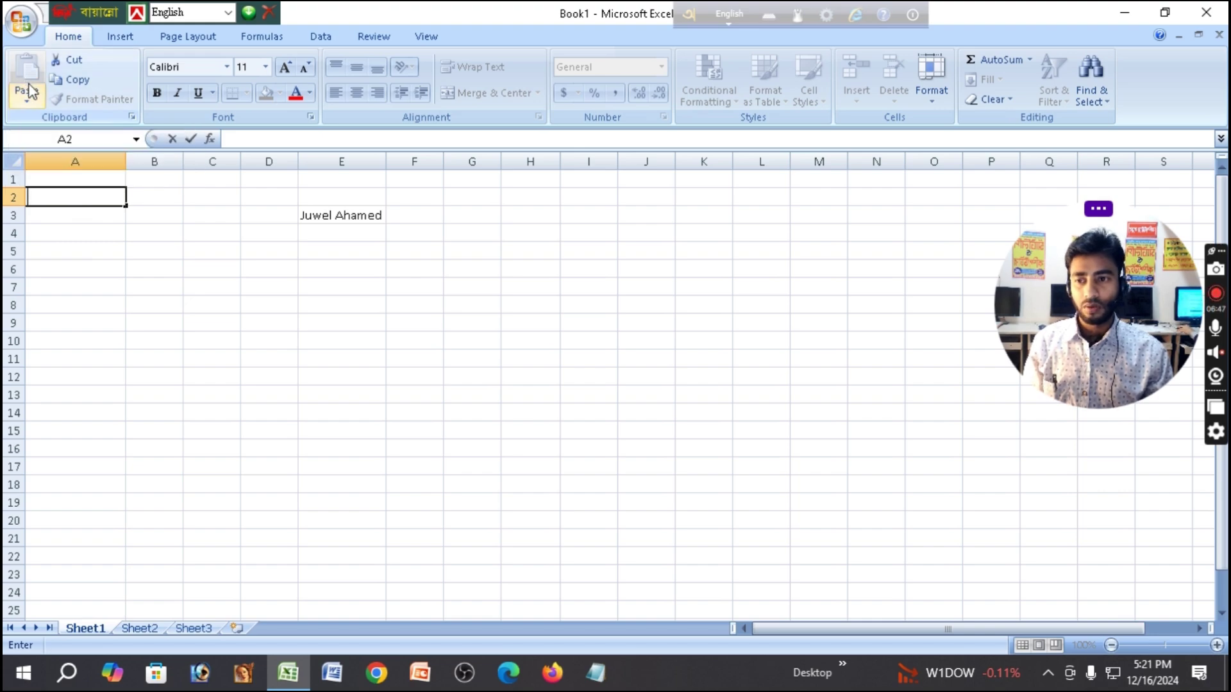
Paste E3's name into A2 and clear the copy marquee with Esc.
click(329, 218)
click(76, 79)
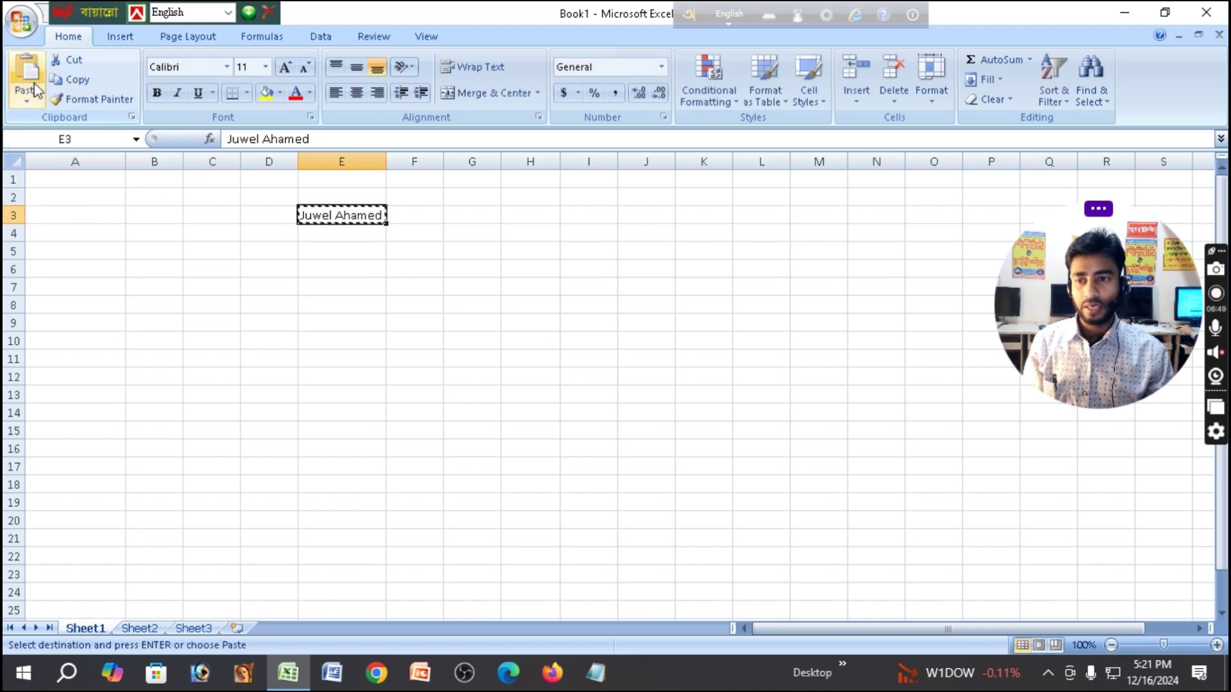
click(66, 199)
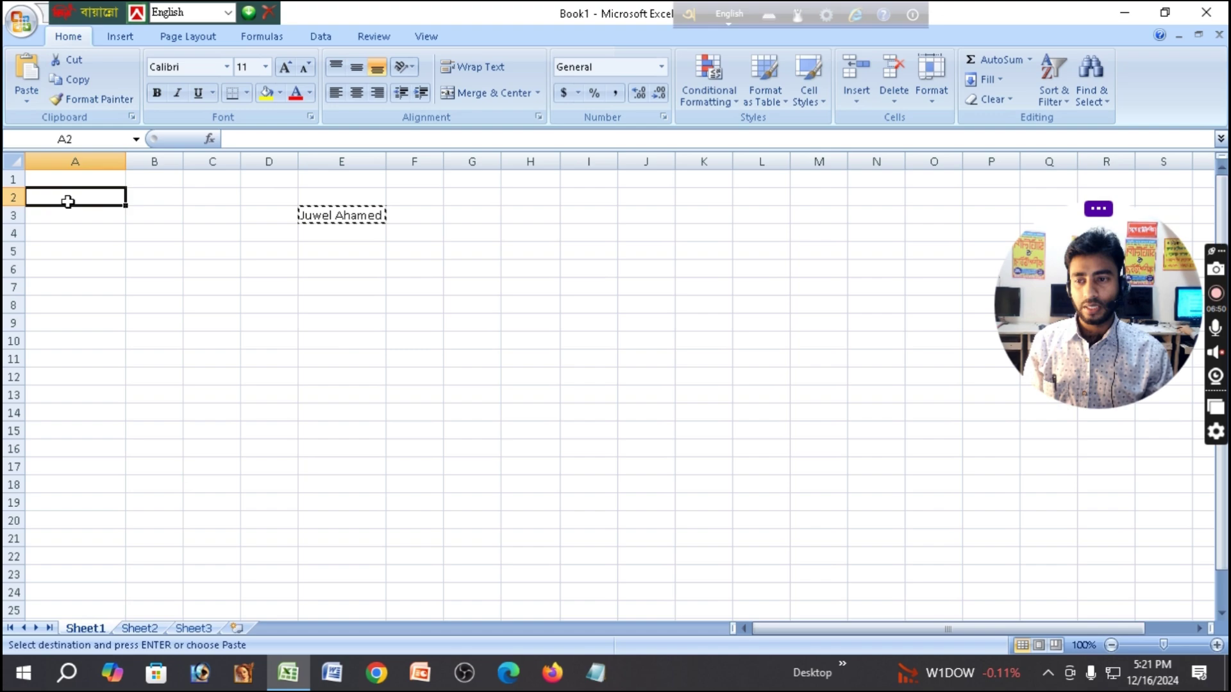
click(34, 106)
click(49, 118)
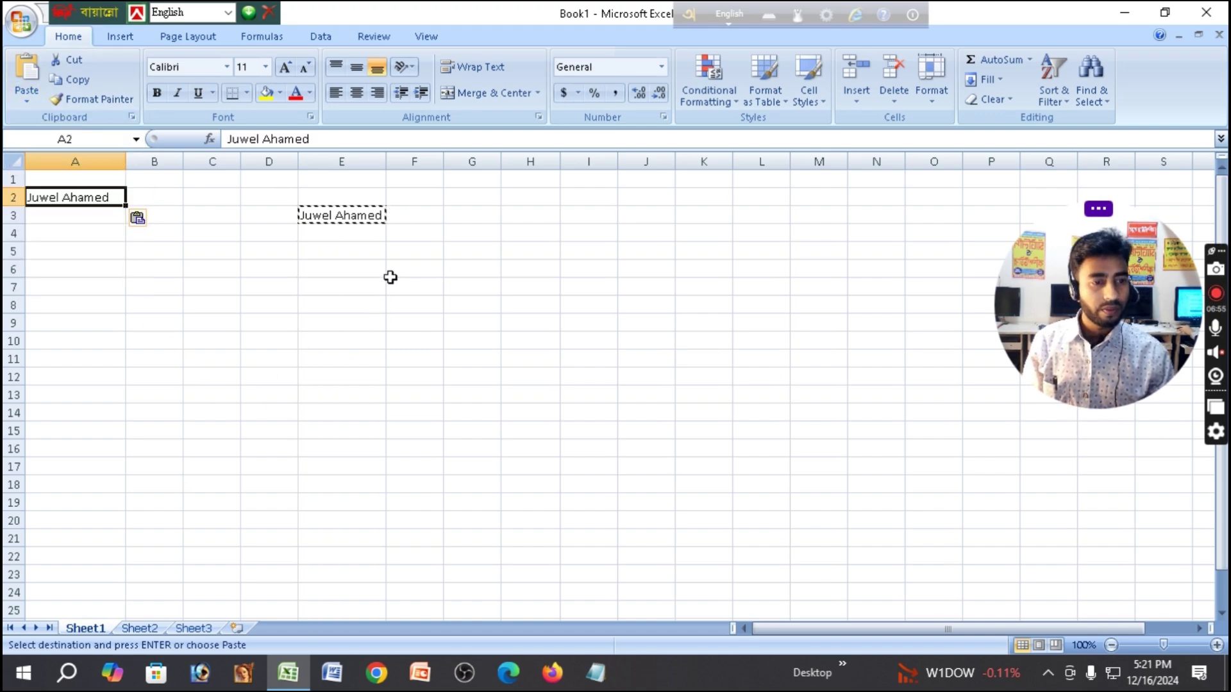
click(392, 229)
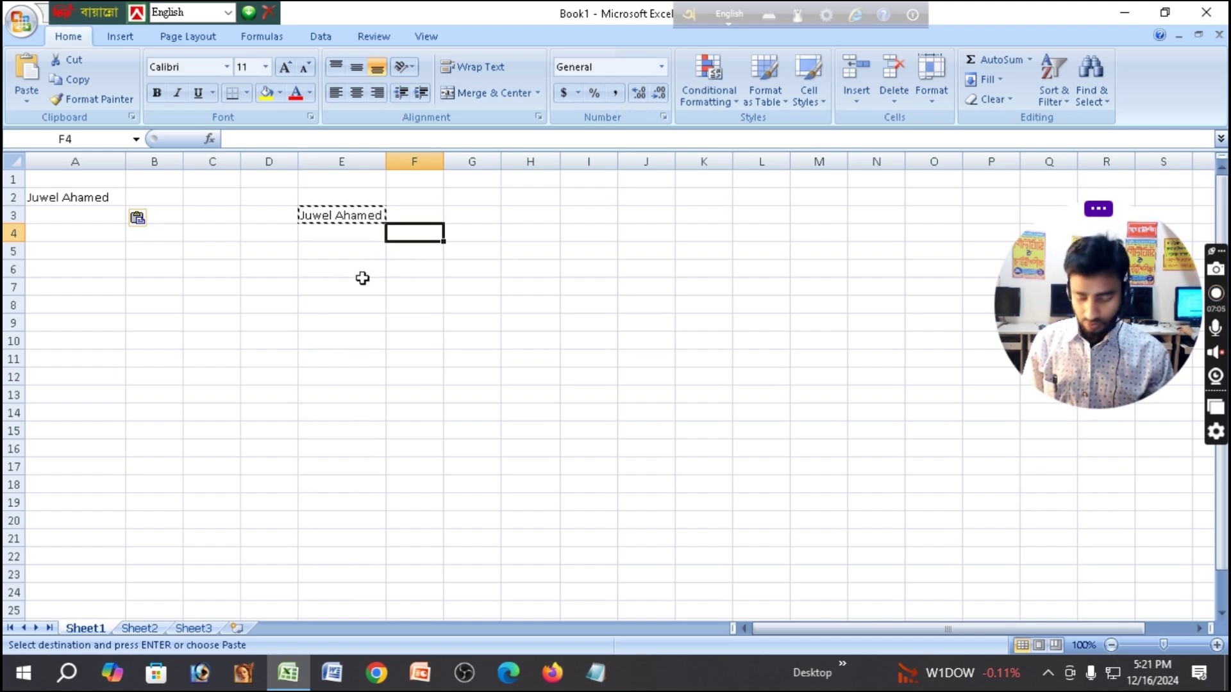
key(Escape)
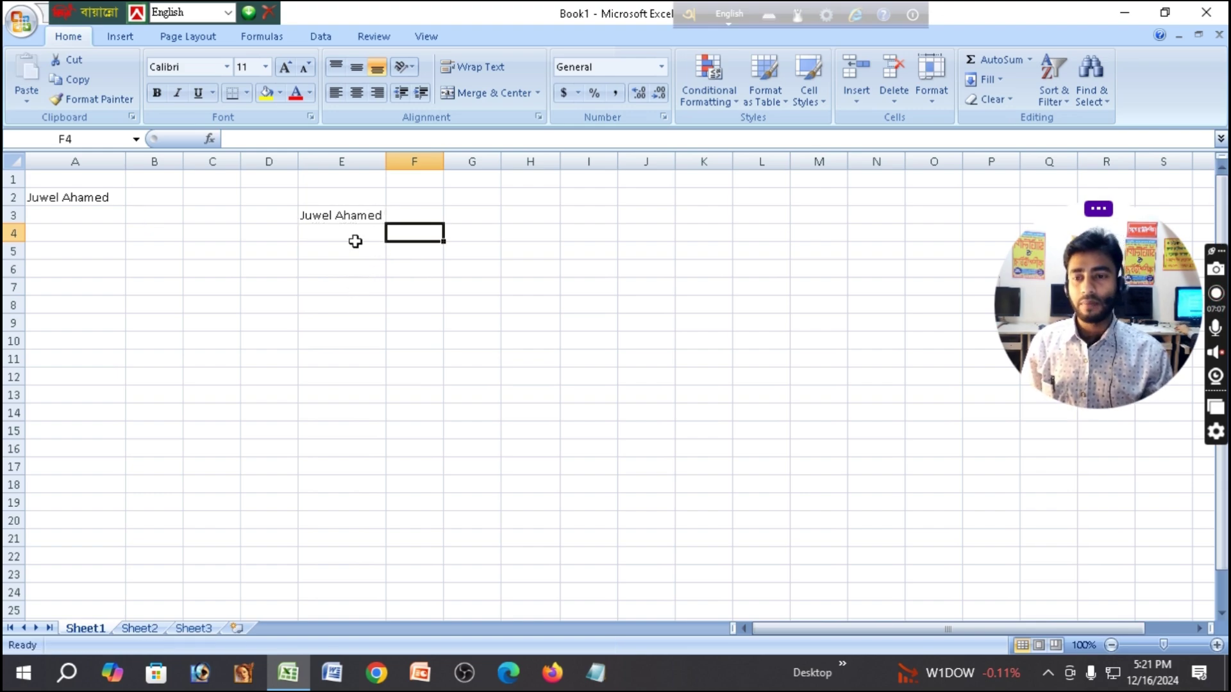
Colour the name in E3 red, then cut cell E3.
click(345, 218)
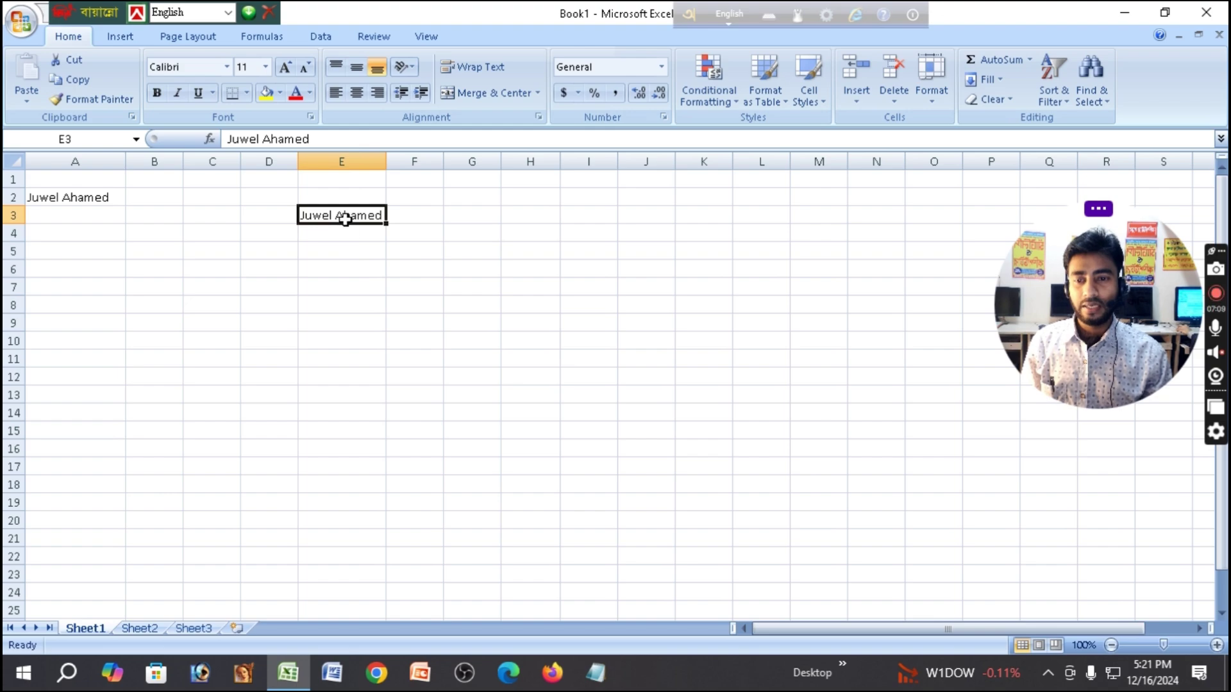
double_click(345, 219)
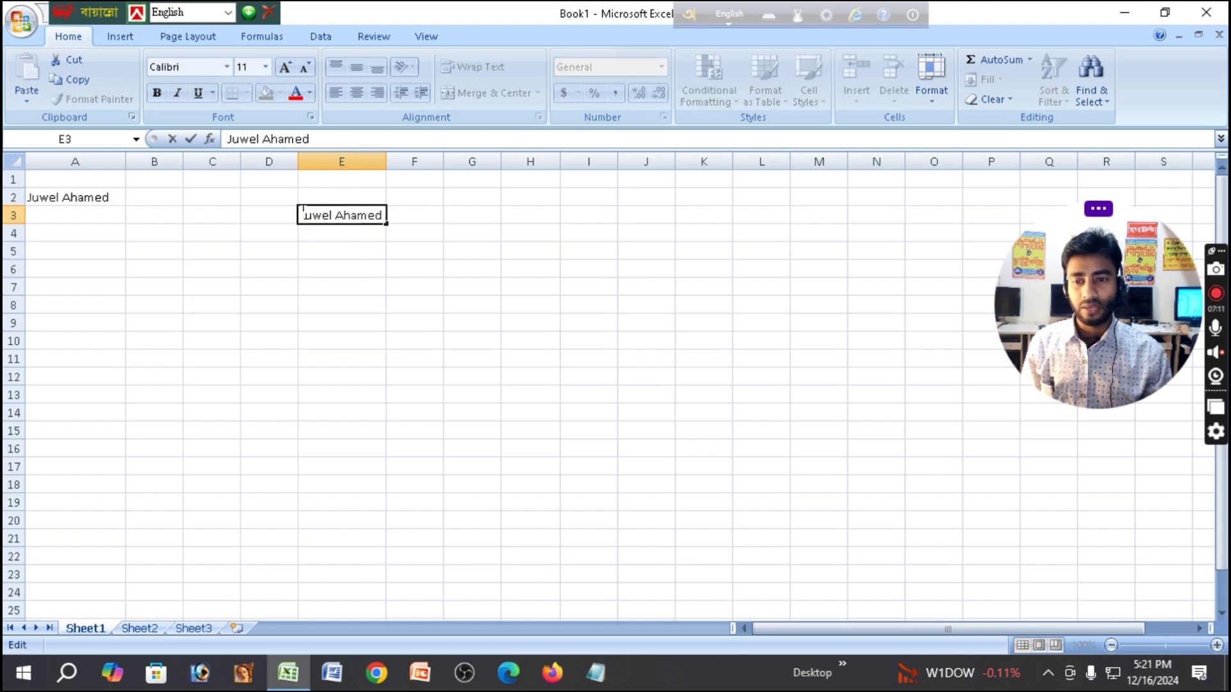
drag(303, 213, 384, 215)
click(311, 94)
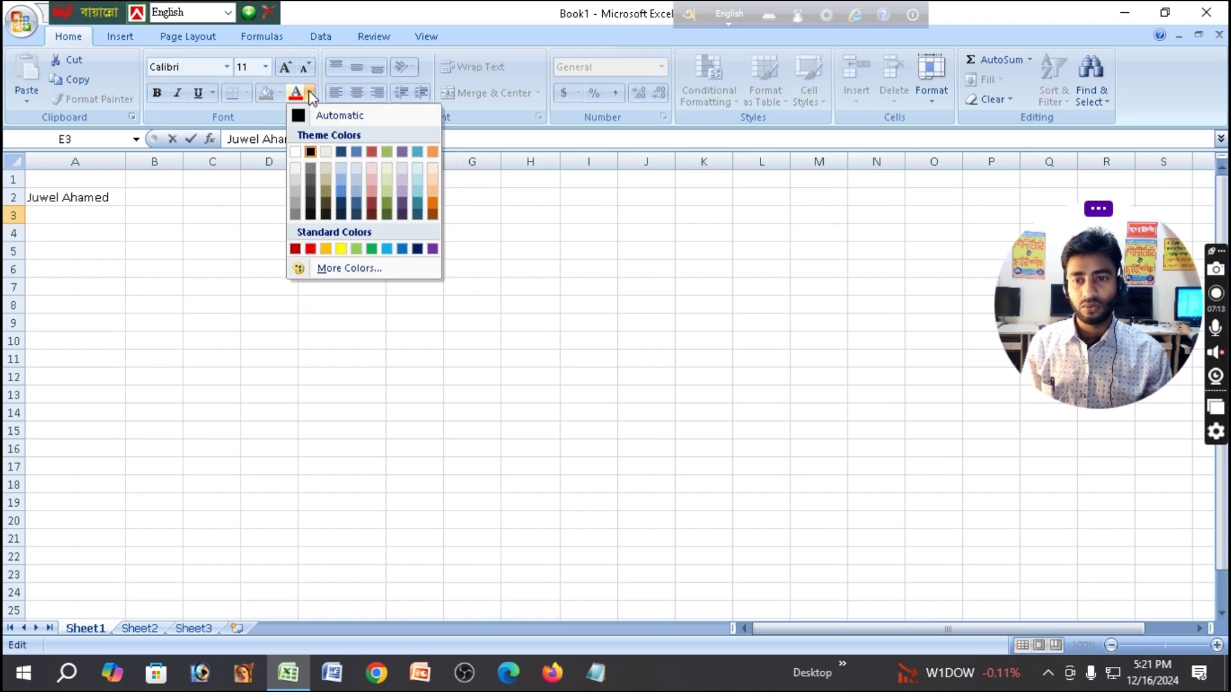
click(311, 249)
click(451, 287)
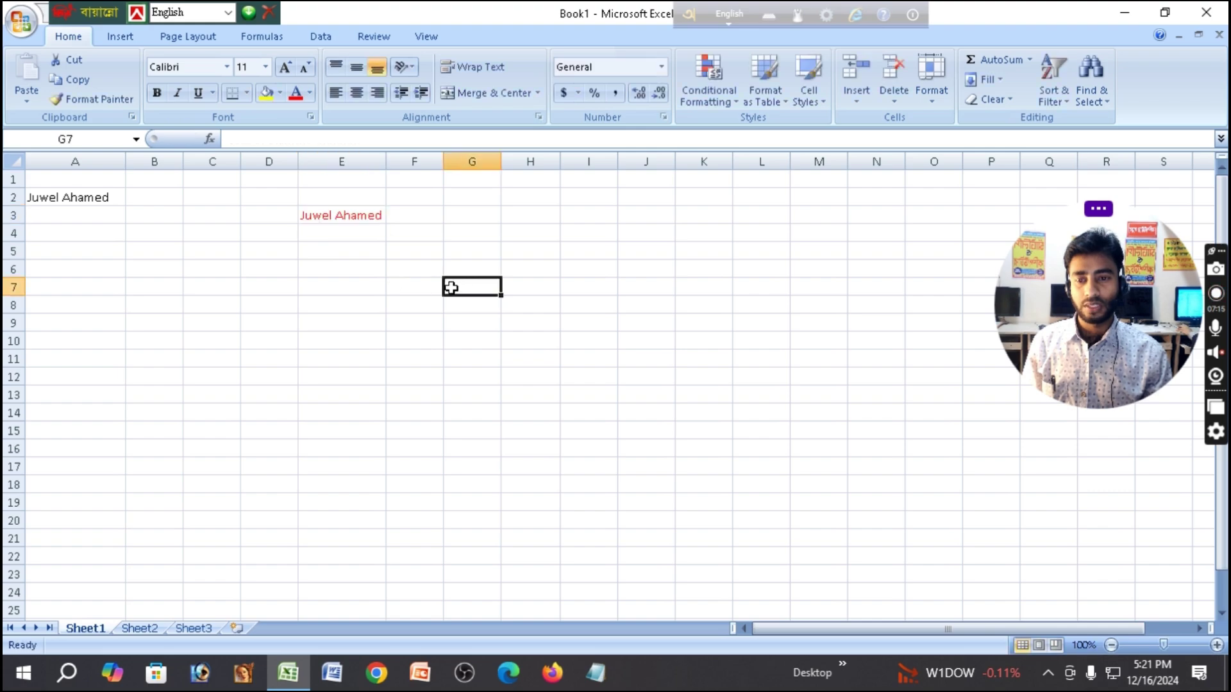
click(357, 214)
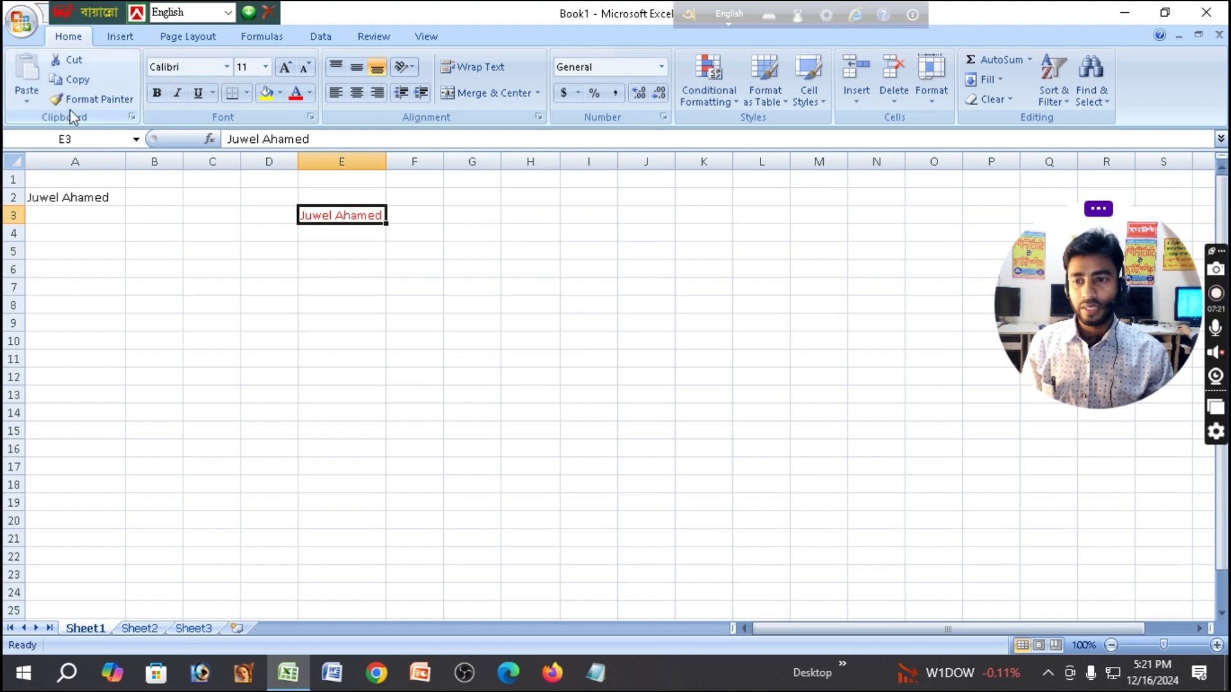
click(79, 63)
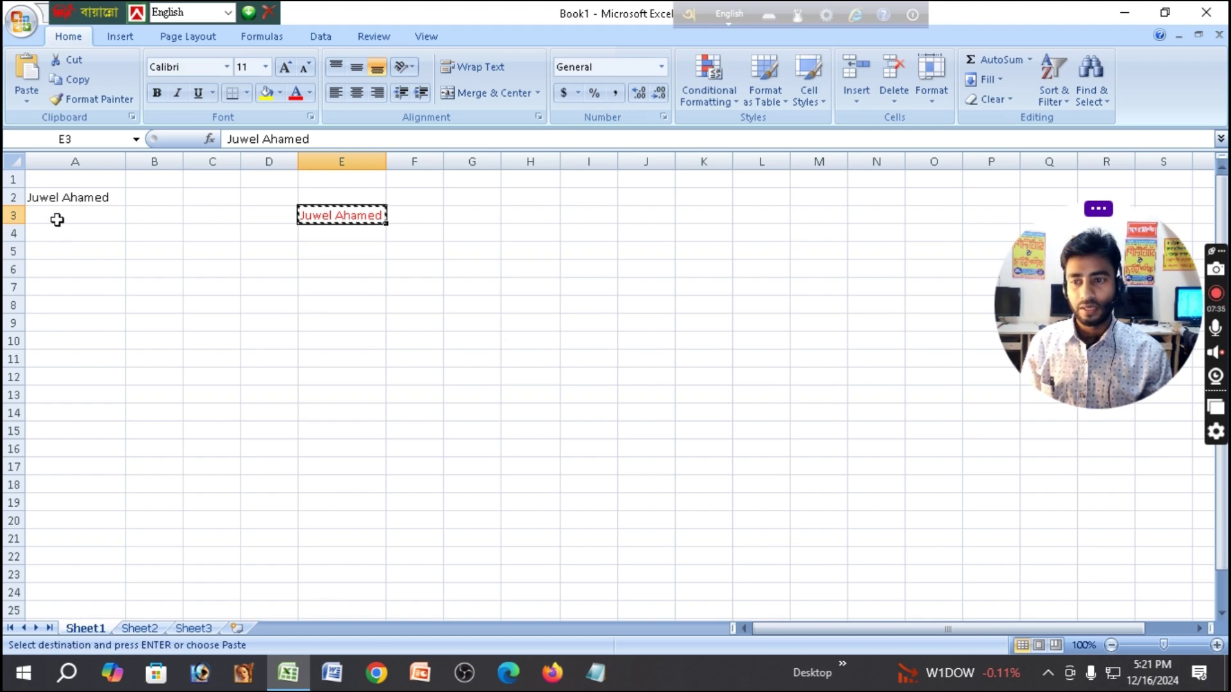
Paste the cut red name into cell A6.
click(58, 235)
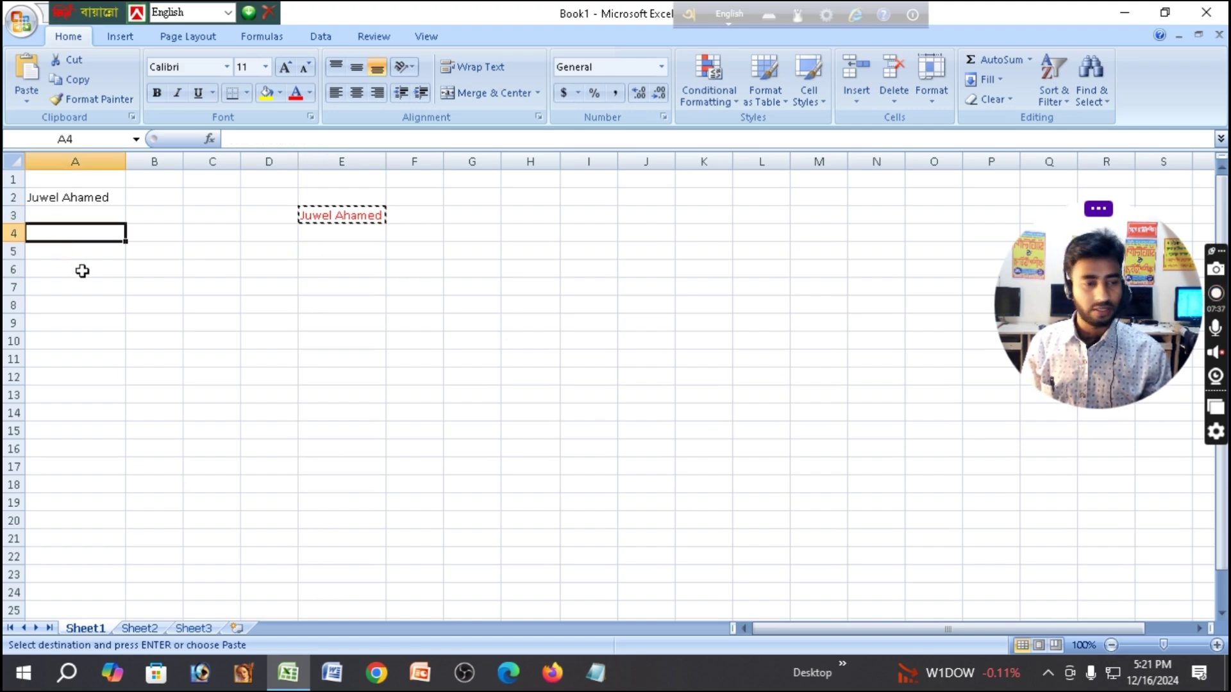
click(62, 268)
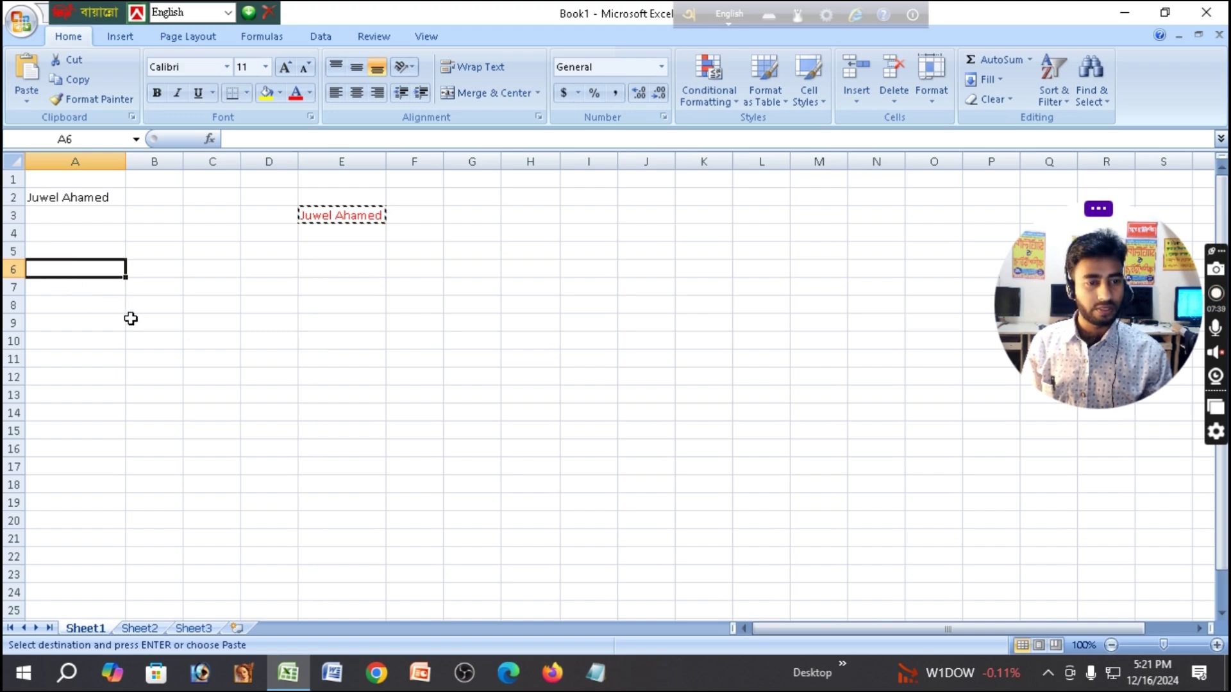
click(27, 94)
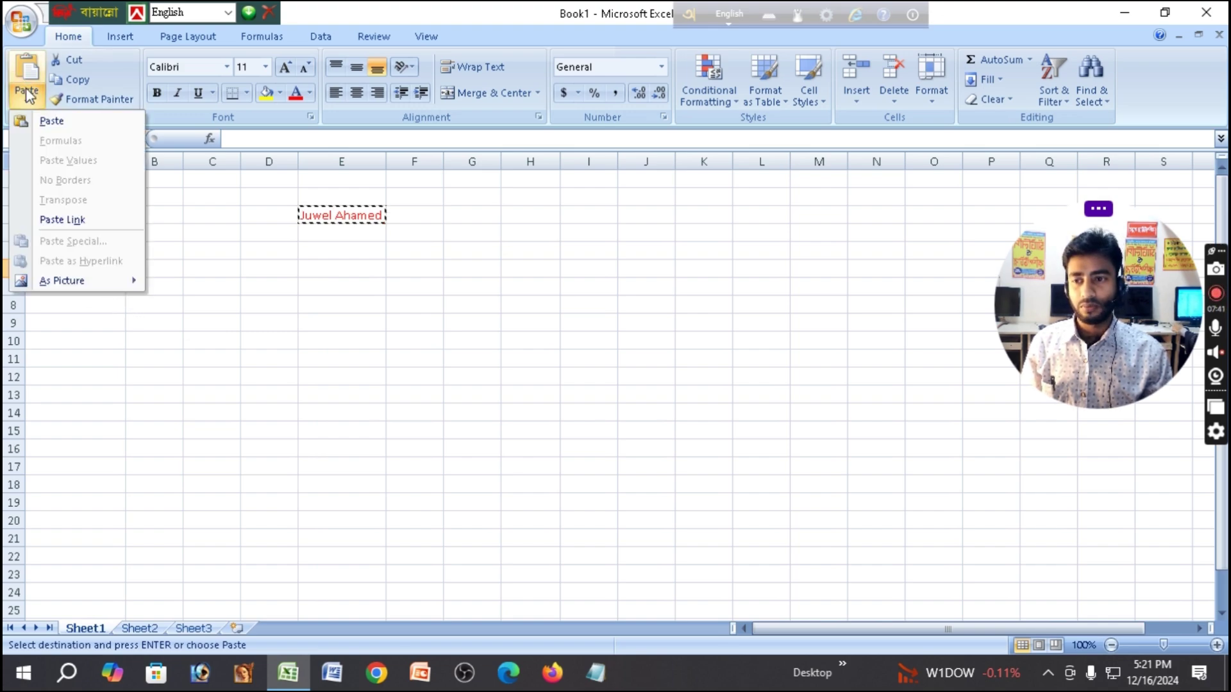
click(53, 122)
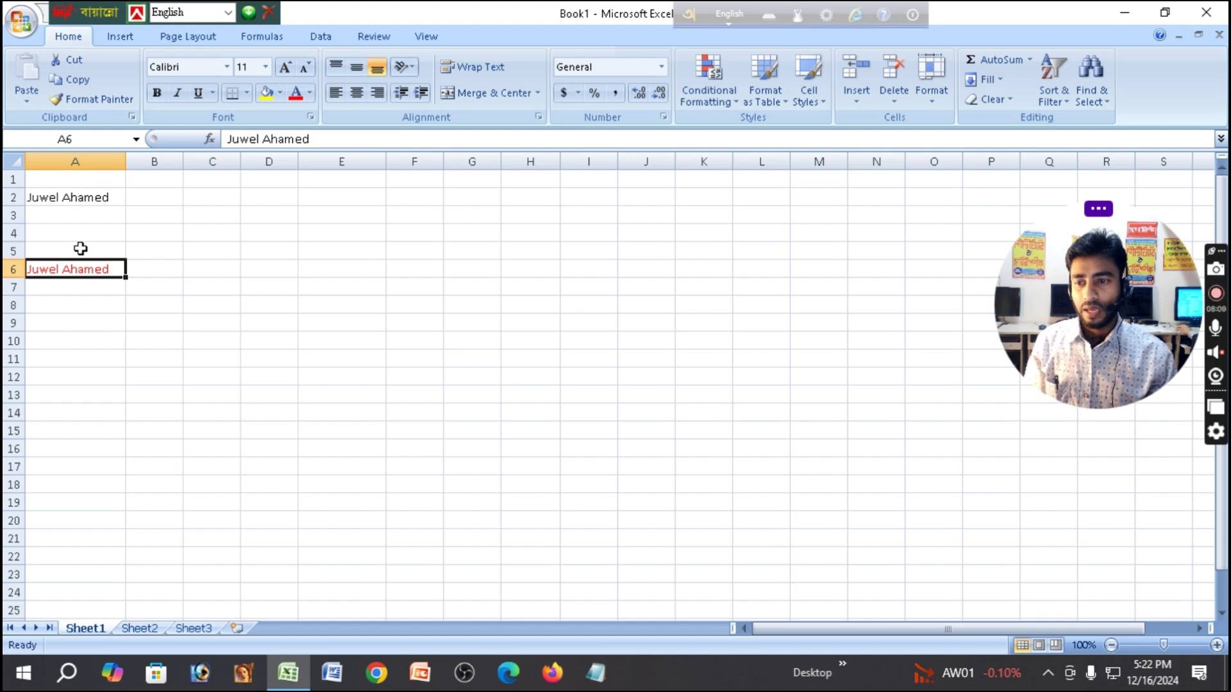
Copy A6's red font onto A2 using Format Painter.
double_click(110, 270)
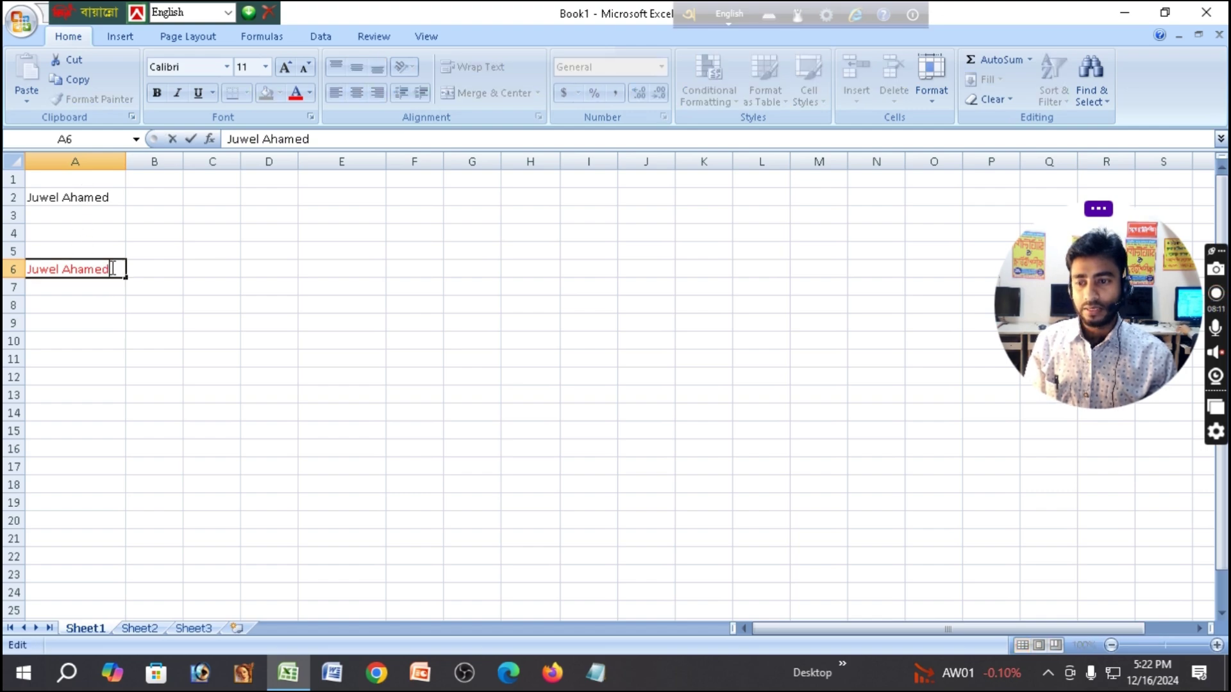
drag(110, 269, 37, 268)
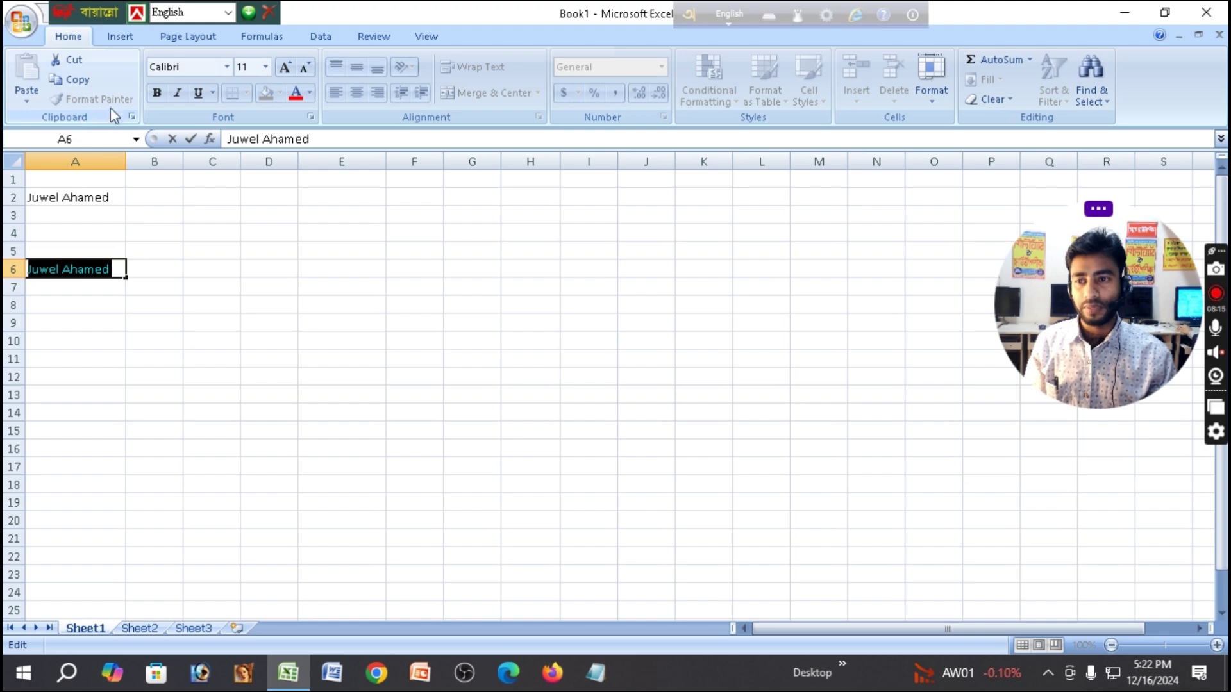
click(212, 268)
click(99, 269)
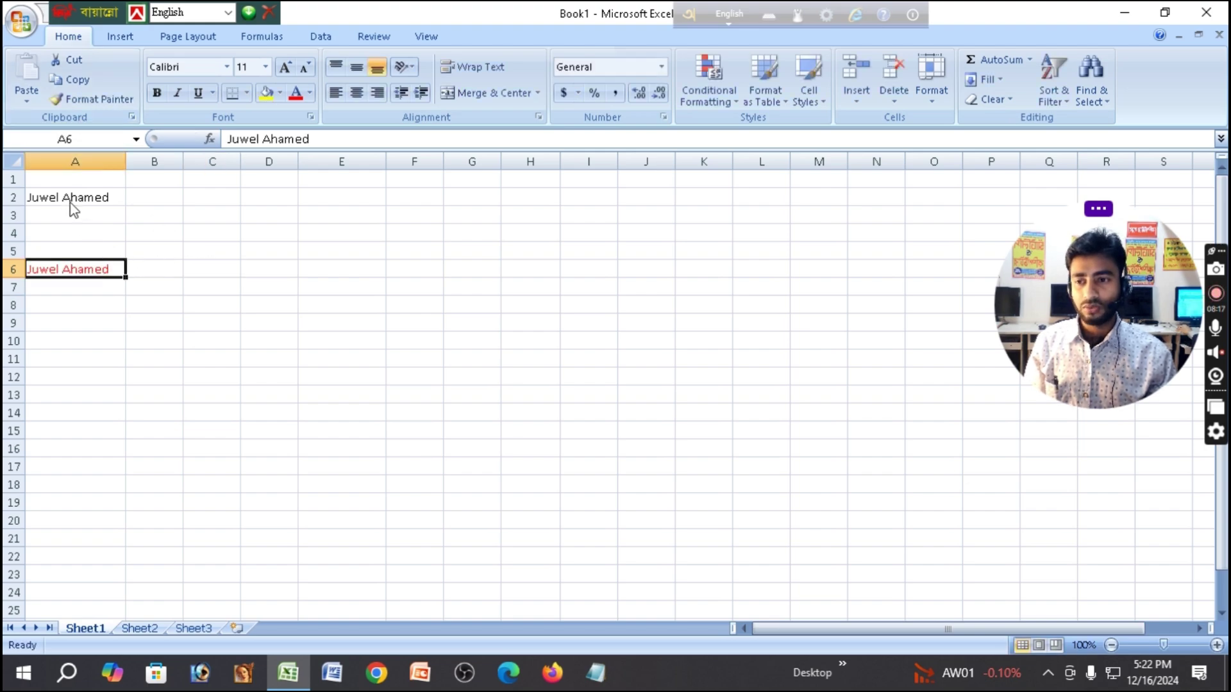
click(104, 98)
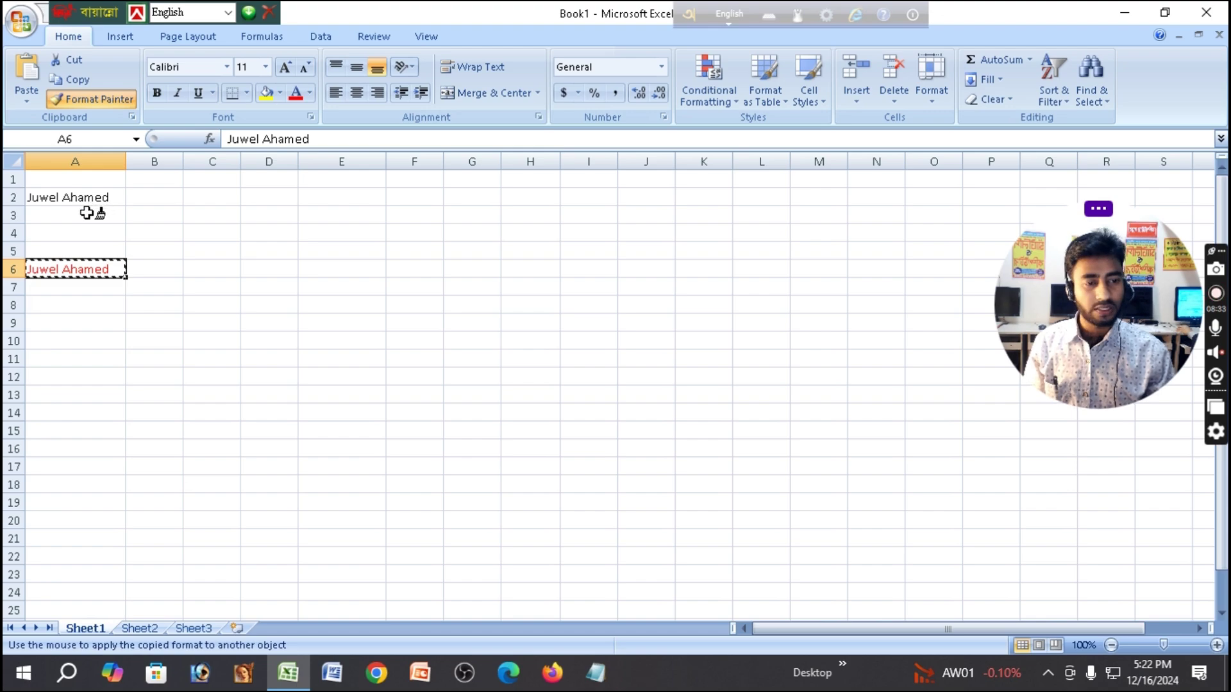
drag(35, 193, 82, 201)
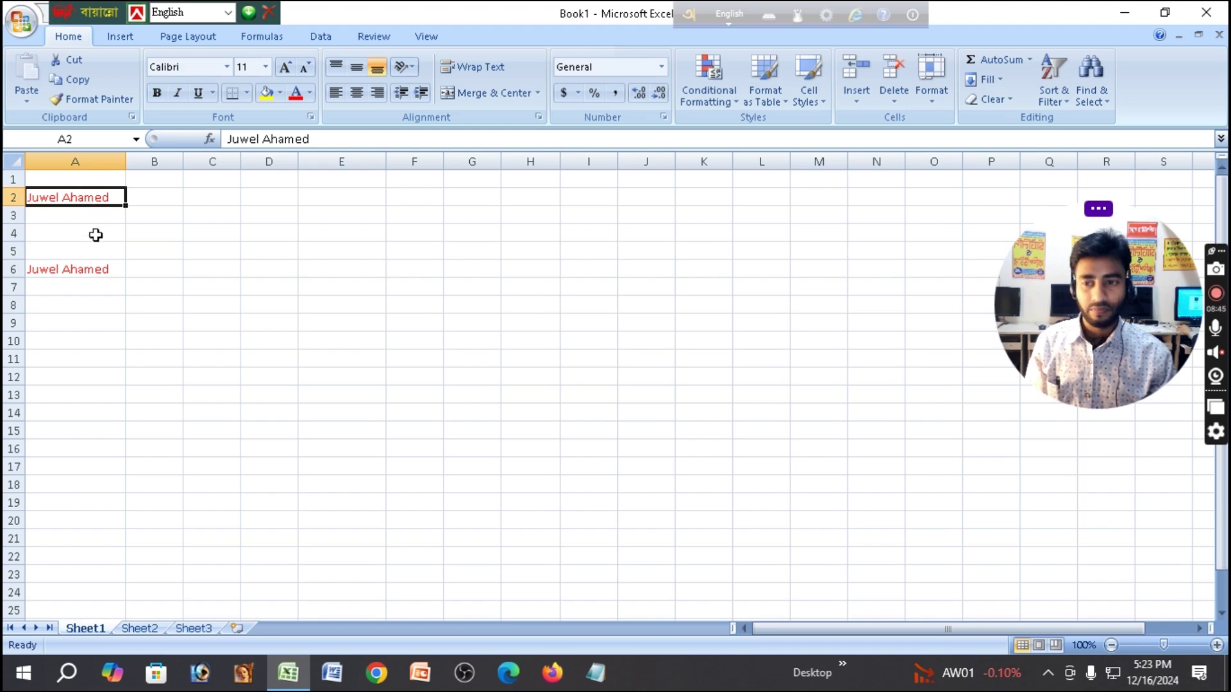
Set the name in A6 to the Arial Black font.
click(86, 272)
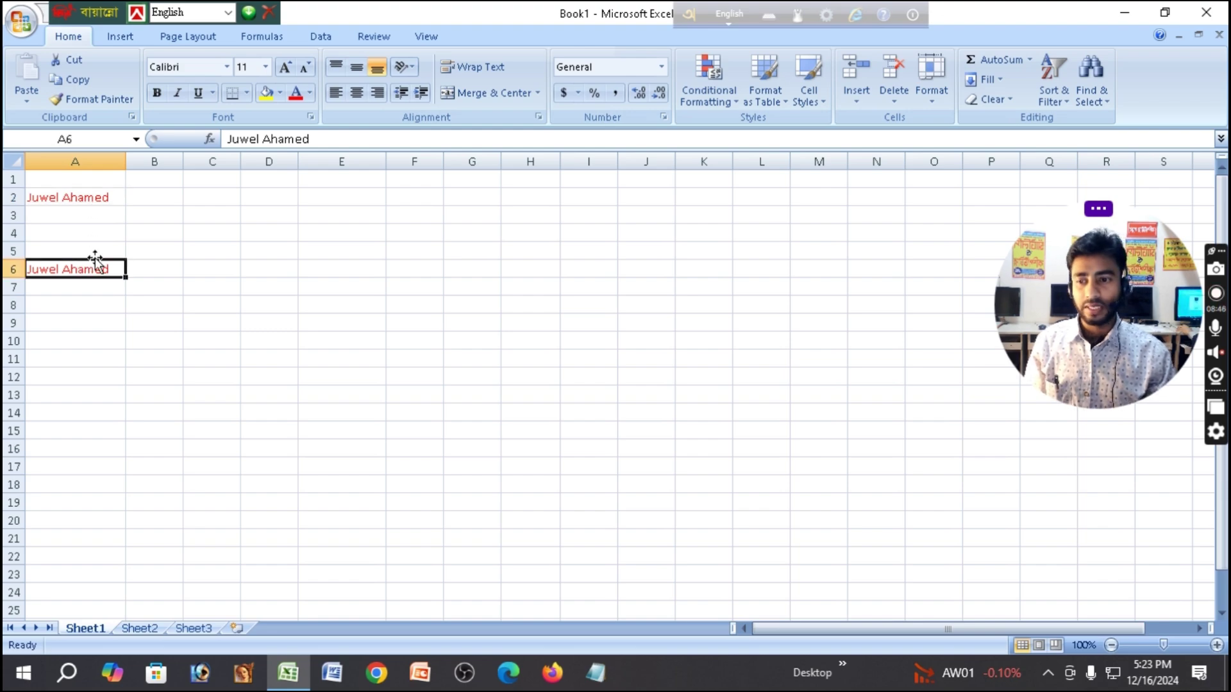
click(227, 69)
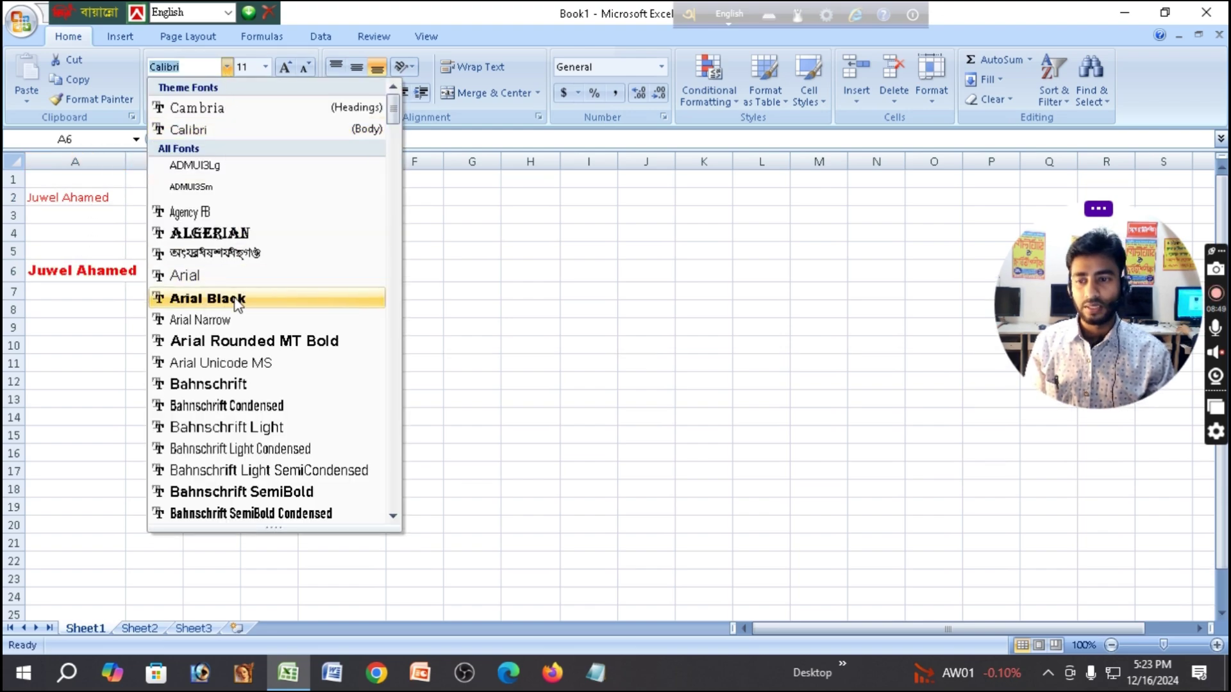
click(237, 299)
click(393, 401)
Apply A6's red Arial Black style to A2 with Format Painter.
click(107, 274)
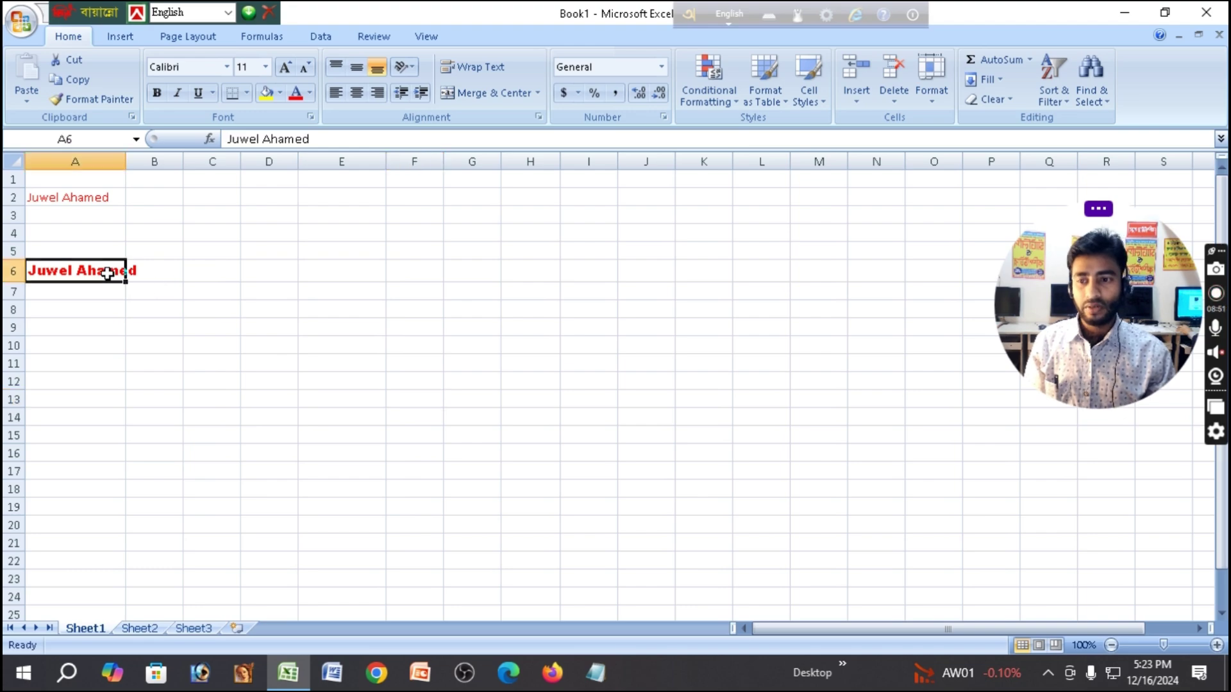
click(93, 99)
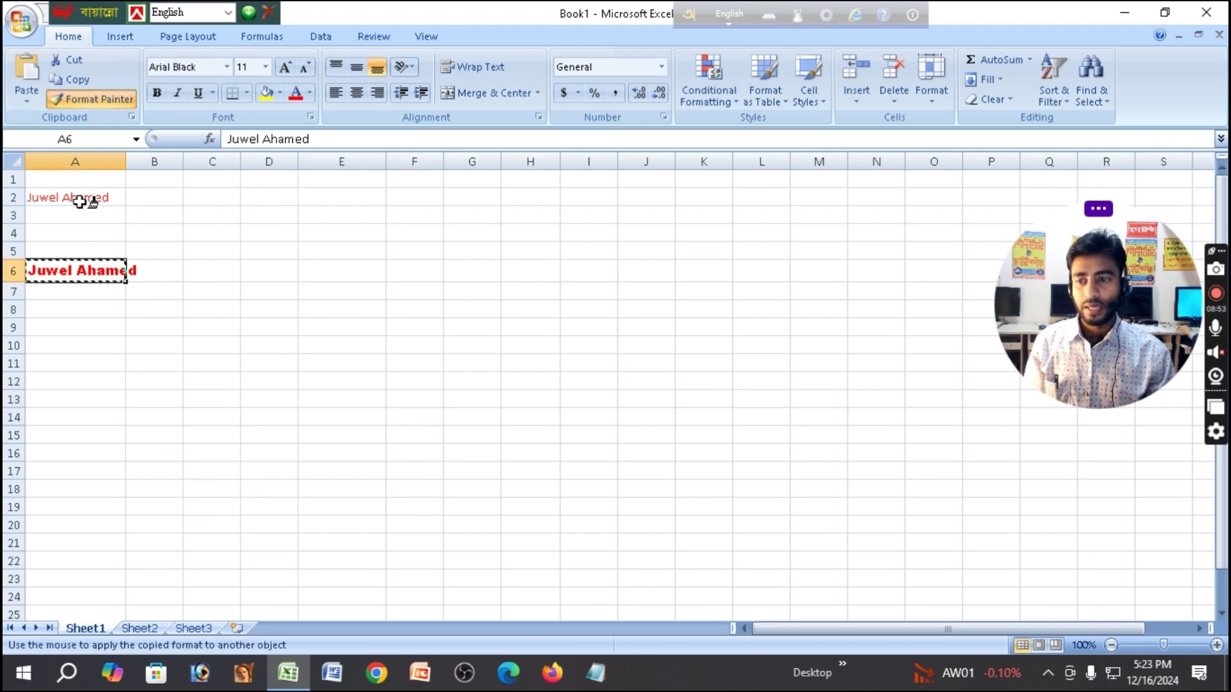
click(35, 193)
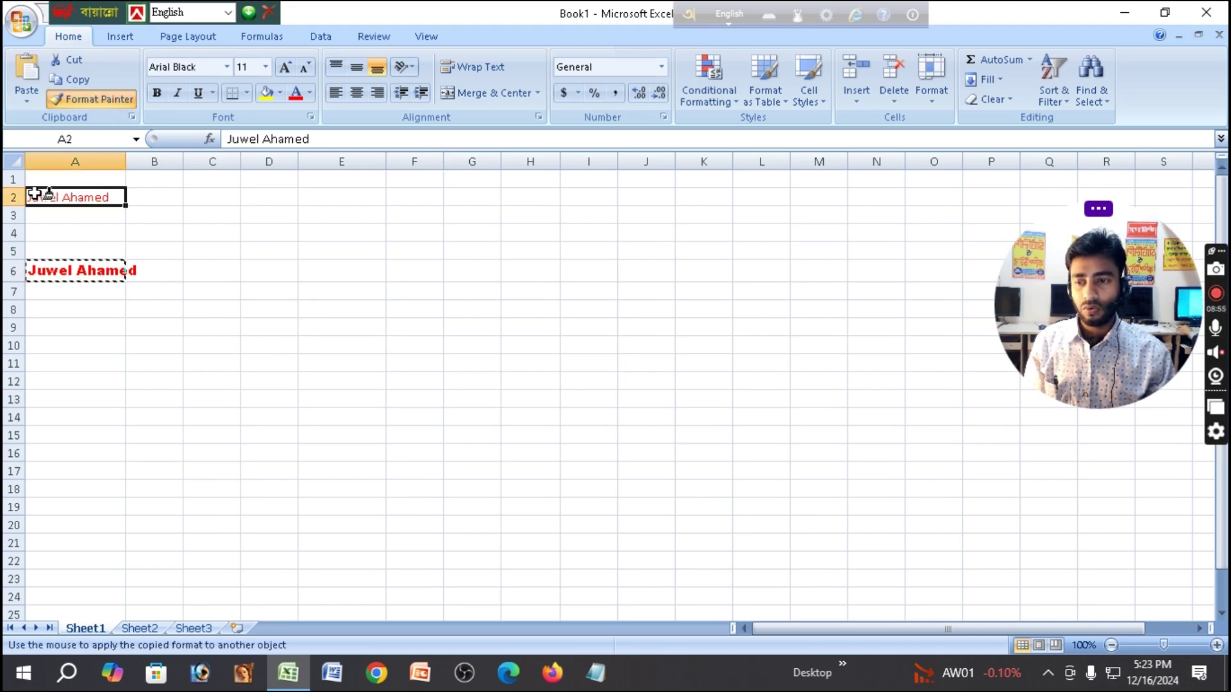
drag(35, 193, 75, 200)
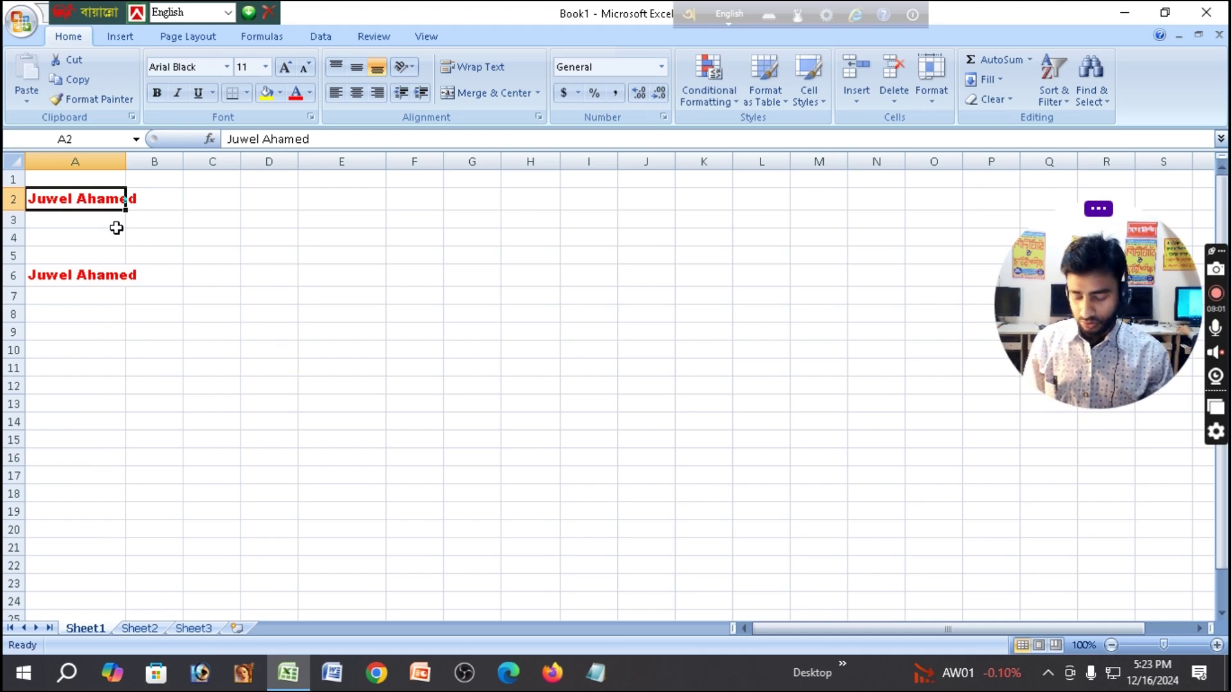
Undo twice so the red name returns to E3 and A2 reverts to black.
key(ctrl+z)
key(ctrl+z)
key(ctrl+z)
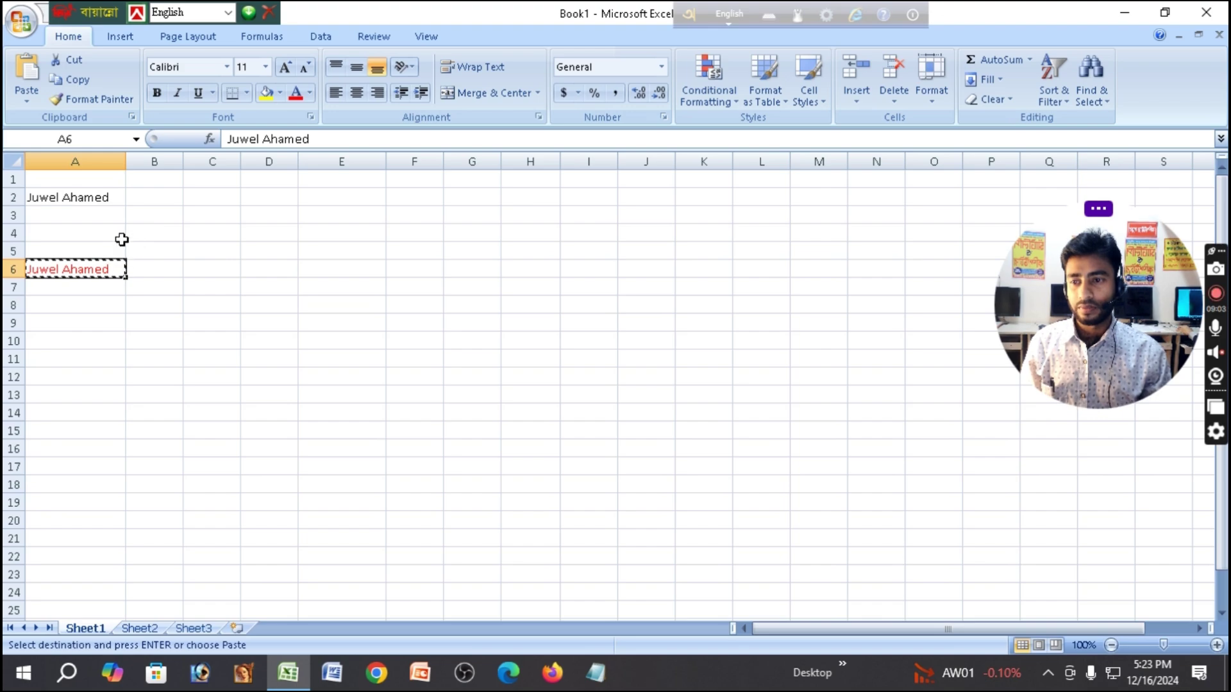
key(ctrl+z)
click(288, 238)
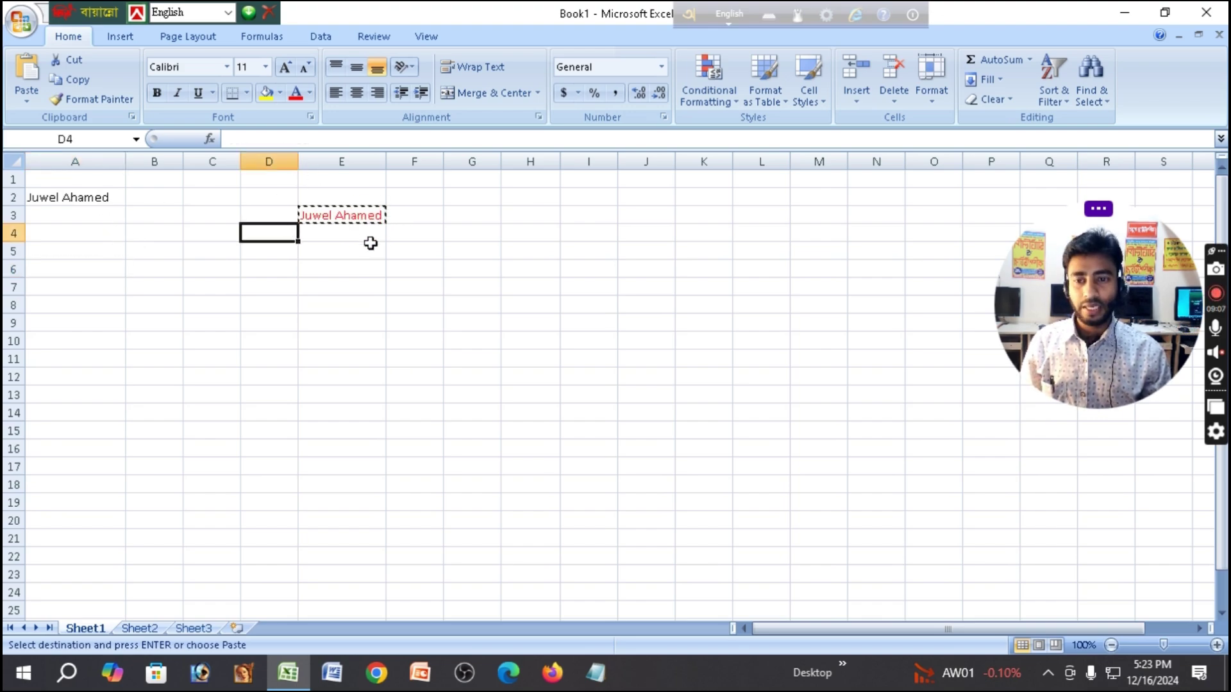
click(392, 241)
click(340, 246)
click(276, 241)
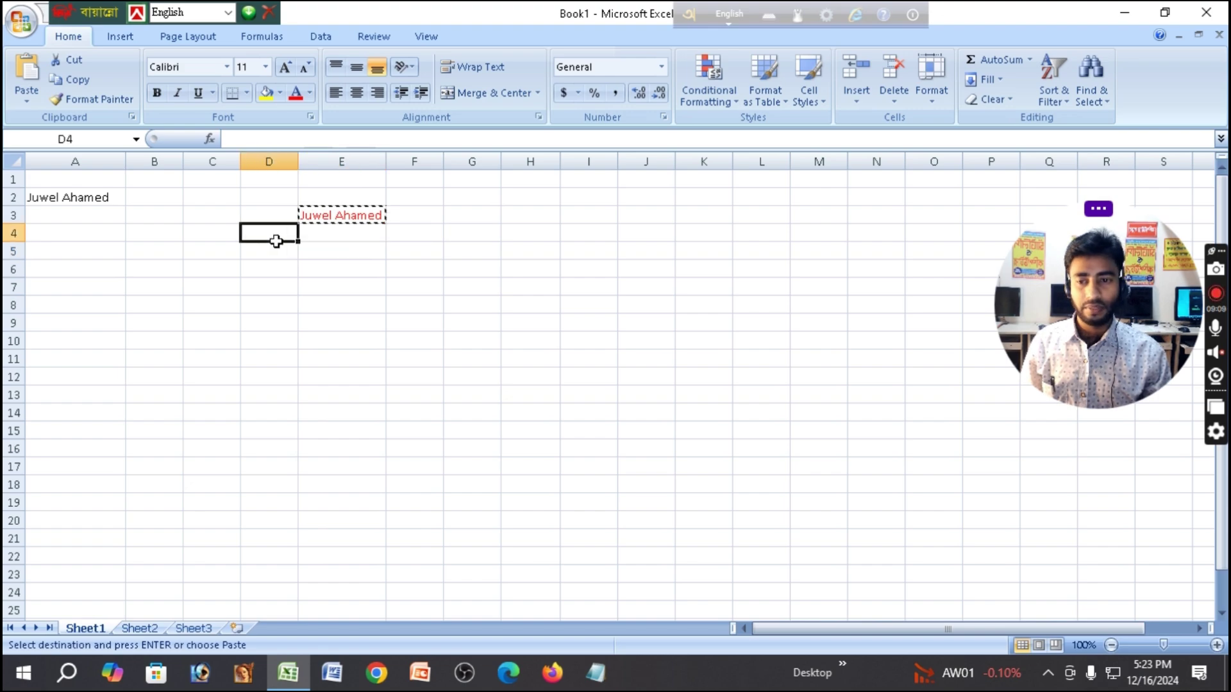
click(195, 219)
Cancel the pending cut and reselect the red name in E3.
click(192, 251)
click(151, 253)
click(211, 216)
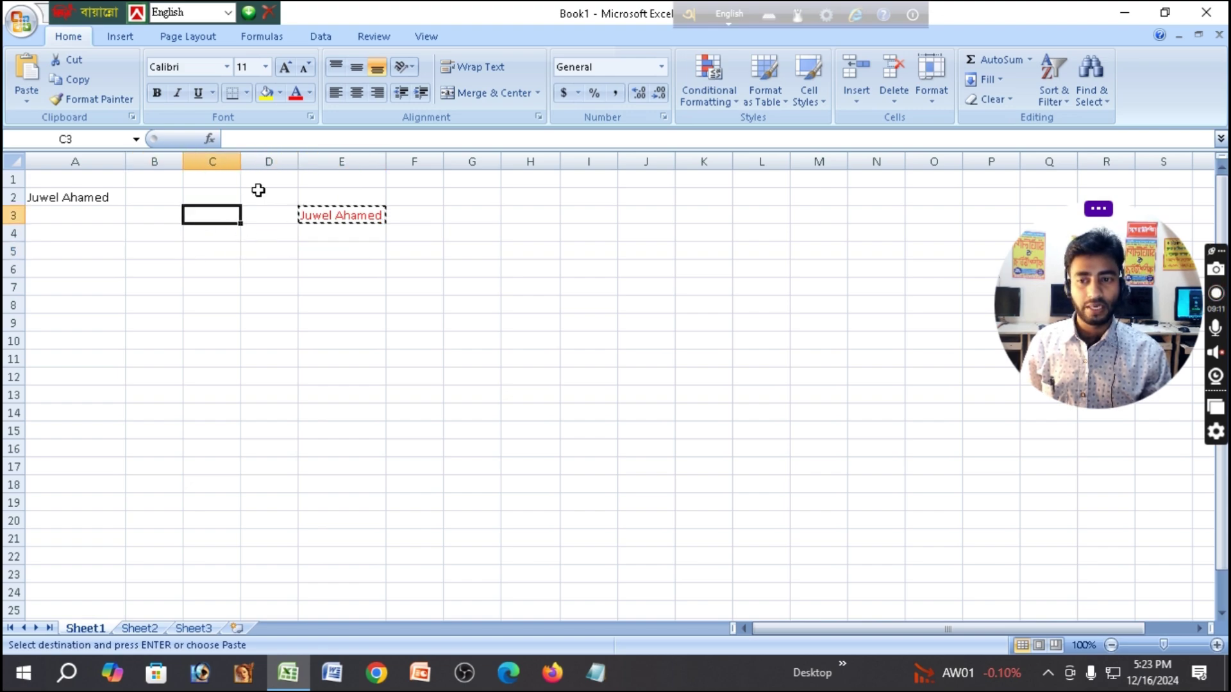
click(234, 193)
click(247, 246)
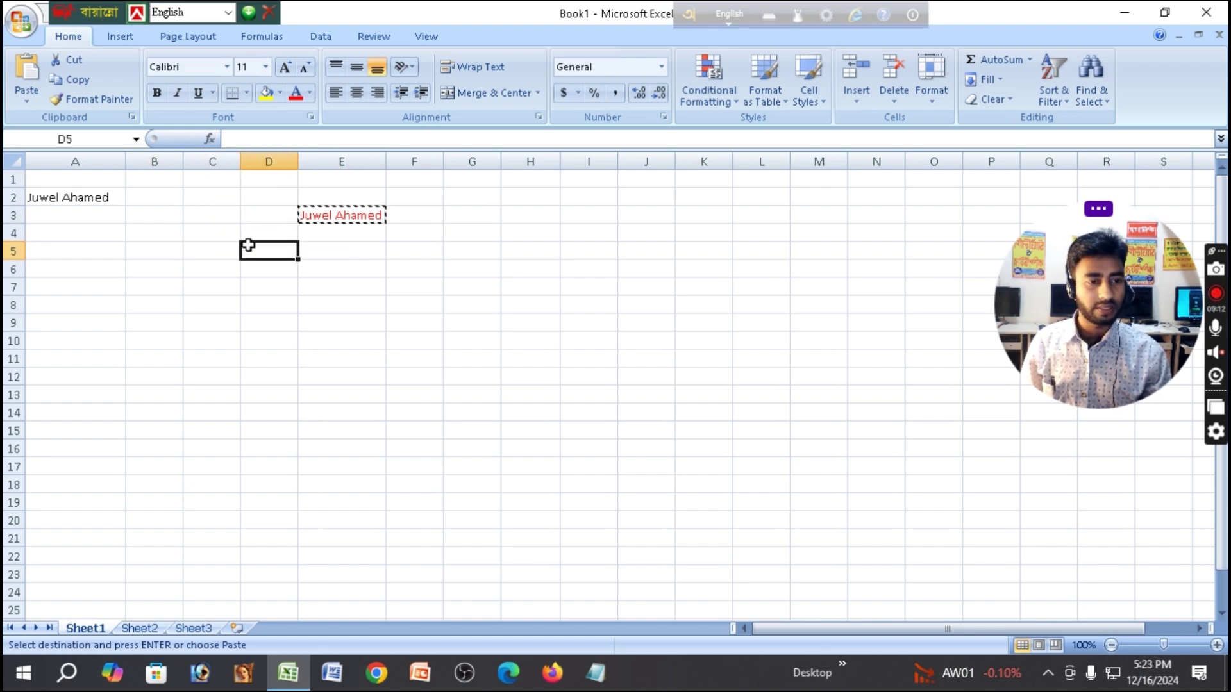
click(400, 328)
key(Escape)
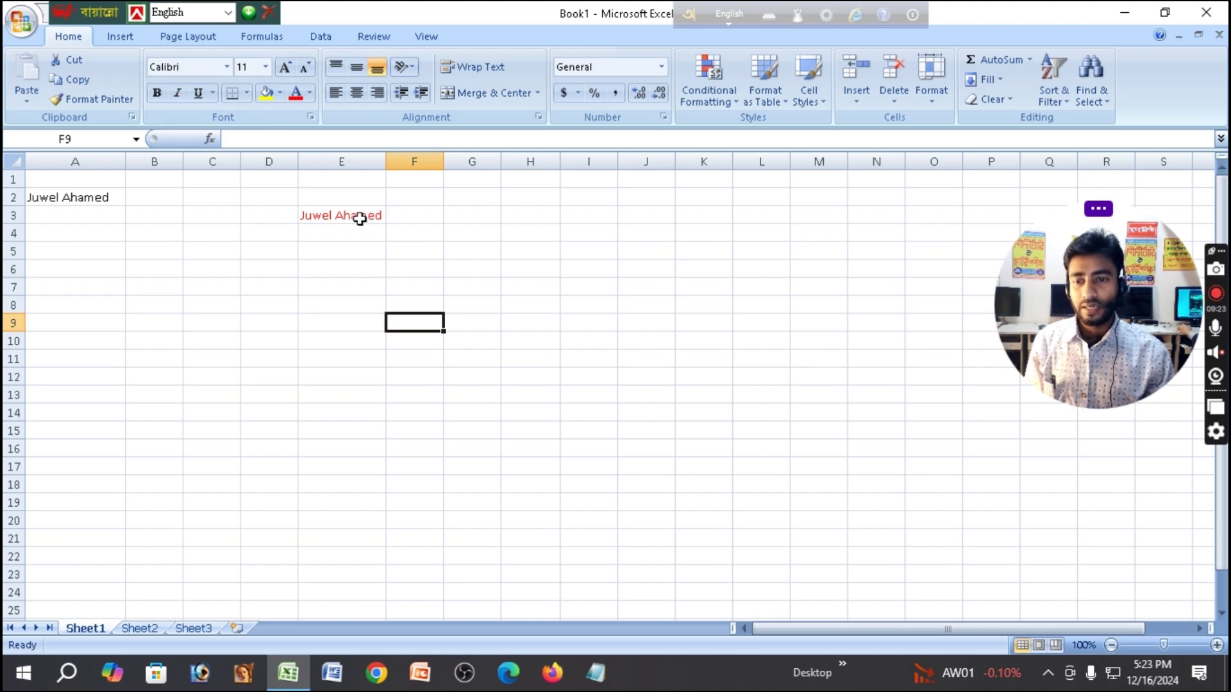
click(356, 218)
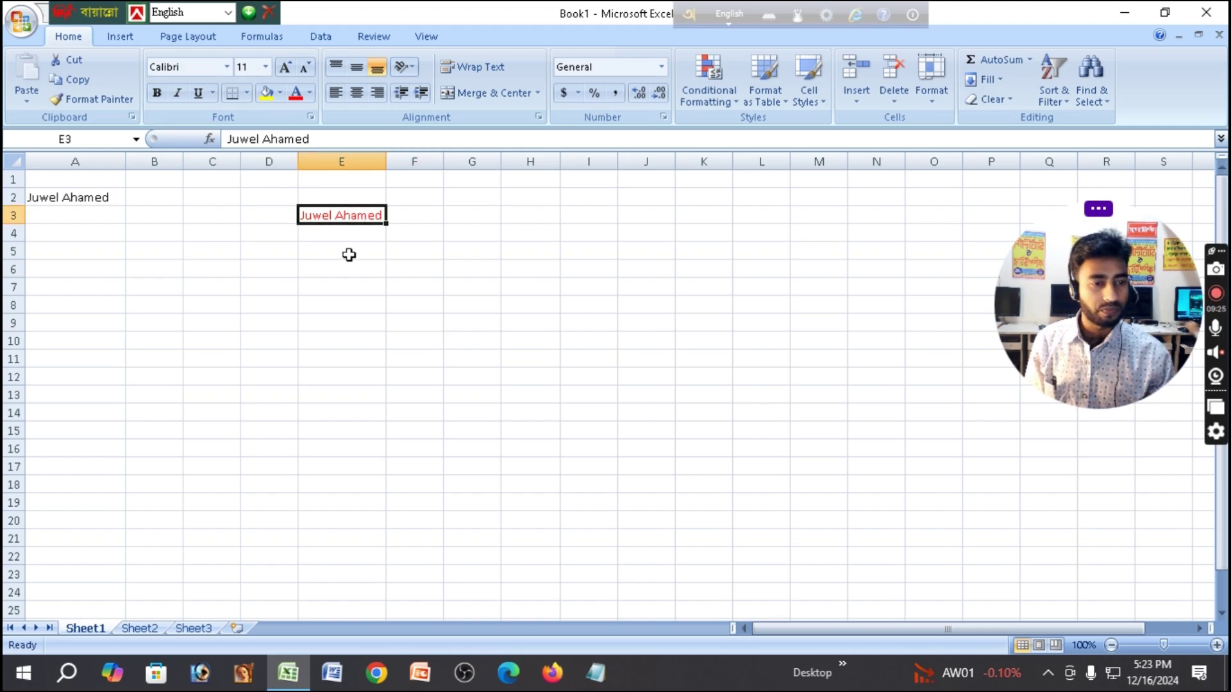
drag(1005, 324, 188, 468)
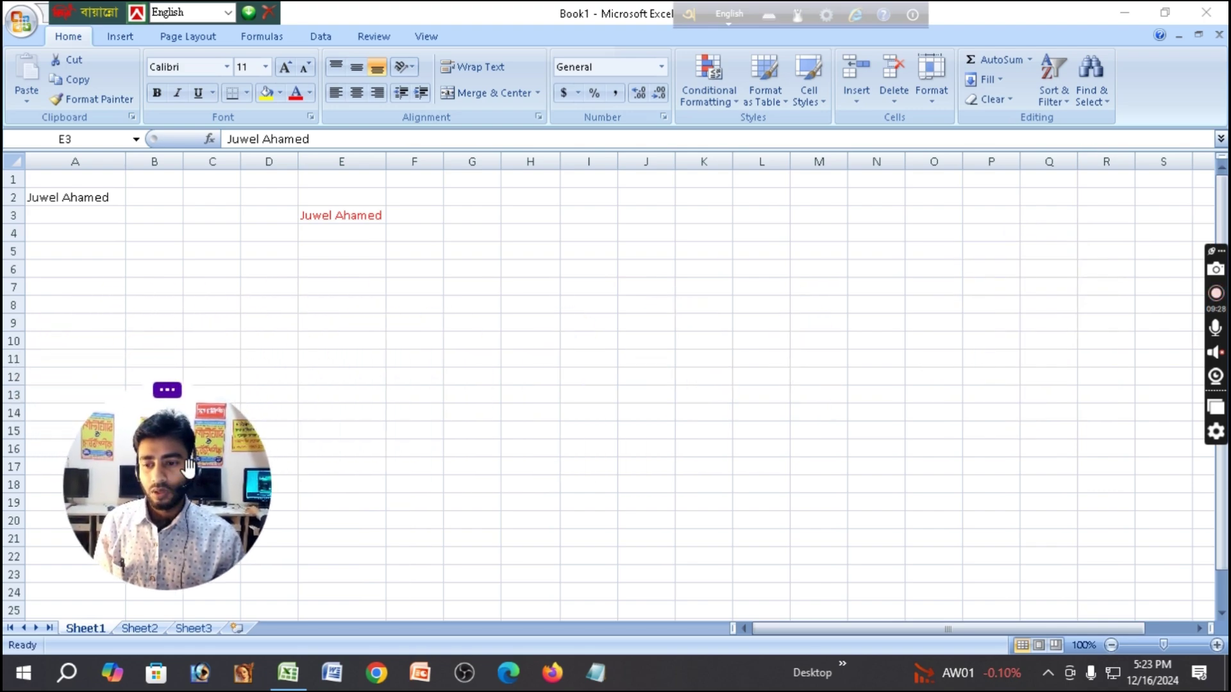
click(324, 214)
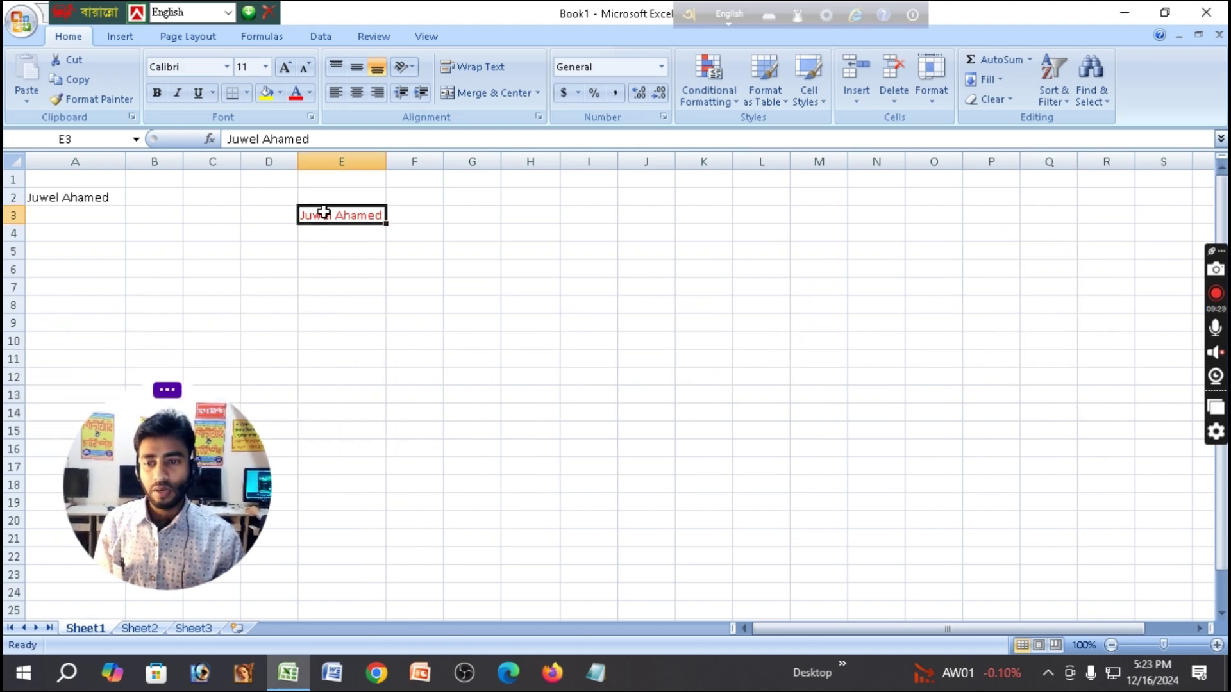
click(157, 94)
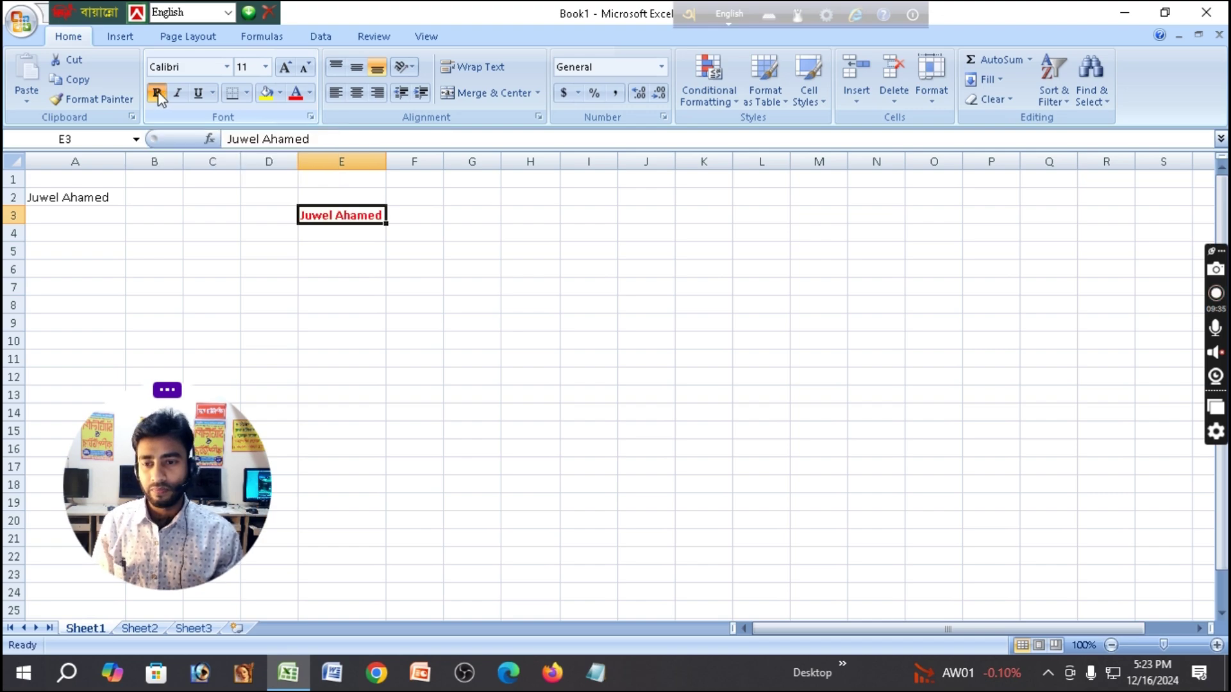
click(393, 264)
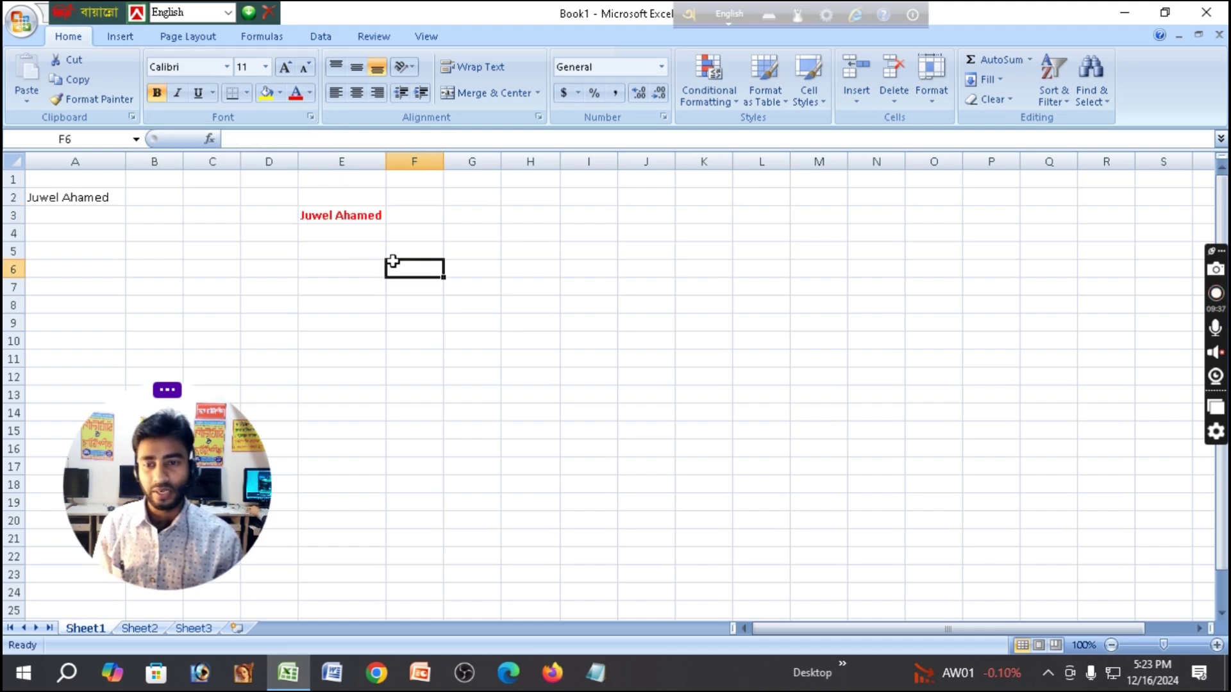
click(348, 217)
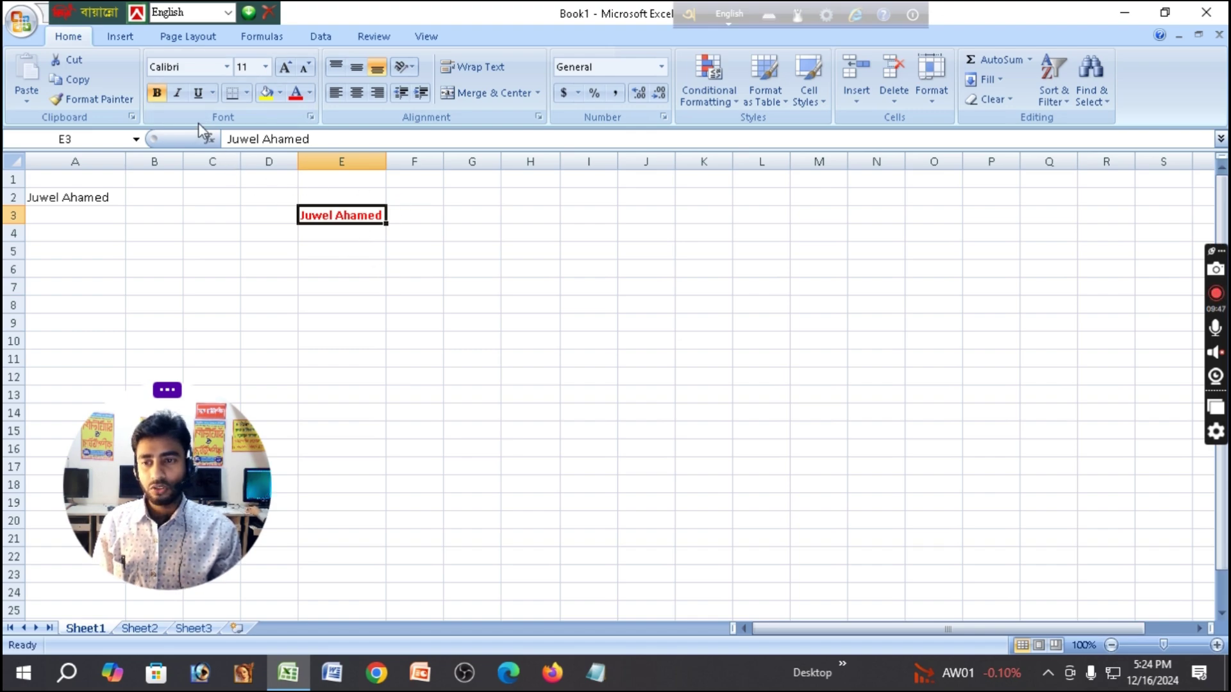
click(157, 94)
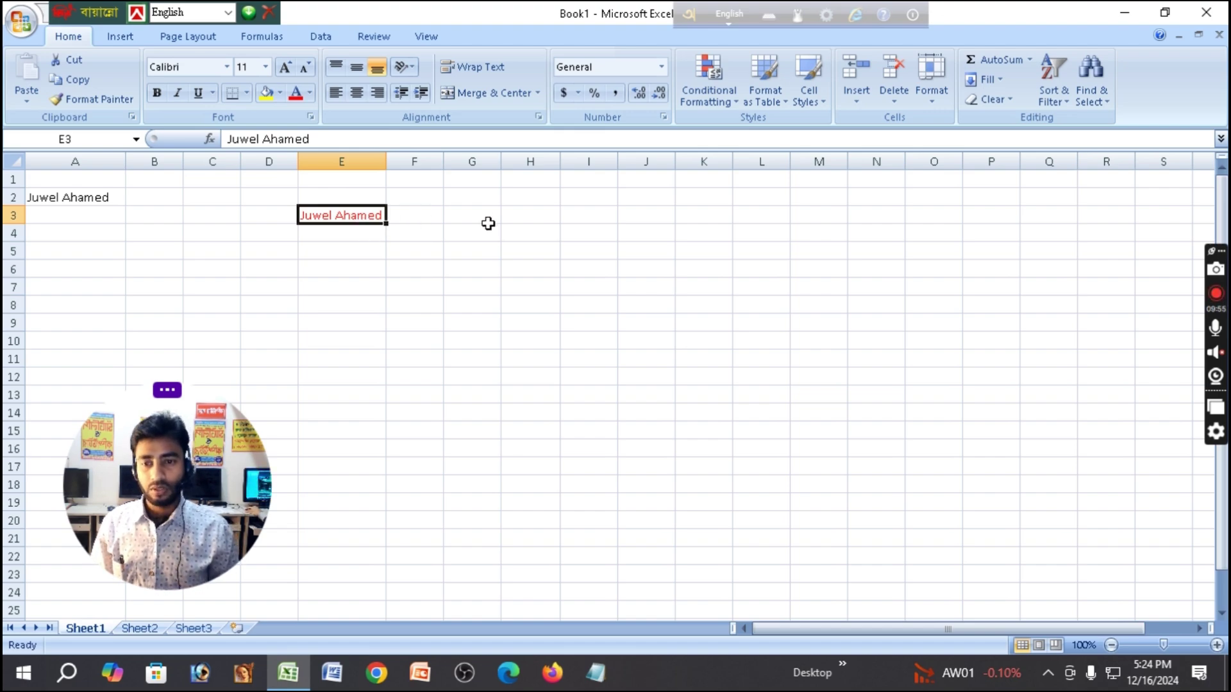
key(ctrl+b)
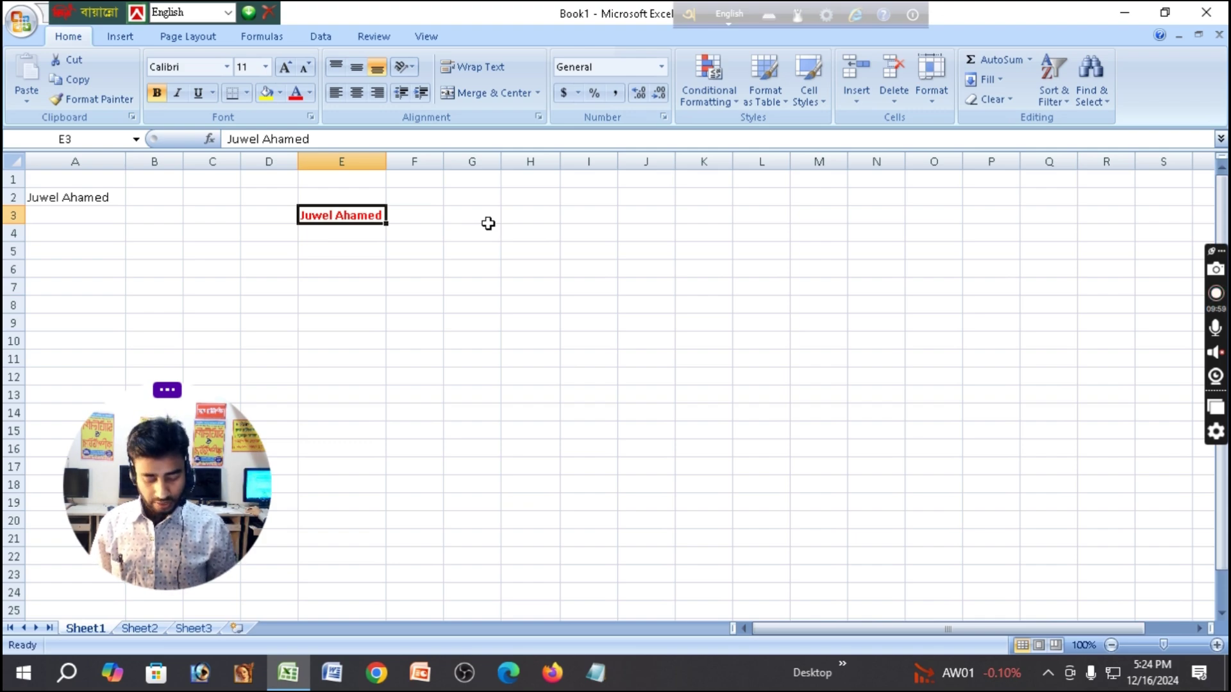
key(ctrl+b)
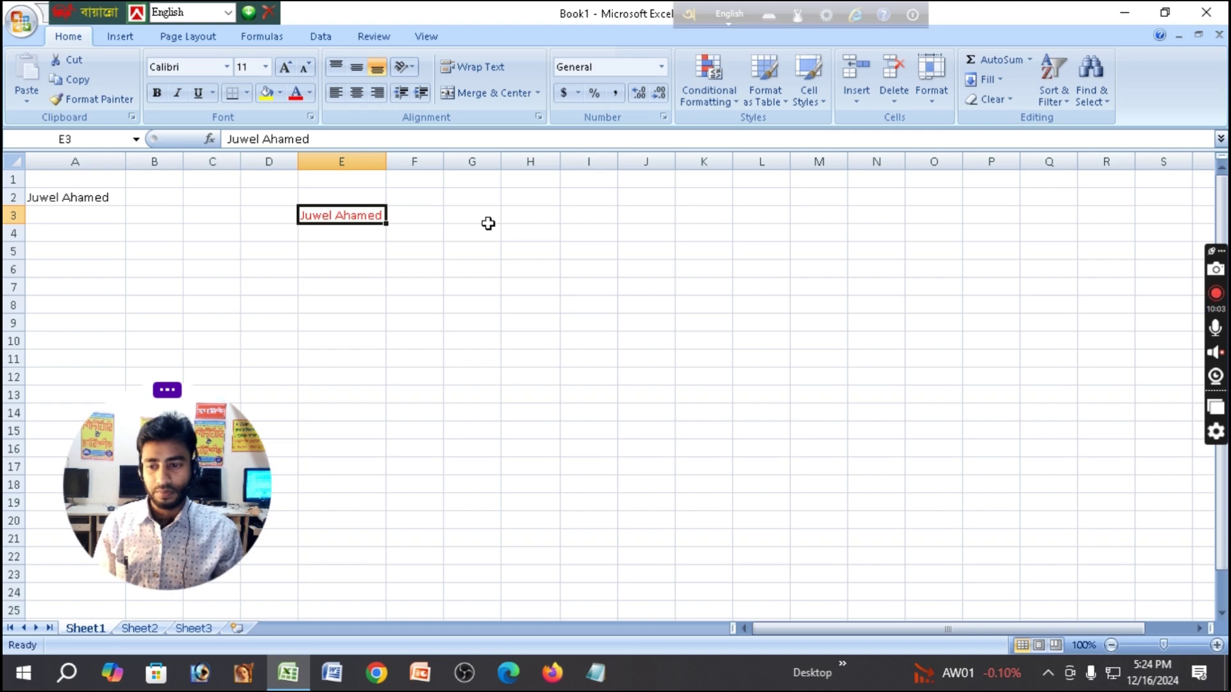
drag(262, 442, 1019, 269)
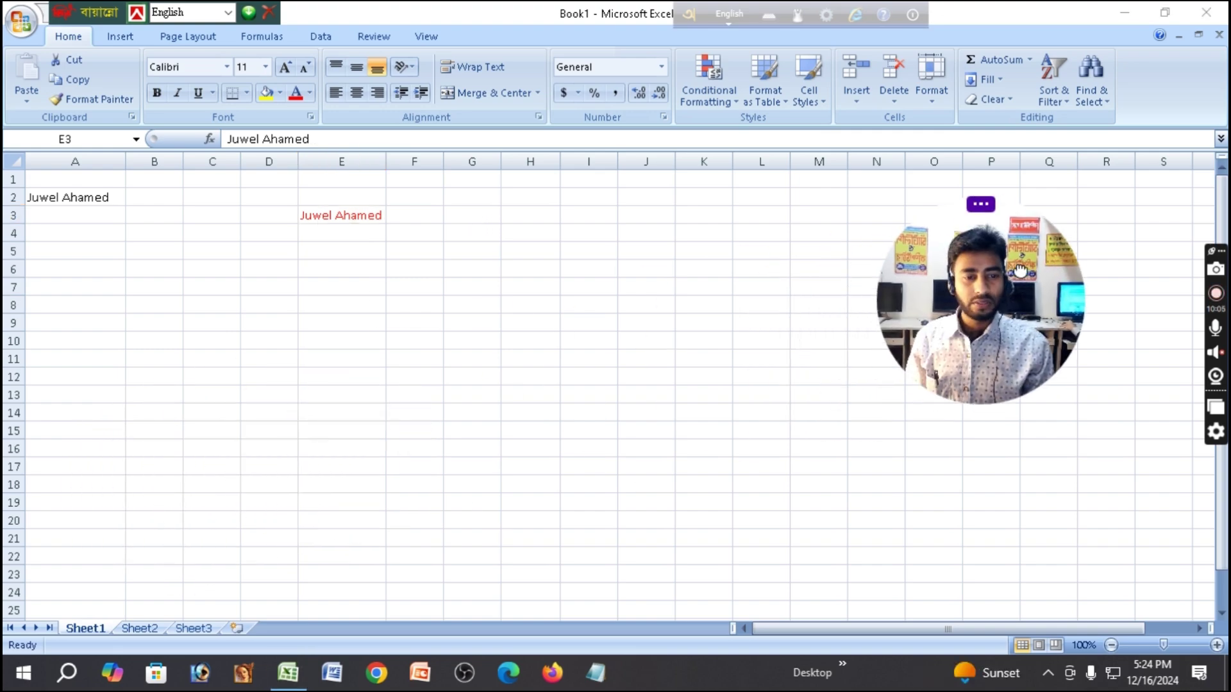
click(356, 217)
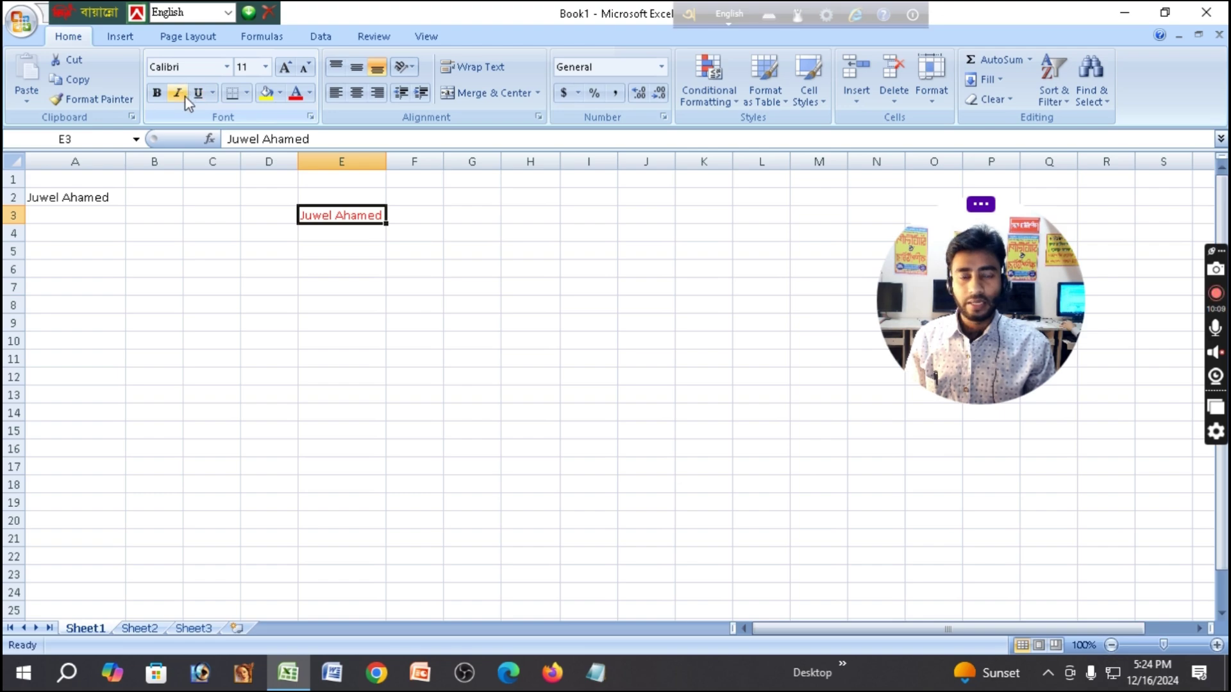
click(594, 248)
click(360, 215)
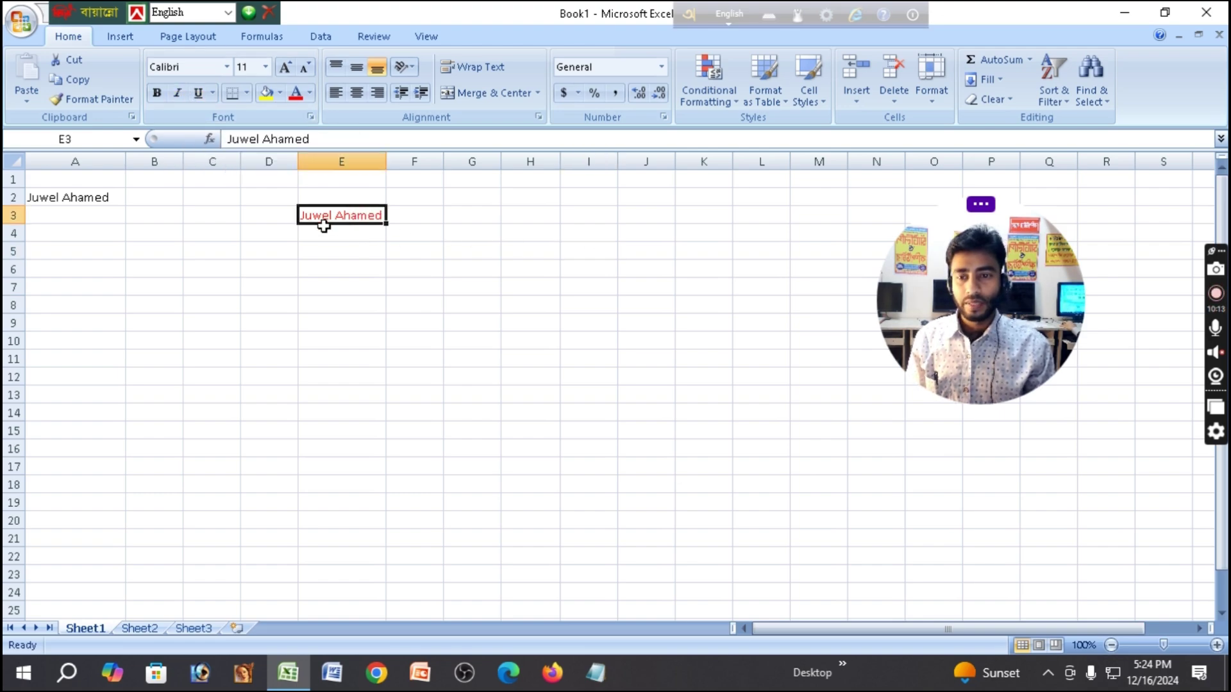
click(524, 252)
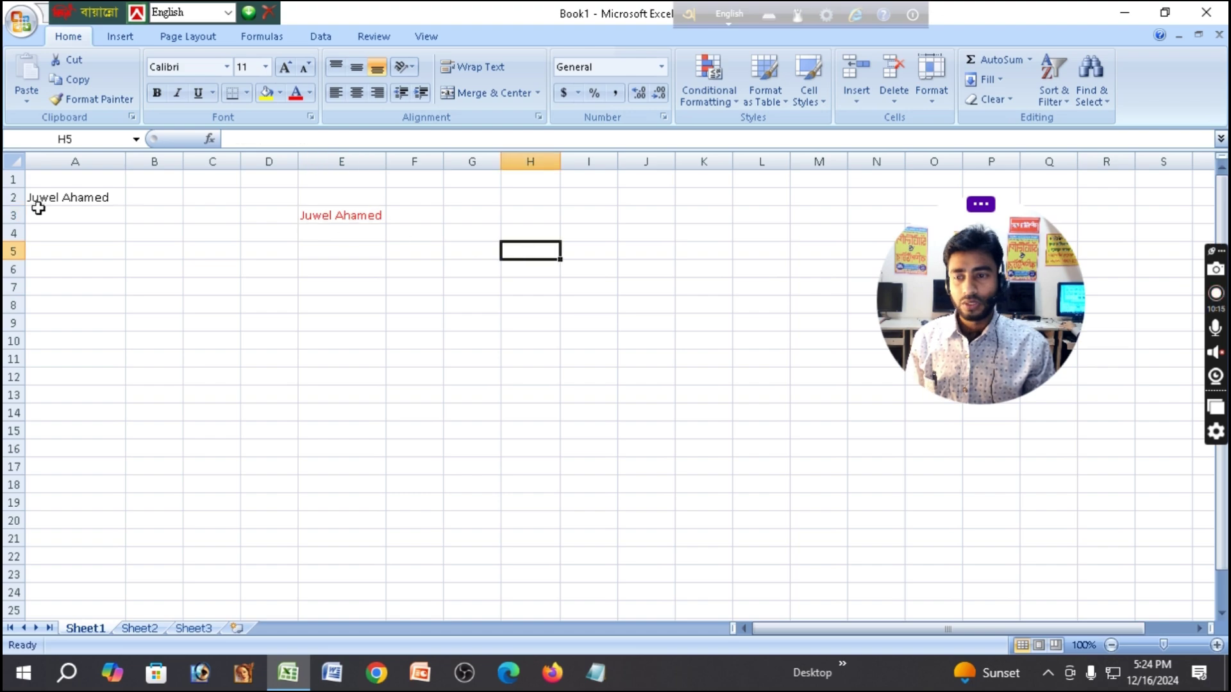
click(62, 200)
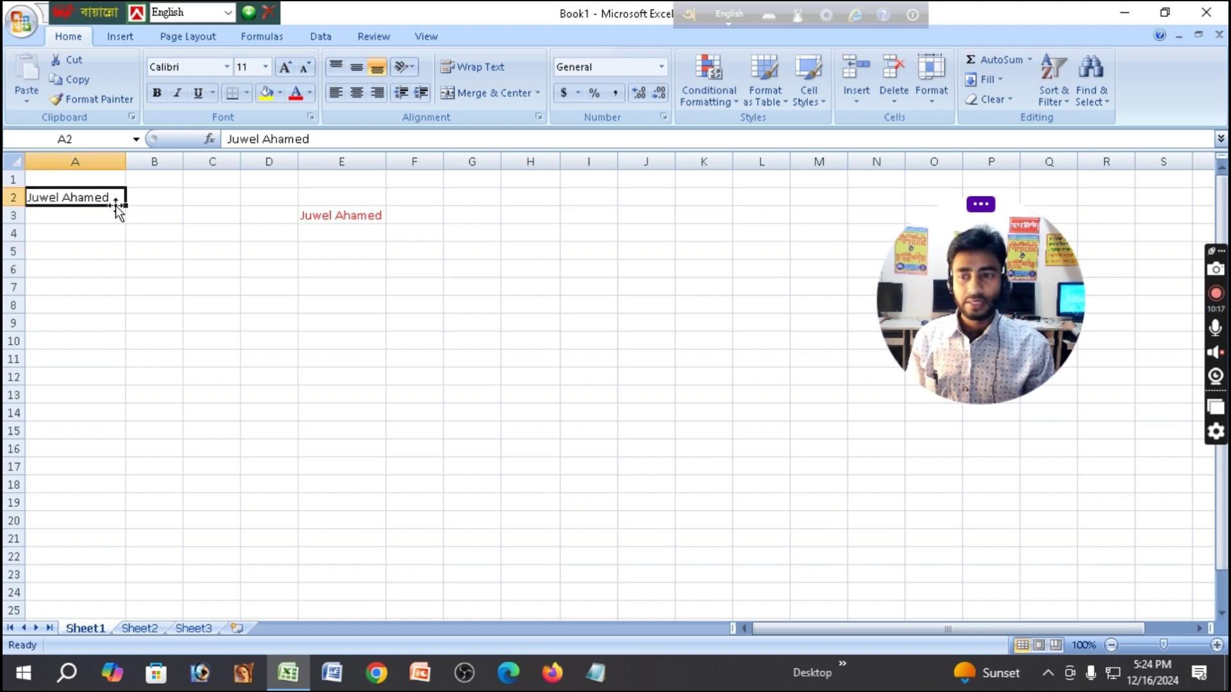
click(178, 93)
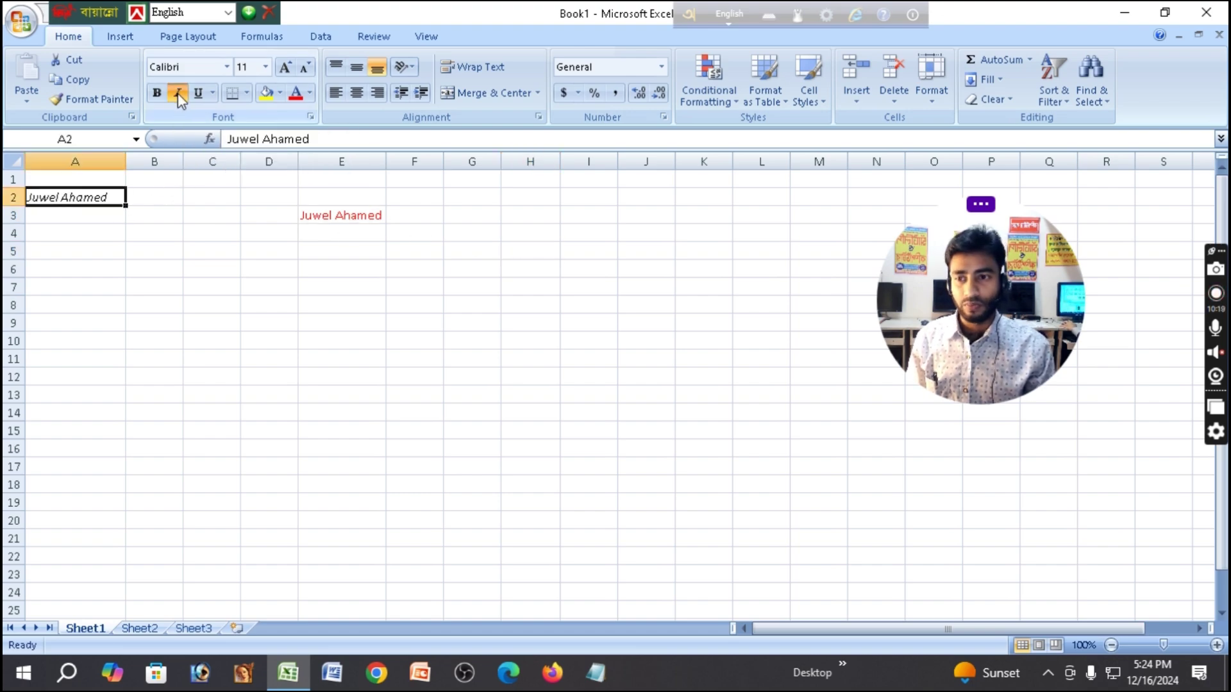
click(219, 247)
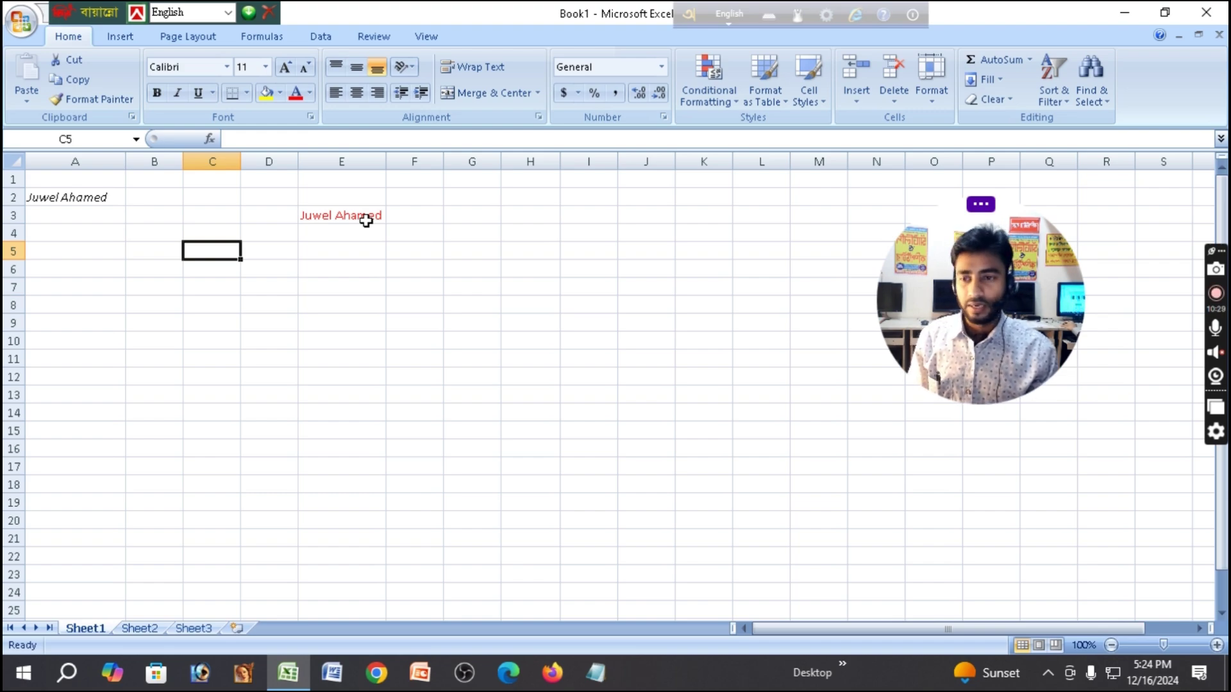
click(78, 199)
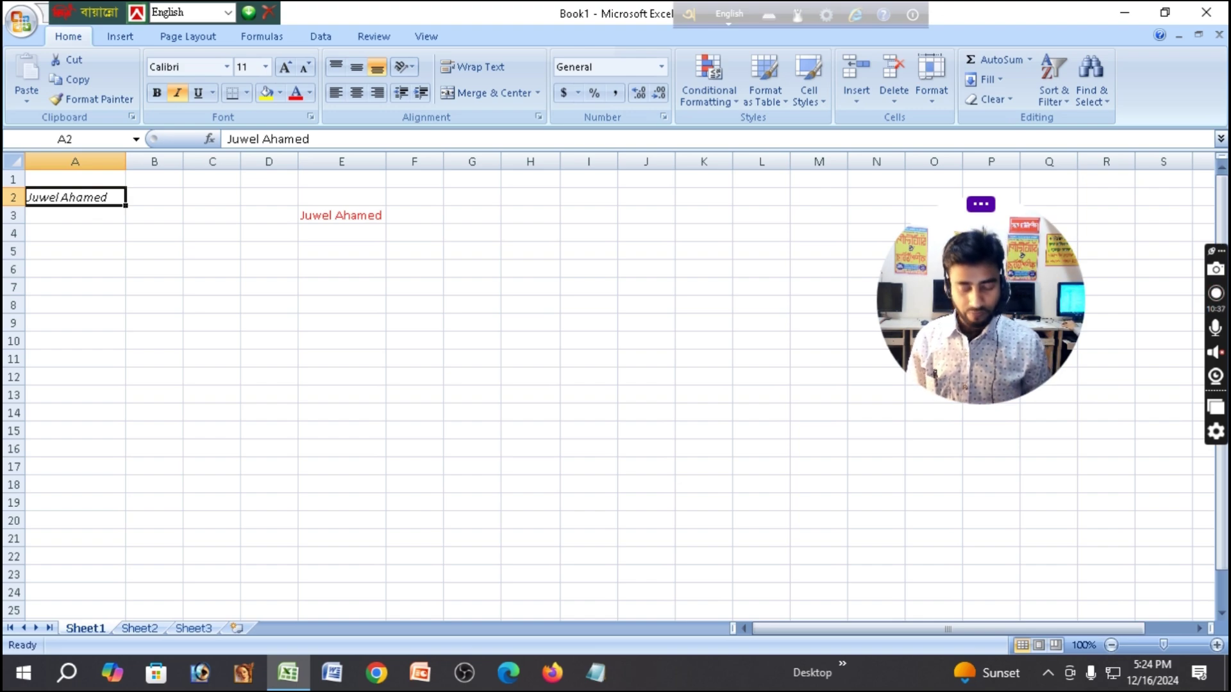
key(ctrl+i)
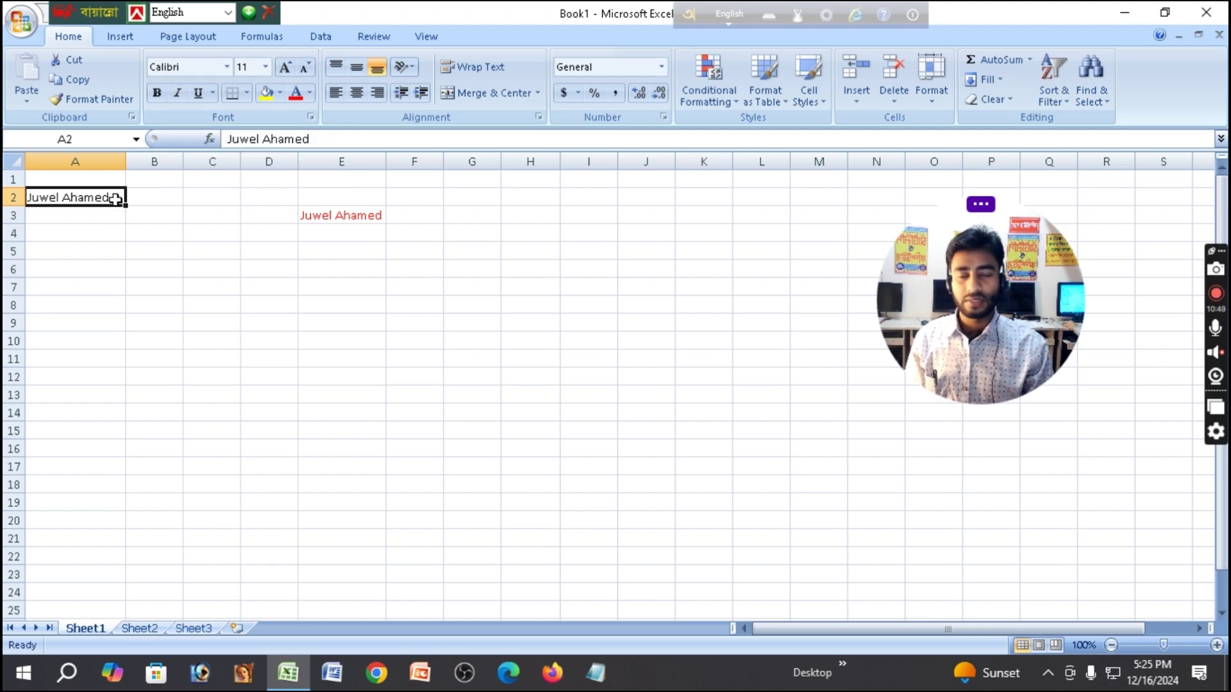
Underline the name in A2, then remove the single underline again.
click(197, 93)
click(185, 217)
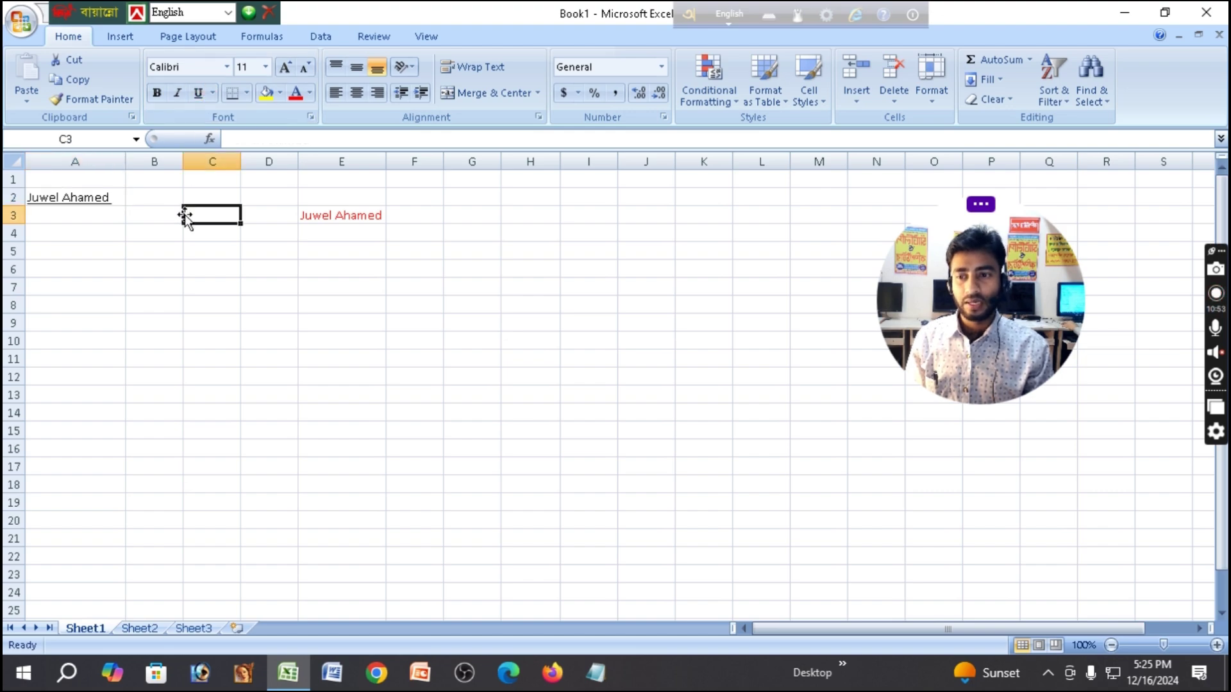
click(147, 303)
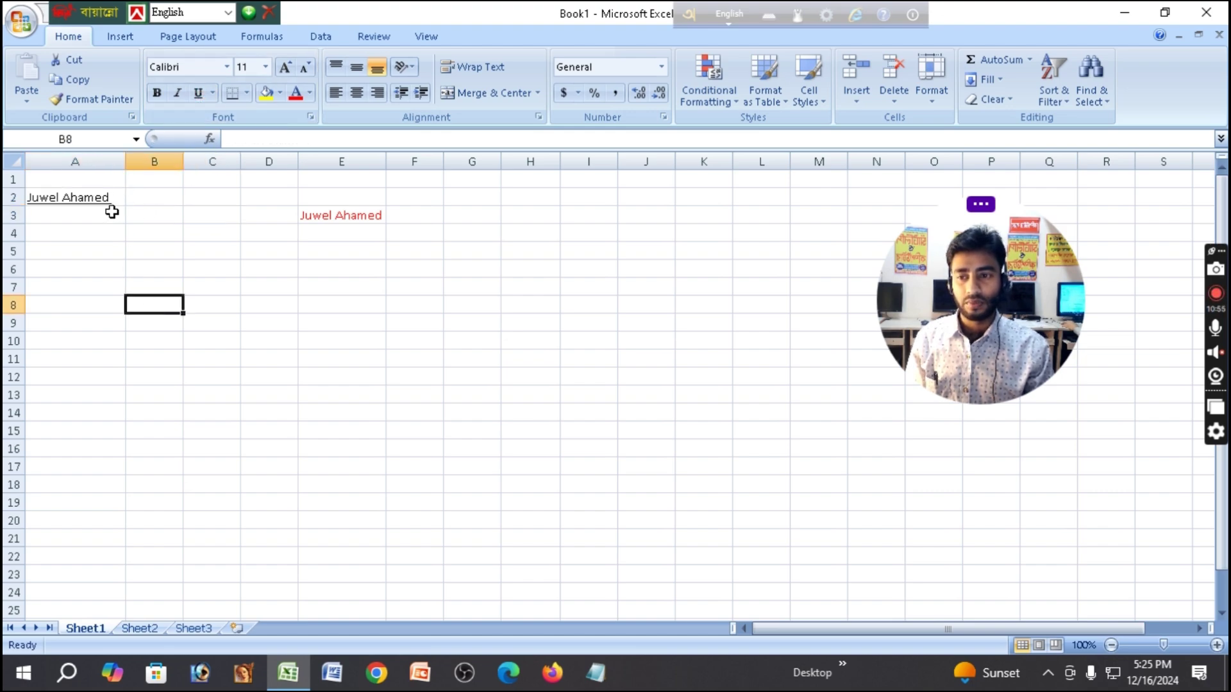
click(97, 197)
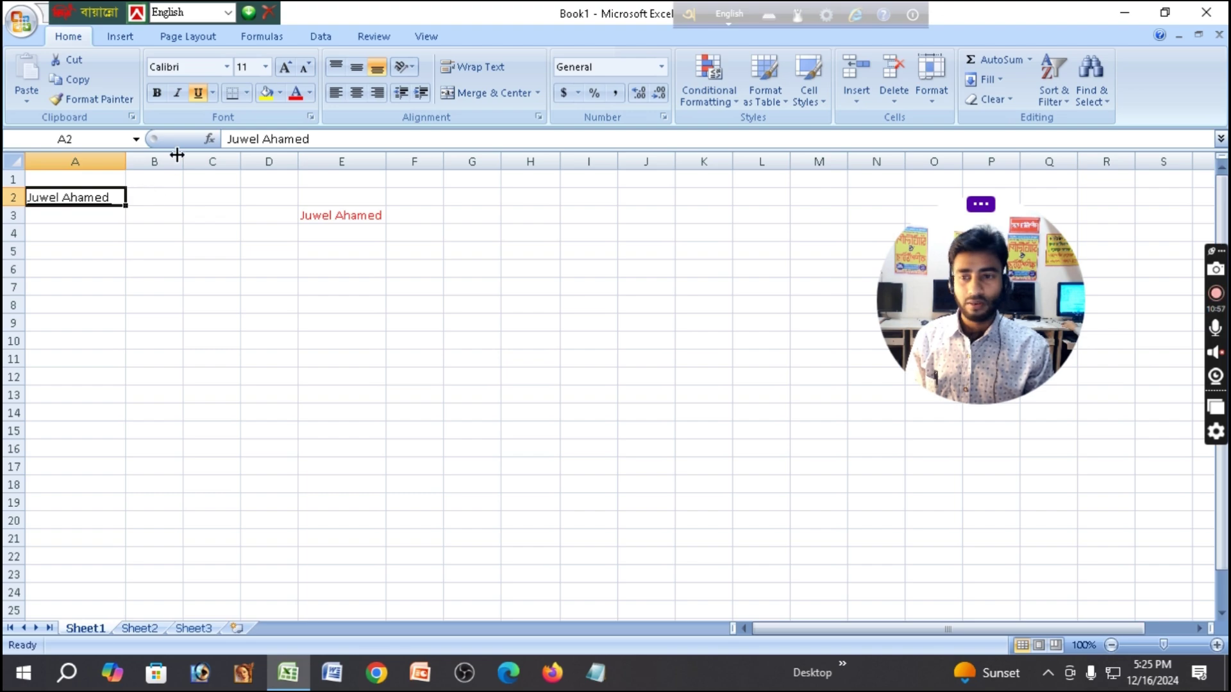
click(213, 94)
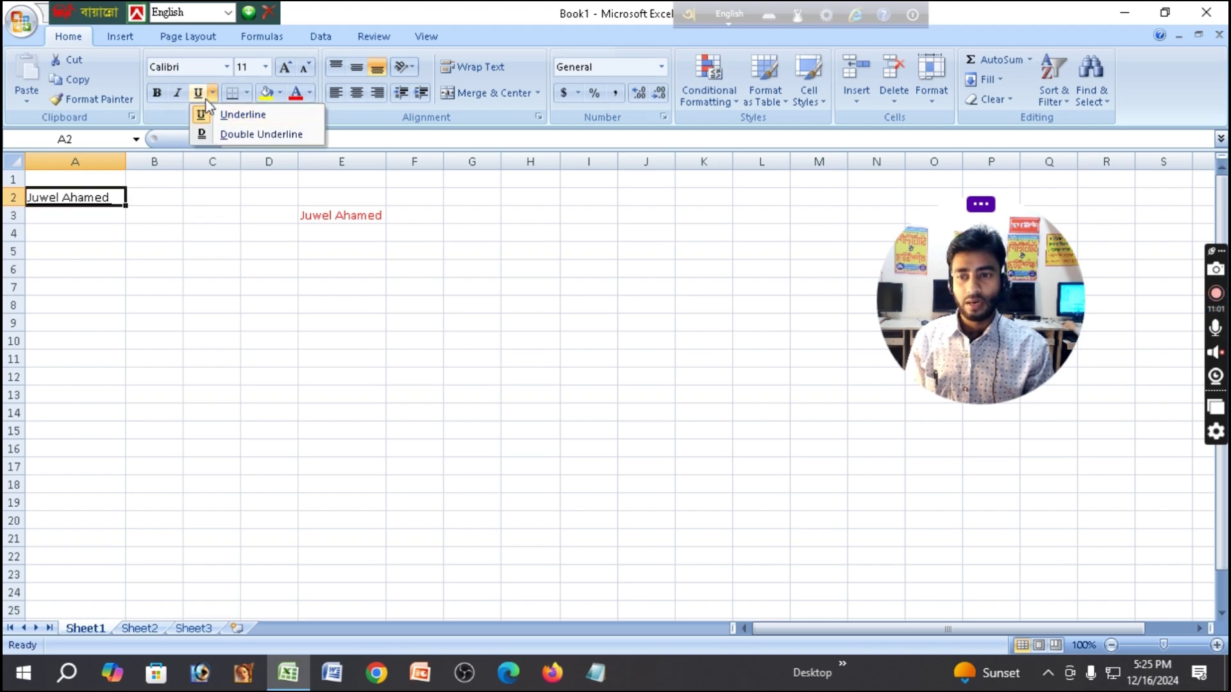
click(199, 95)
click(184, 213)
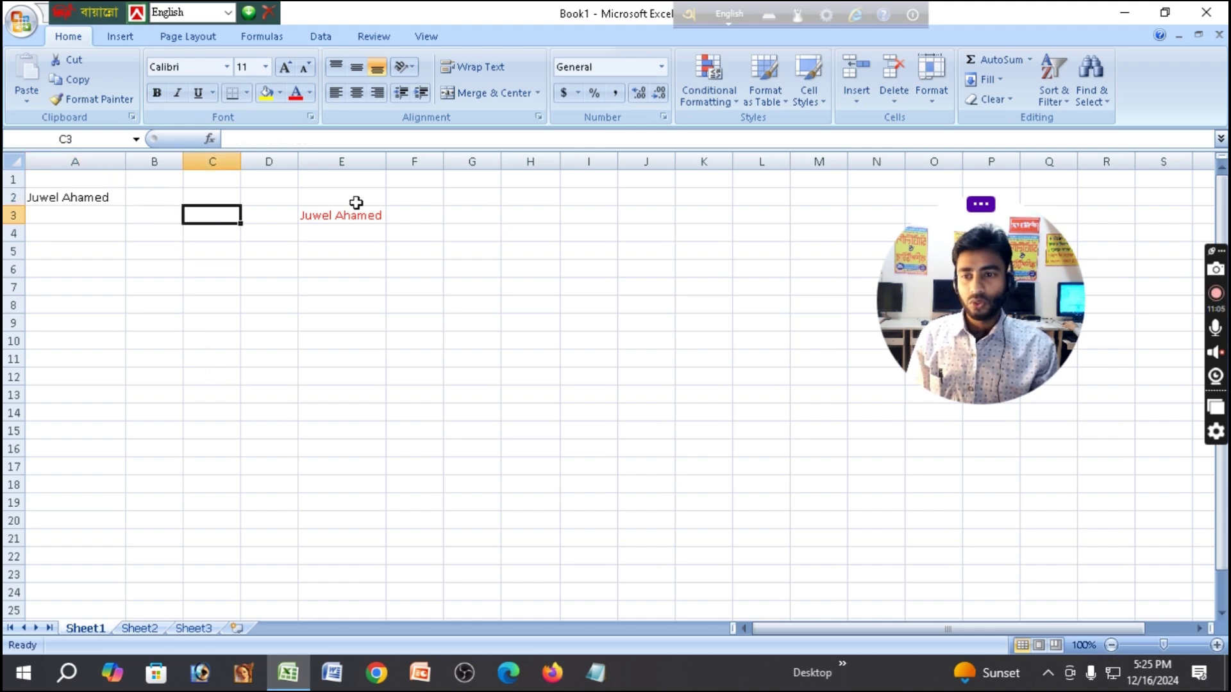
Try a double underline on the A2 name, remove it, then reapply it.
click(93, 198)
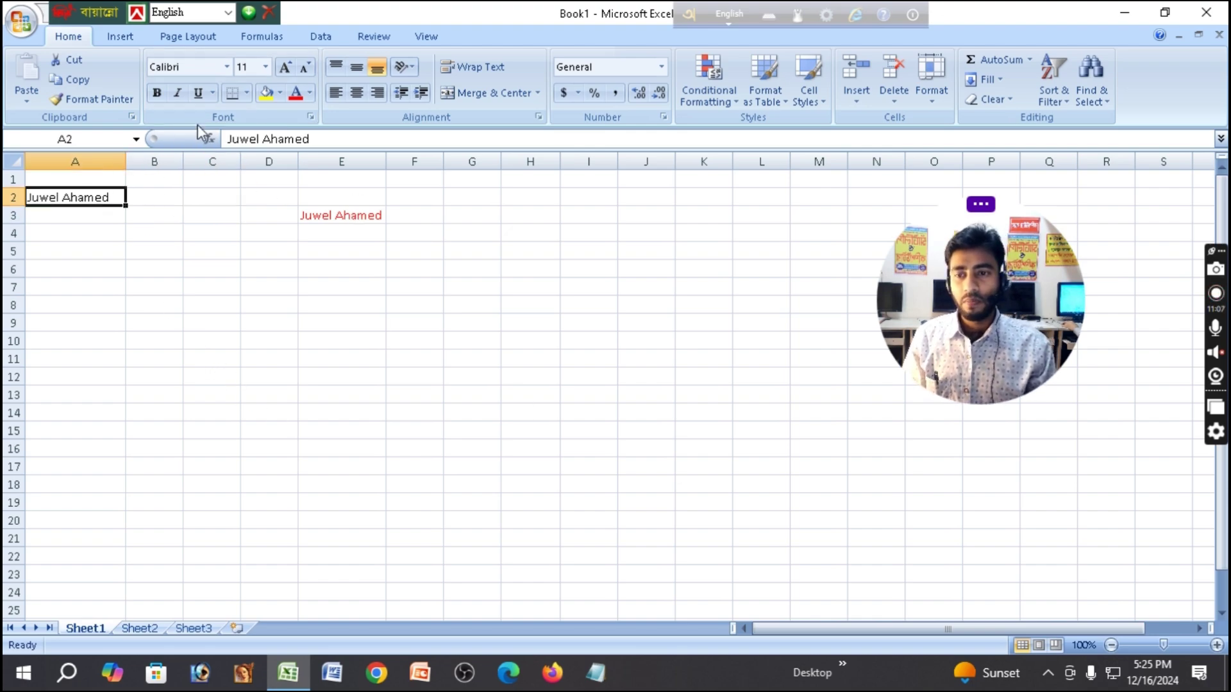
click(212, 94)
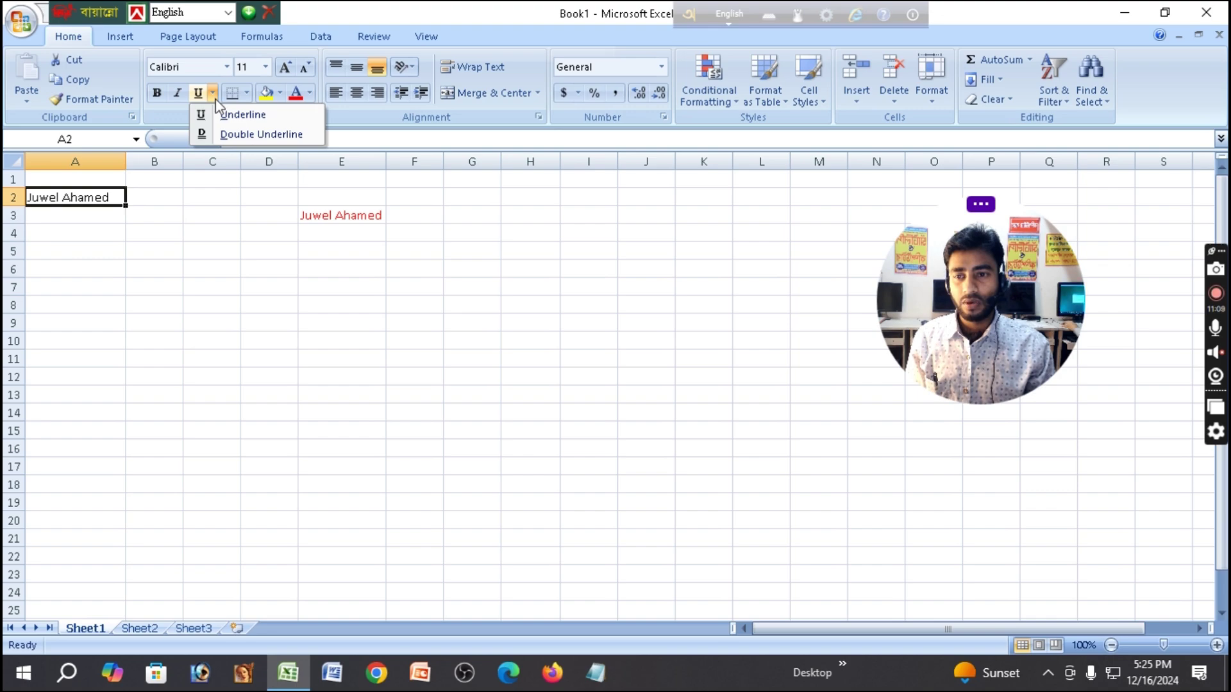
click(209, 134)
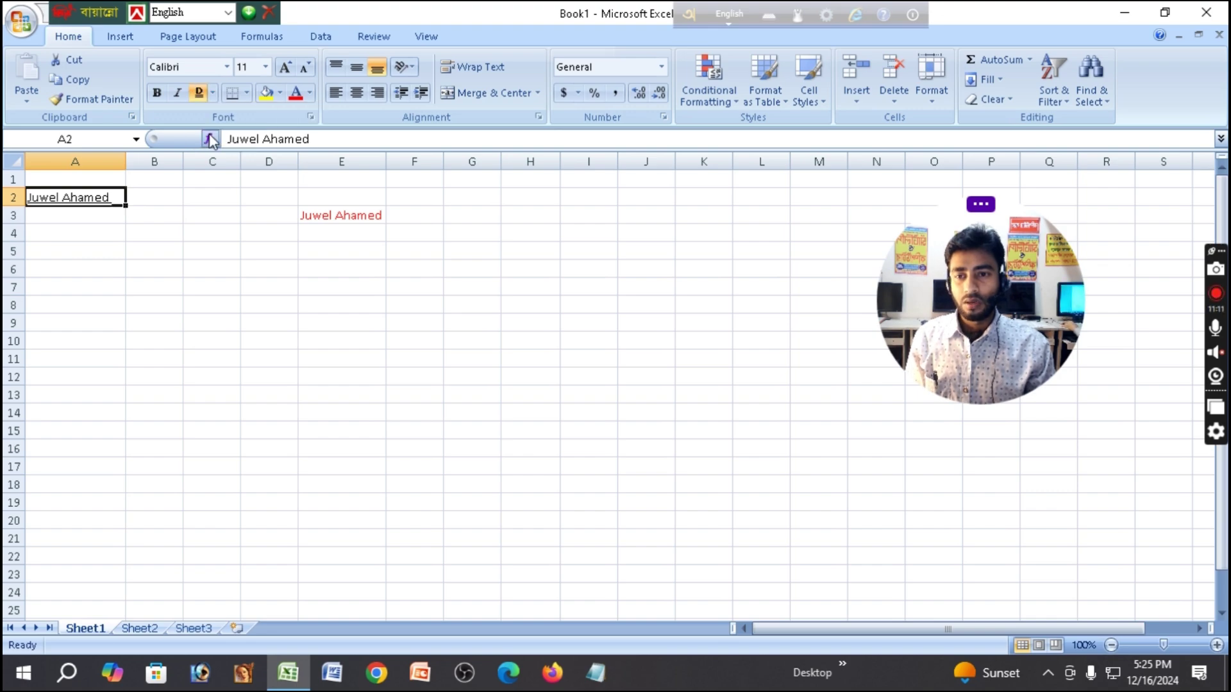
click(213, 94)
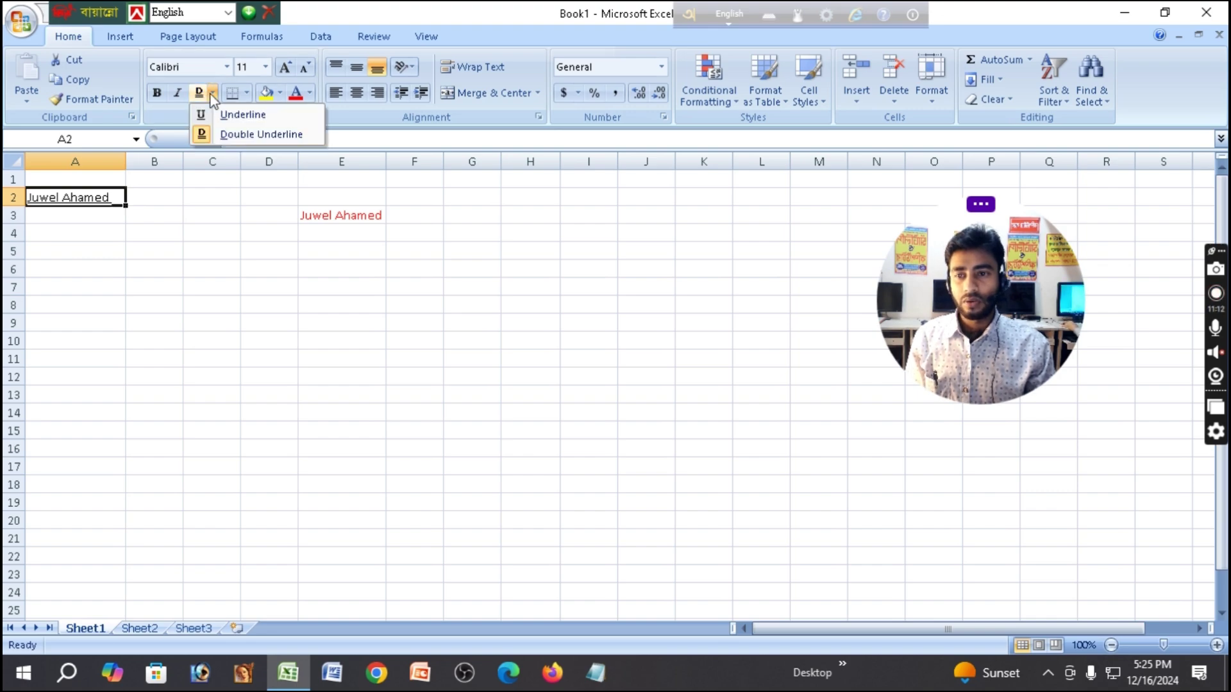
click(214, 133)
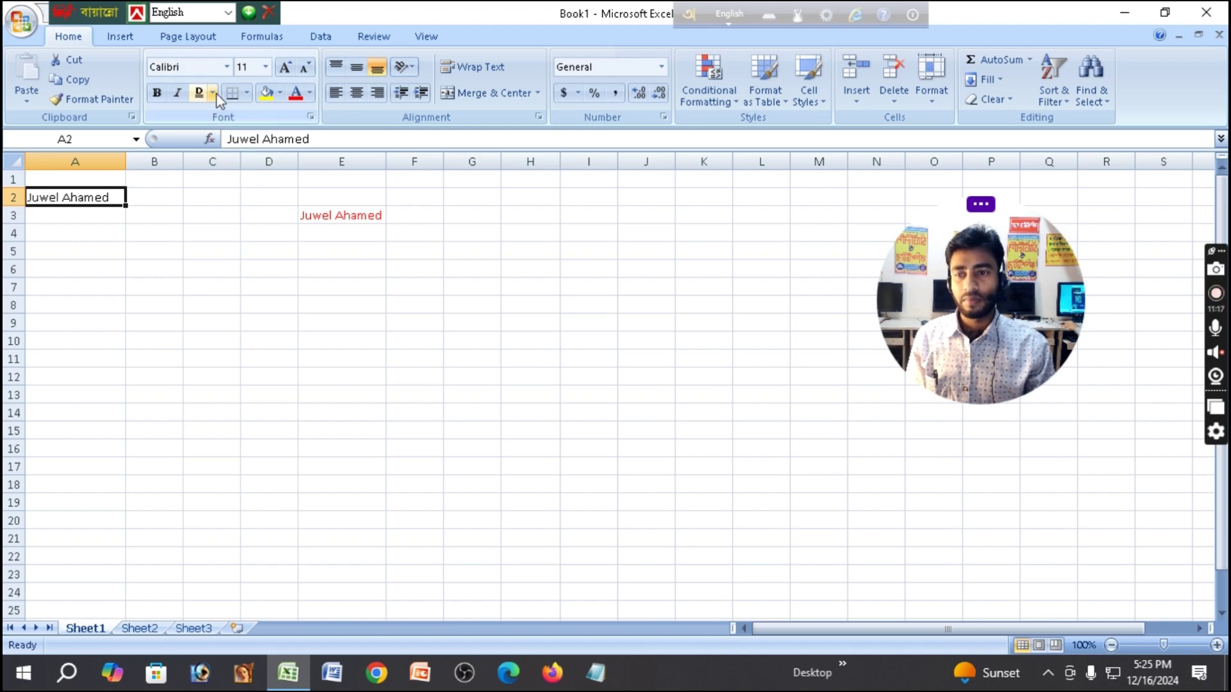
click(215, 94)
click(224, 135)
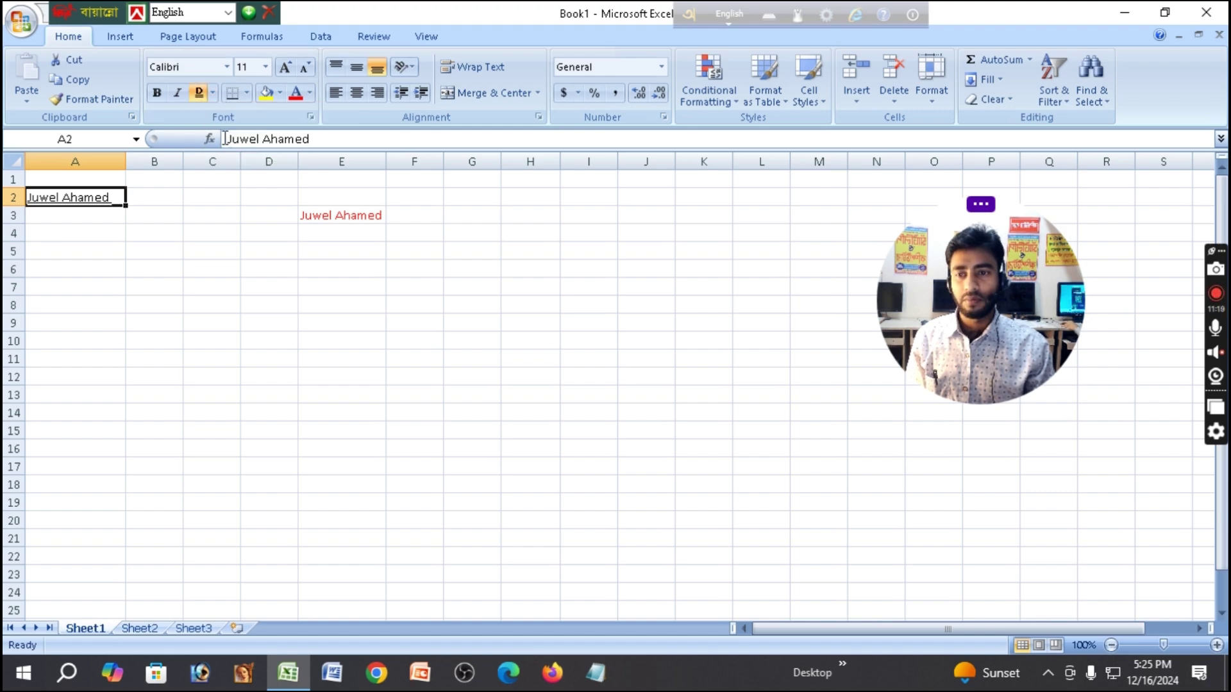
Switch A2 to a single underline, then turn underlining off so the name is plain.
click(164, 237)
click(109, 196)
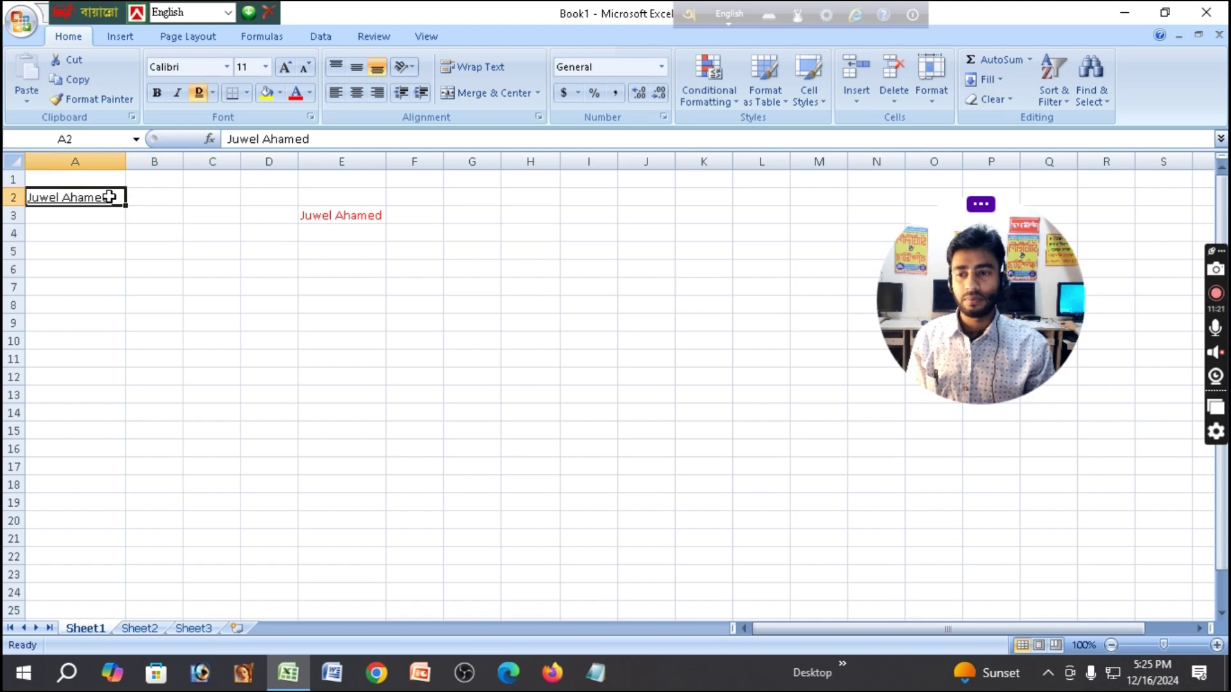
click(211, 94)
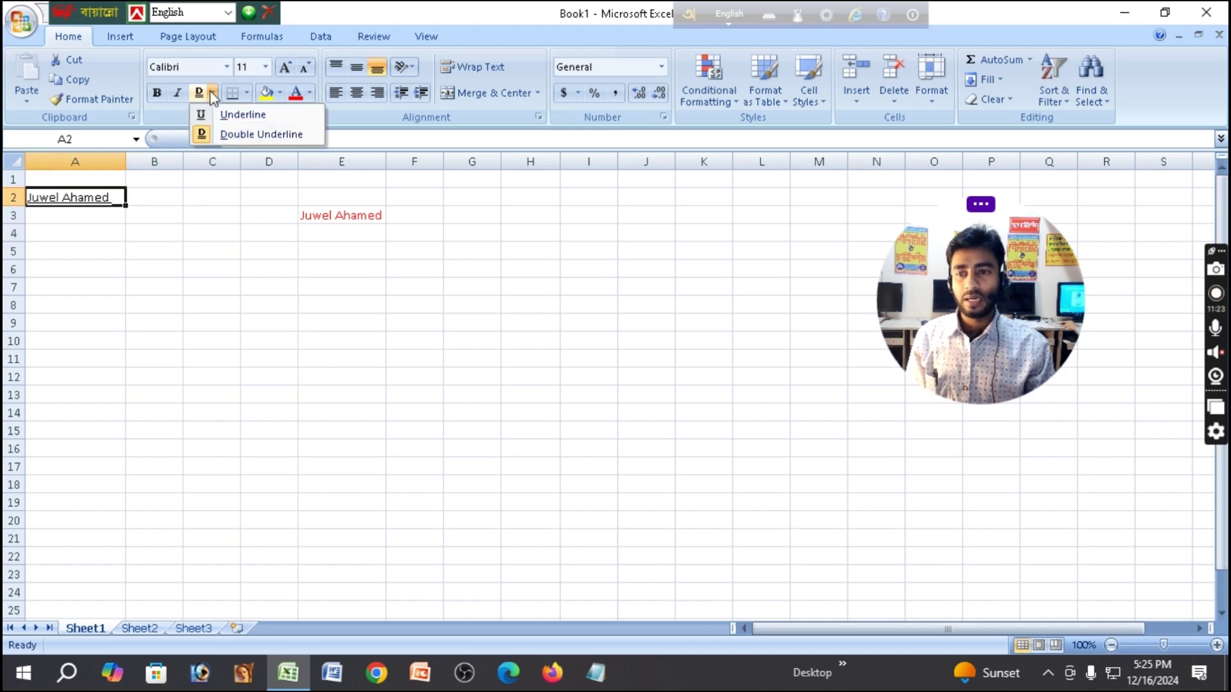
click(234, 113)
click(197, 95)
click(215, 251)
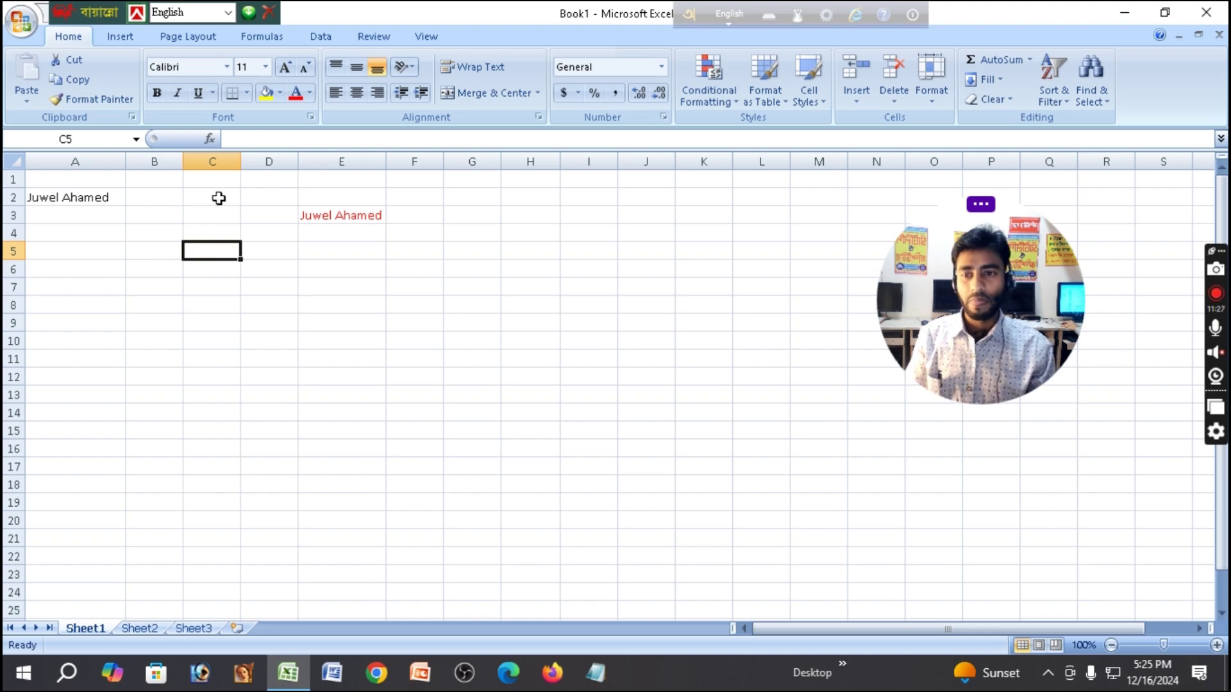
click(349, 214)
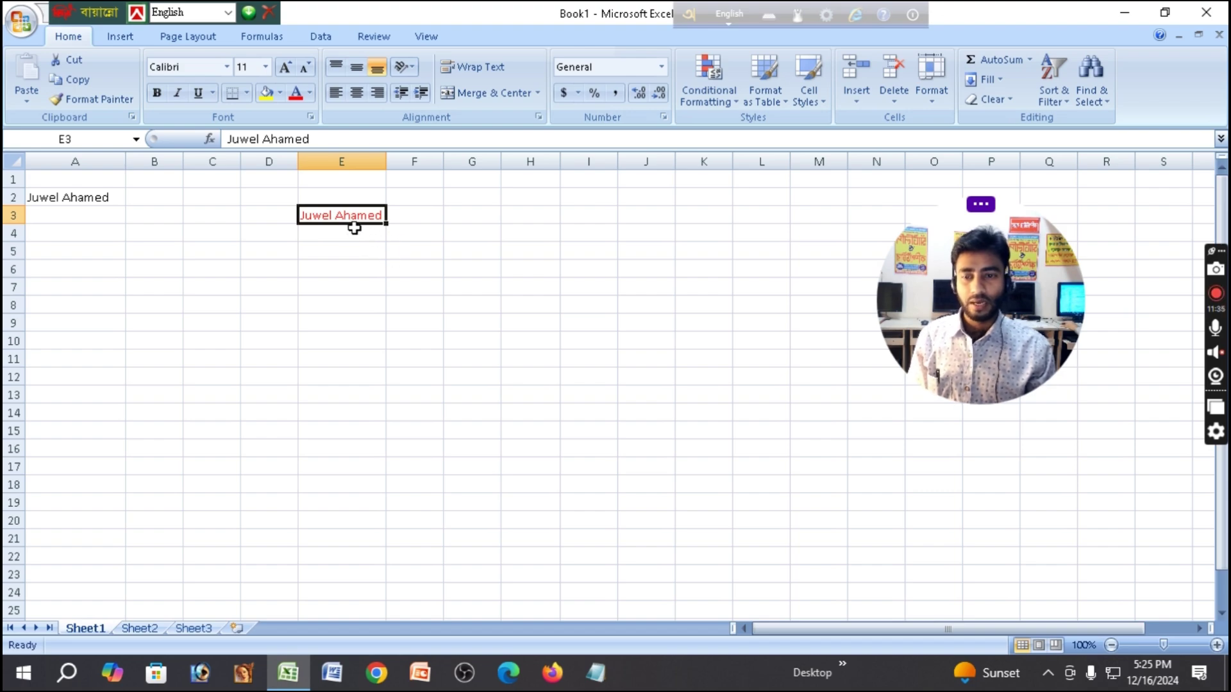
Try All Borders on E3, undo it with Ctrl+Z, then minimize Excel to the desktop.
click(248, 94)
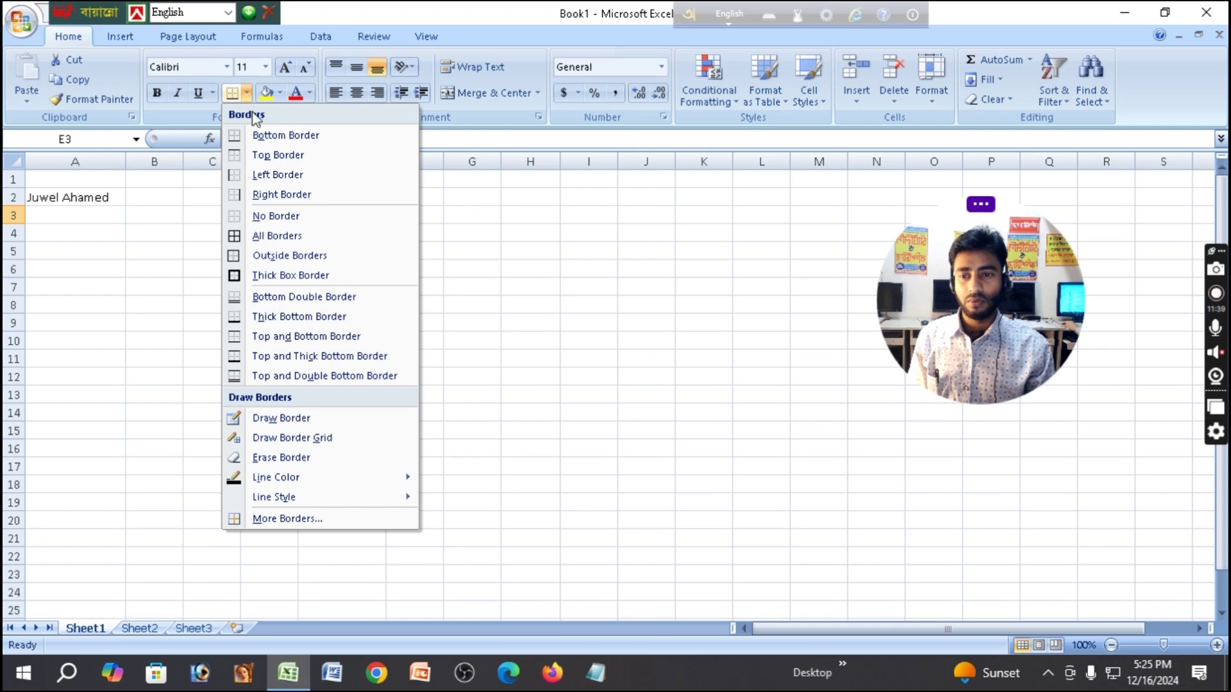
click(276, 237)
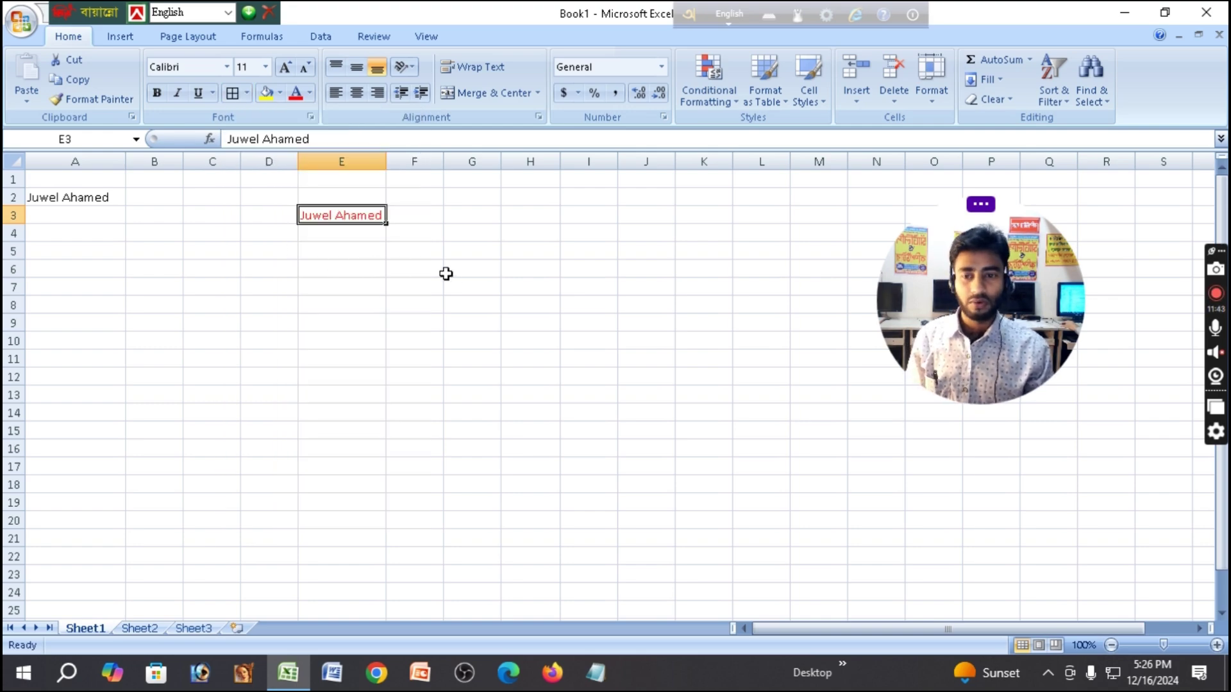
click(444, 272)
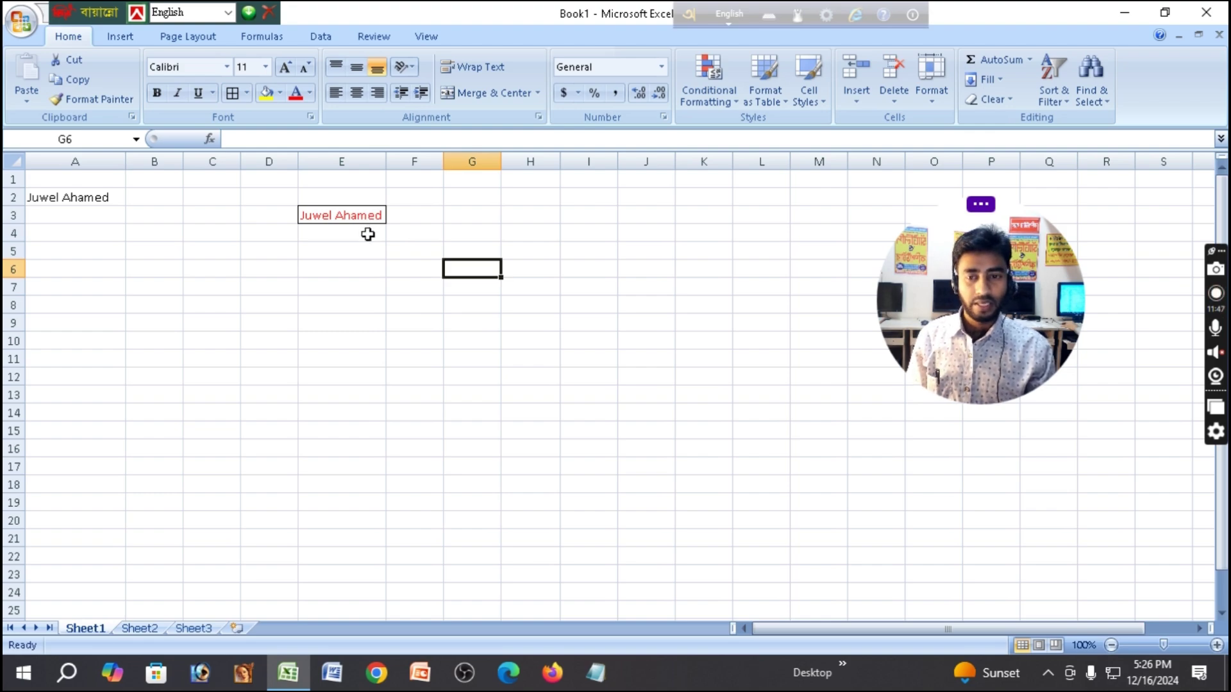
key(ctrl+z)
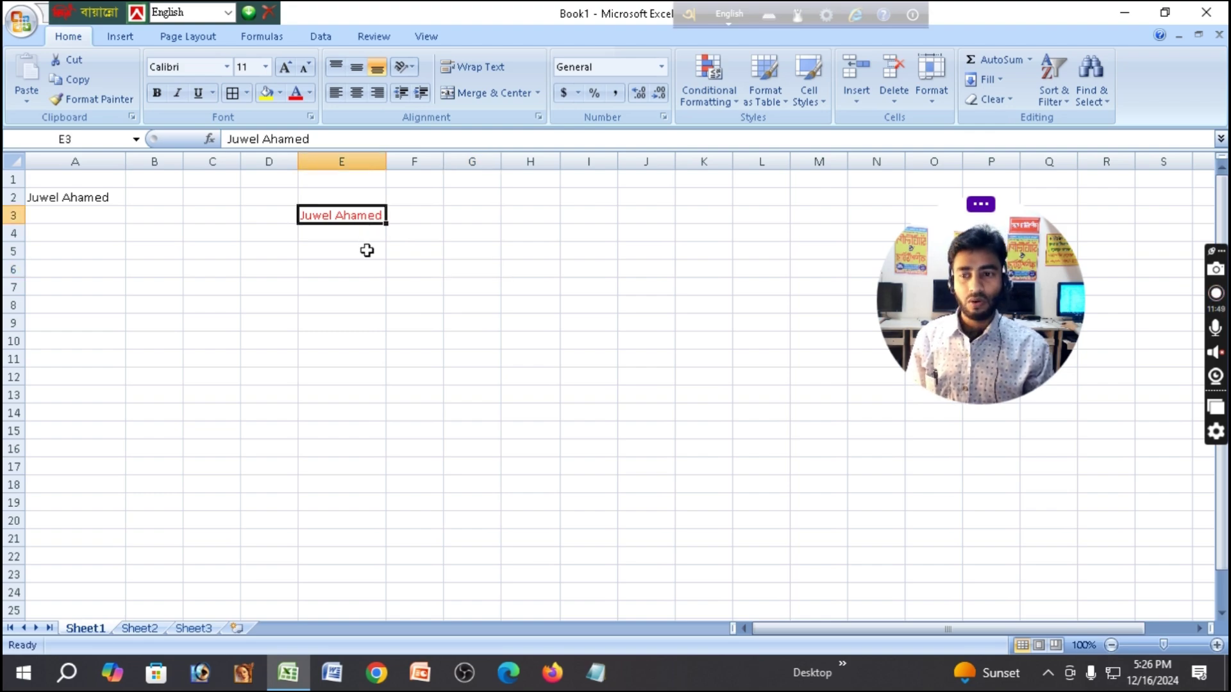
click(362, 251)
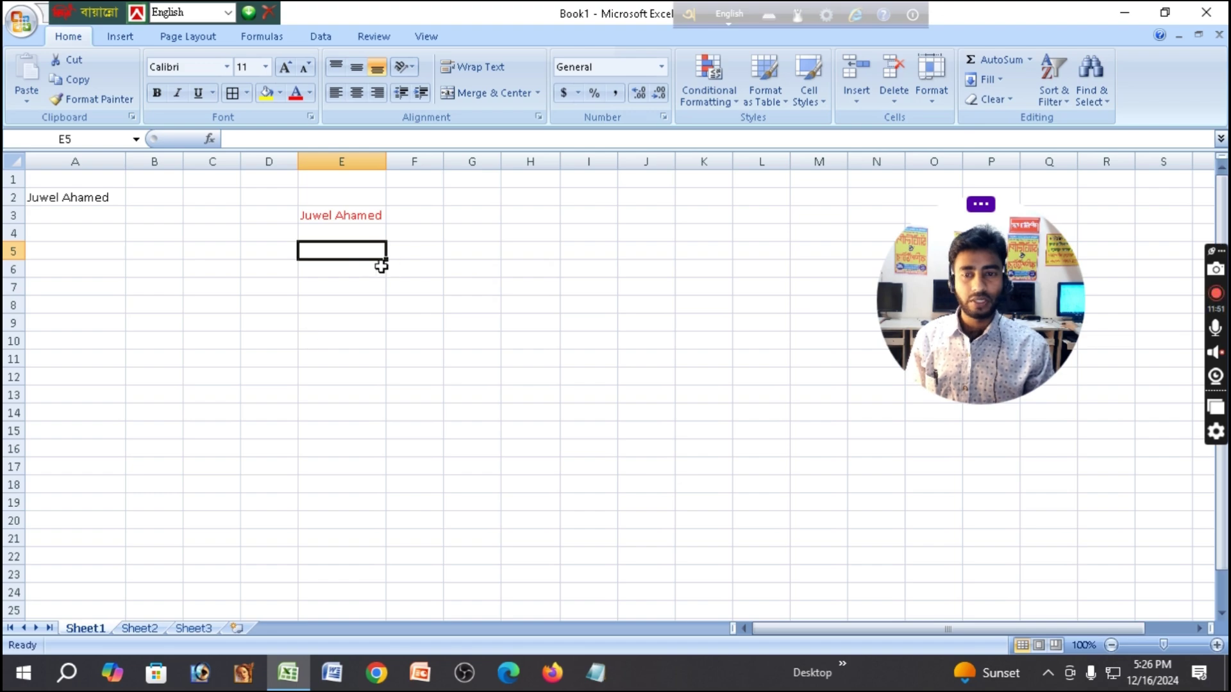
click(353, 213)
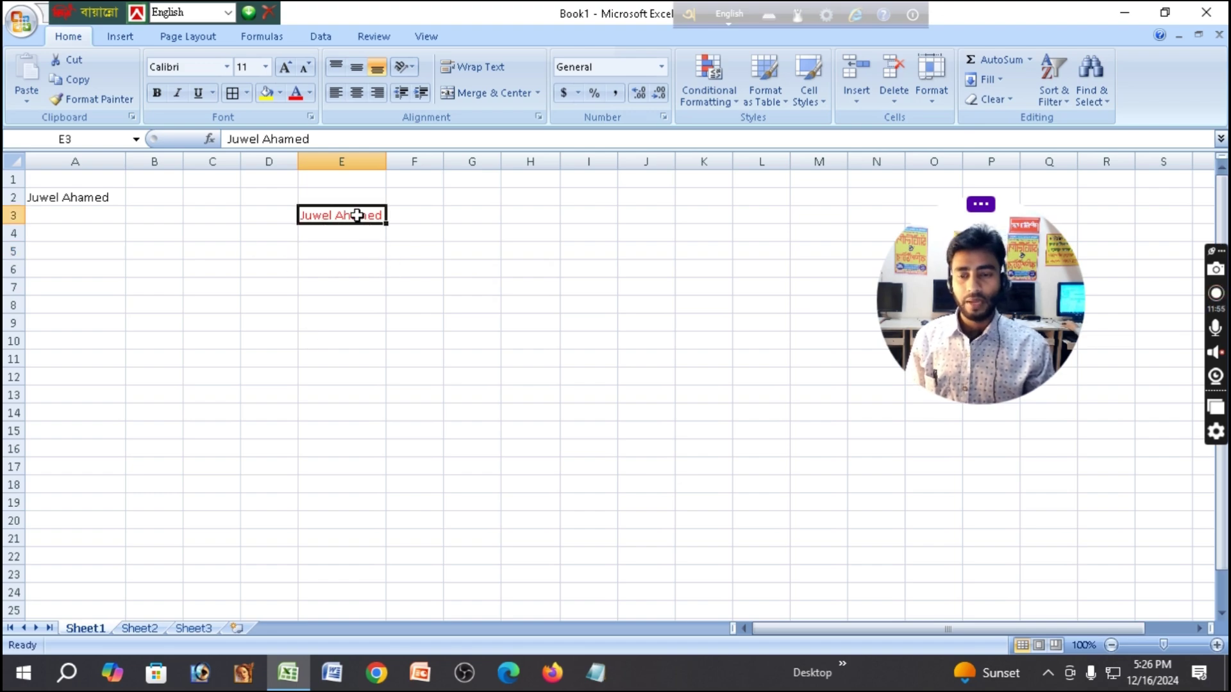
click(1127, 15)
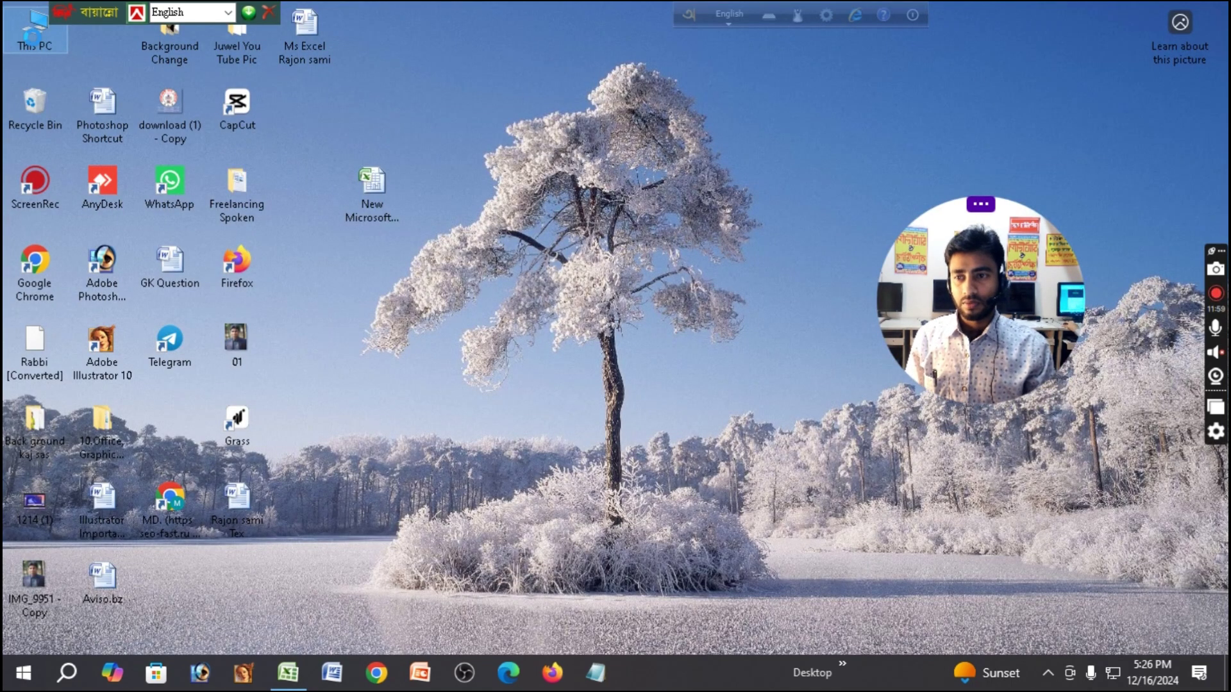
right_click(36, 46)
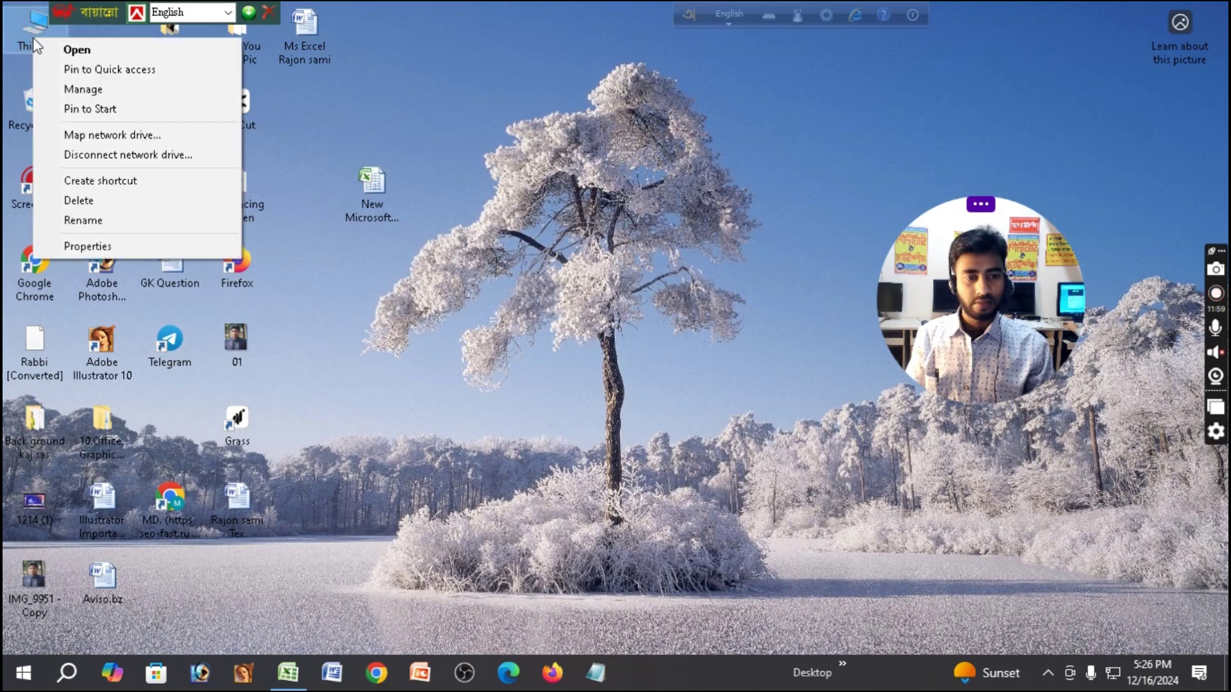
click(88, 50)
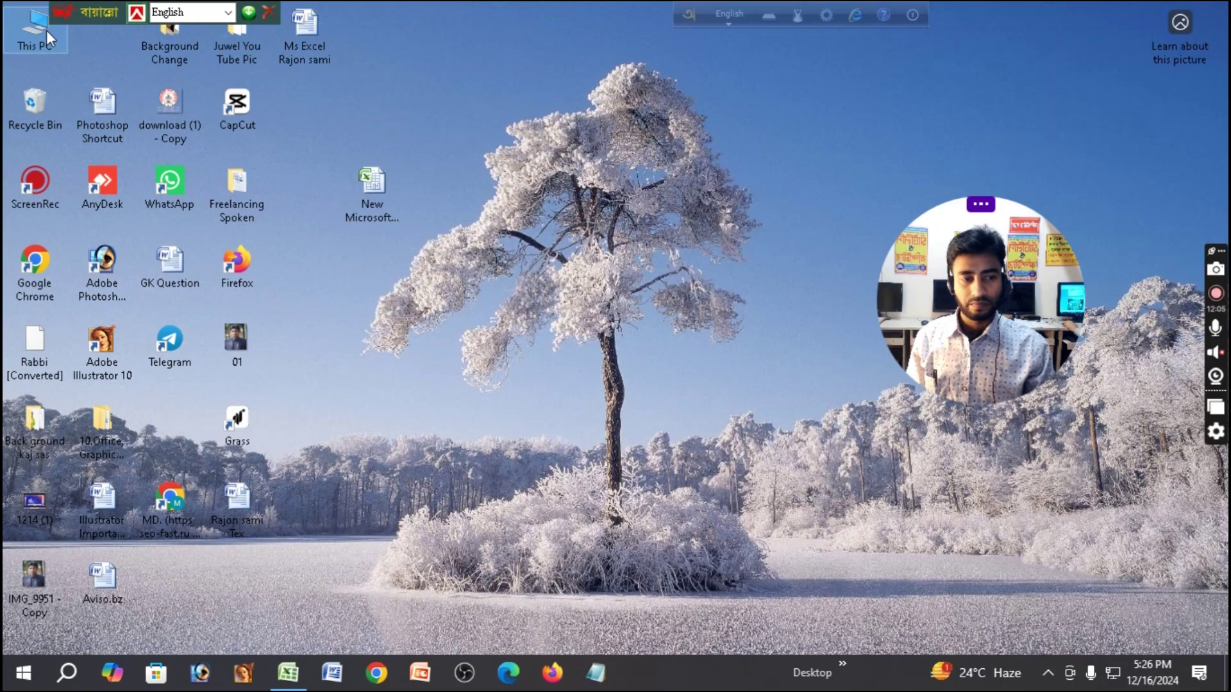
Open This PC maximized and browse into the Studio All Work (D:) drive.
double_click(46, 29)
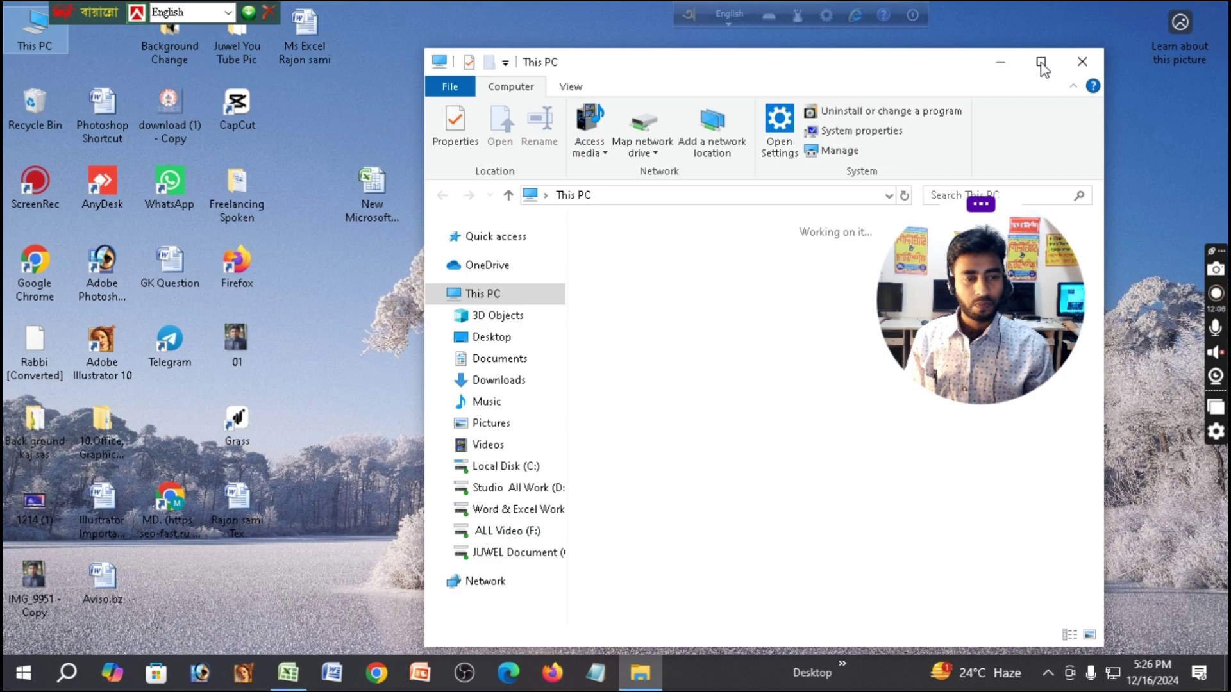
click(1042, 67)
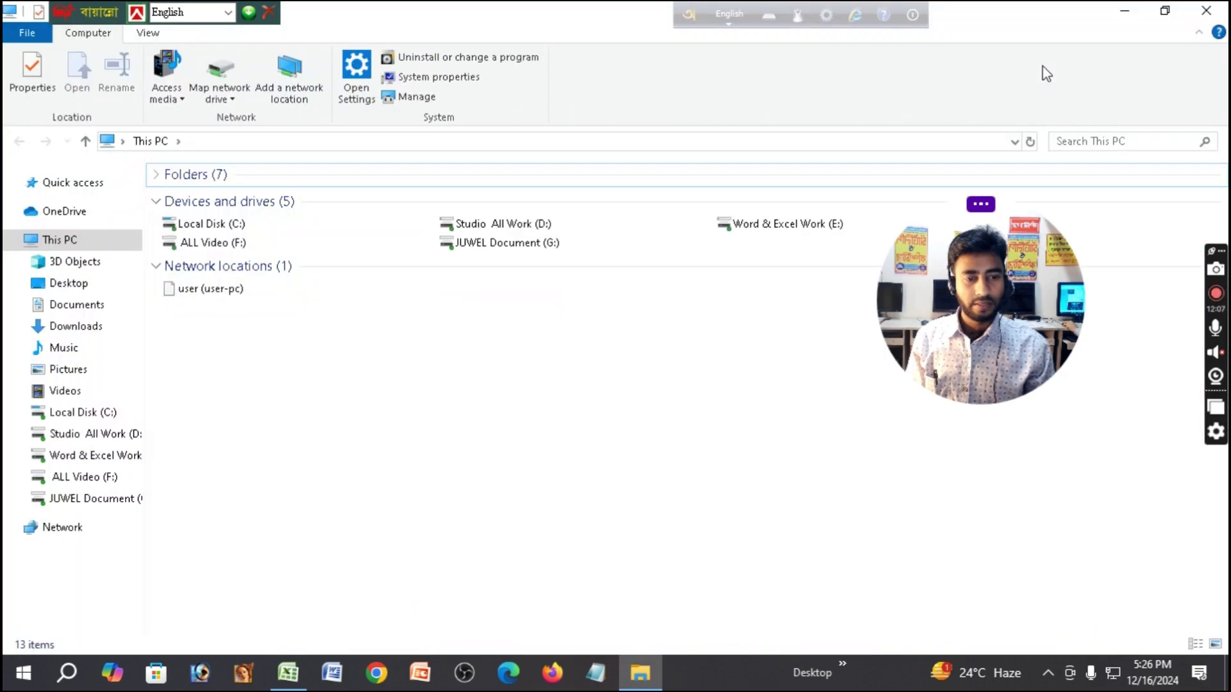
click(485, 232)
double_click(486, 232)
double_click(491, 233)
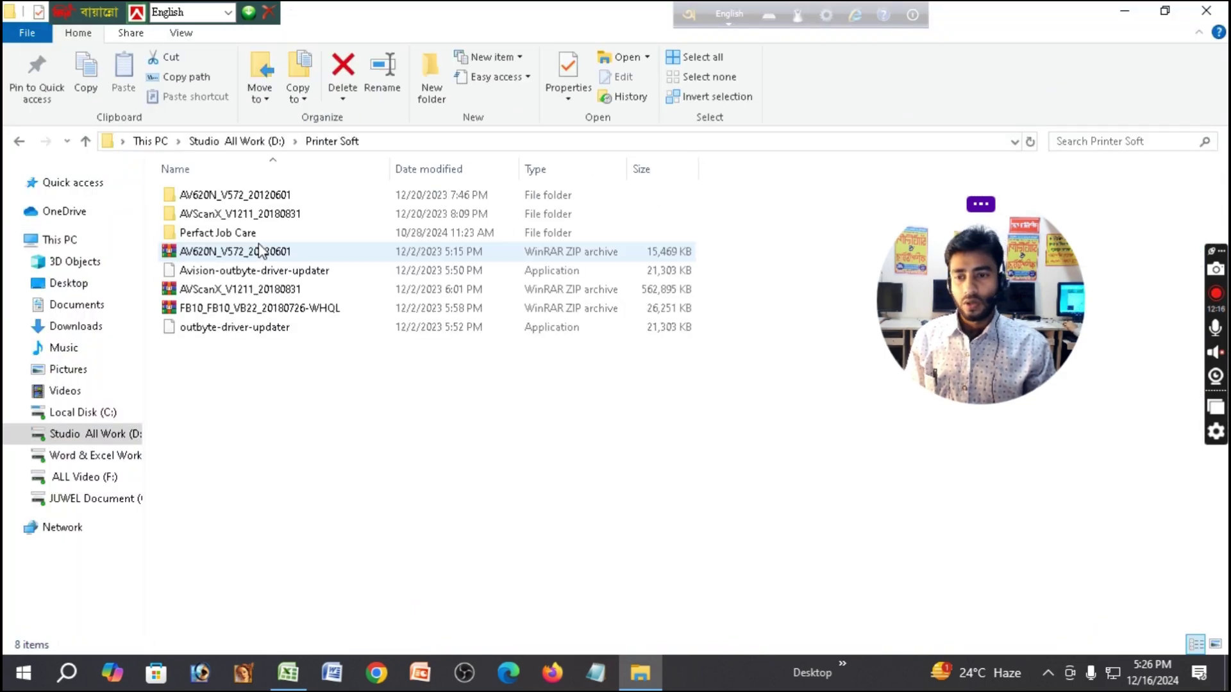
key(alt+Left)
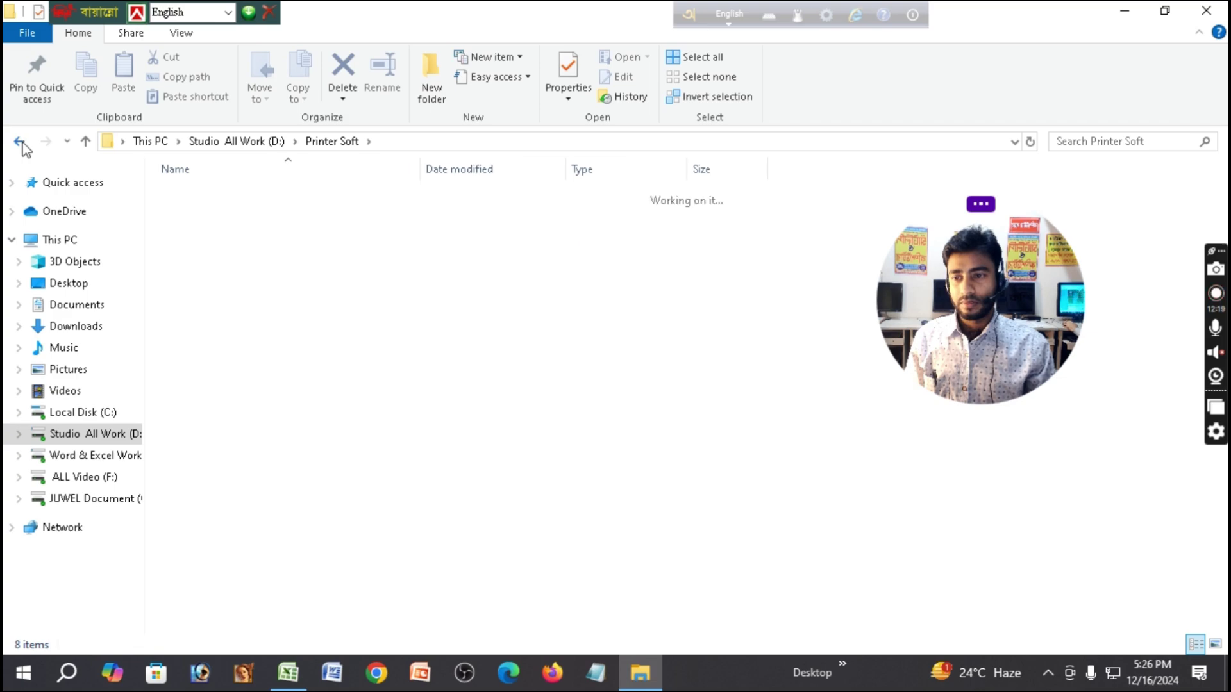
Go through the documents folder > Computer Relative all Work > Computer All Chart,Sheet and open Salary Sheet 1.
double_click(296, 196)
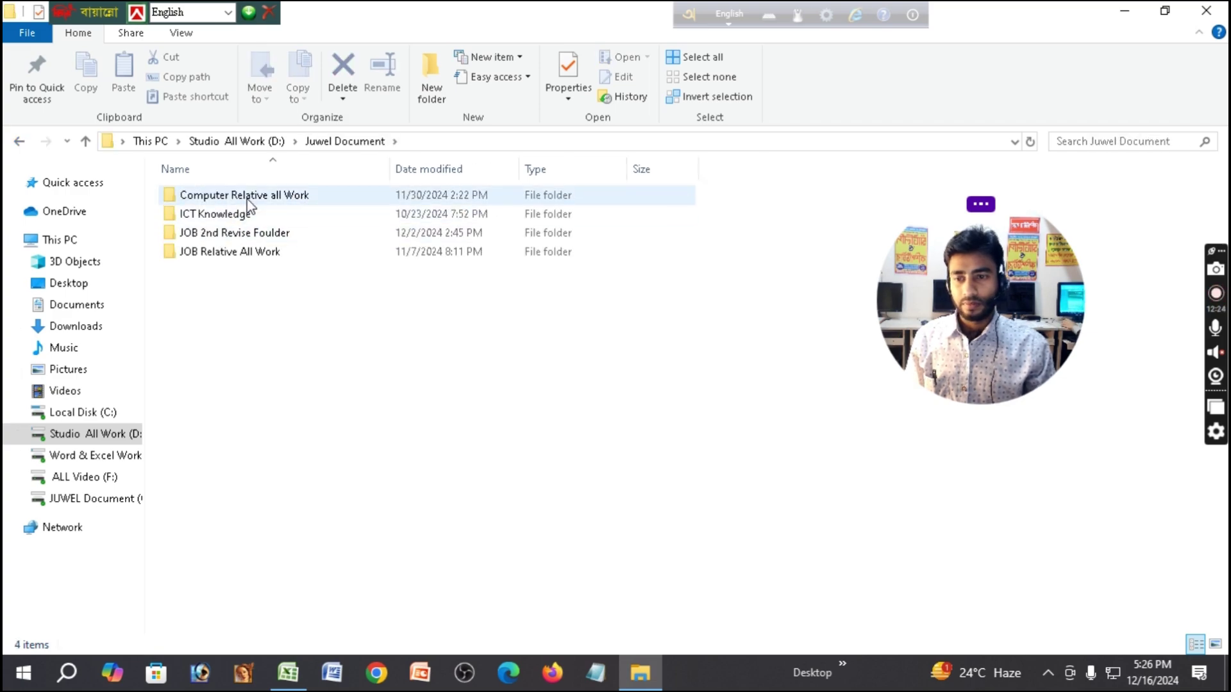
double_click(254, 197)
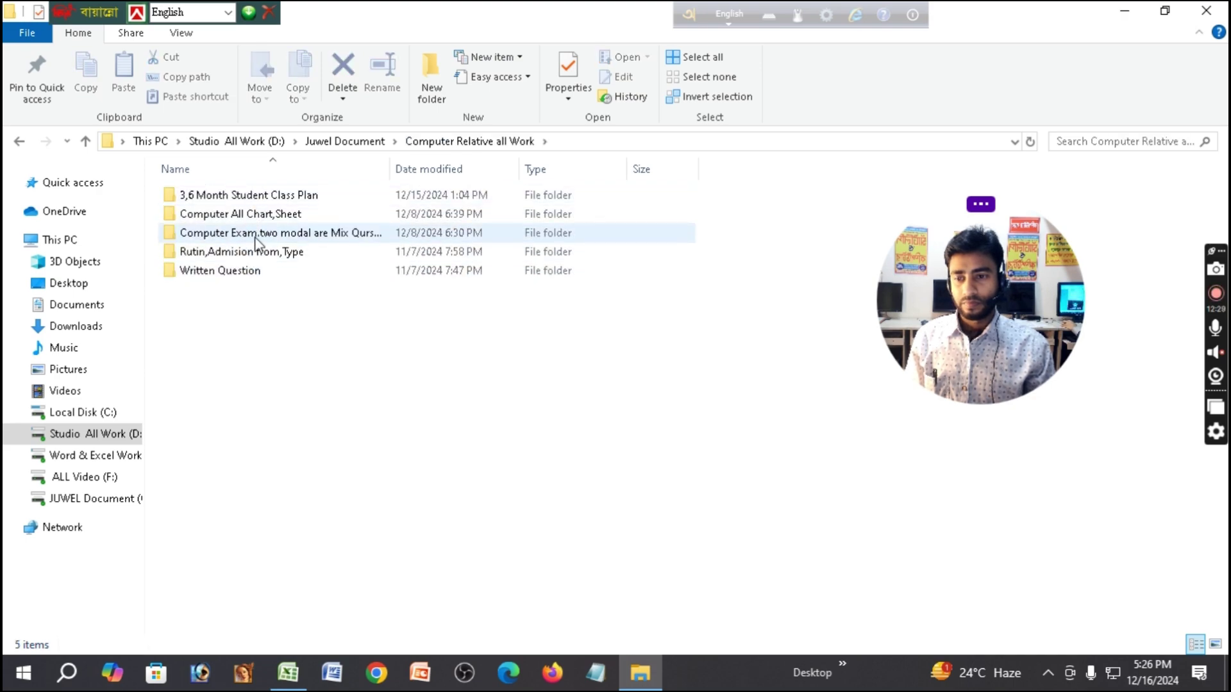
double_click(268, 217)
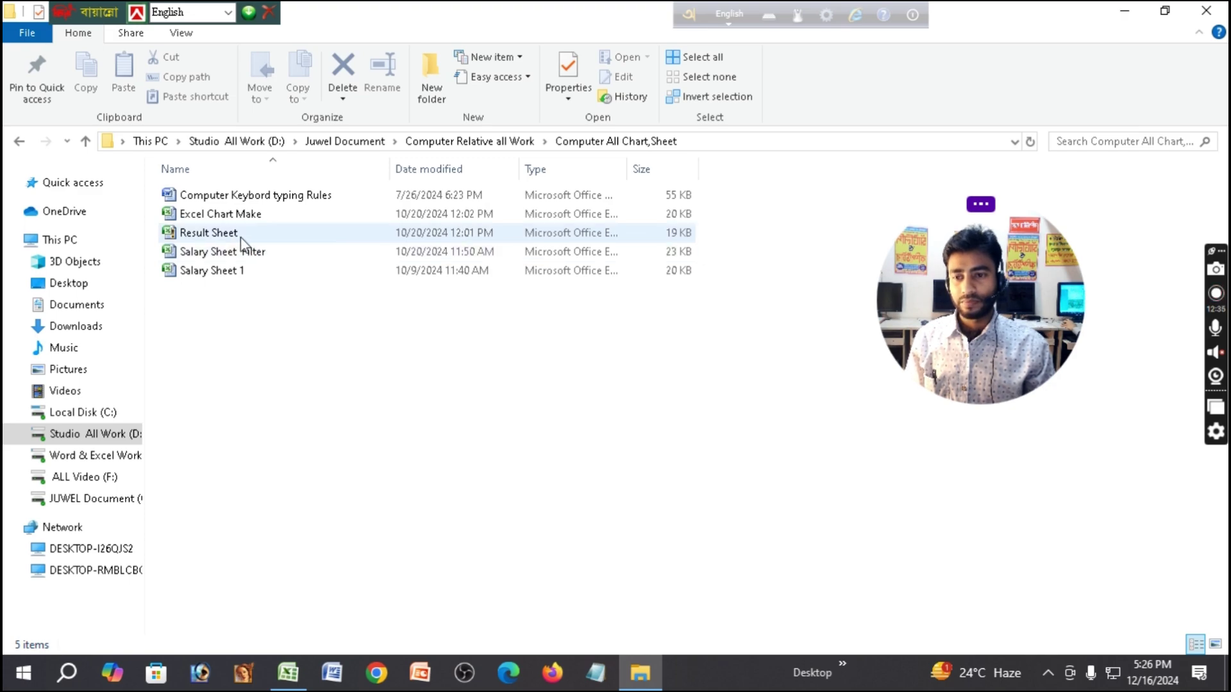
click(240, 271)
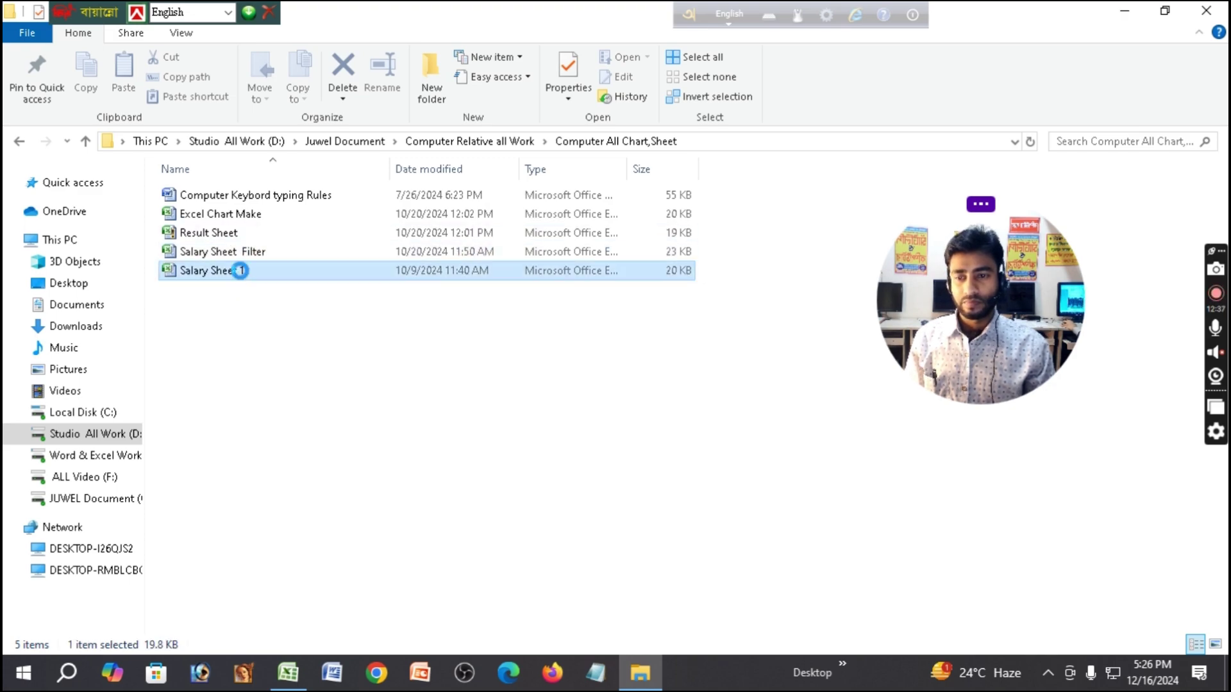
click(241, 271)
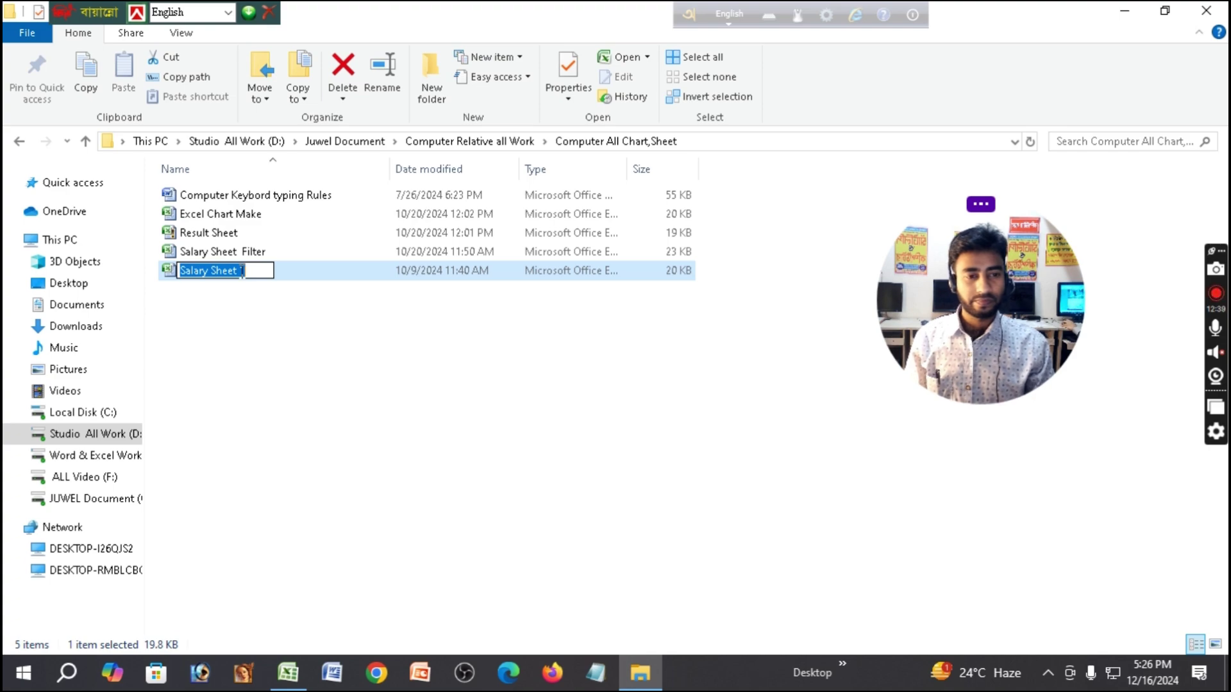
click(299, 271)
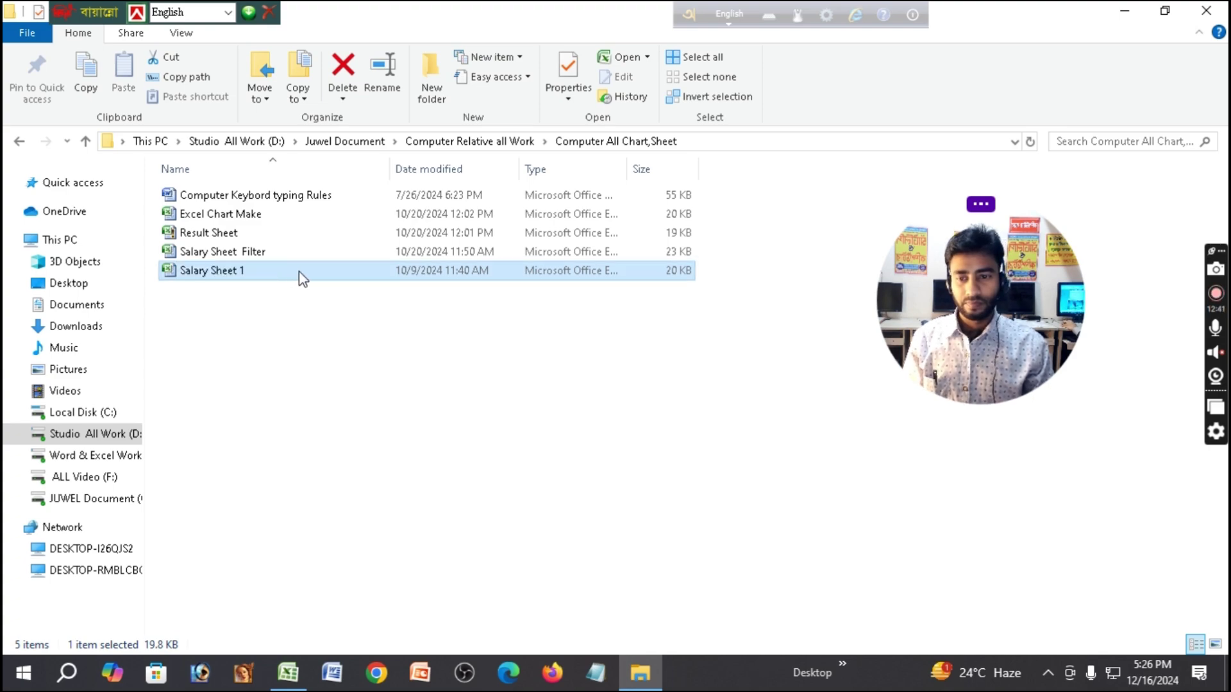
double_click(299, 271)
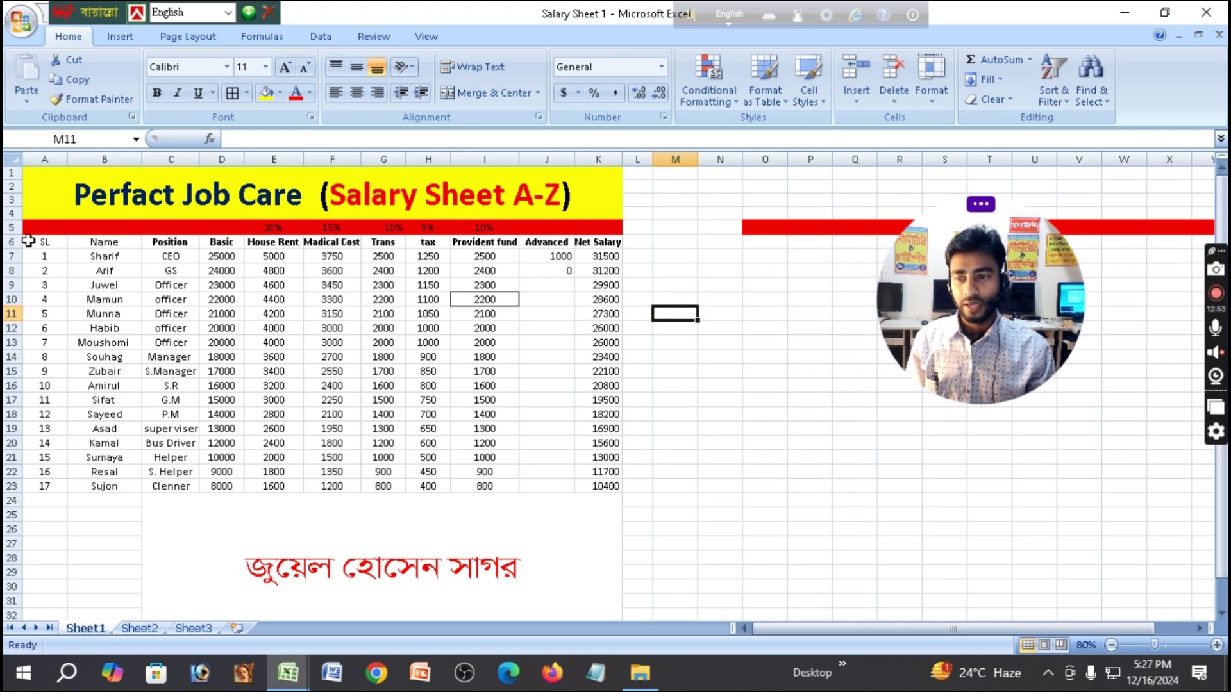
Select the salary table A6:K23, apply All Borders to preview it, then undo.
drag(28, 241, 603, 612)
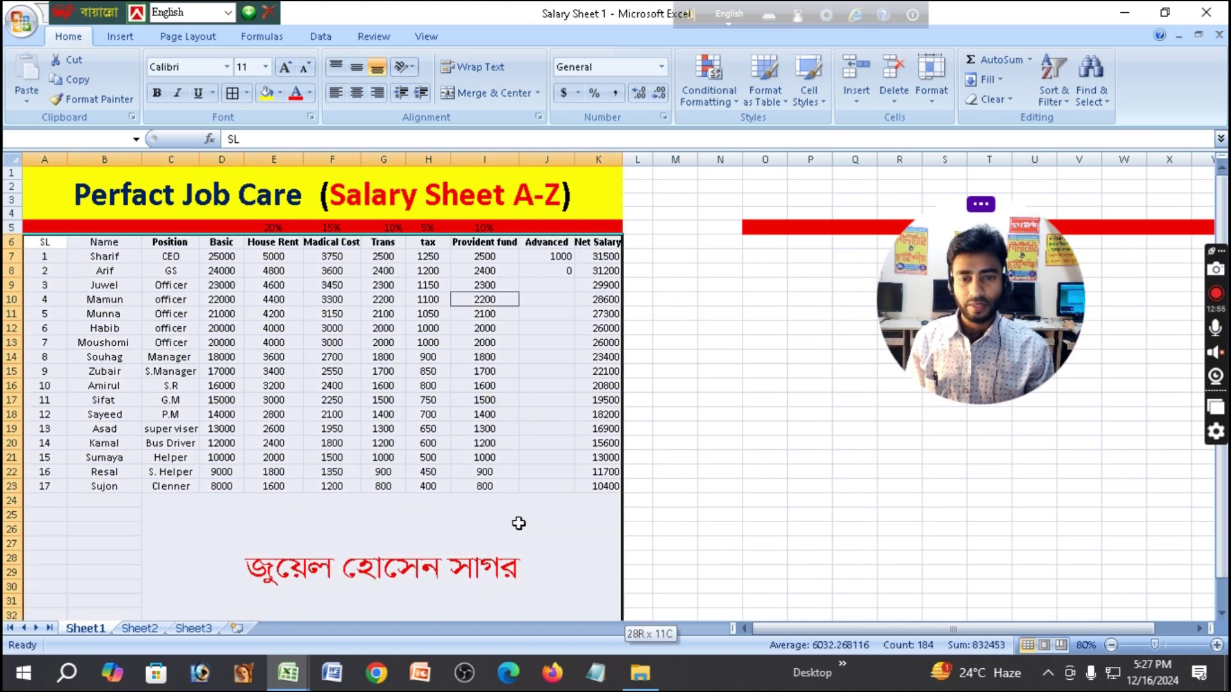
drag(518, 523, 589, 487)
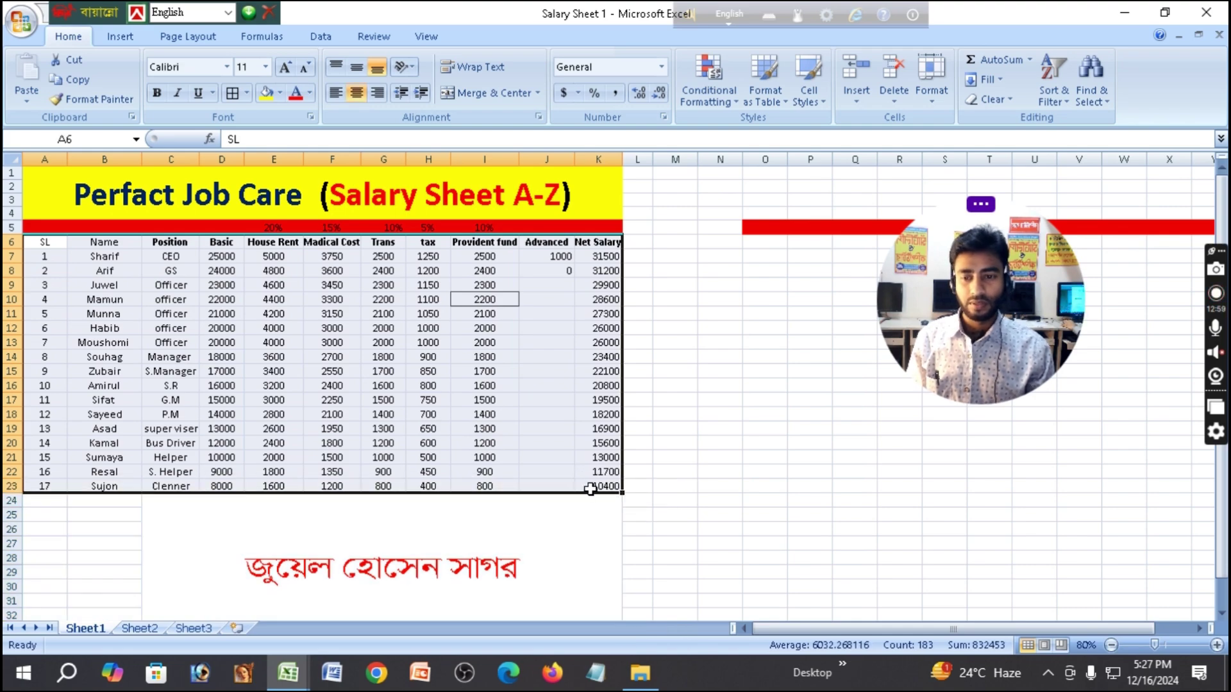
click(246, 93)
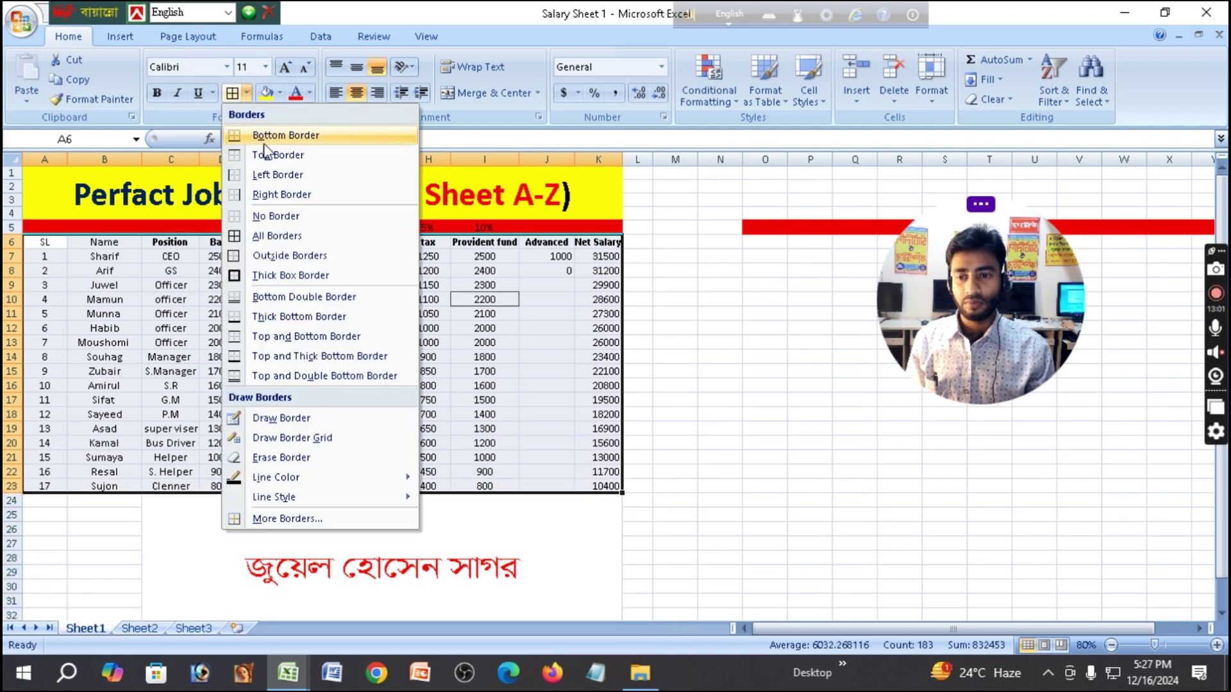
click(293, 238)
click(675, 342)
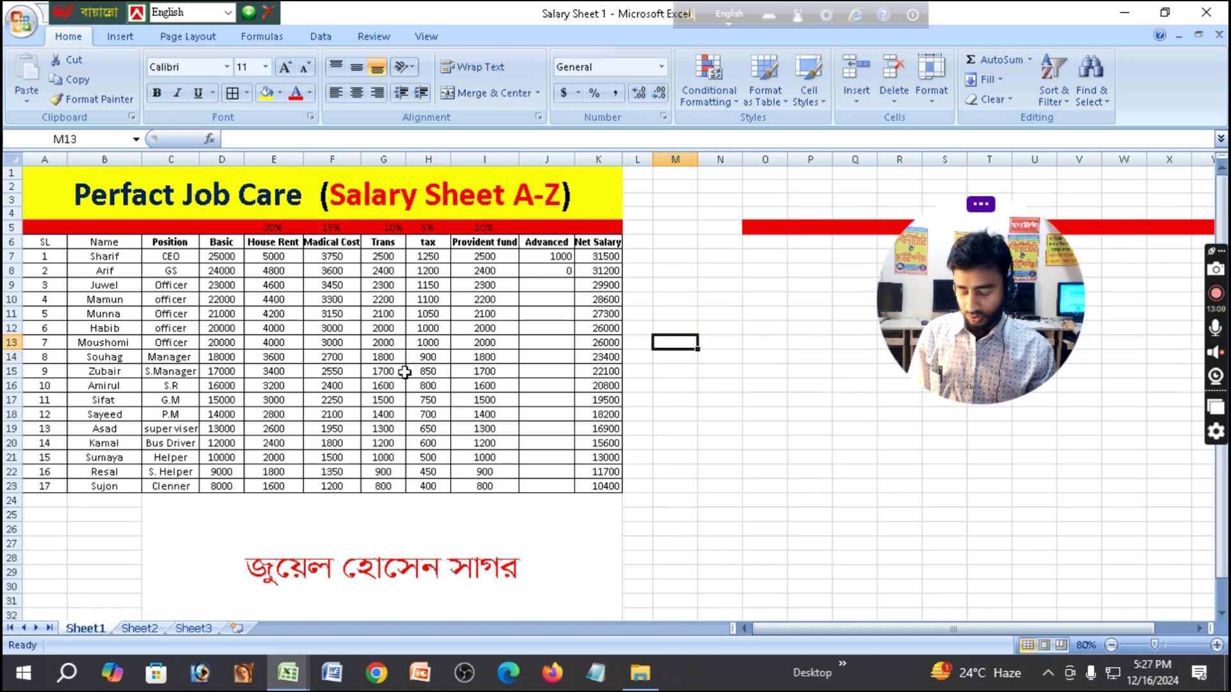
key(ctrl+z)
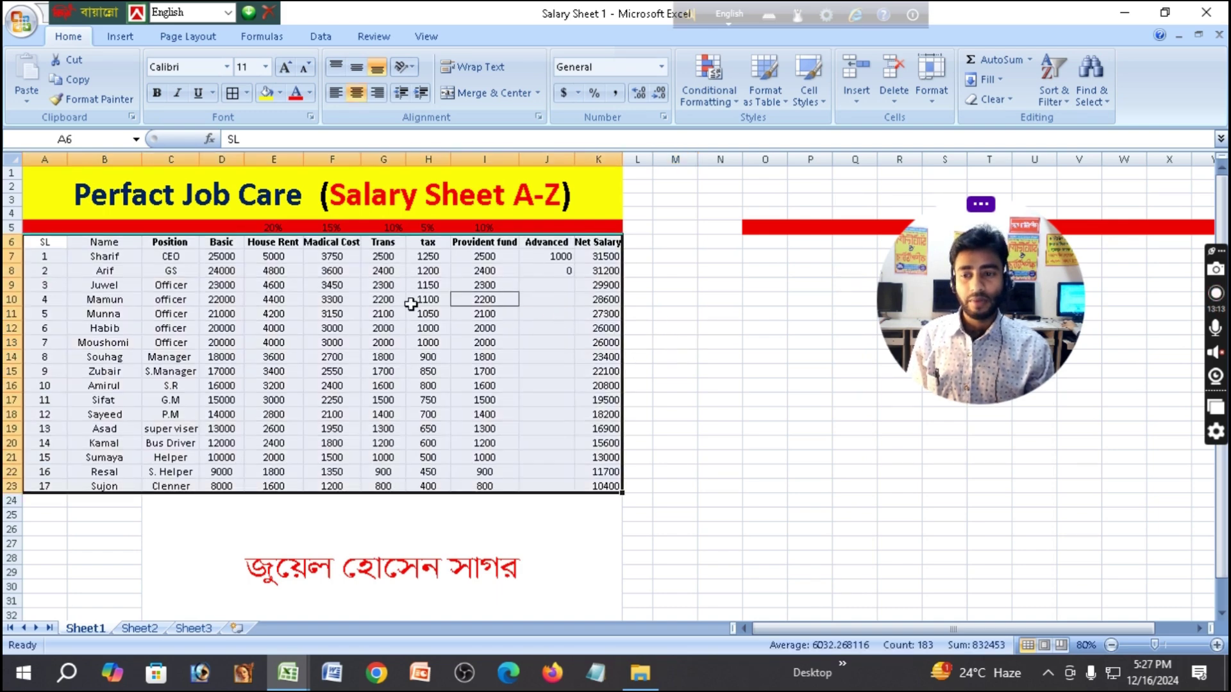
Apply All Borders to A6:K23, then switch to No Border to clear the grid.
click(246, 93)
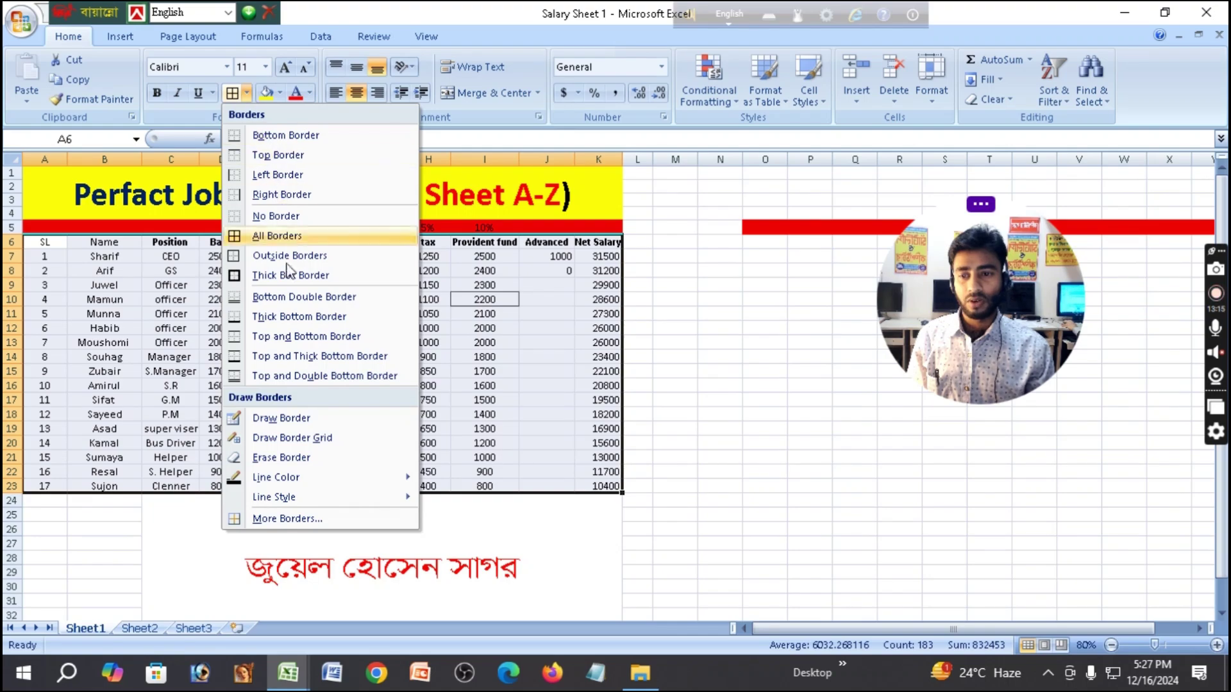
click(277, 236)
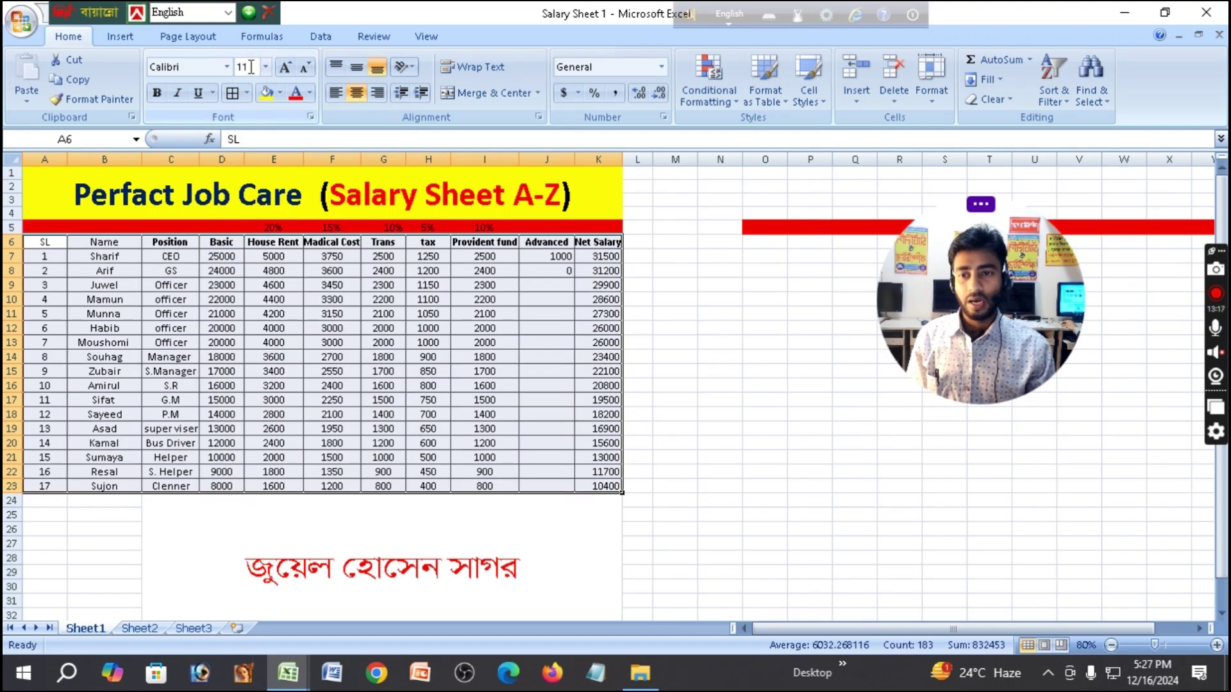
click(247, 94)
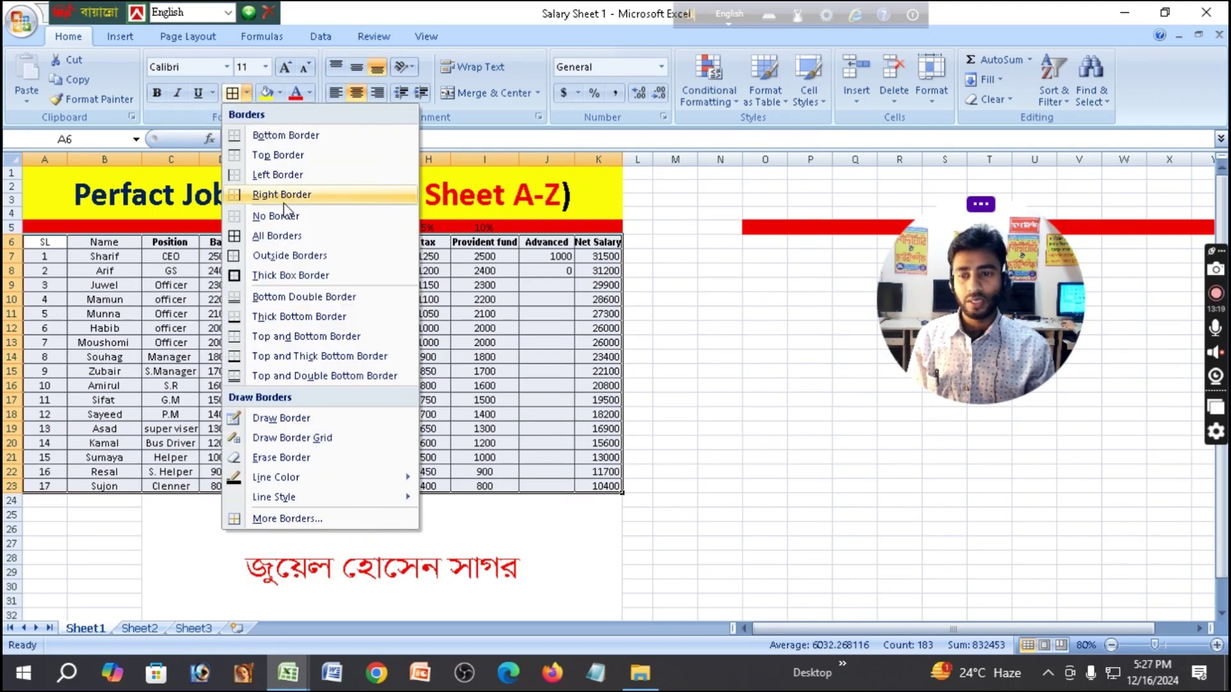
click(295, 222)
click(806, 324)
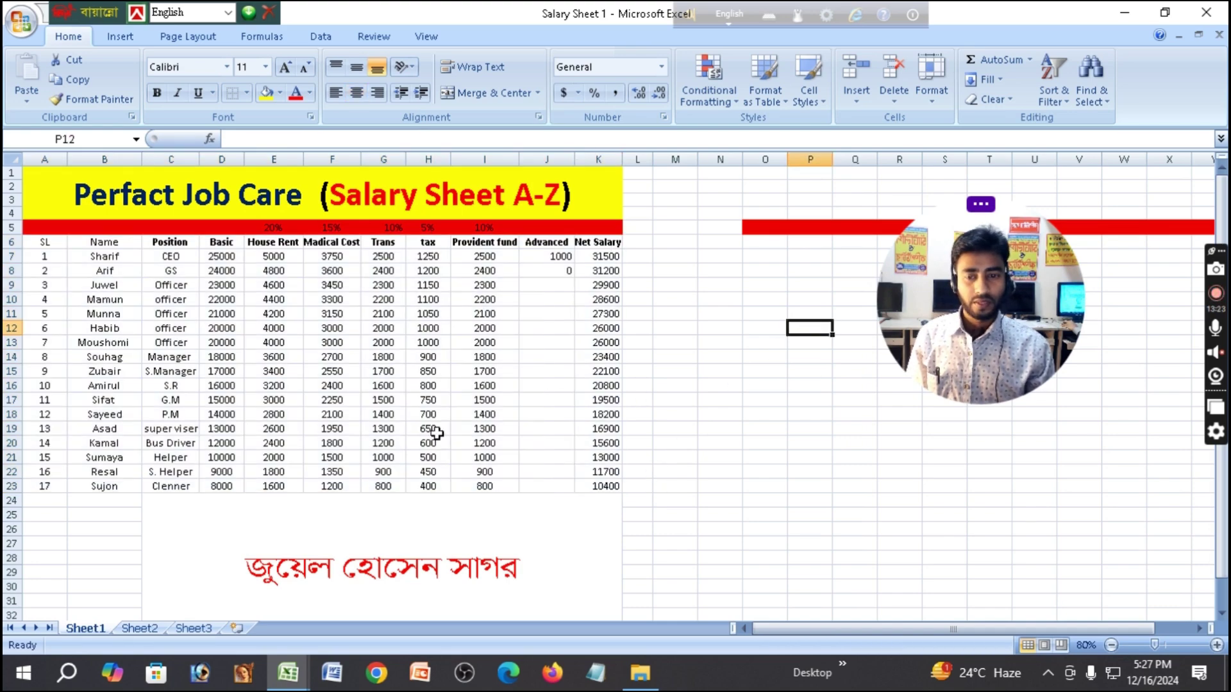
click(250, 94)
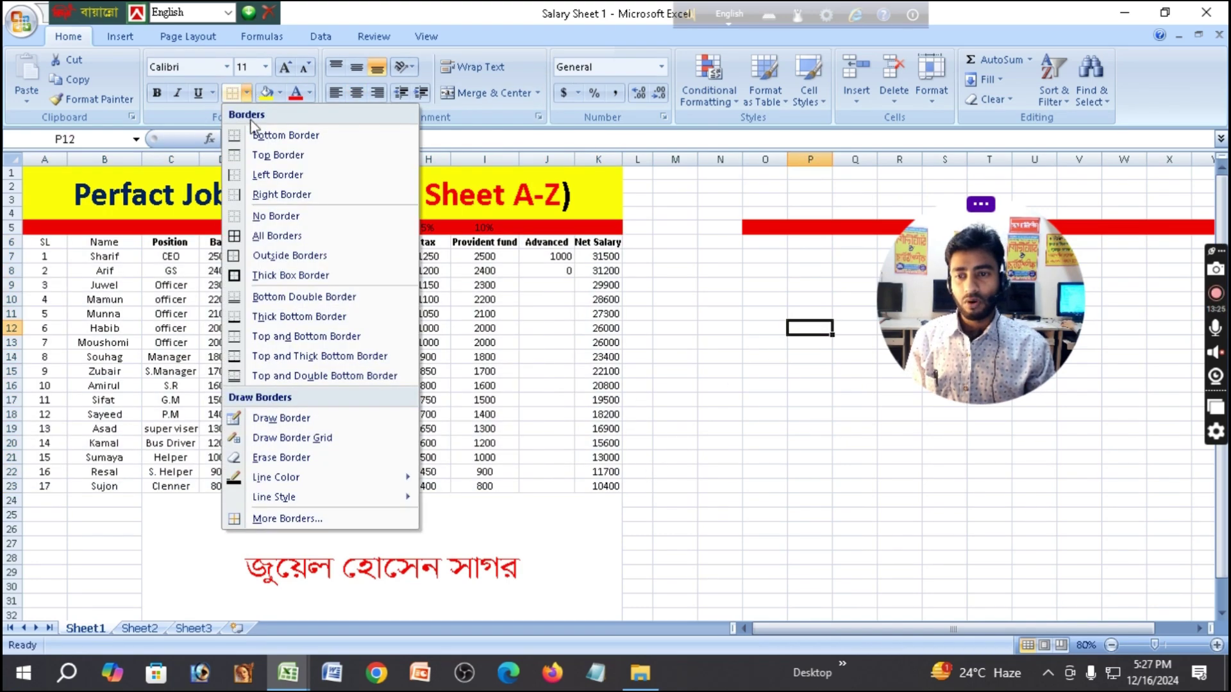
click(416, 297)
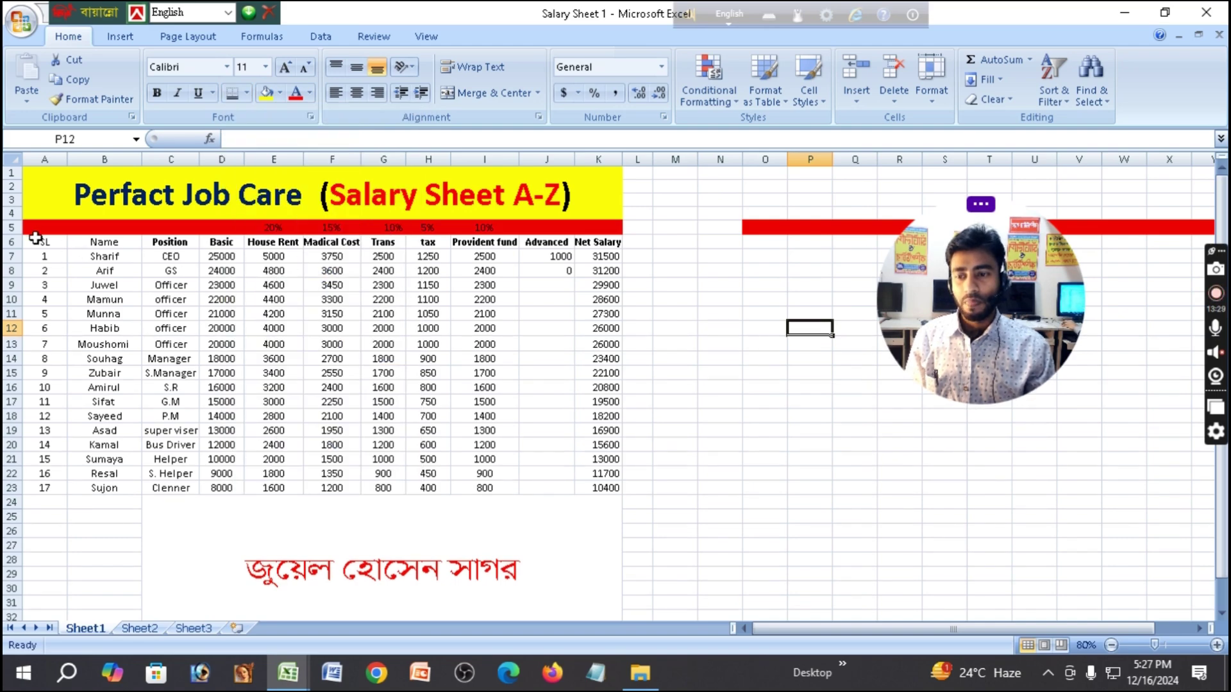
Add a Bottom Border under row 23 of the salary table A6:K23.
drag(36, 238, 610, 493)
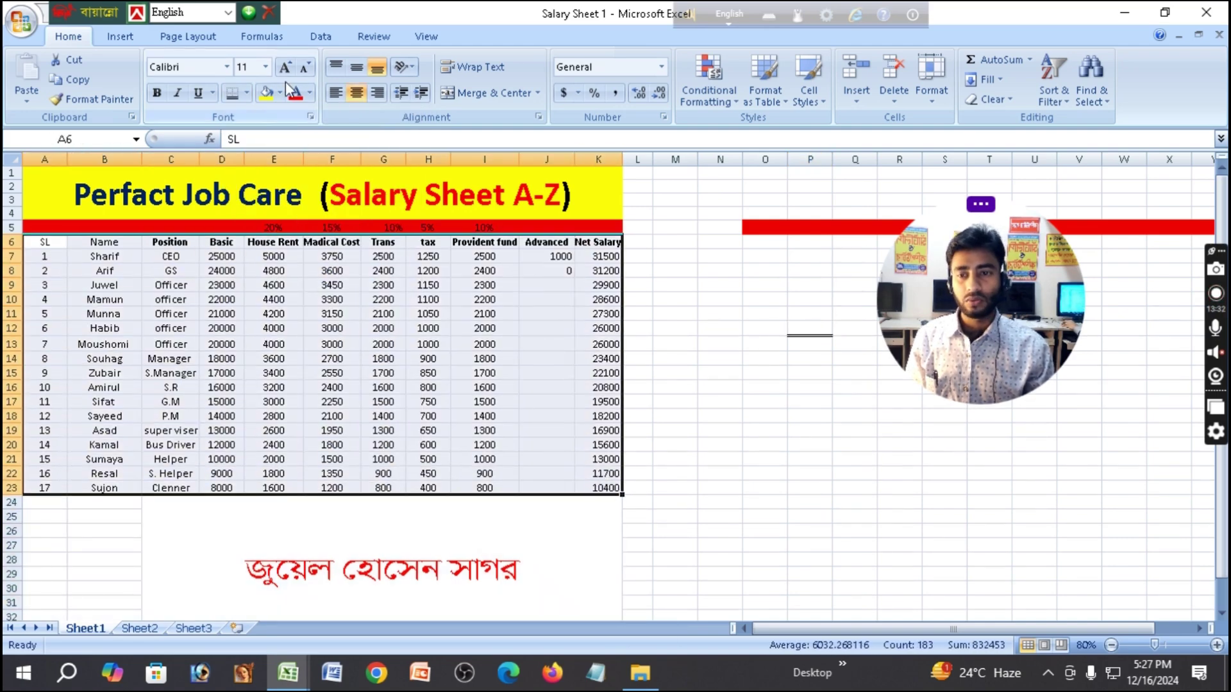
click(247, 93)
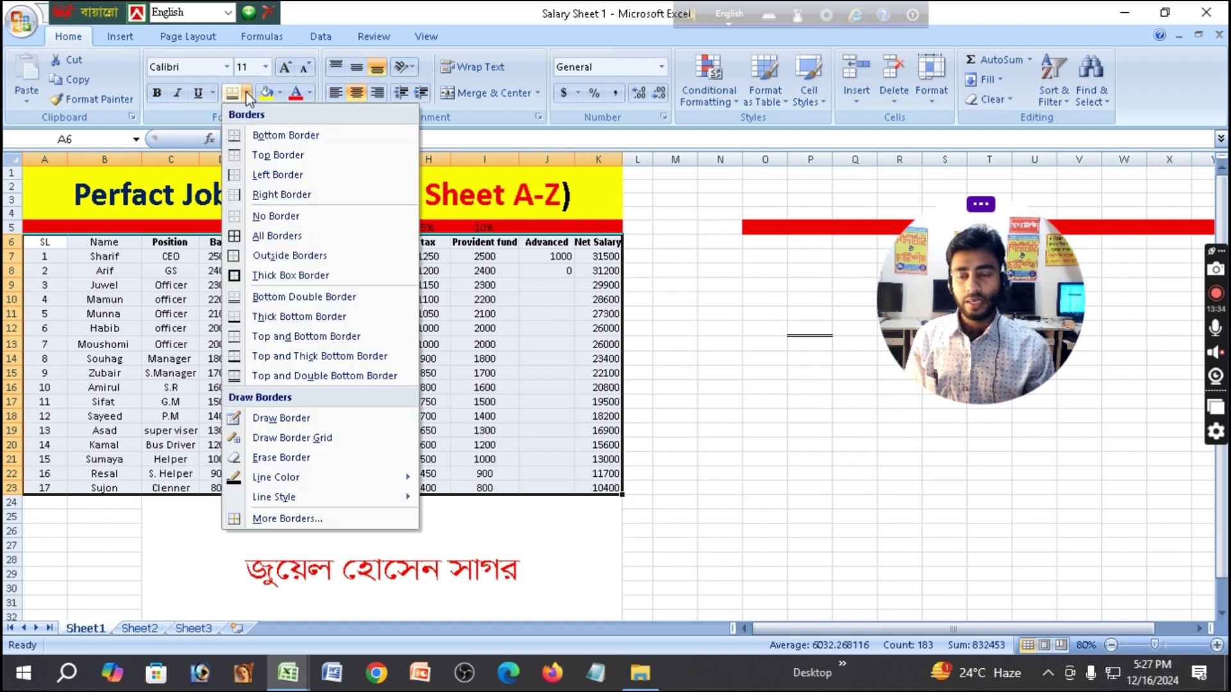
click(280, 137)
click(672, 389)
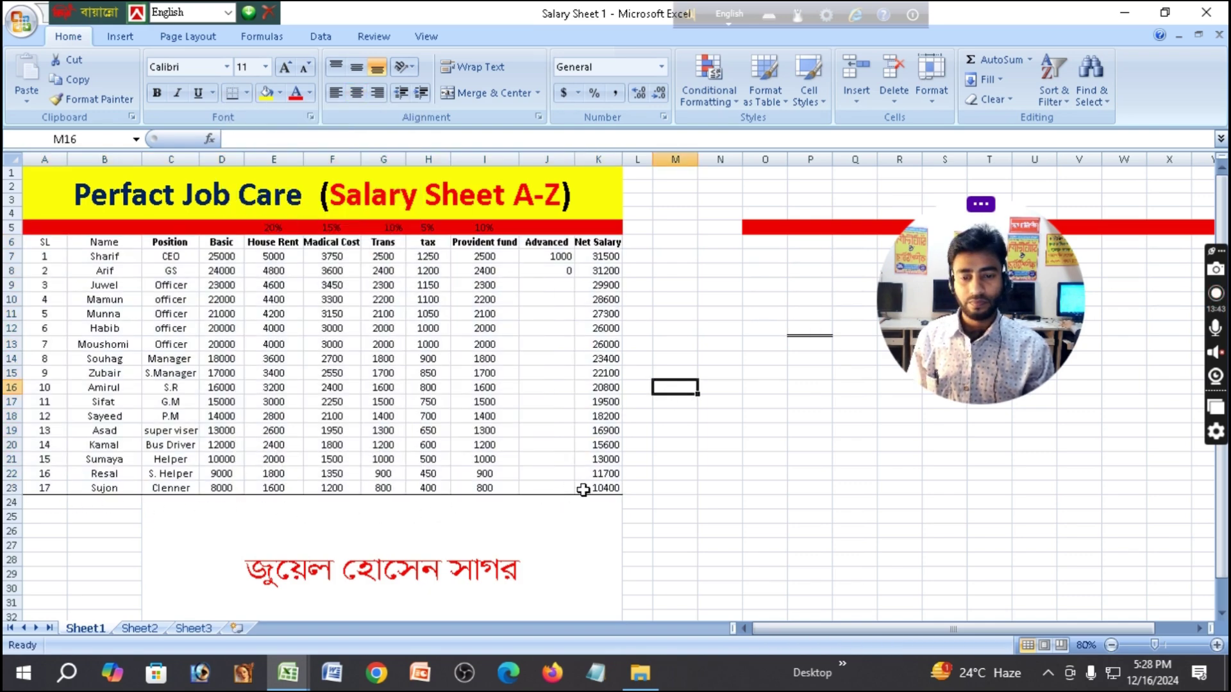
Add Top, Left and Right Borders to A6:K23 to complete its outline.
drag(36, 239, 598, 486)
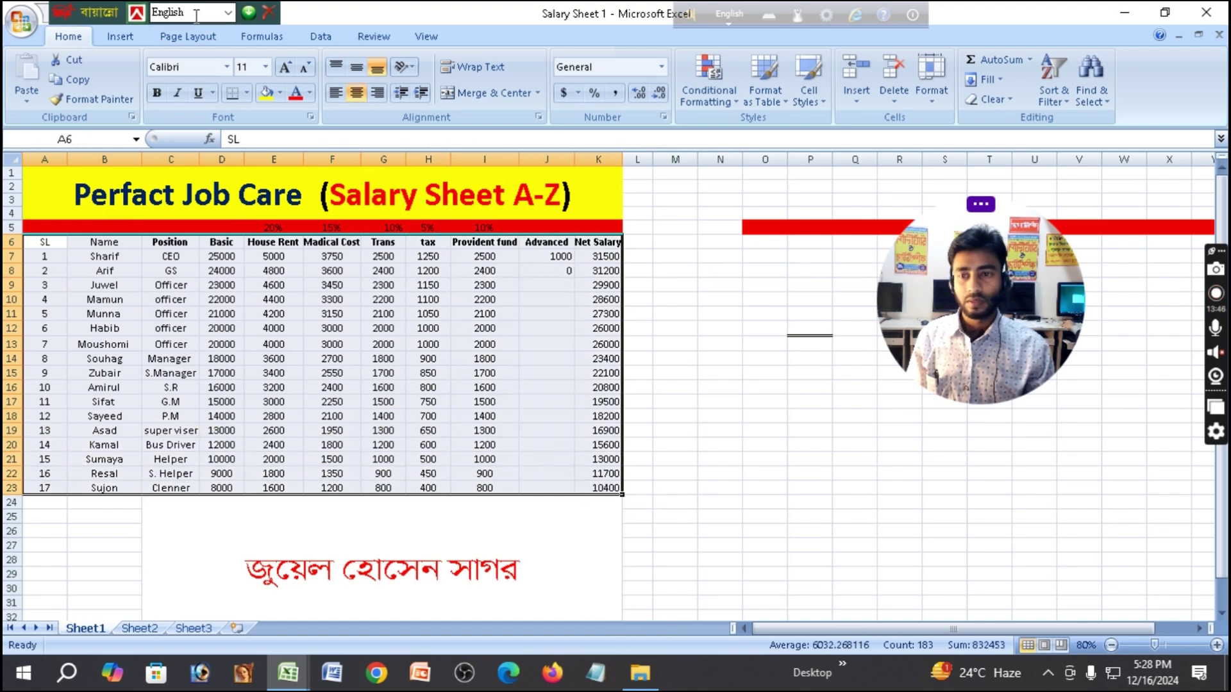
click(247, 94)
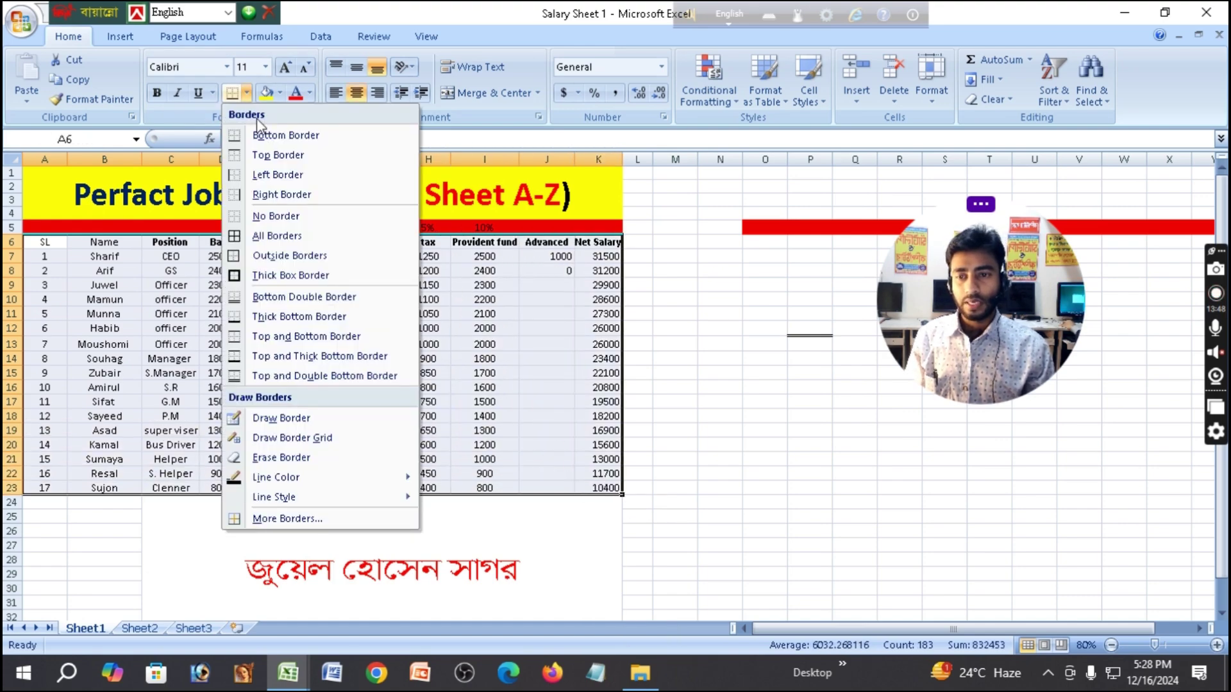
click(272, 156)
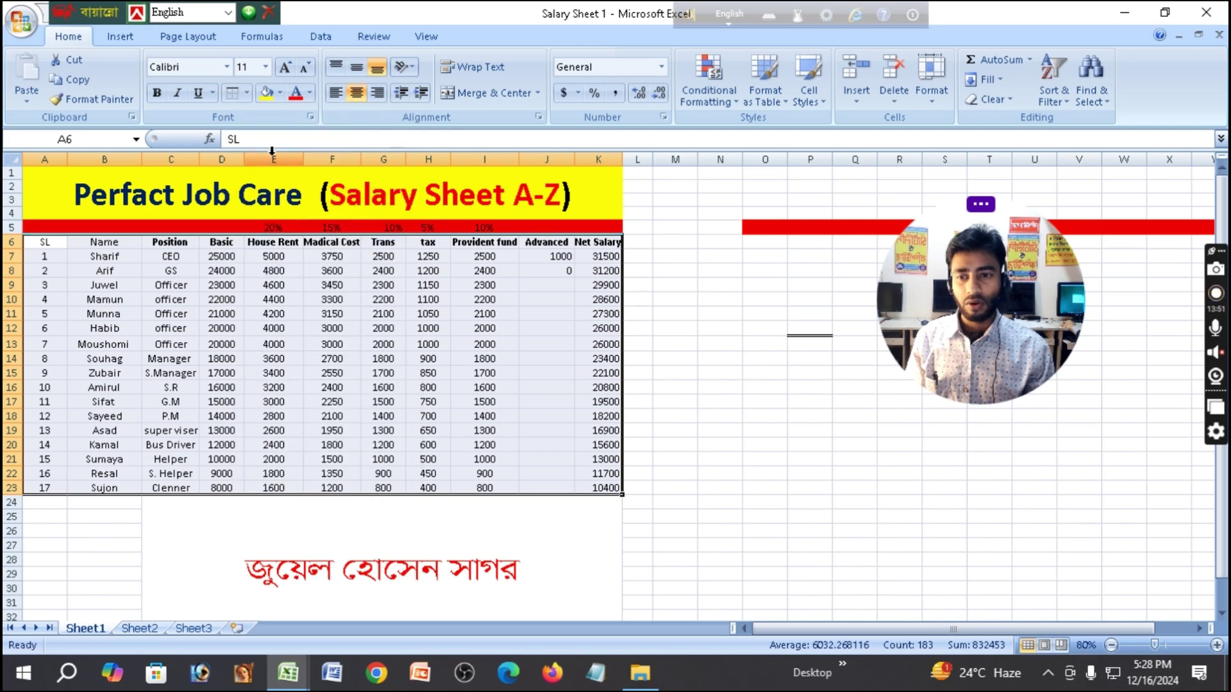
click(248, 93)
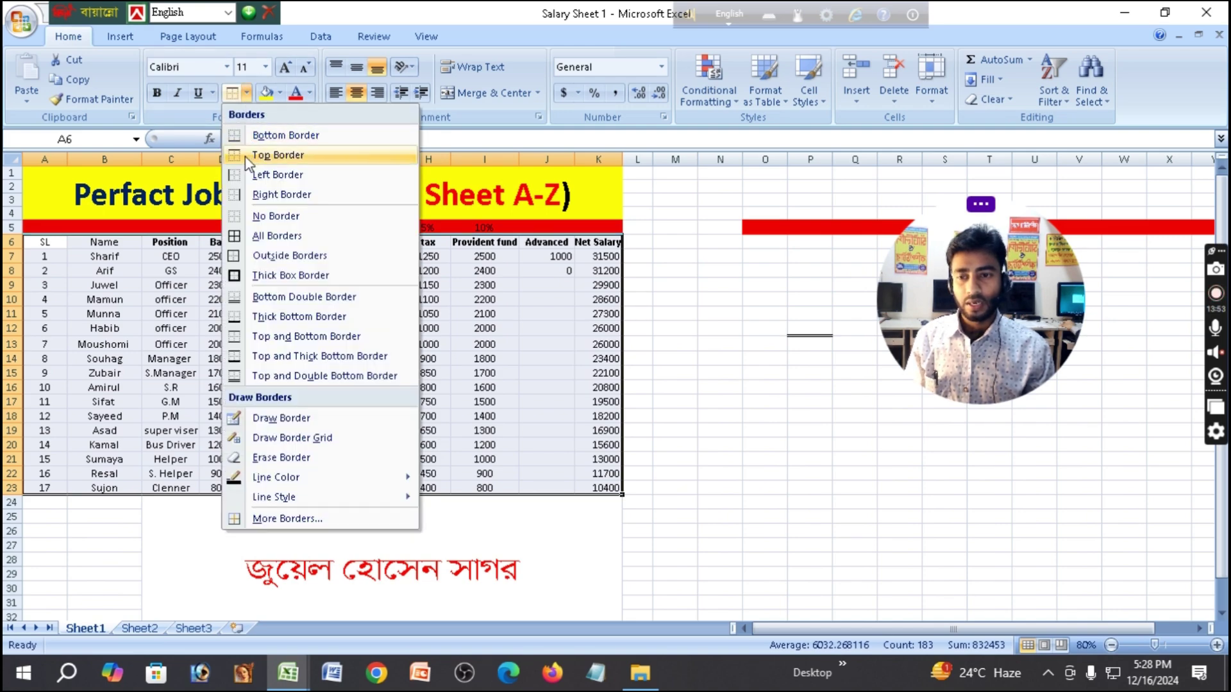
click(244, 175)
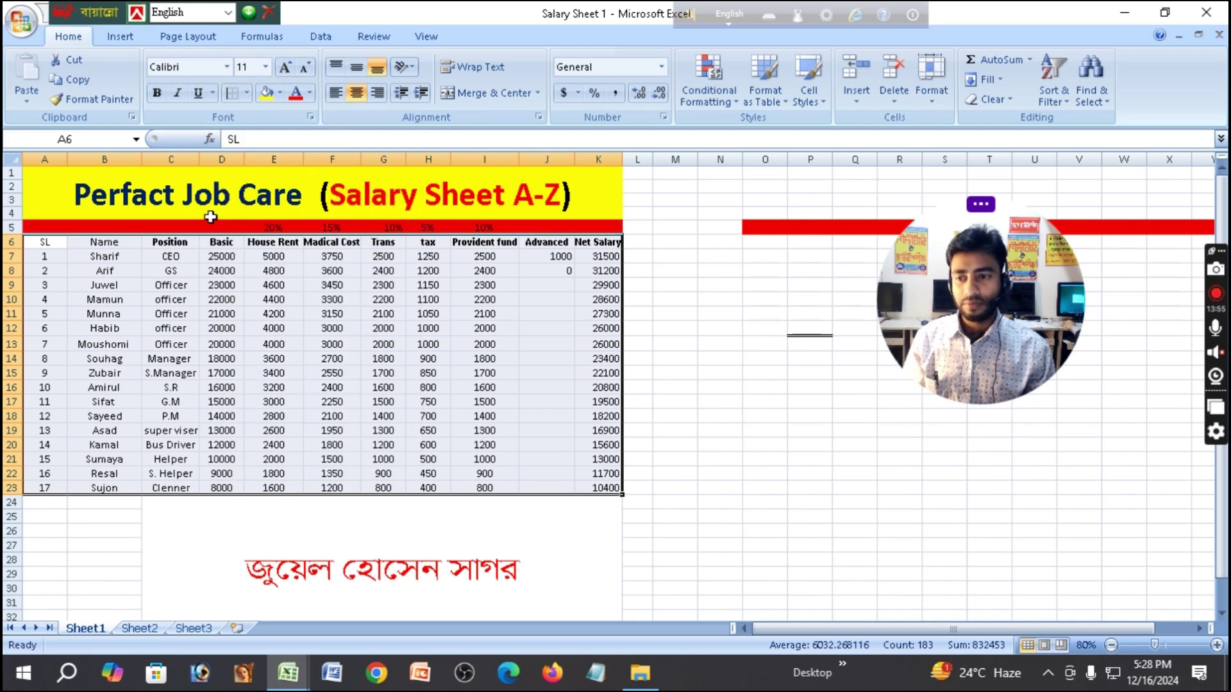
click(248, 94)
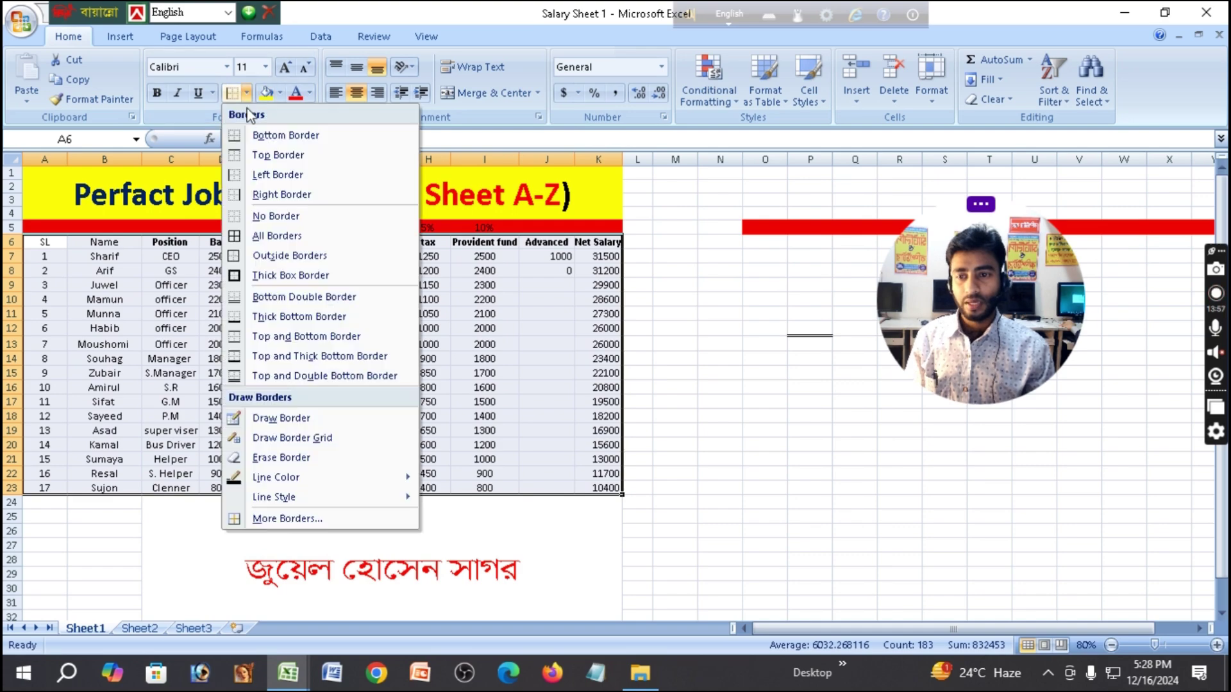
click(303, 201)
click(646, 311)
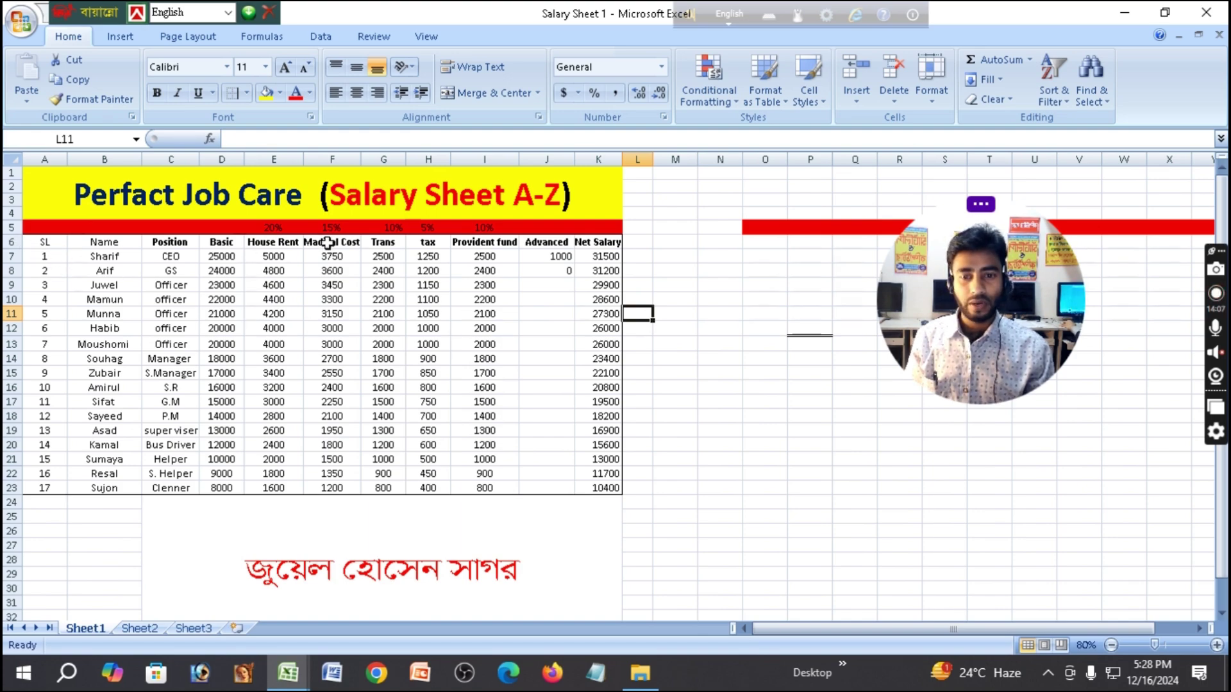
Apply All Borders to A6:K23 so every salary table cell shows grid lines.
click(39, 240)
drag(40, 241, 610, 487)
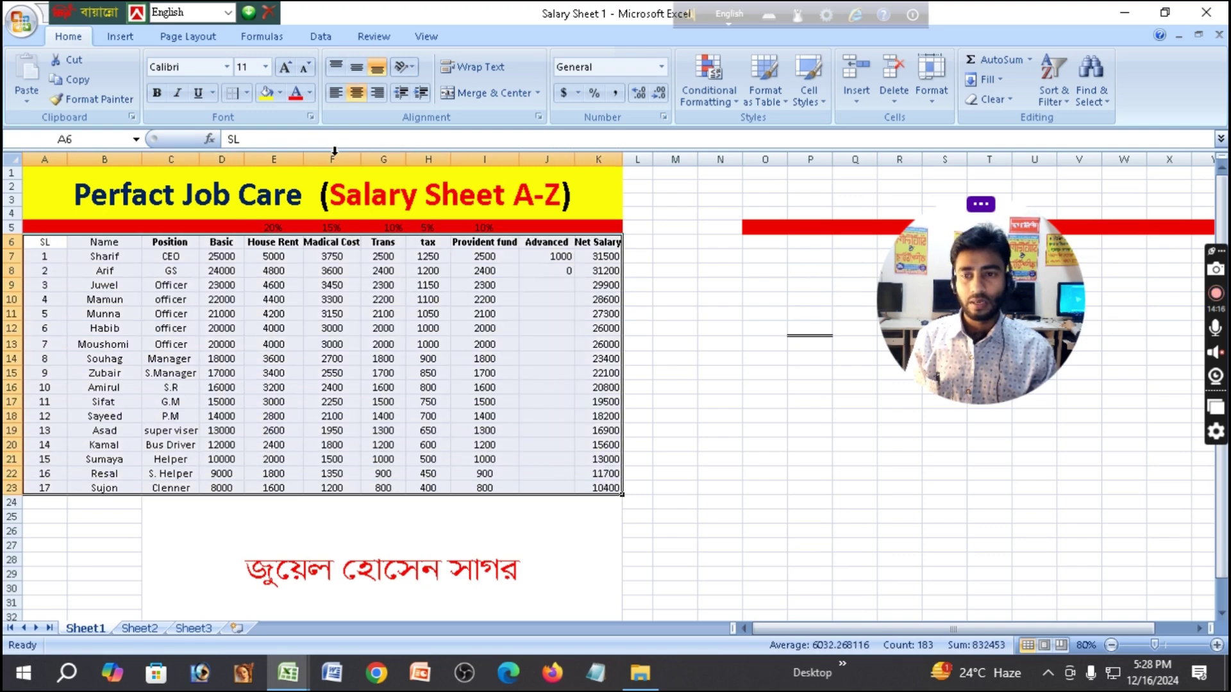
click(247, 93)
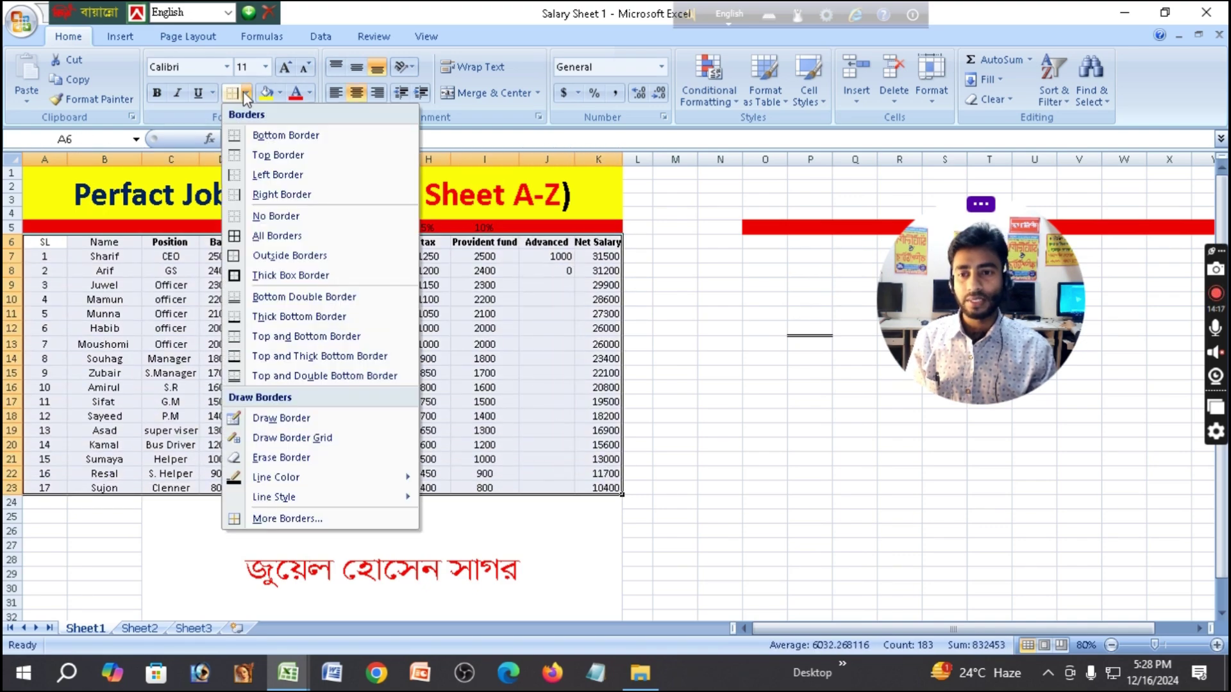
click(268, 238)
click(711, 370)
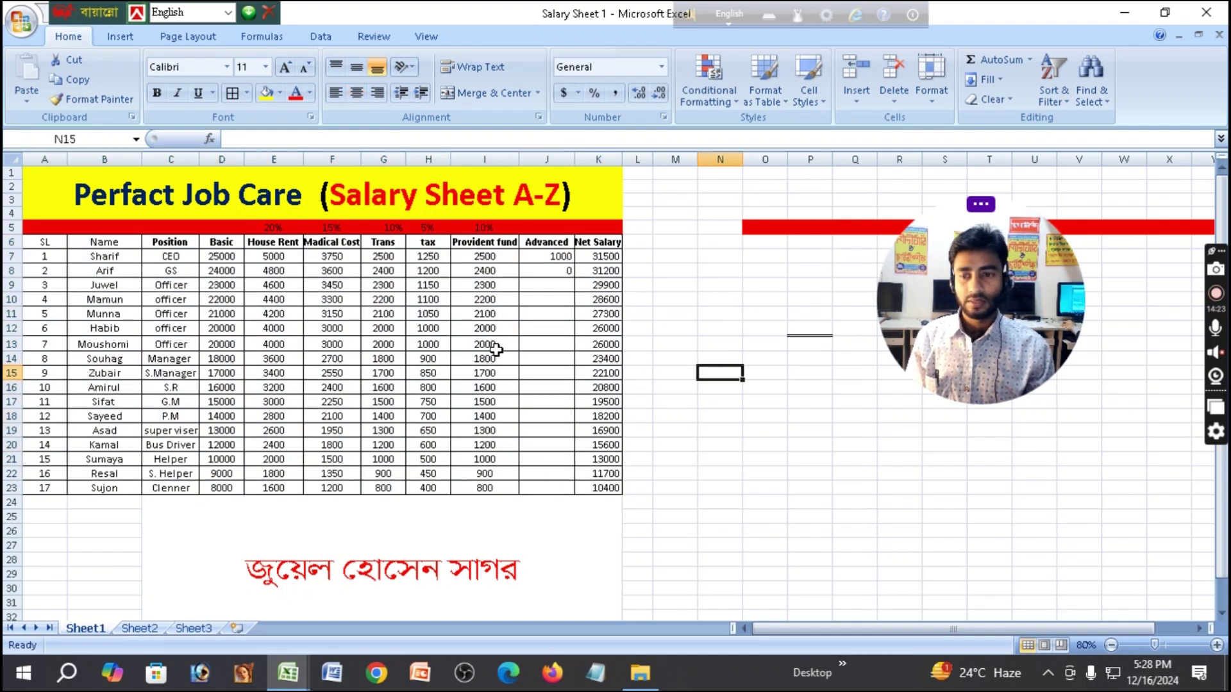
drag(34, 244, 586, 489)
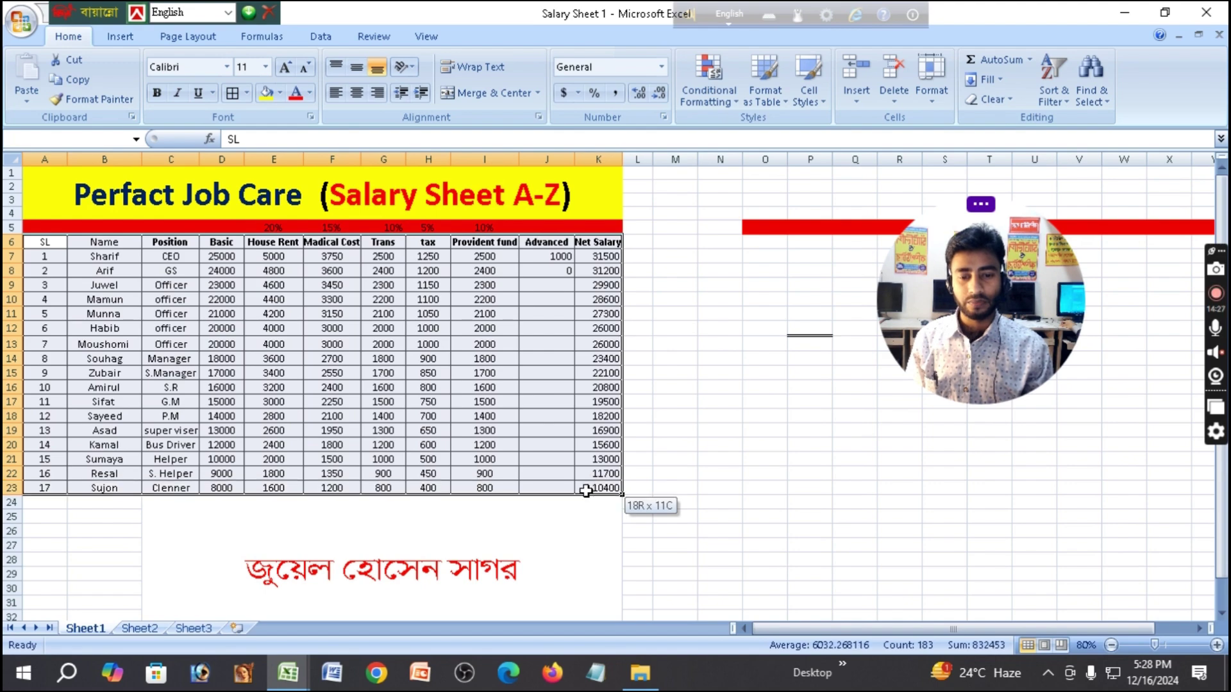
click(246, 94)
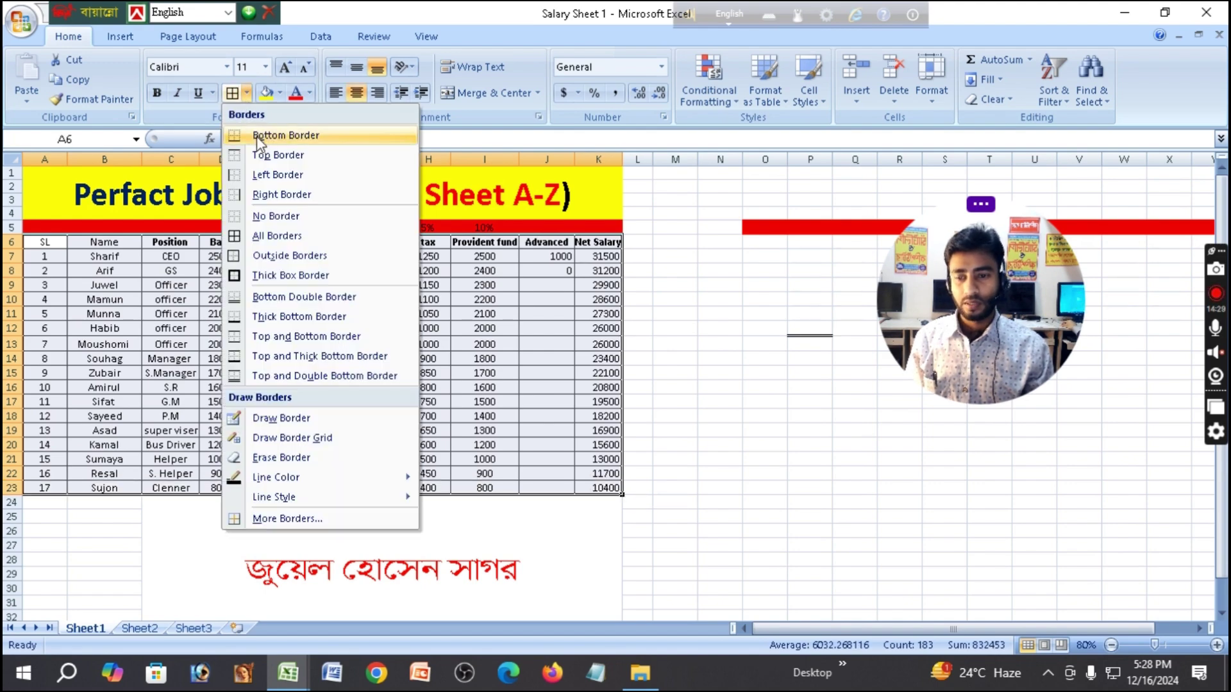
click(288, 236)
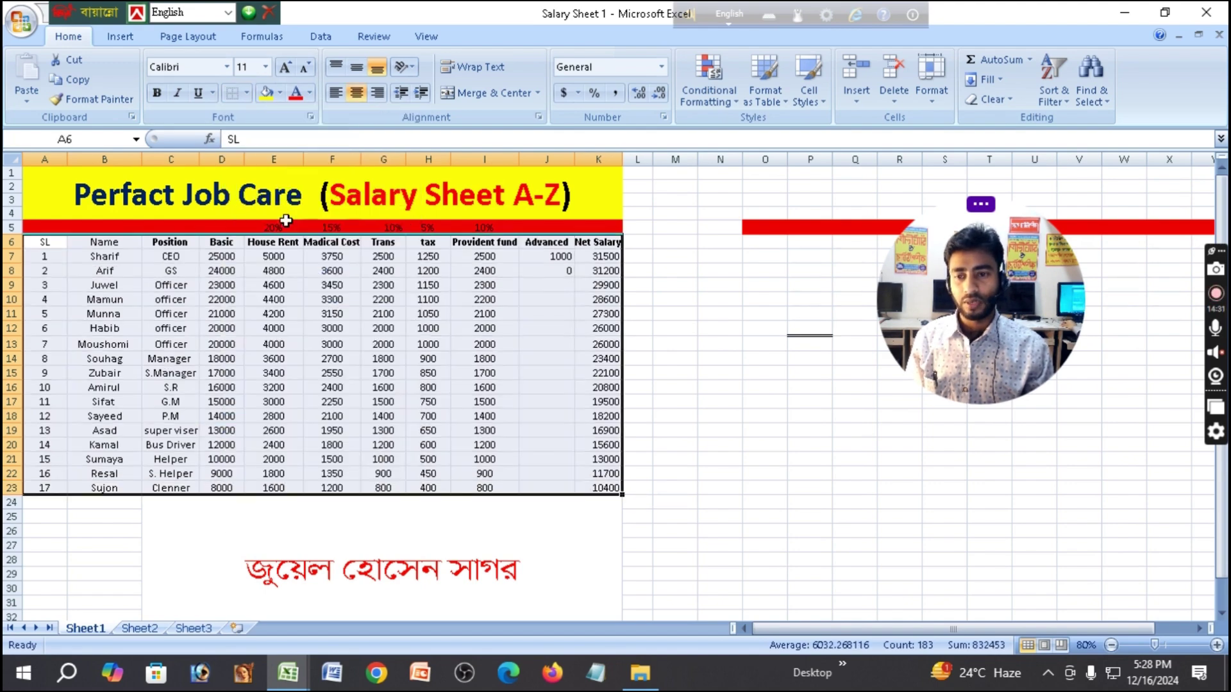
click(641, 356)
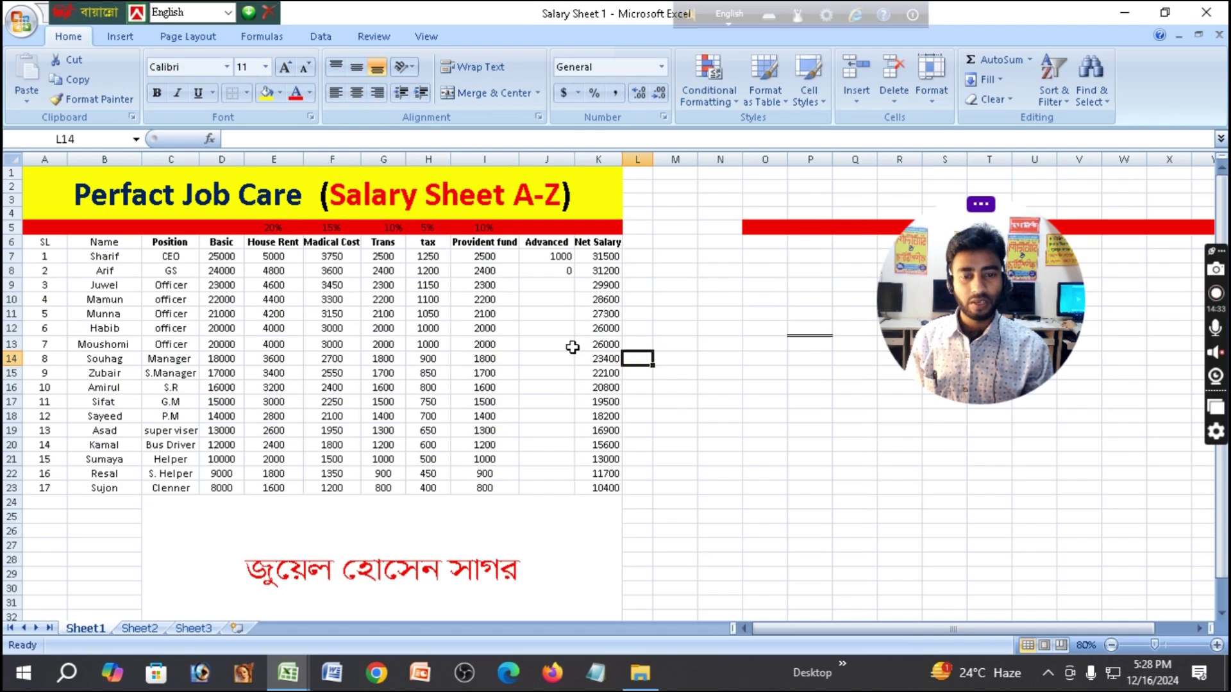
click(247, 94)
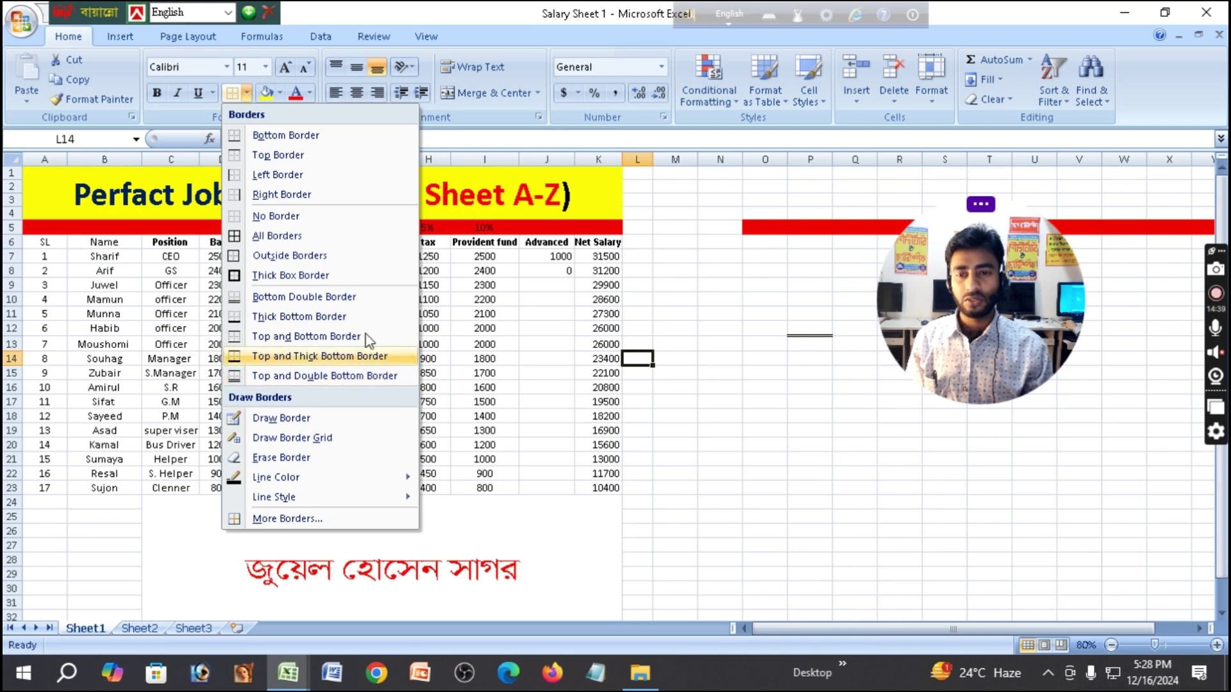
click(696, 293)
click(642, 344)
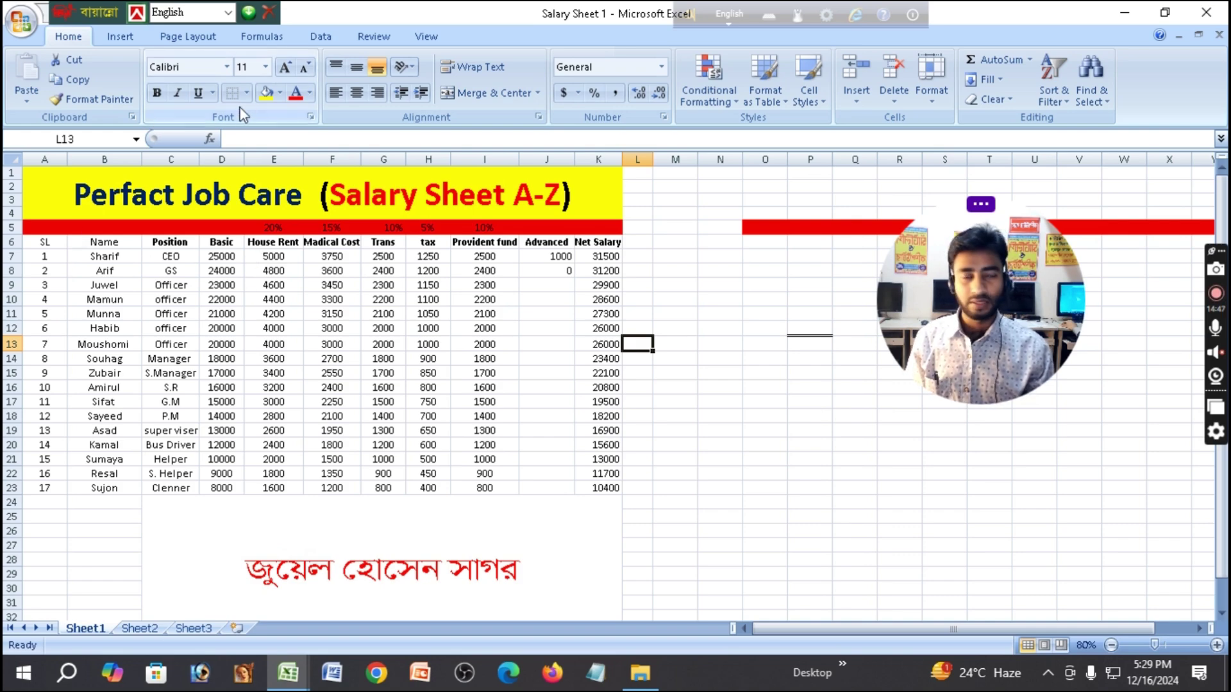
Fill the salary table A6:K23 with orange as a first try.
click(279, 94)
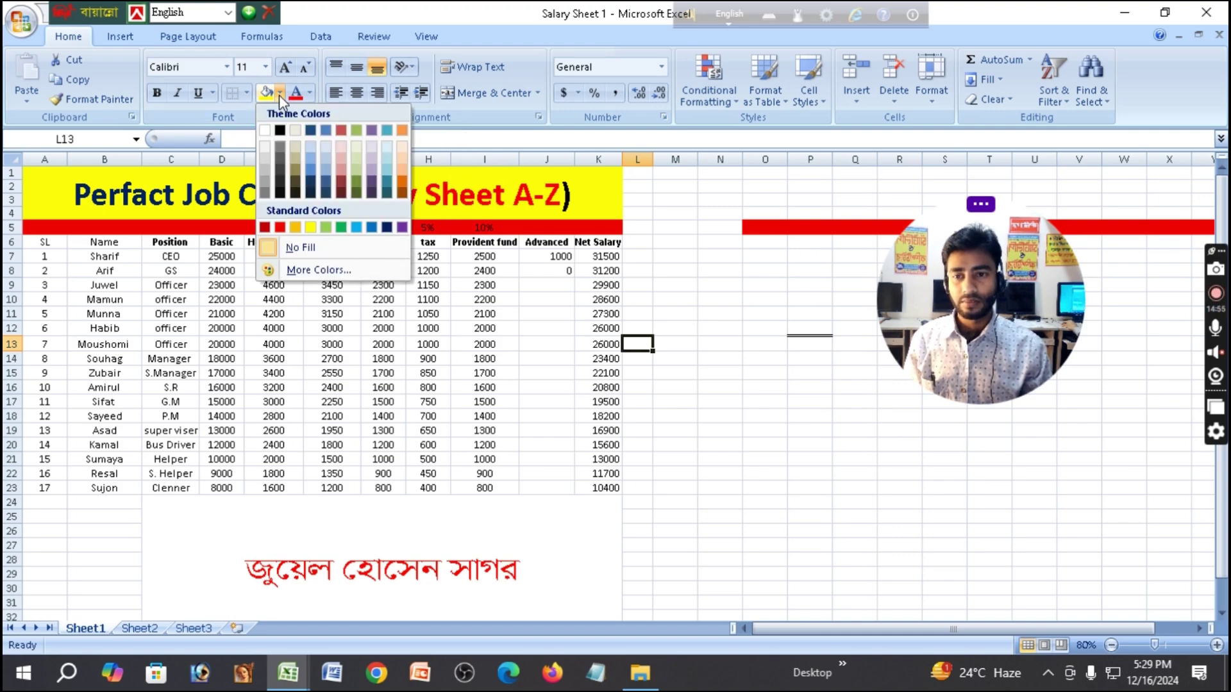
click(667, 193)
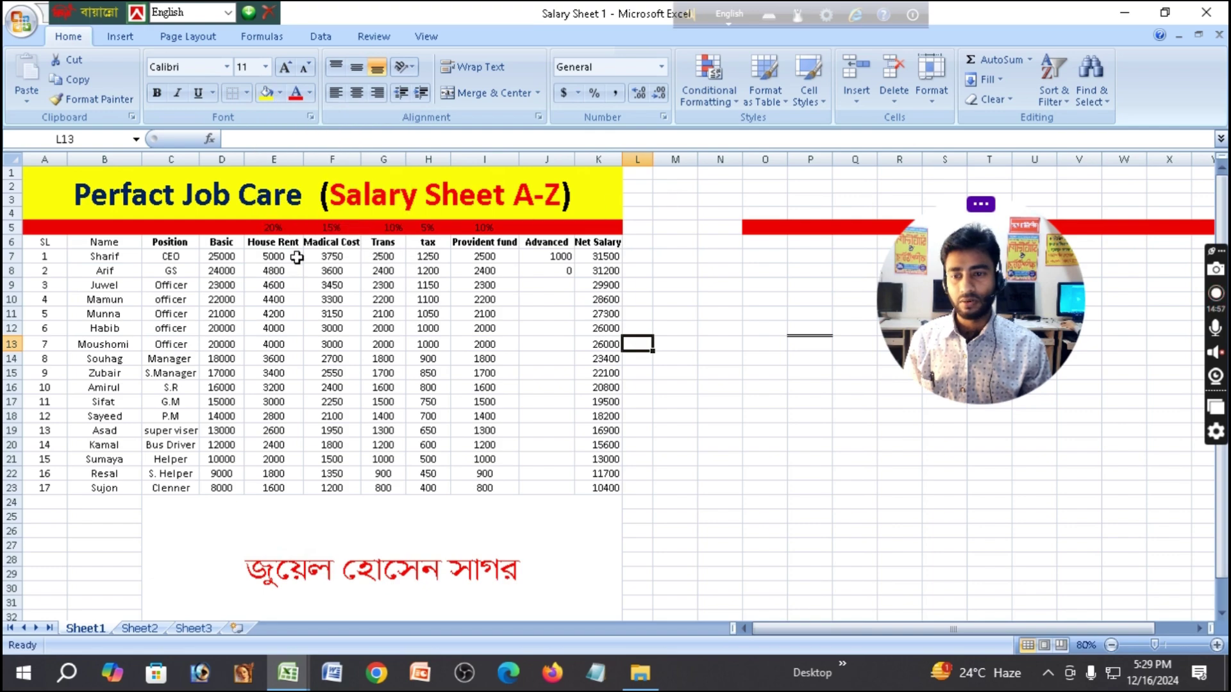
drag(40, 244, 598, 489)
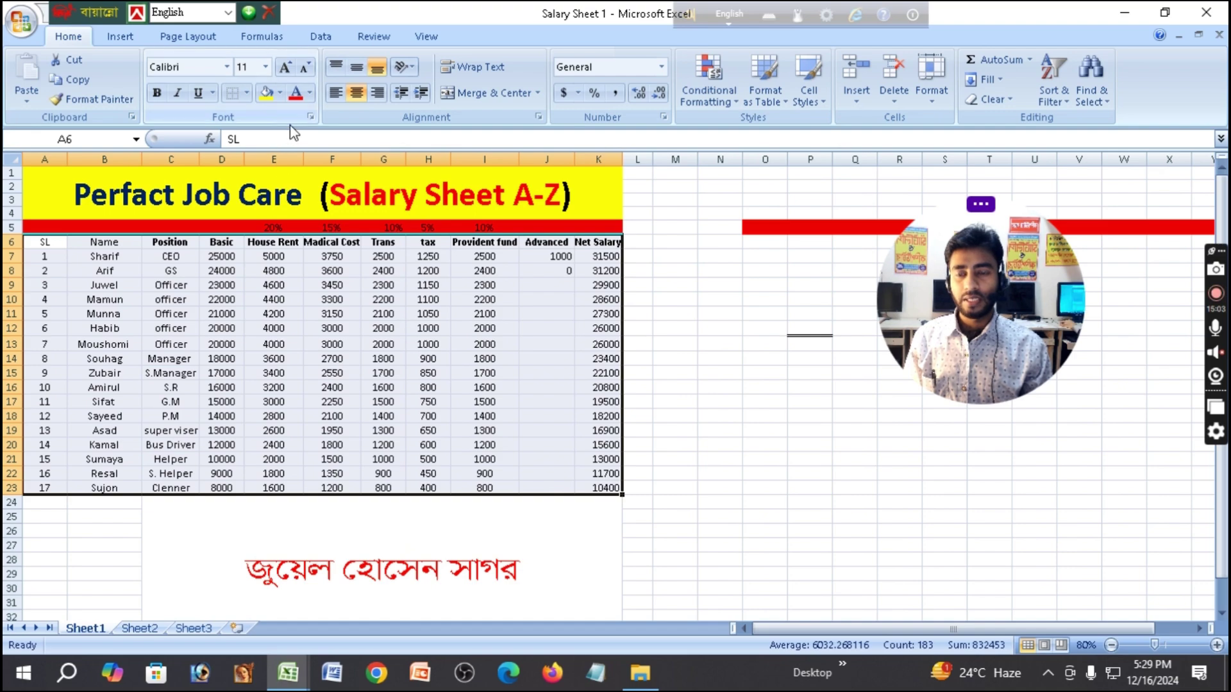
click(280, 93)
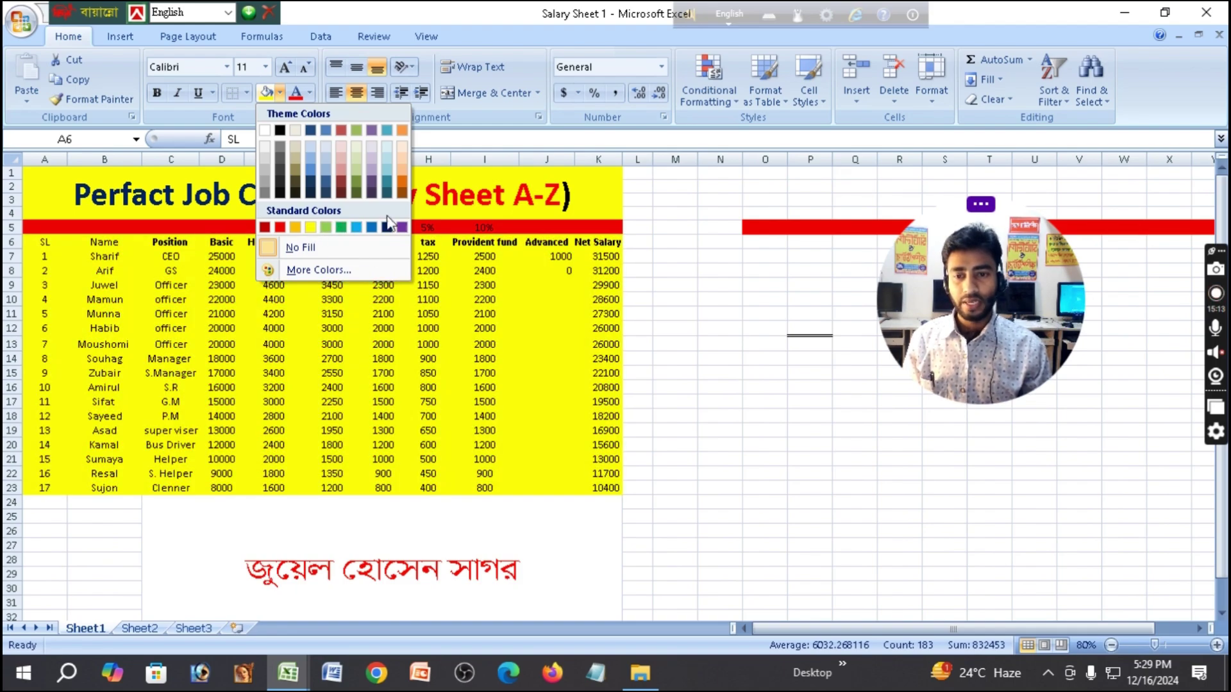
click(299, 228)
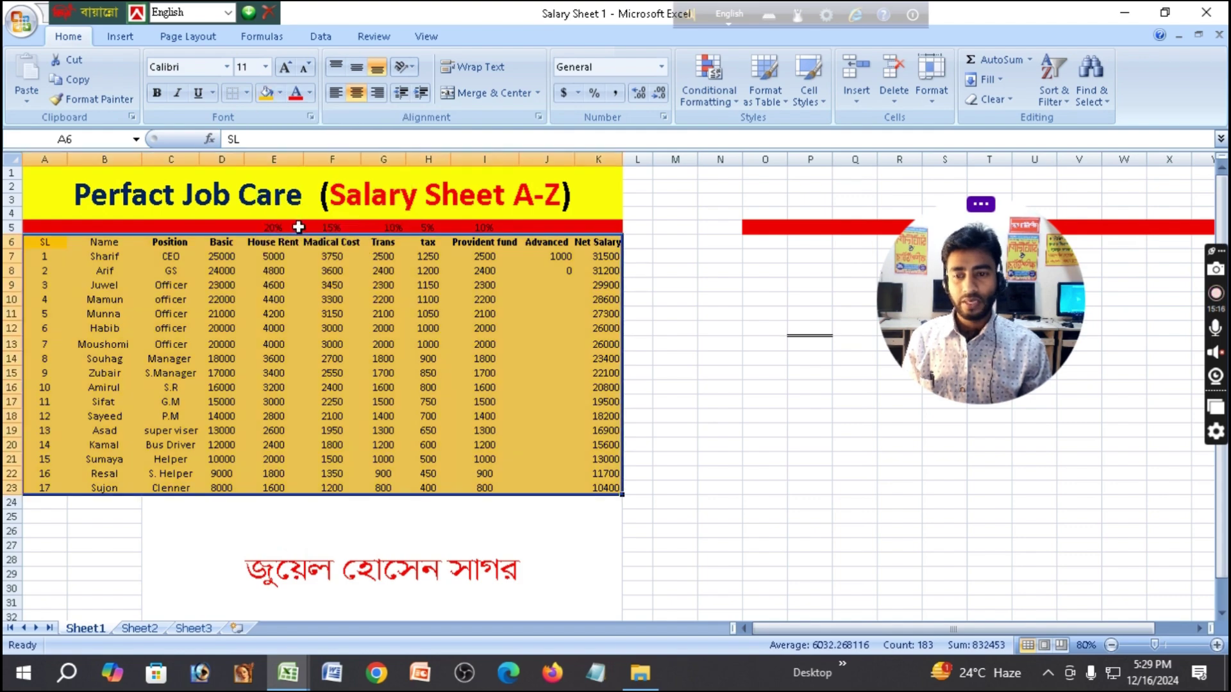
click(555, 323)
Replace the table's fill with light green.
click(280, 96)
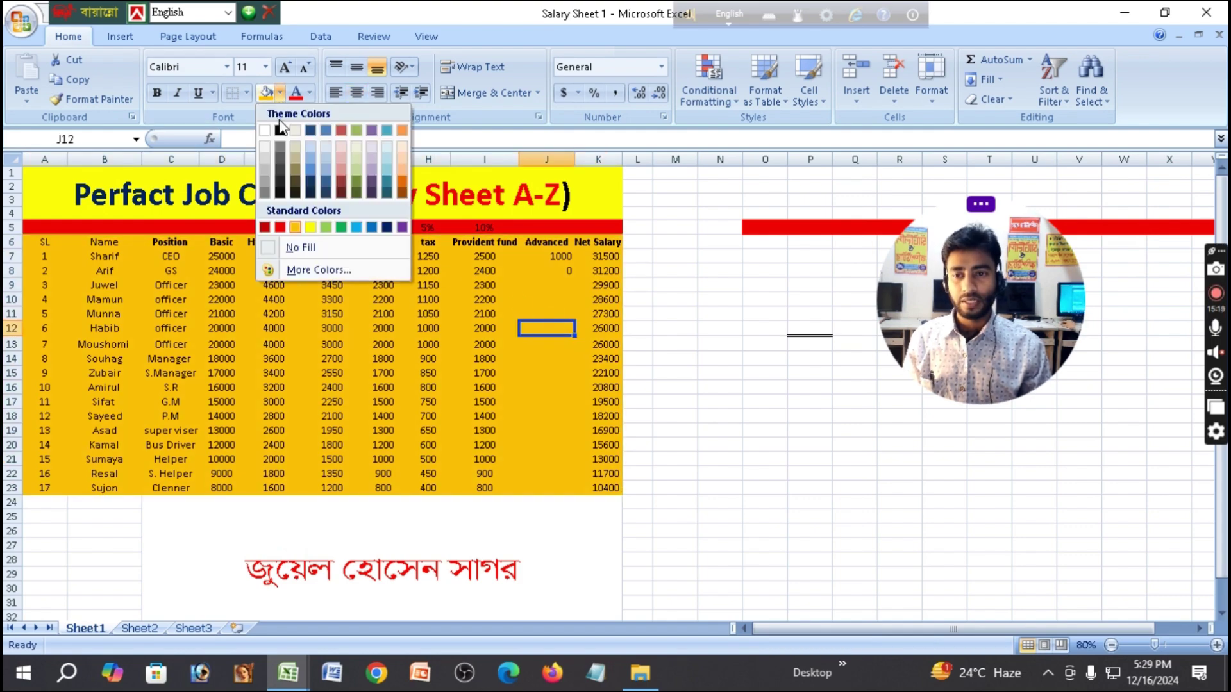
click(155, 271)
drag(36, 242, 573, 480)
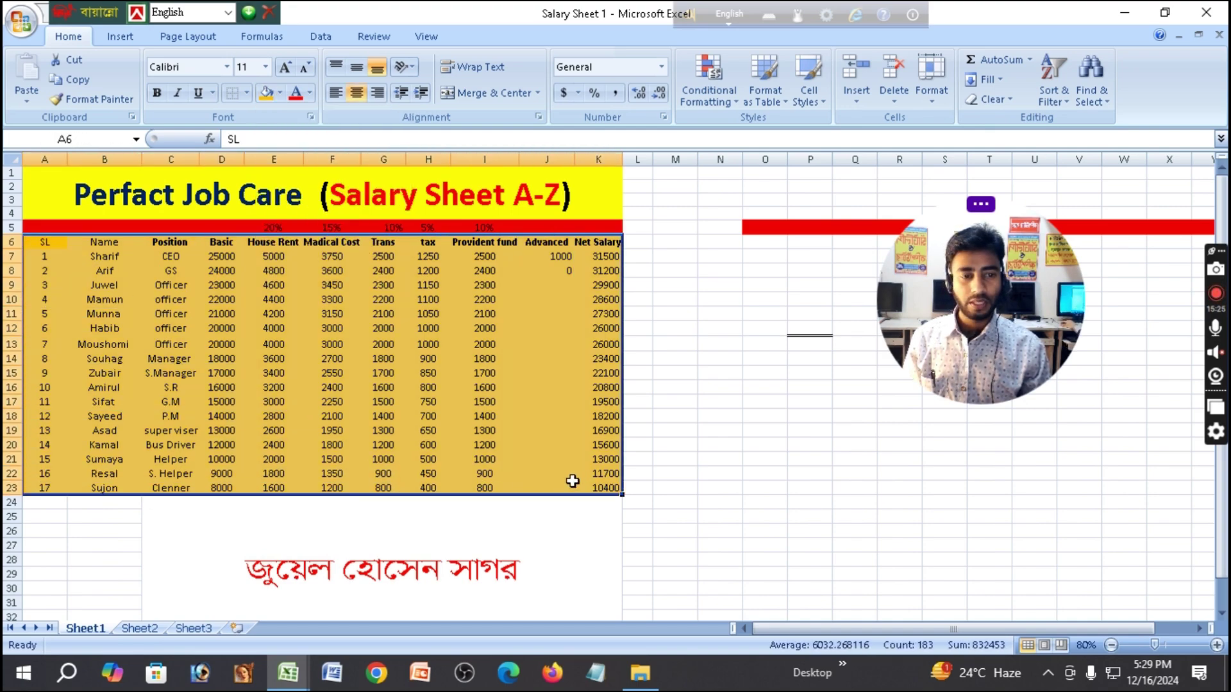
click(281, 93)
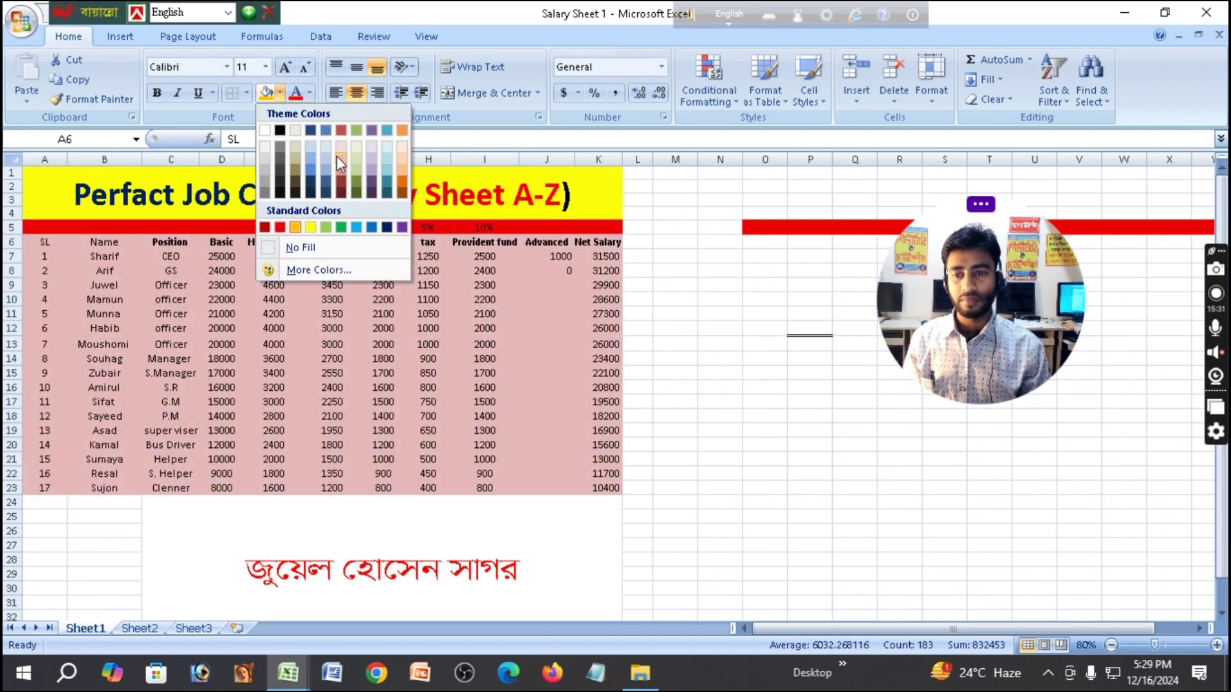
click(358, 158)
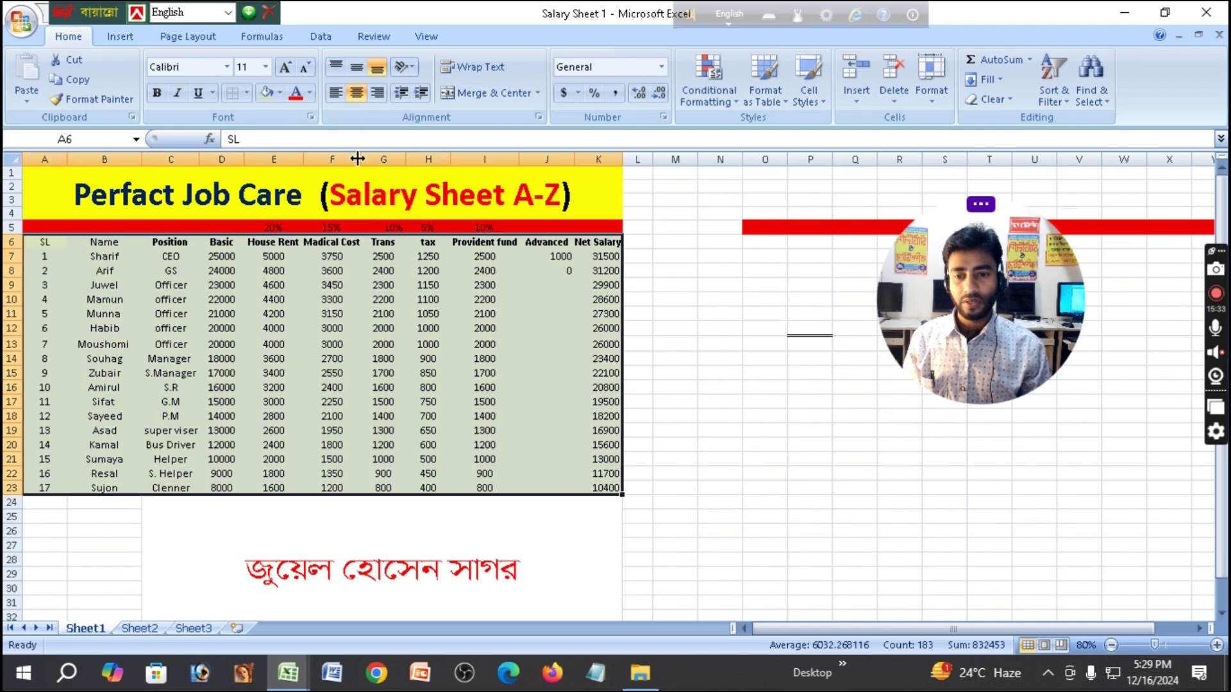
click(684, 274)
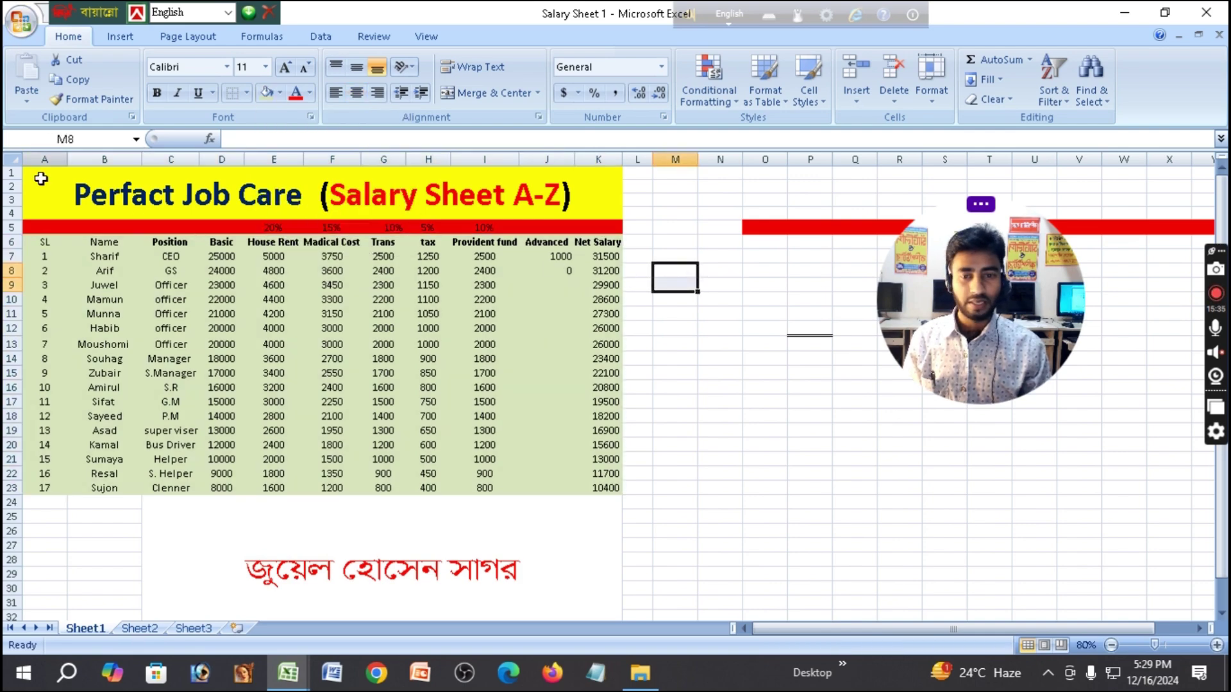
Set the text of the salary table A6:K23 to Dark Blue.
drag(40, 242, 582, 488)
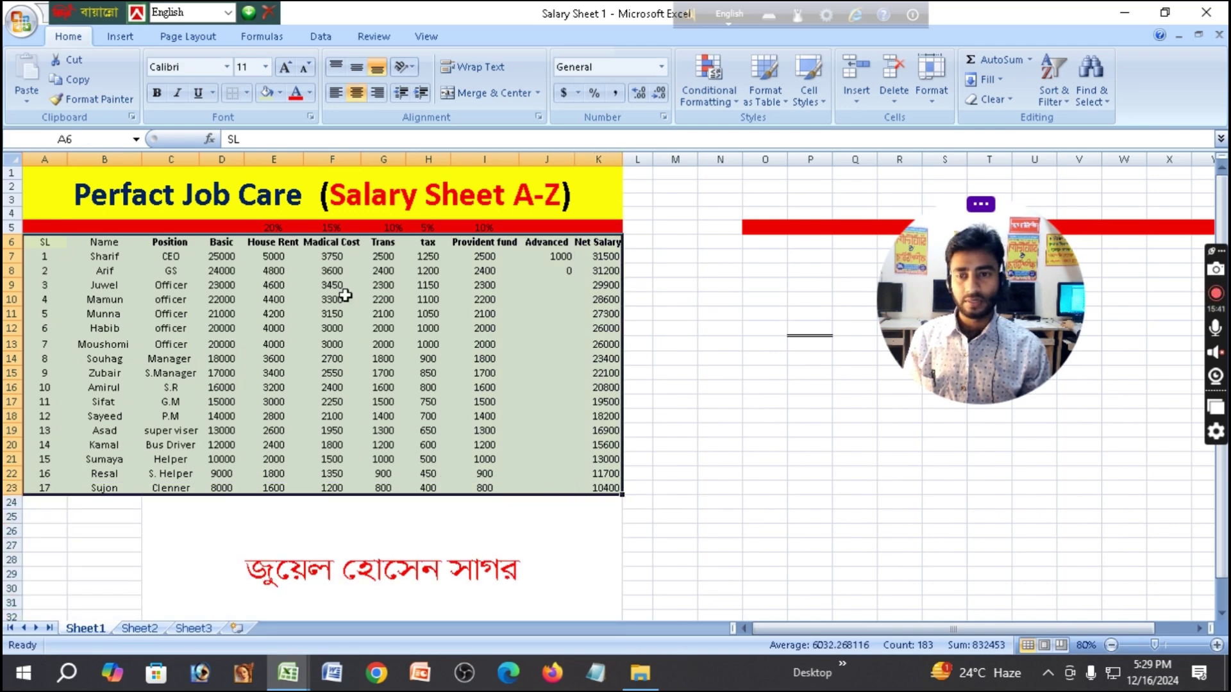
click(310, 95)
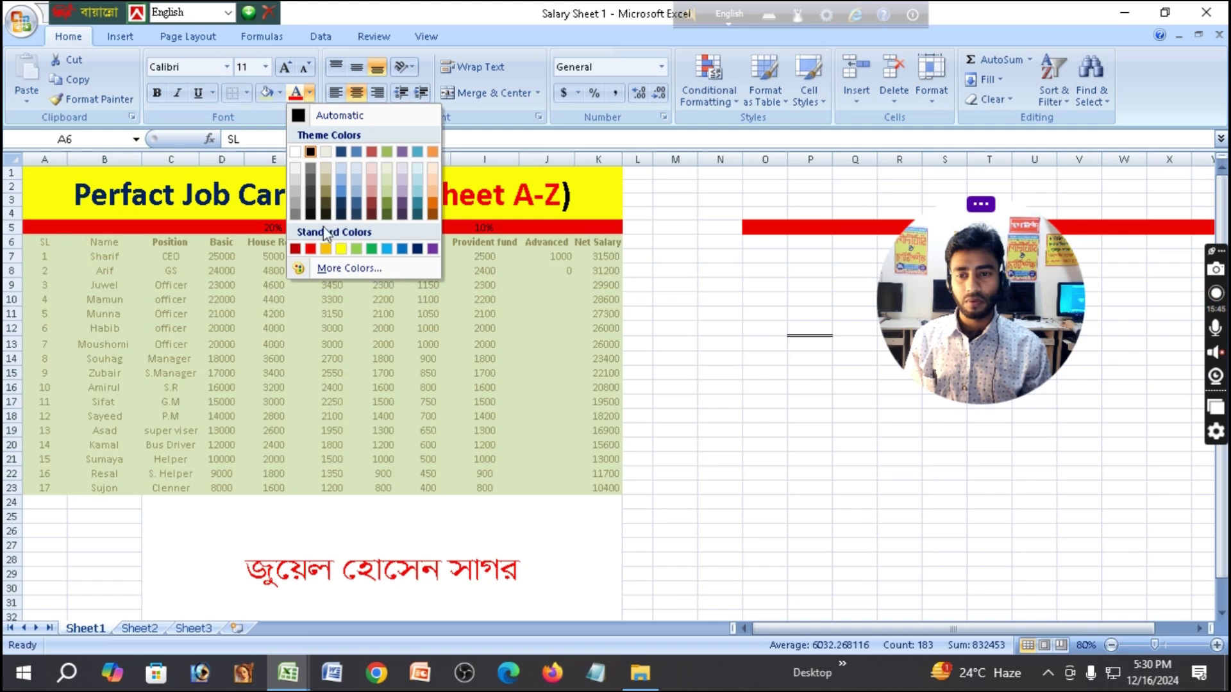
click(417, 249)
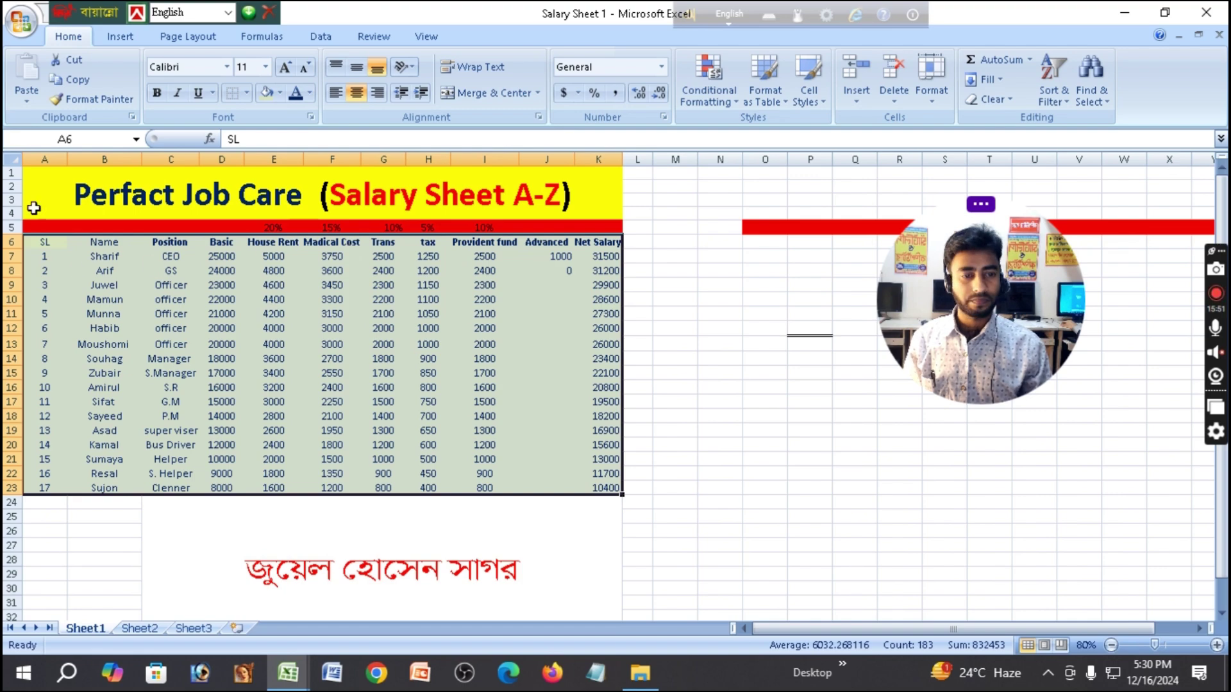
click(307, 326)
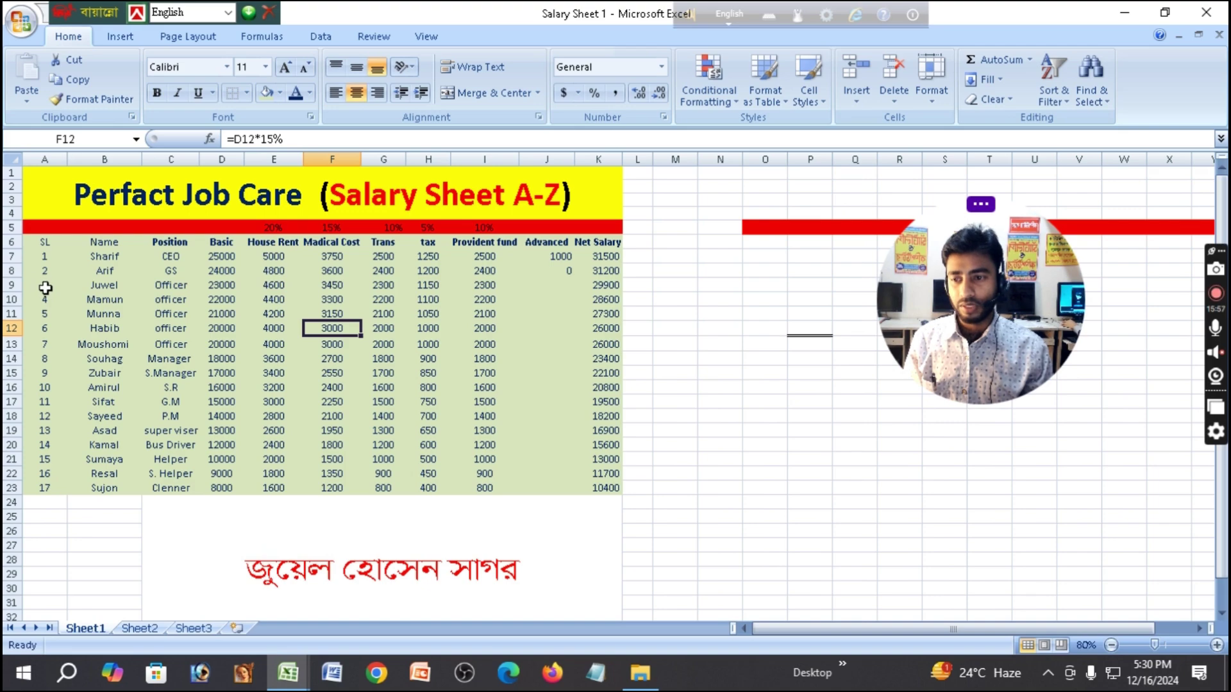
Clear all the SL serial numbers from column A, A7 downward.
drag(44, 279, 47, 494)
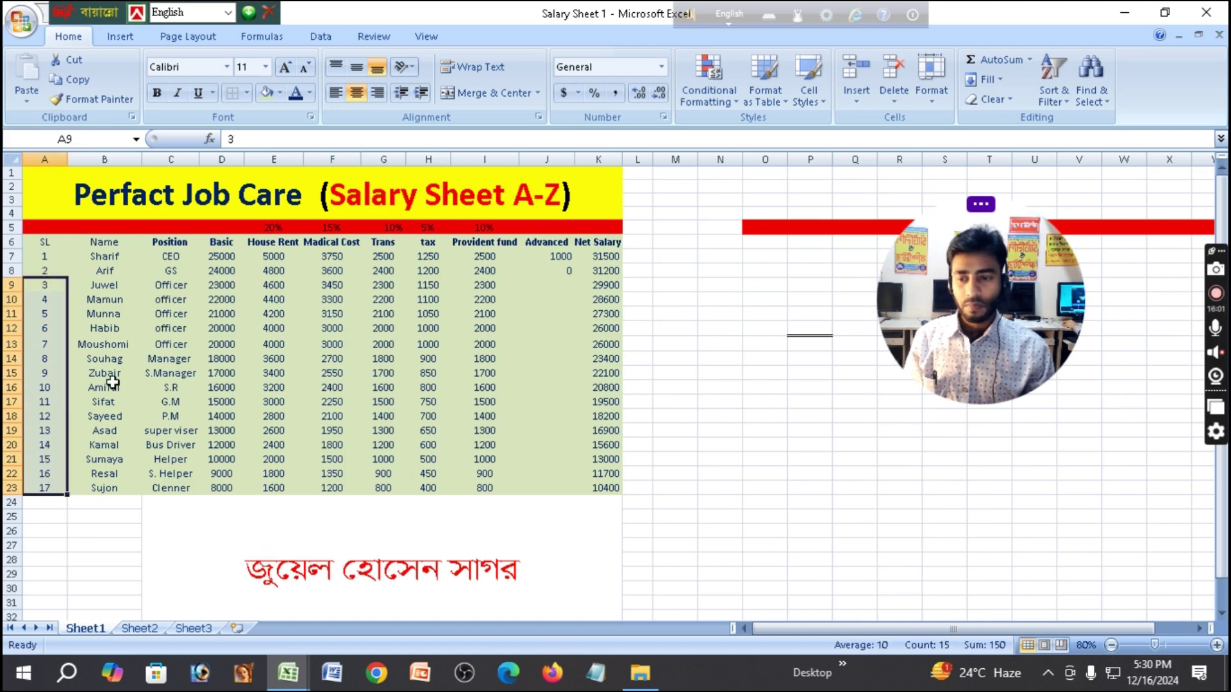
key(Delete)
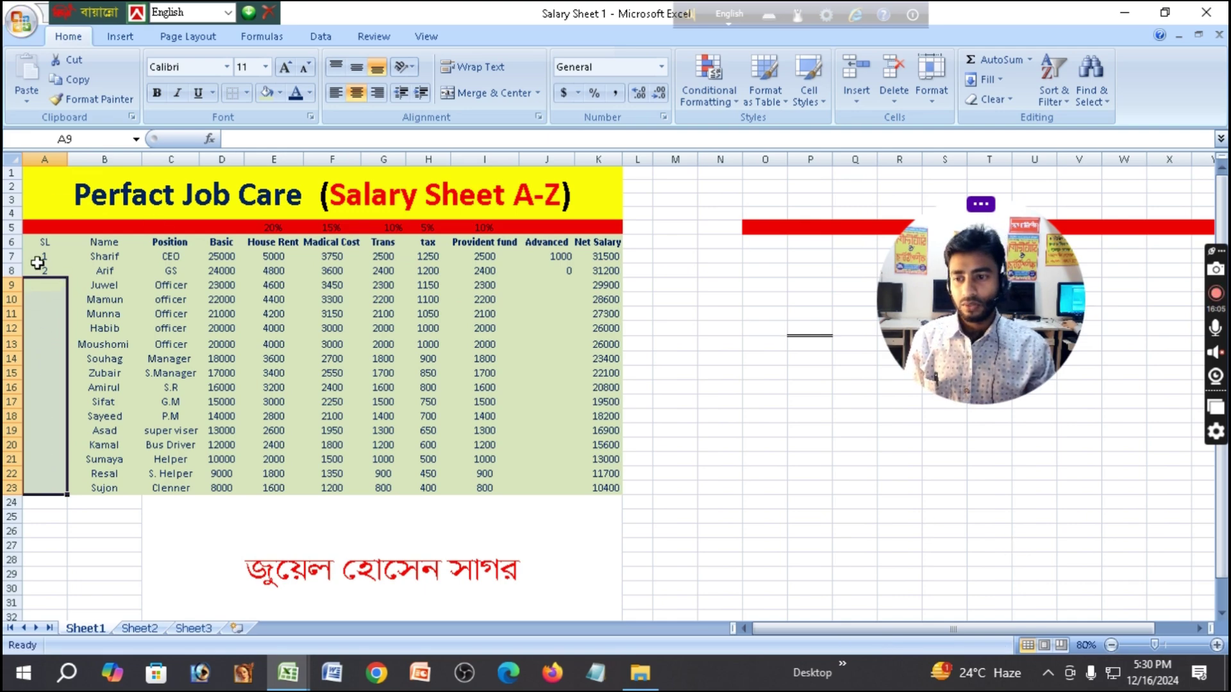
click(49, 259)
click(50, 268)
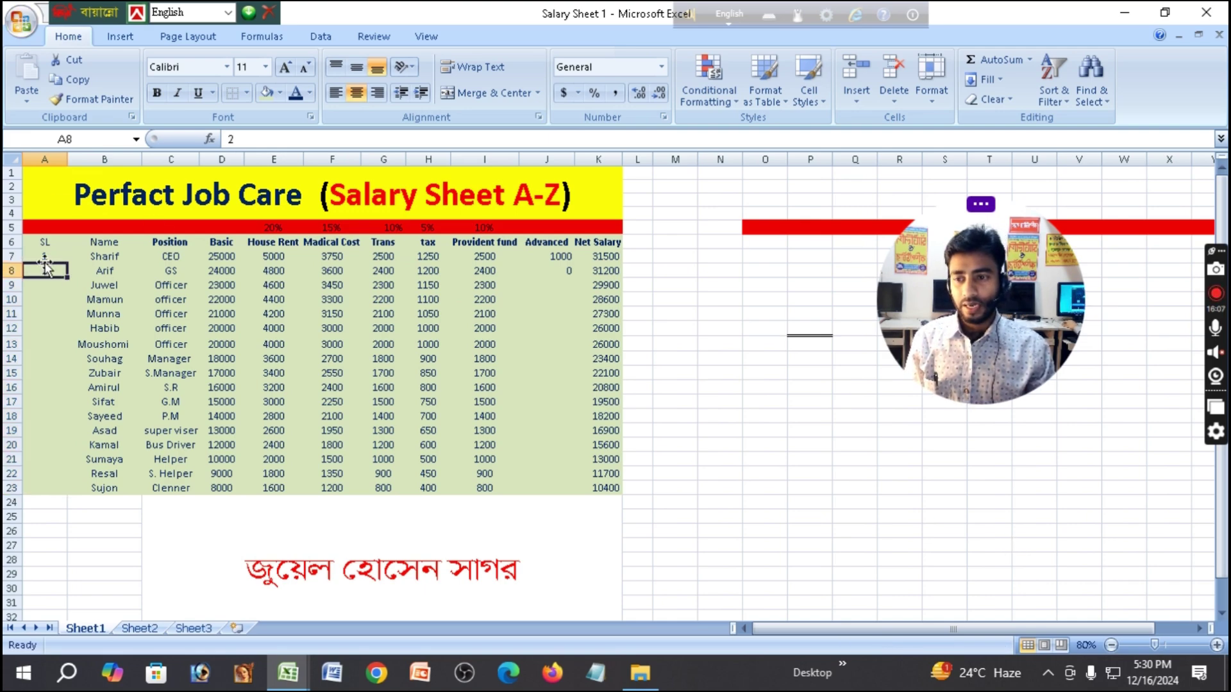
click(45, 257)
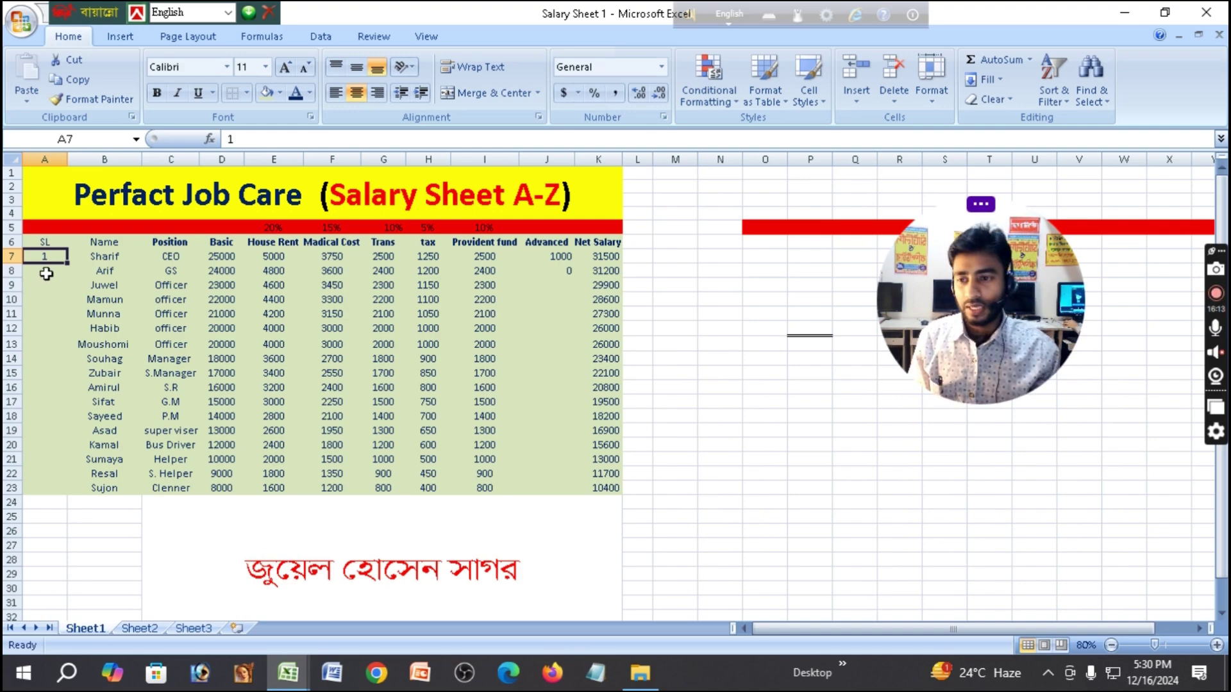
click(46, 272)
click(48, 259)
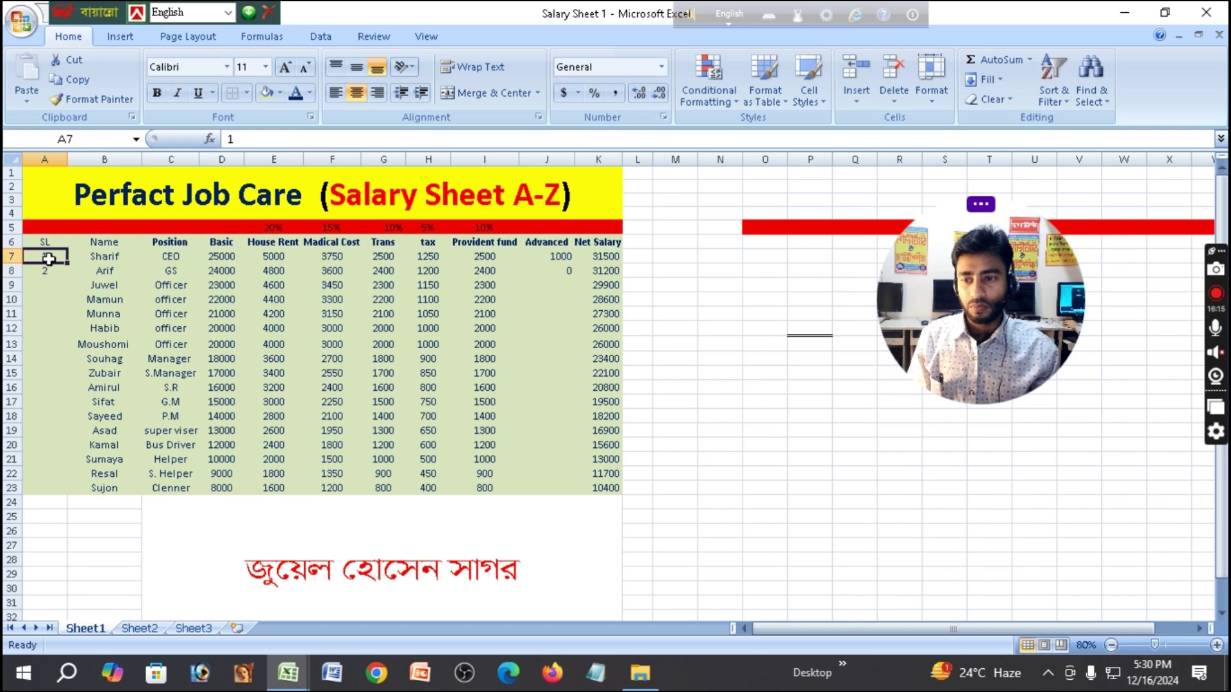
drag(52, 261, 51, 272)
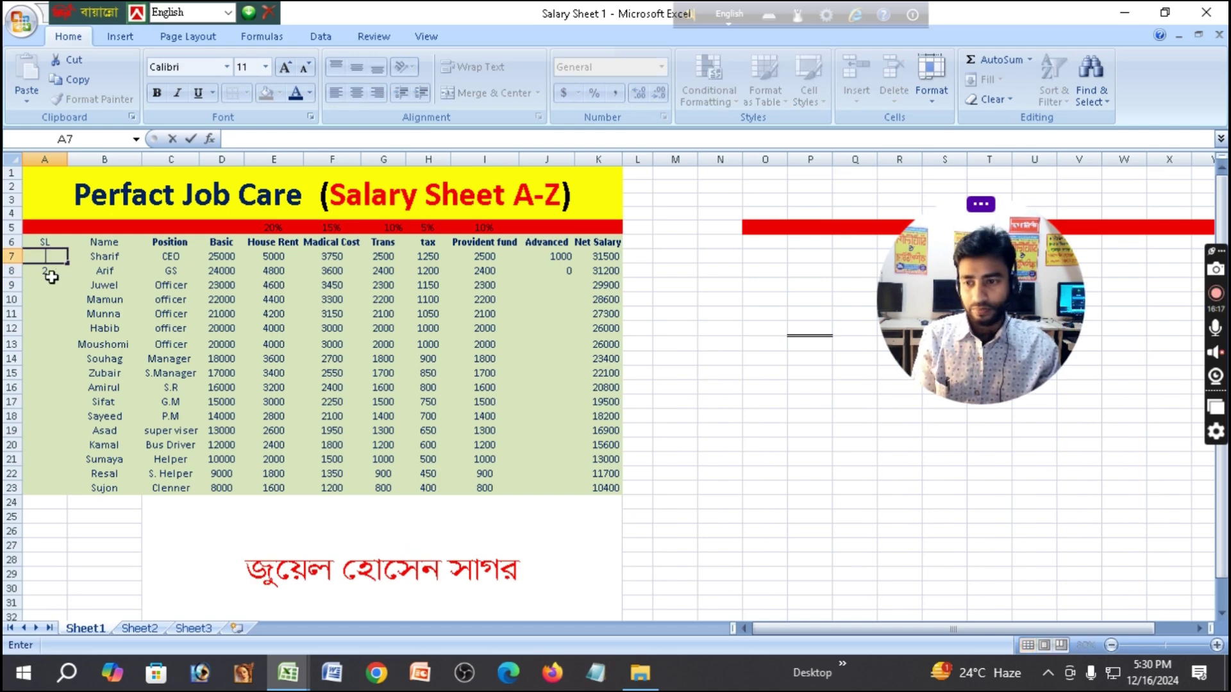
key(Delete)
Enter 1 and 2 in A7:A8 and drag the fill handle to extend the series down column A.
key(Down)
key(Down)
key(Down)
key(Down)
click(48, 256)
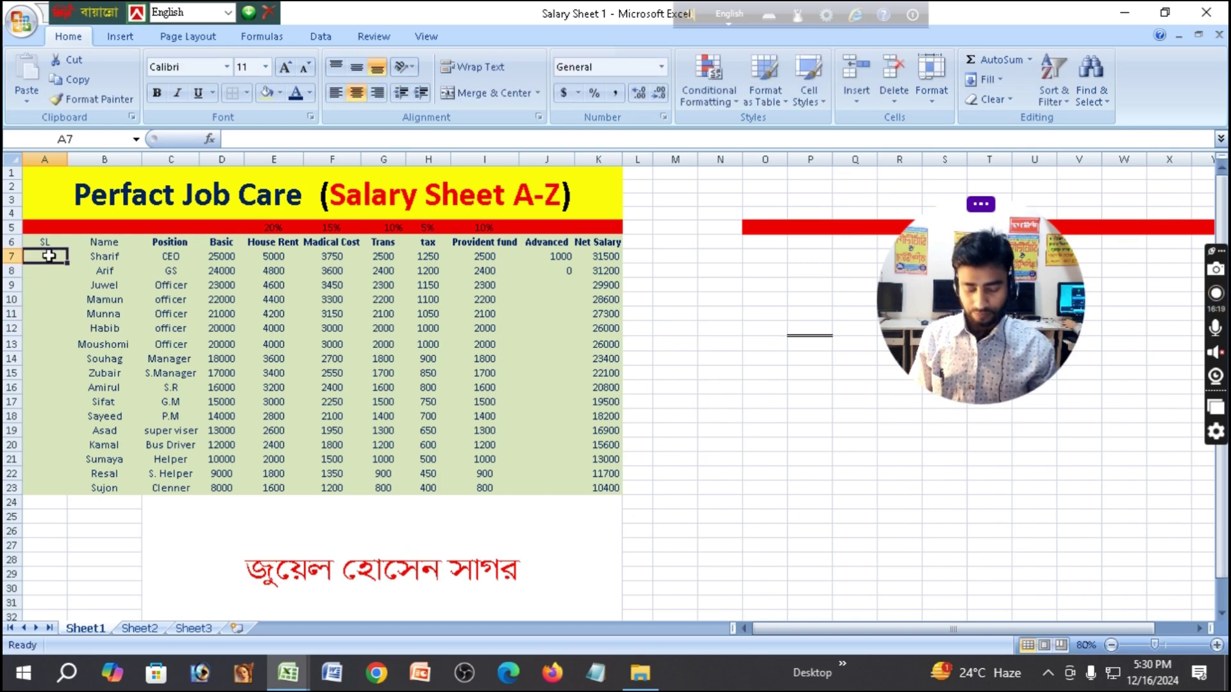
text(1)
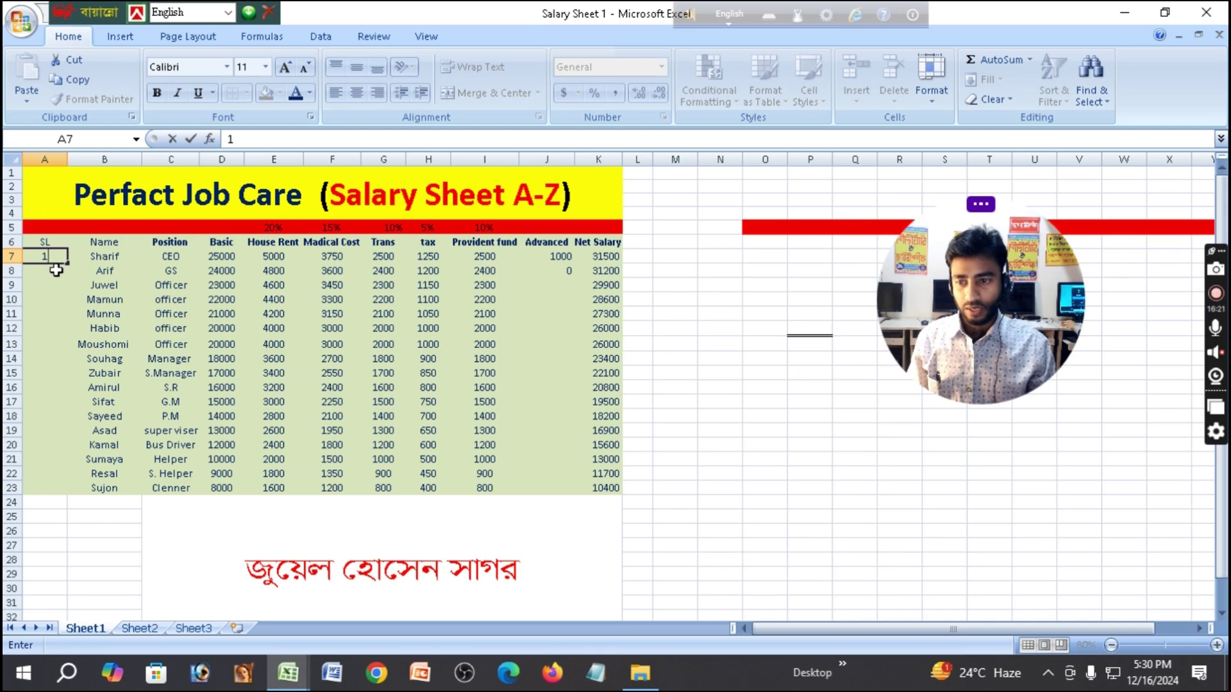
click(53, 270)
text(2)
click(55, 300)
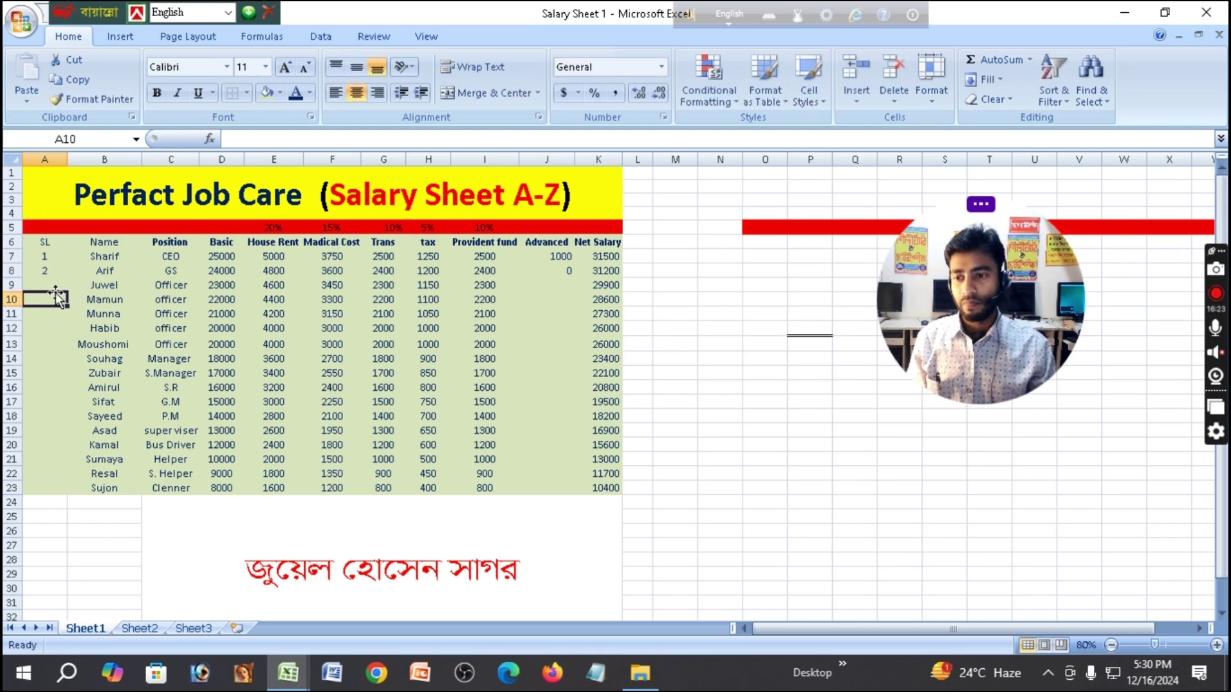
drag(45, 257, 48, 274)
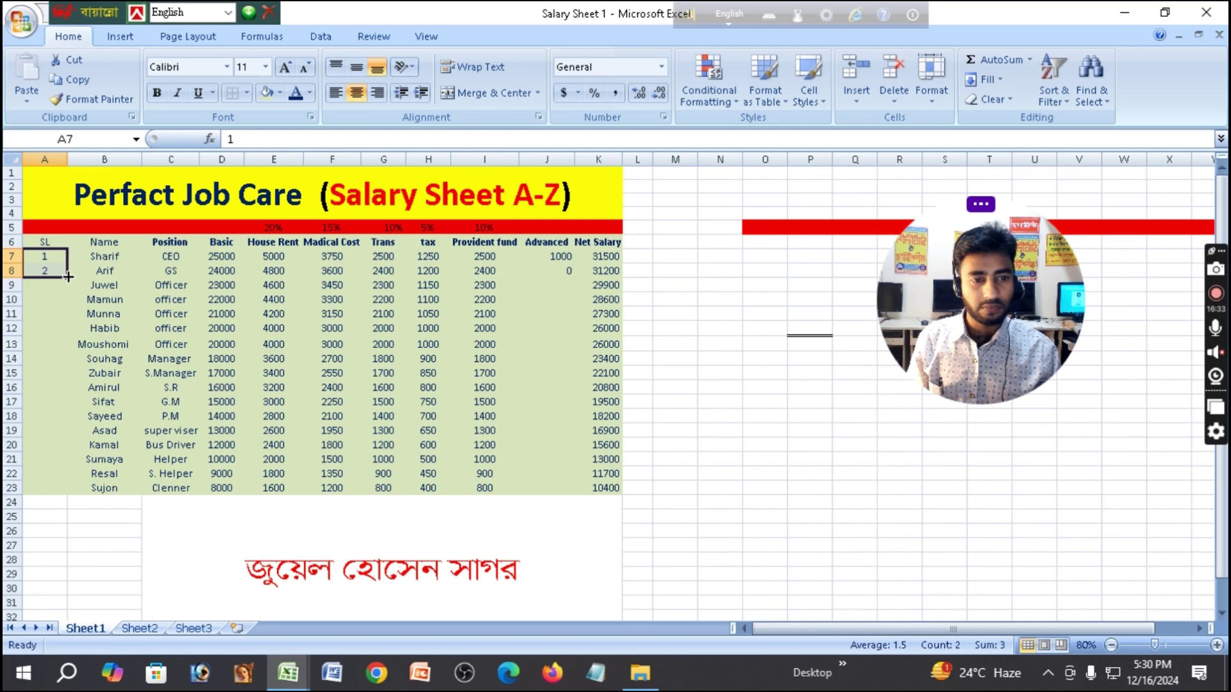
drag(68, 277, 102, 645)
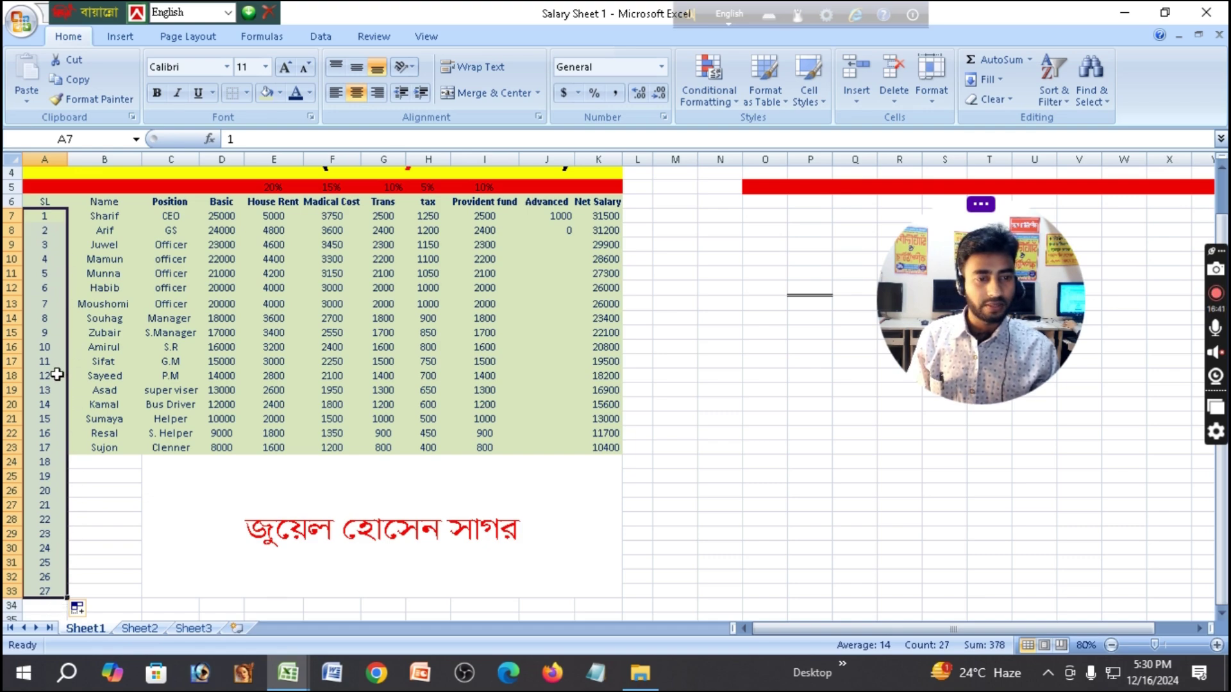
scroll(58, 374, up, 1)
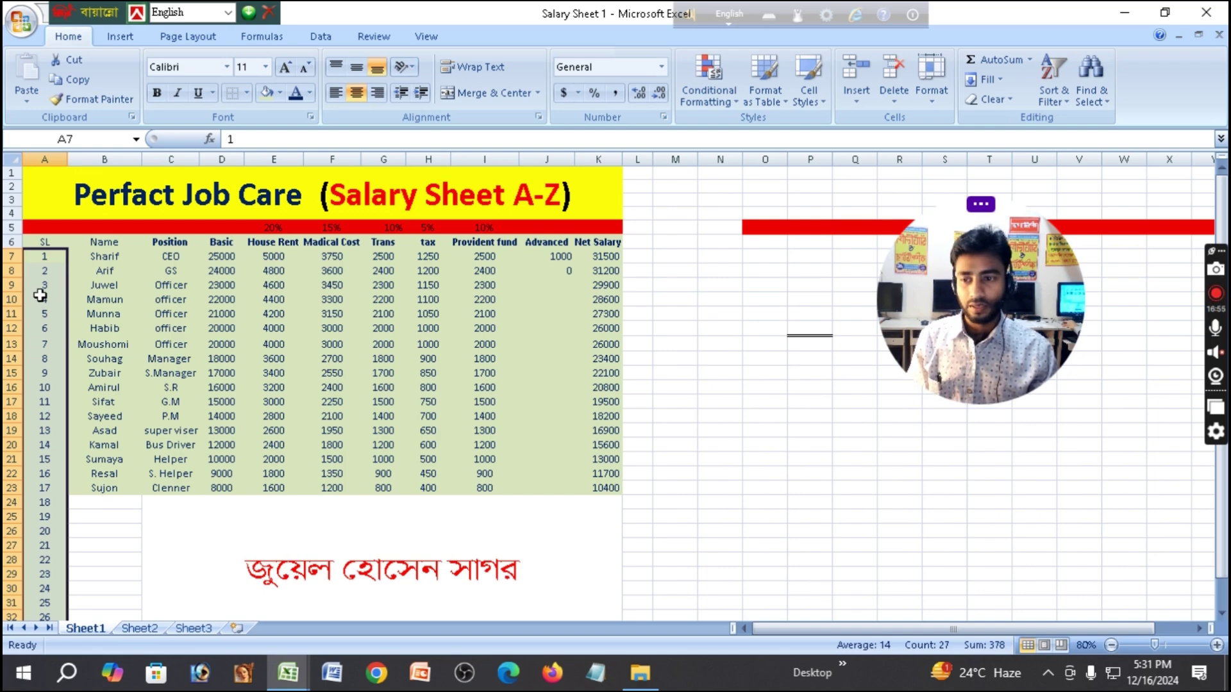
Type 1 in A7, copy it down column A, then delete the repeated 1s.
click(72, 286)
click(46, 259)
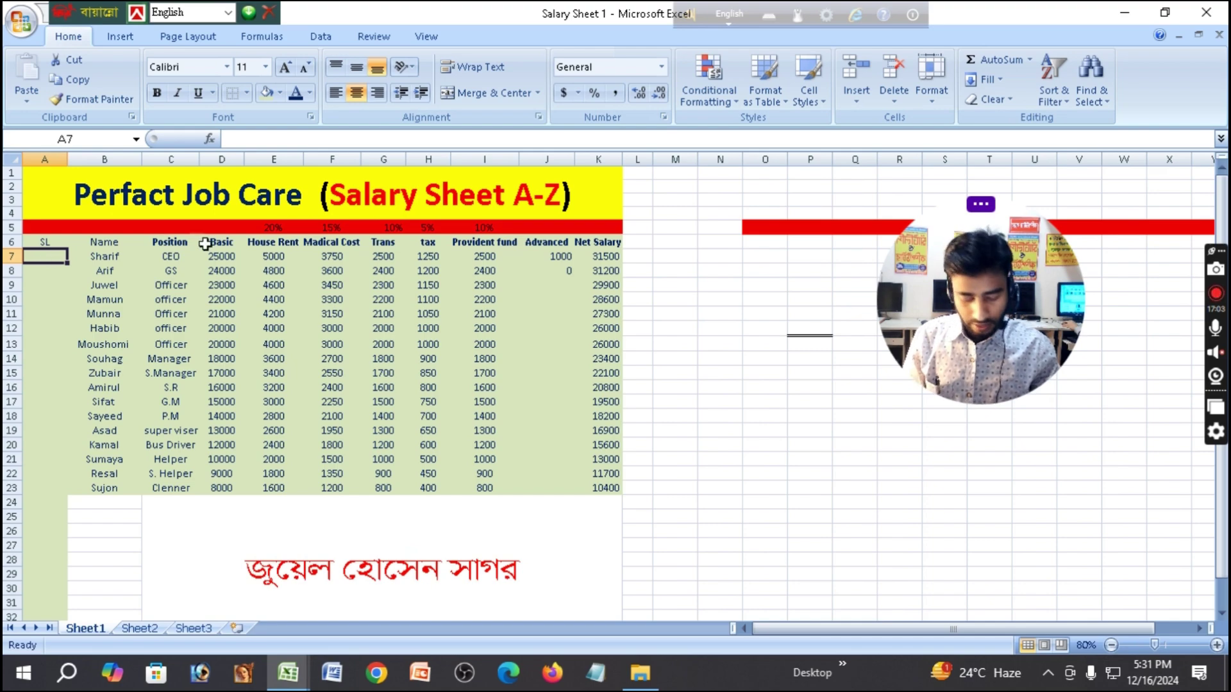
text(1)
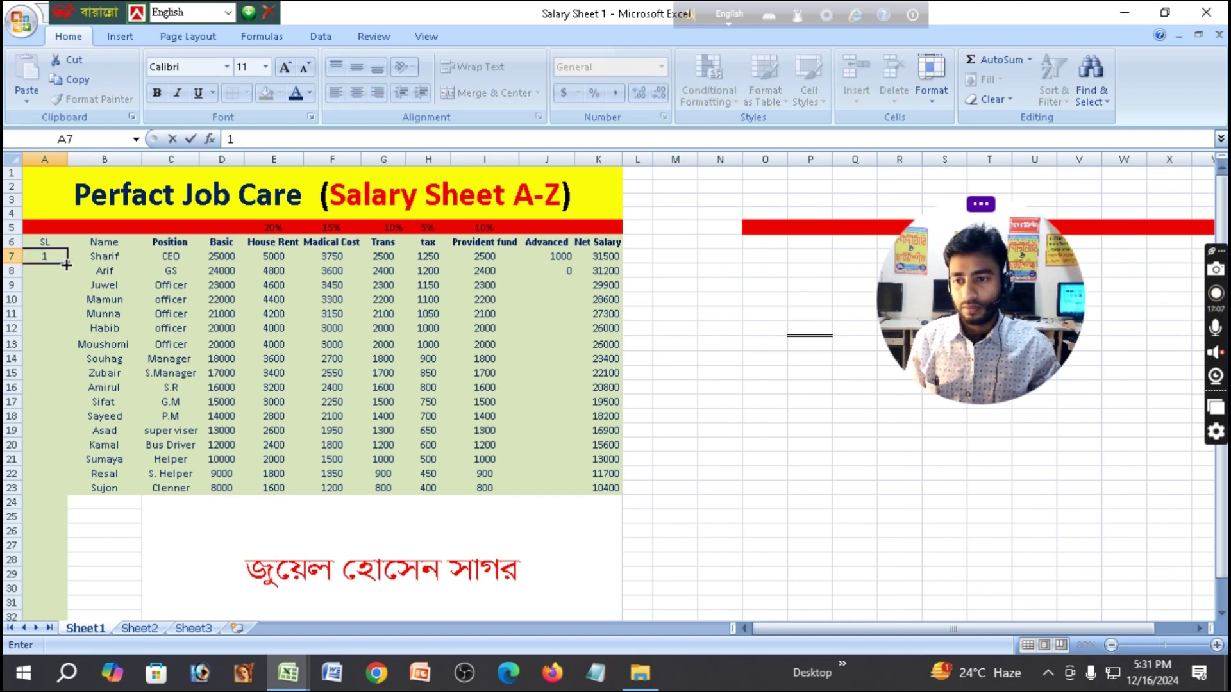
drag(67, 264, 51, 574)
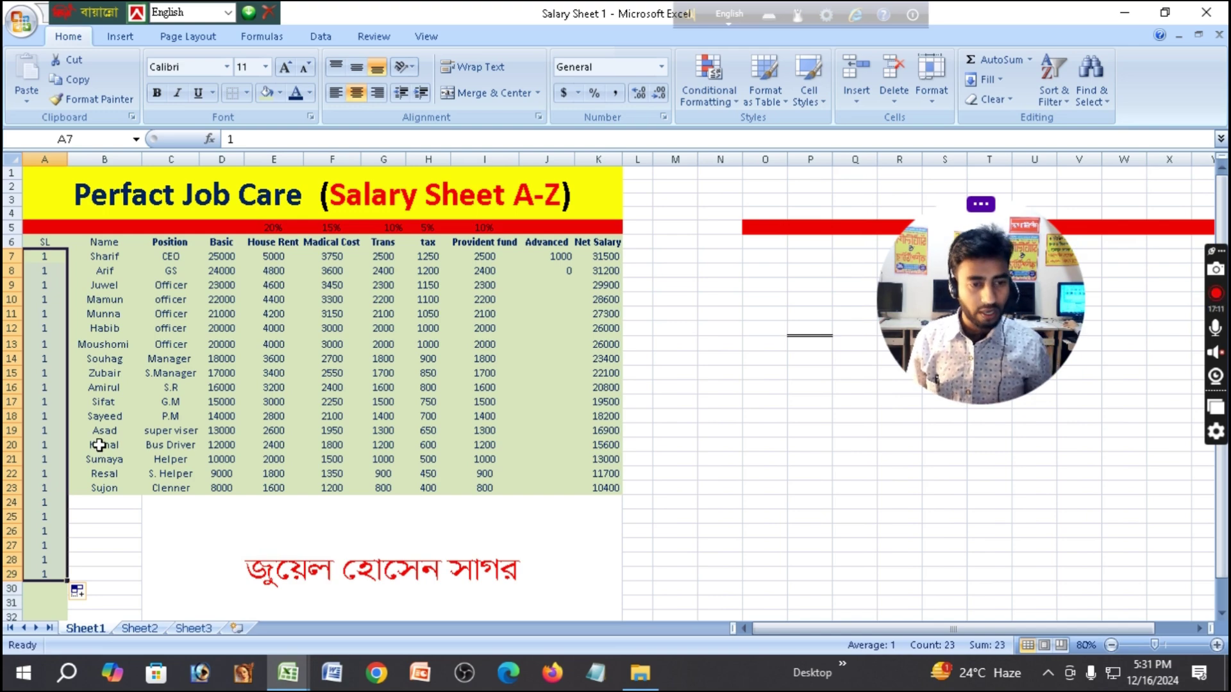
key(Delete)
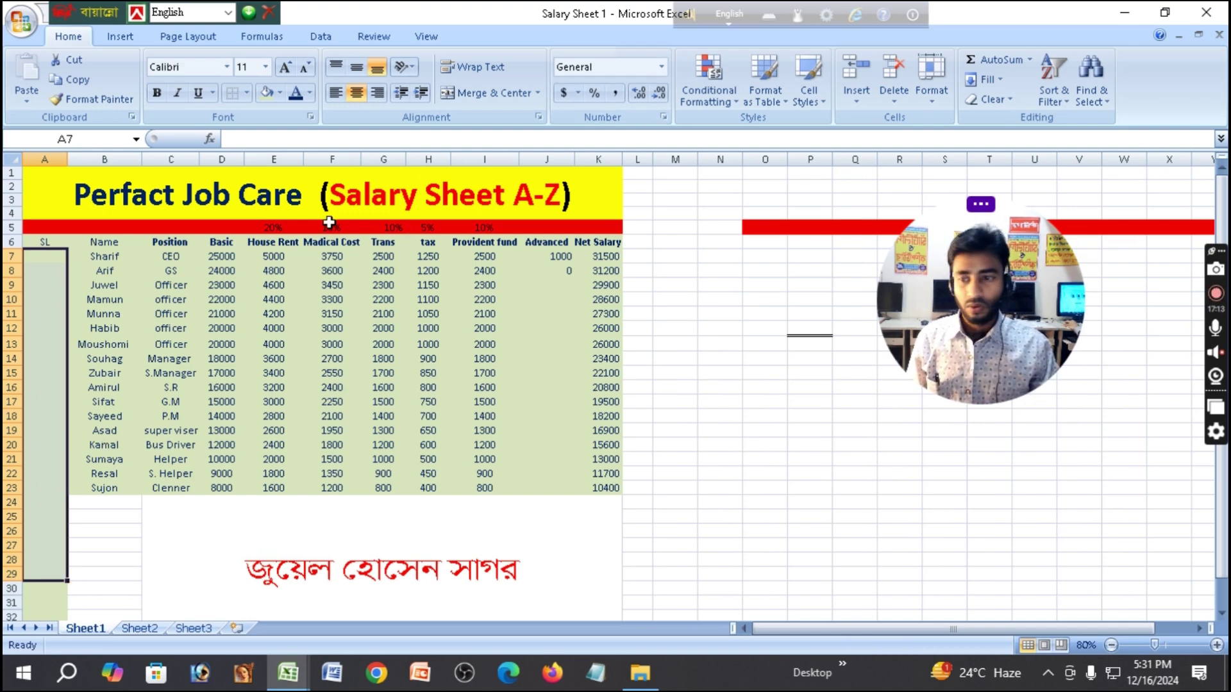
Enter 1 in A7 and 2 in A8, then select them as the series start.
click(43, 259)
text(1)
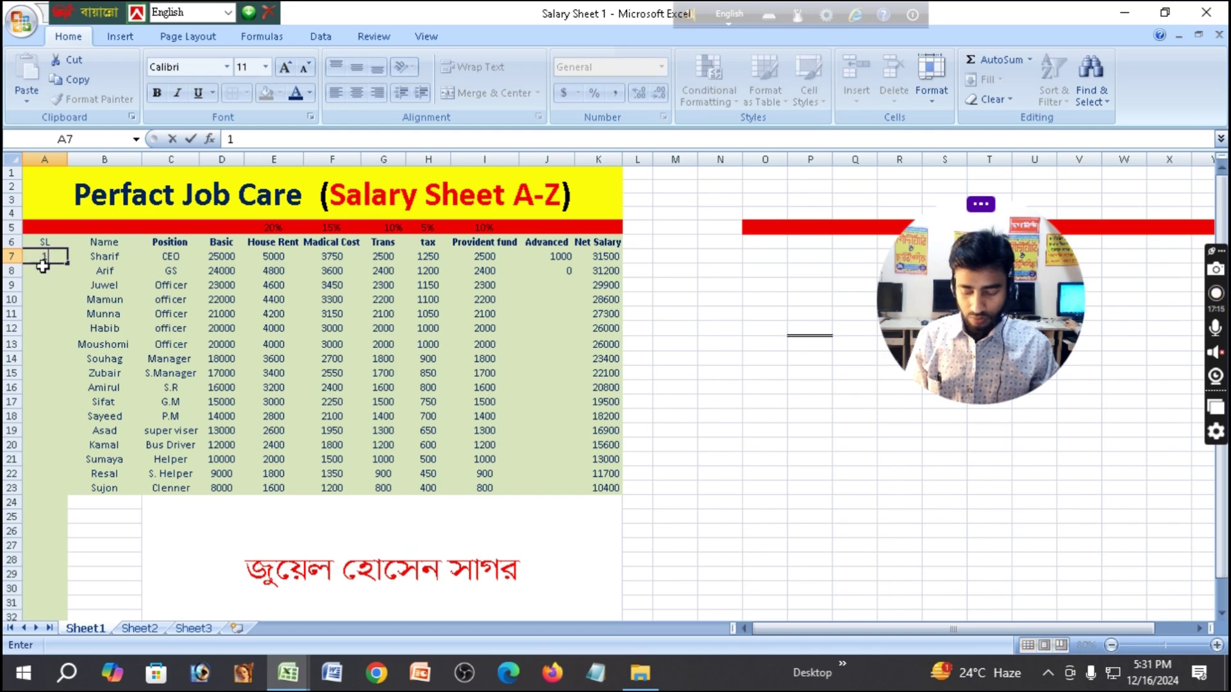
key(Return)
text(2)
drag(52, 256, 71, 492)
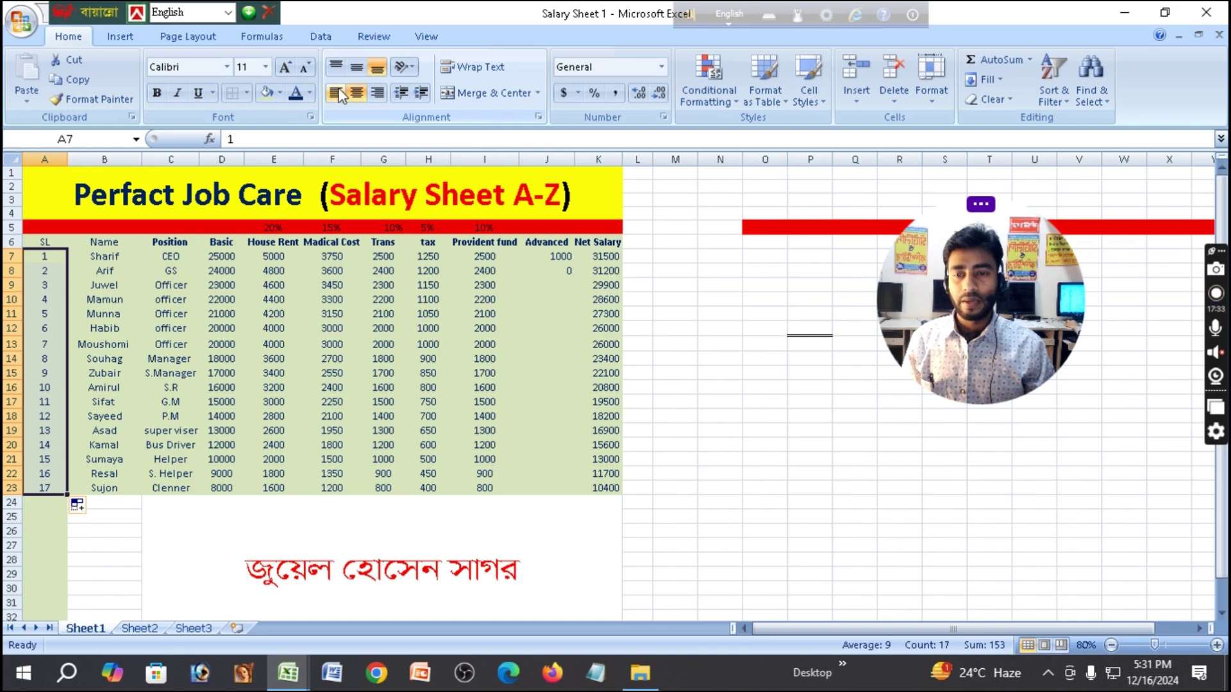
Select the merged title and compare left, centre and right alignment, ending horizontally centred.
click(332, 313)
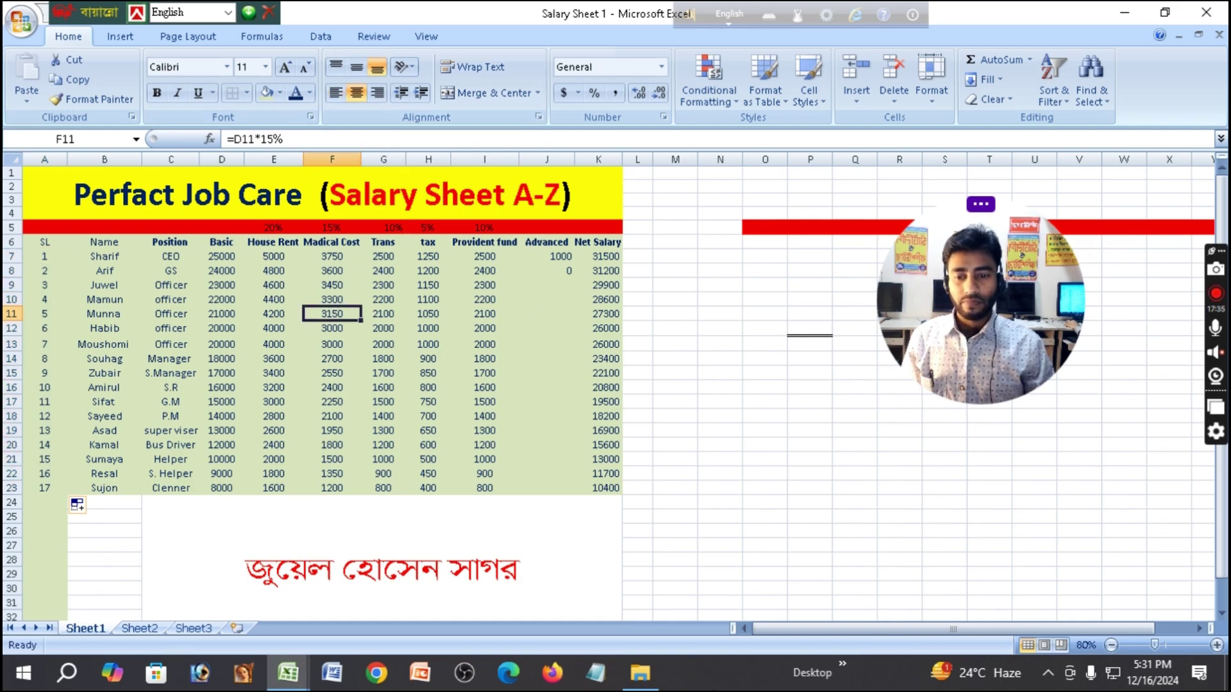
click(101, 196)
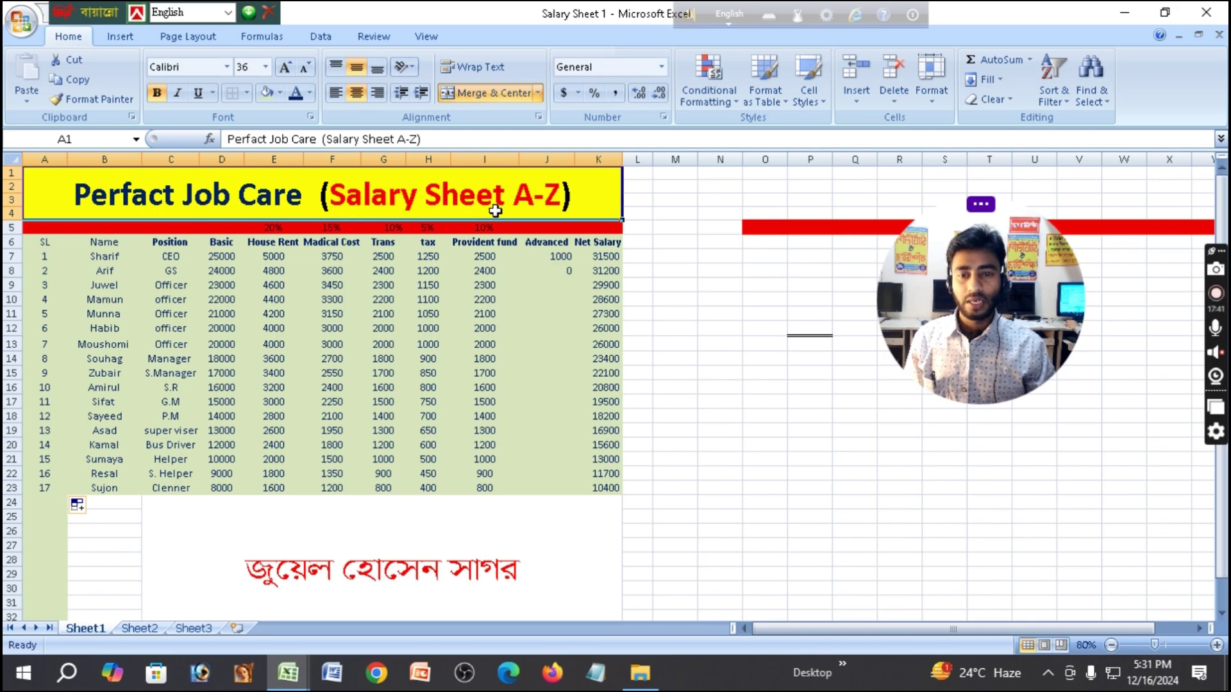
click(334, 96)
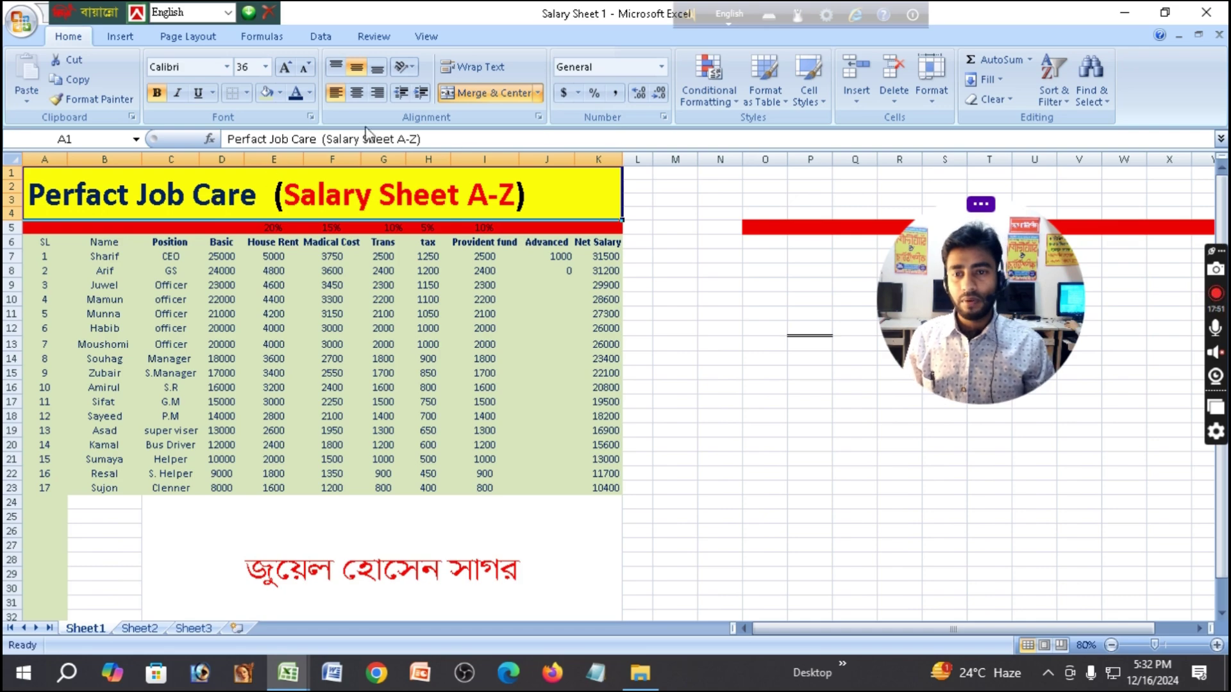
click(356, 98)
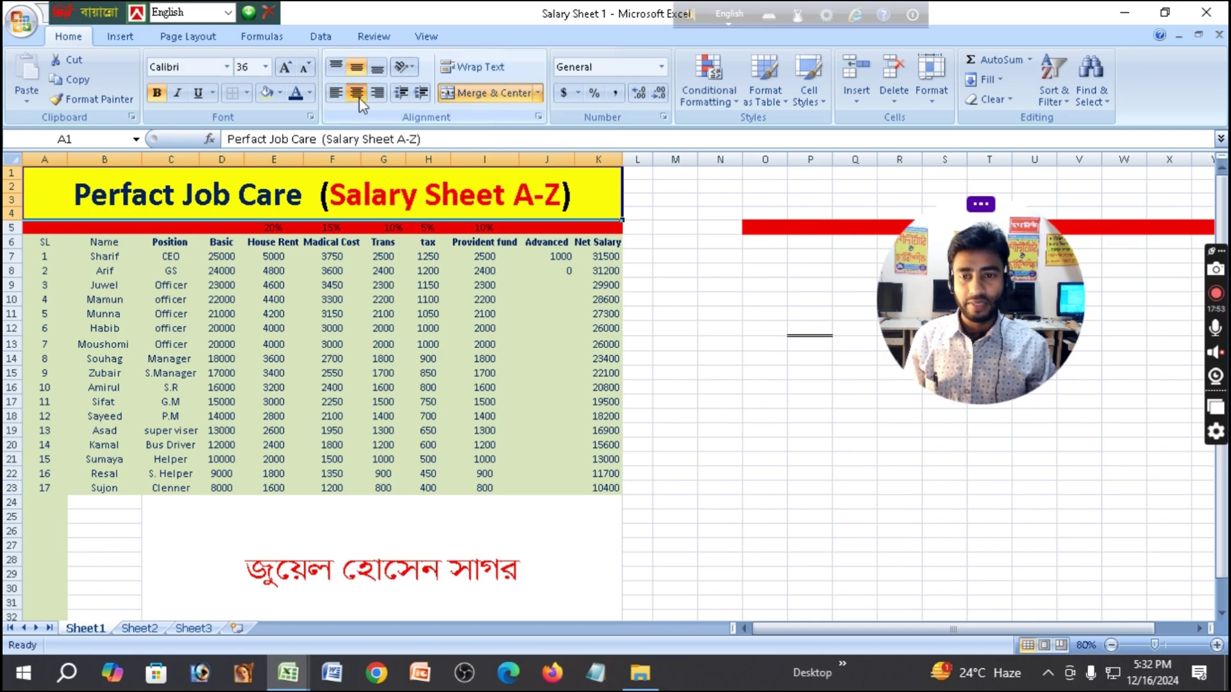
click(377, 94)
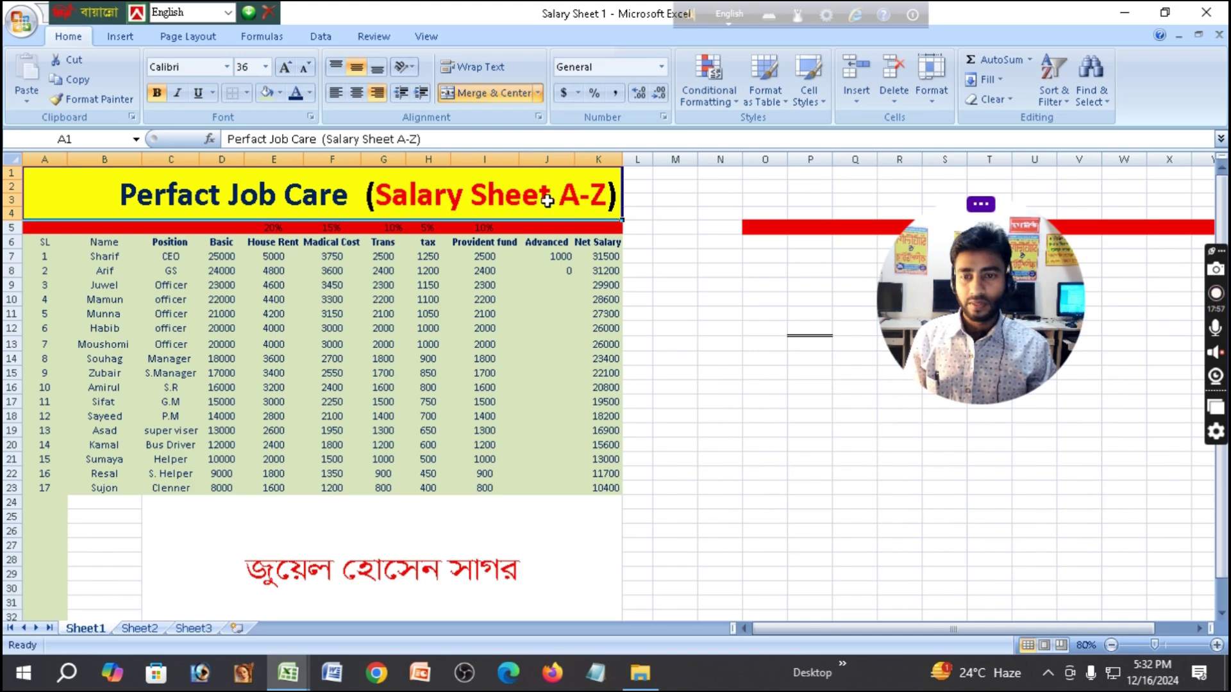
click(337, 94)
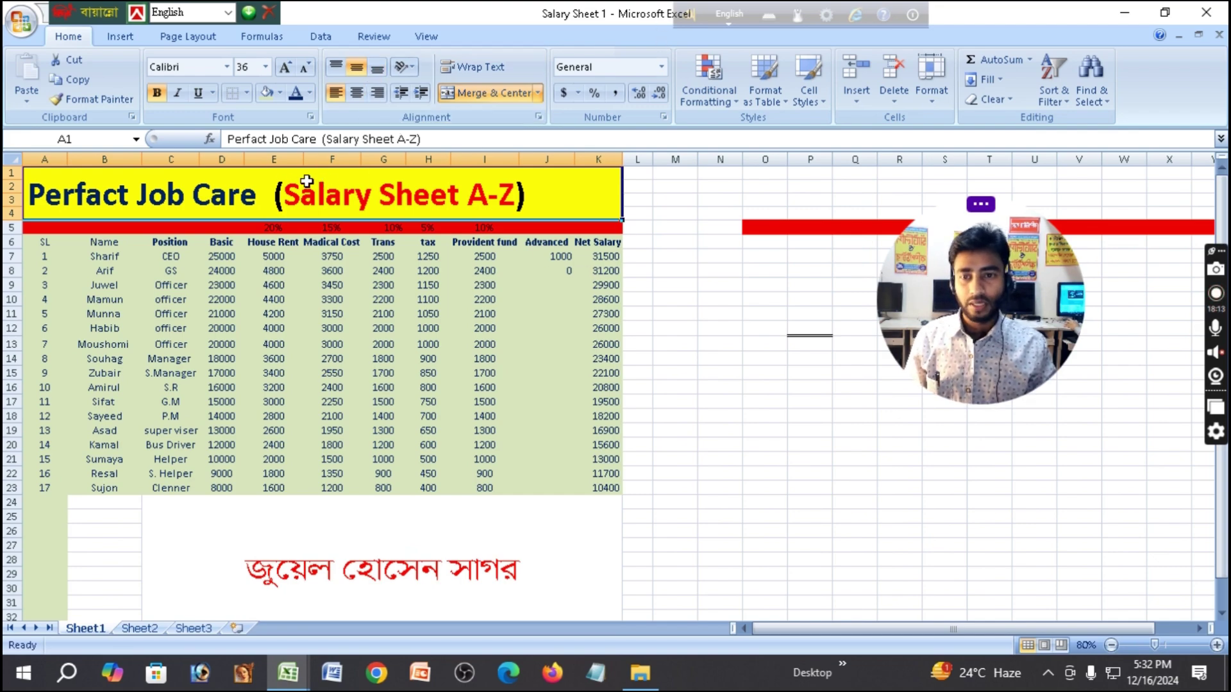
click(356, 93)
click(377, 92)
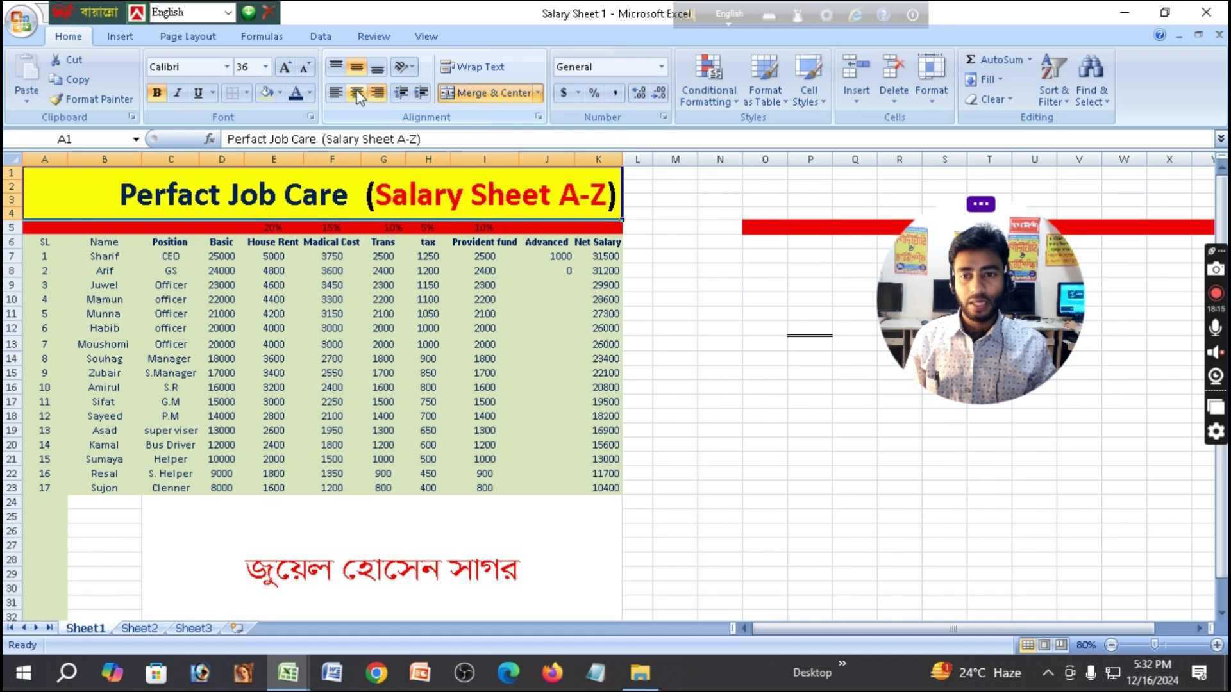
click(357, 93)
click(335, 93)
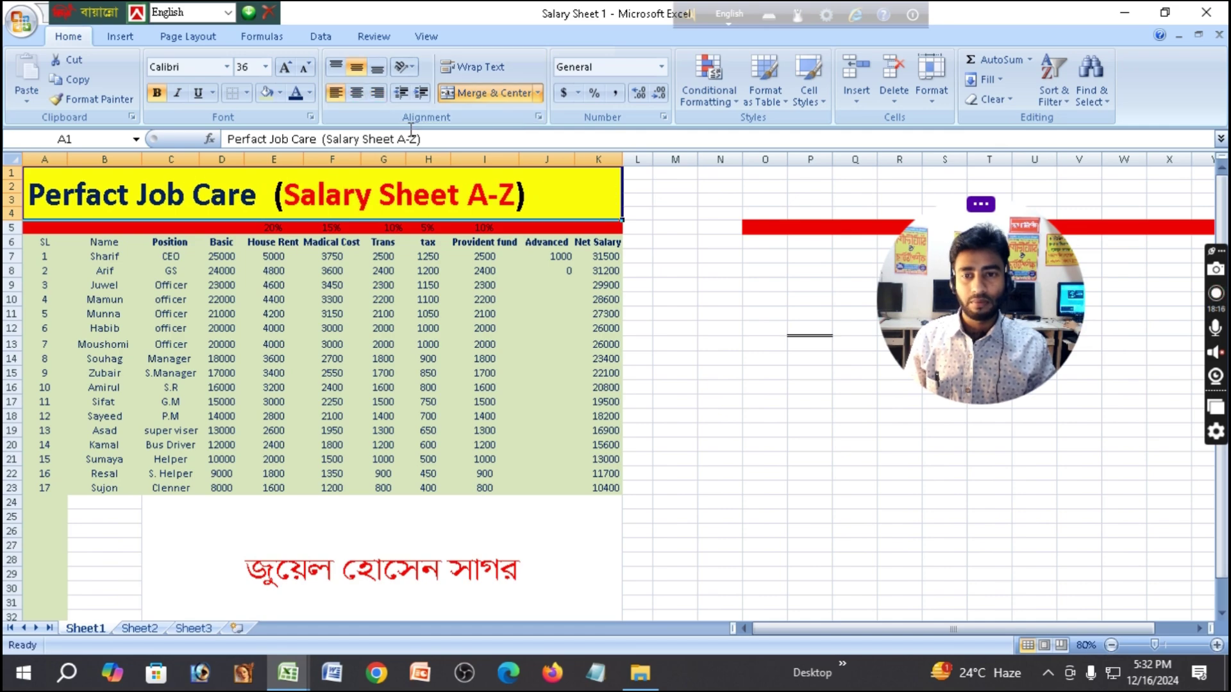
click(357, 93)
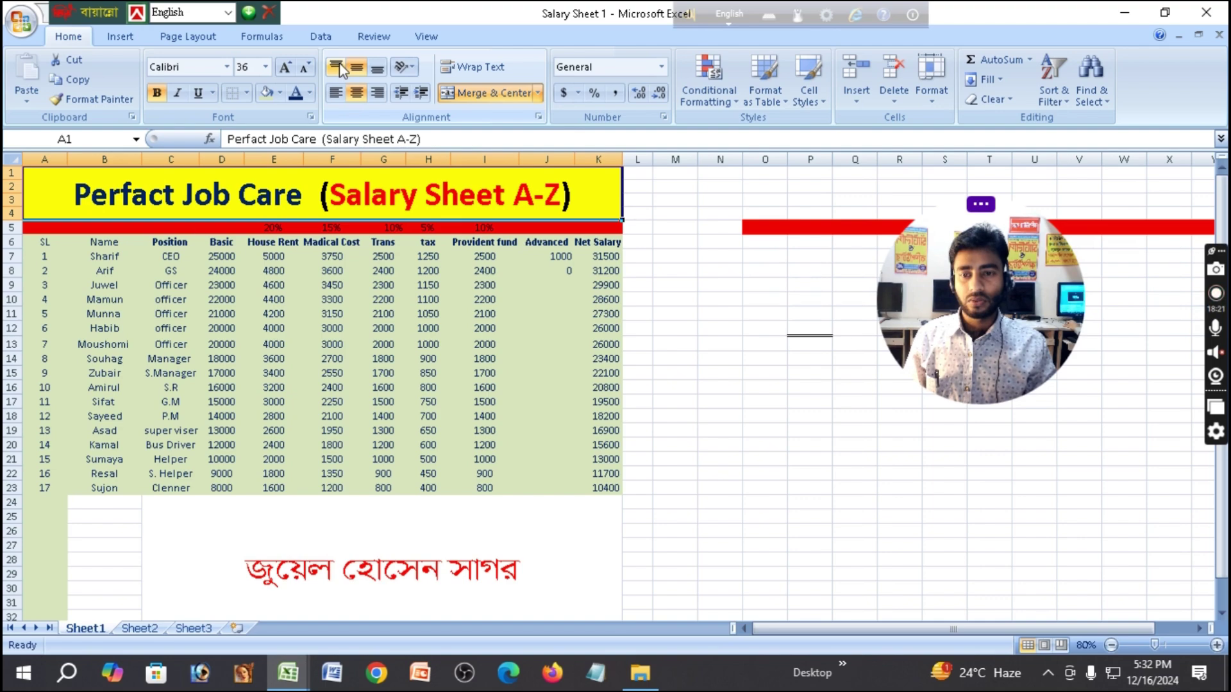
Shrink the title to size 26 and compare top, middle and bottom alignment, ending centred both ways.
click(307, 68)
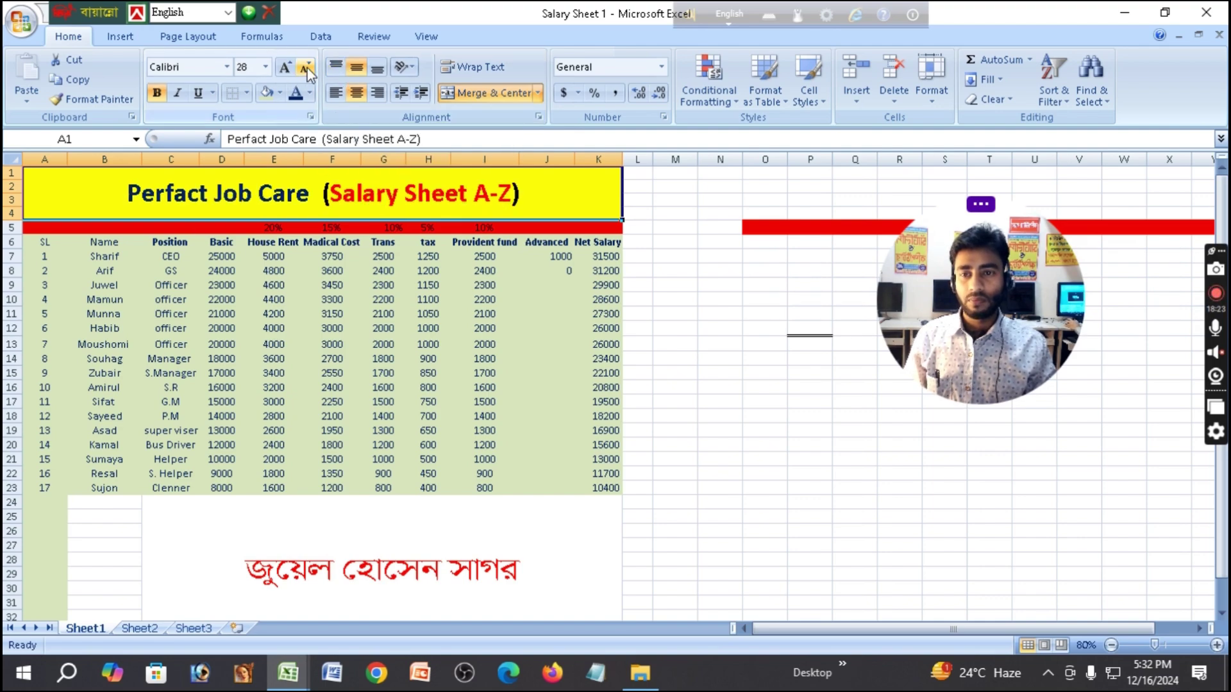
click(306, 68)
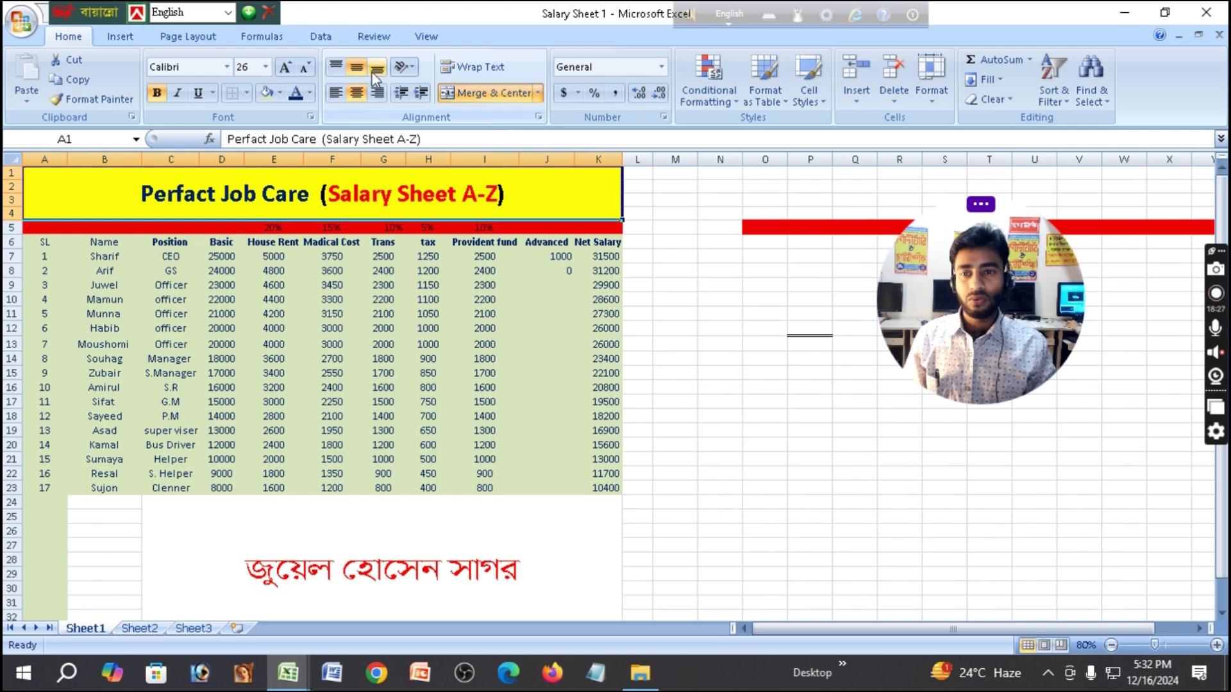
click(338, 68)
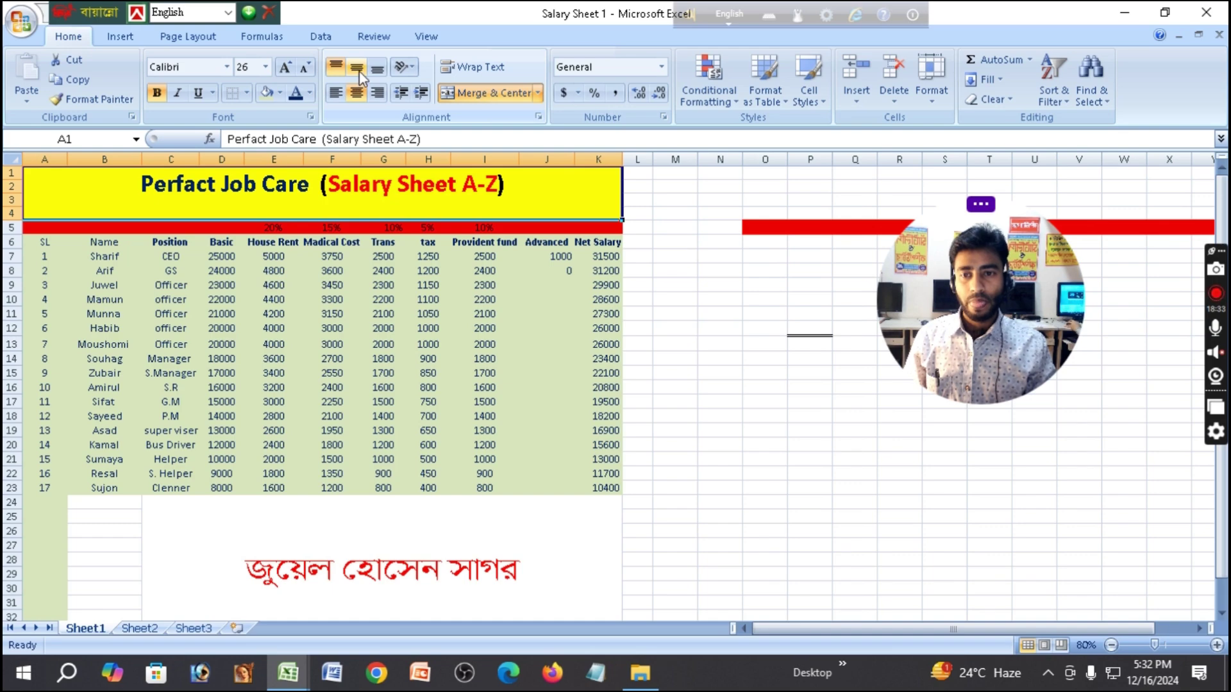
click(359, 71)
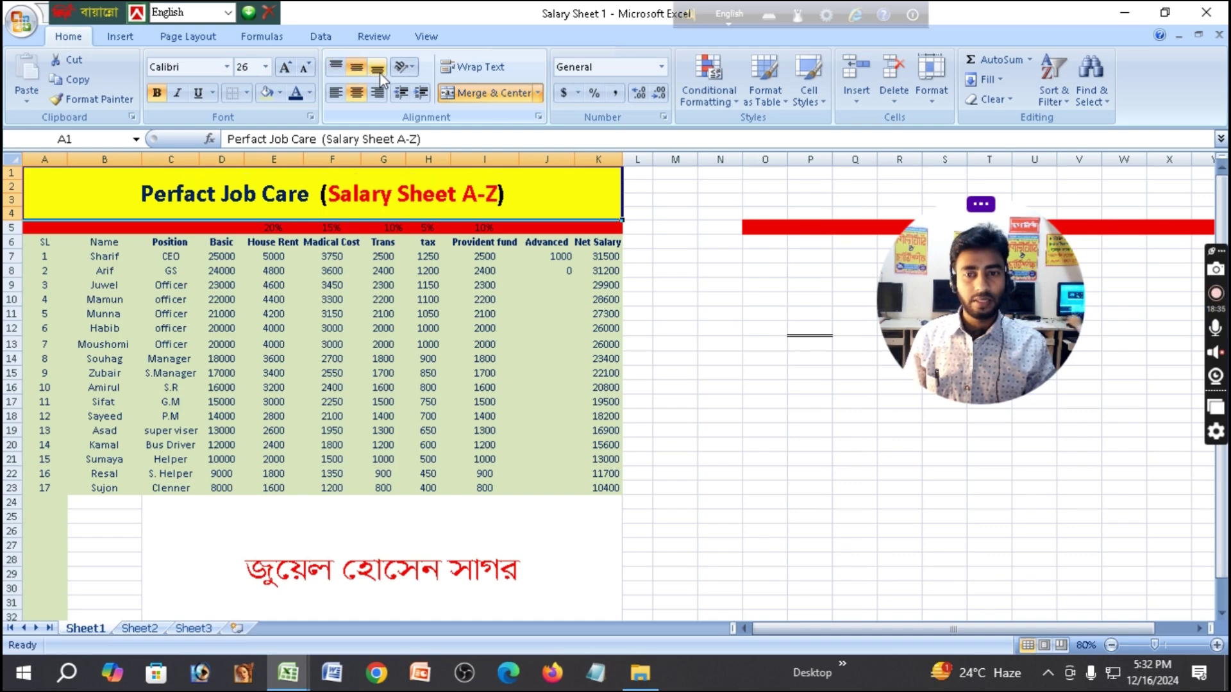
click(378, 72)
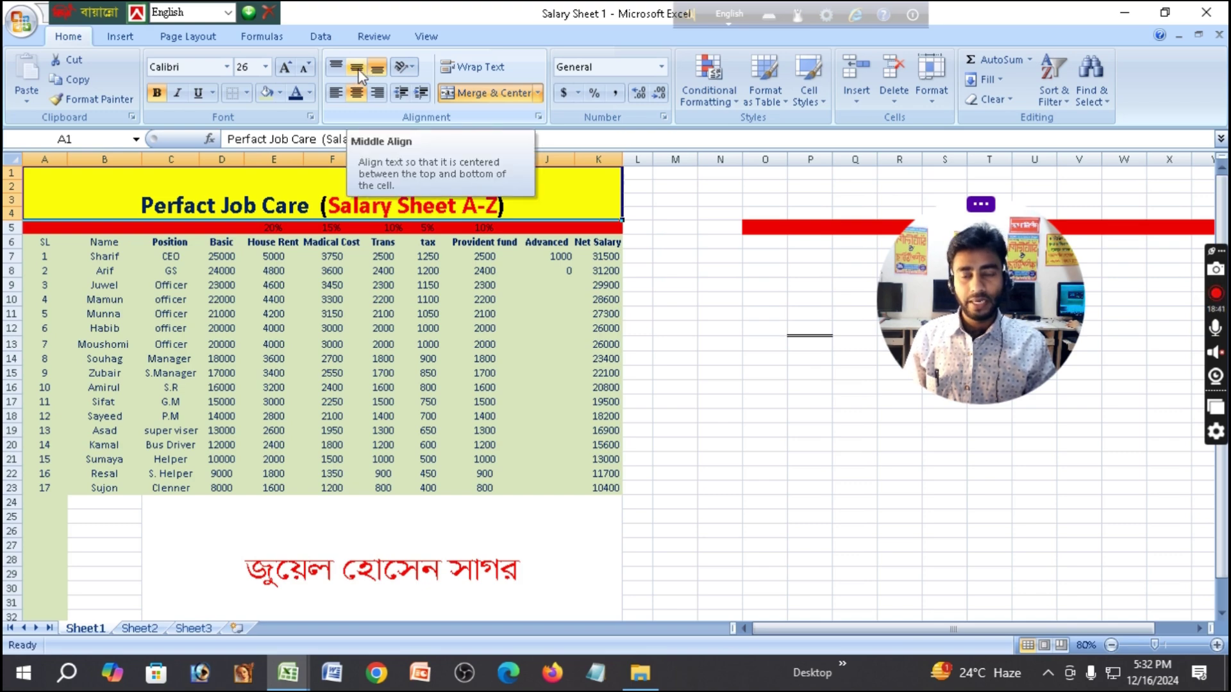
click(357, 93)
click(358, 93)
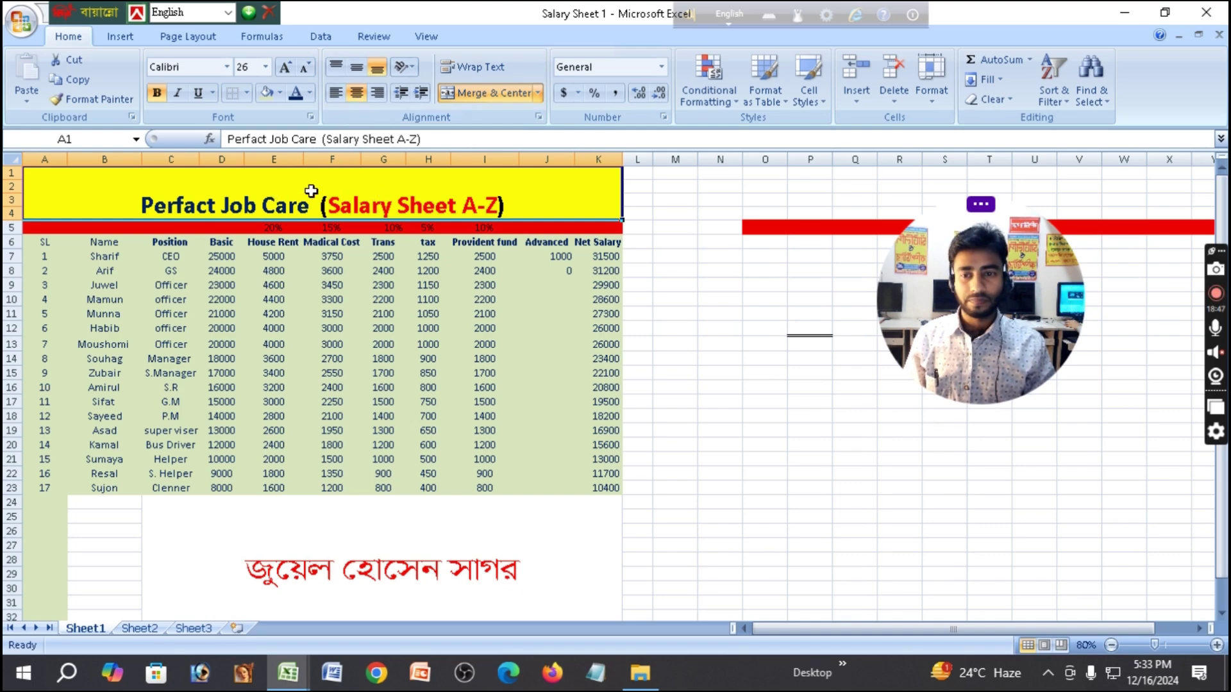
click(359, 68)
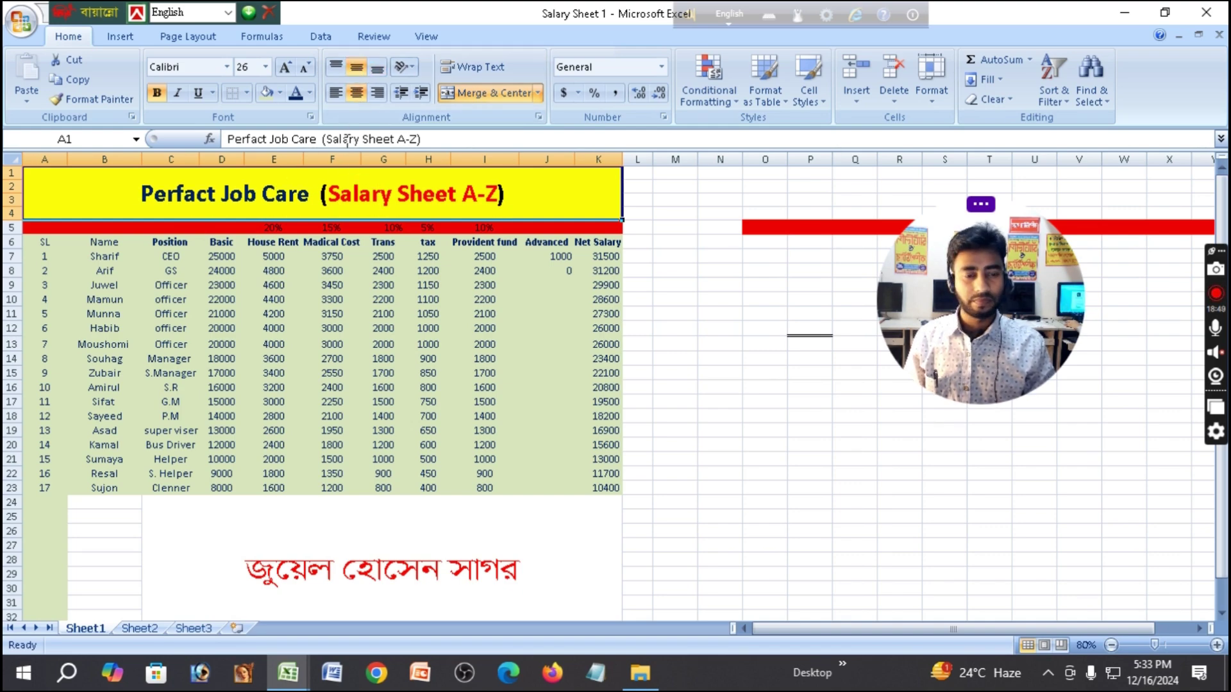
click(357, 94)
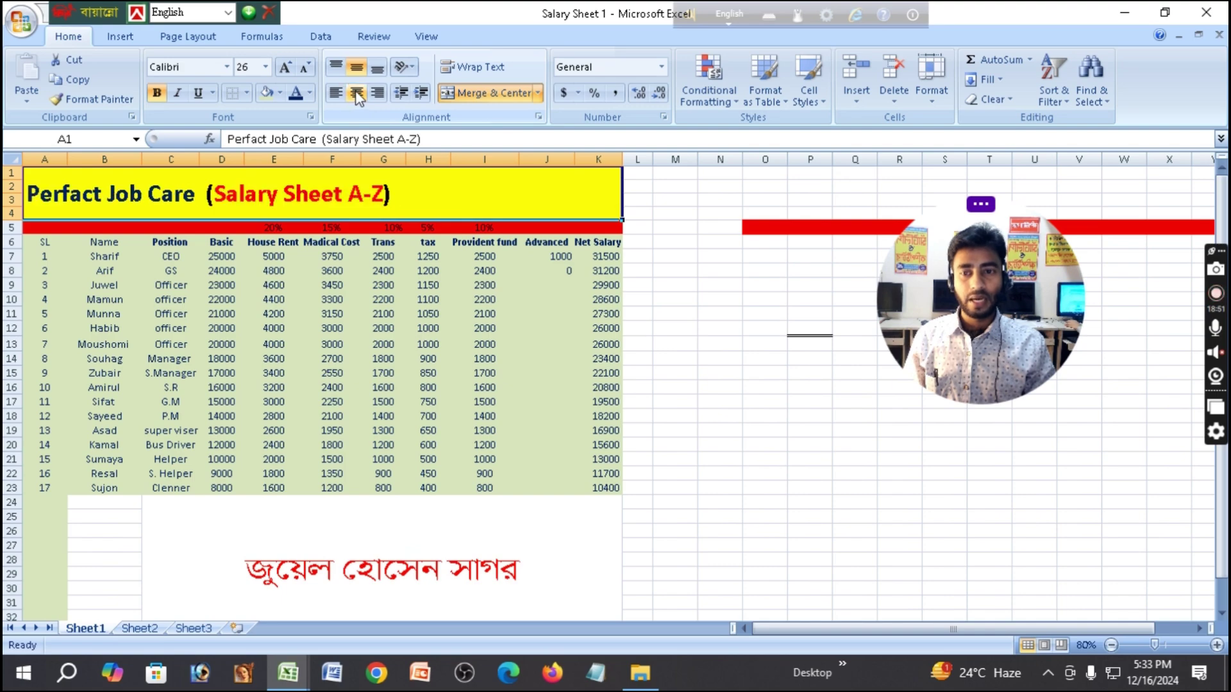
click(357, 67)
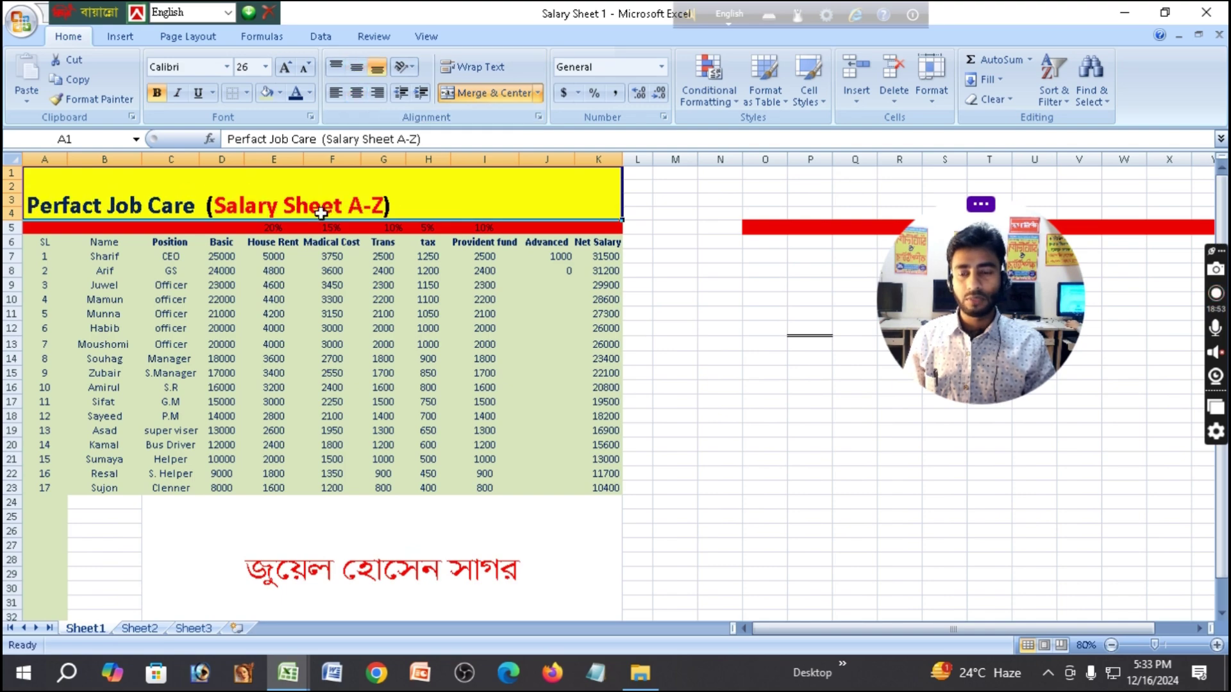
click(358, 96)
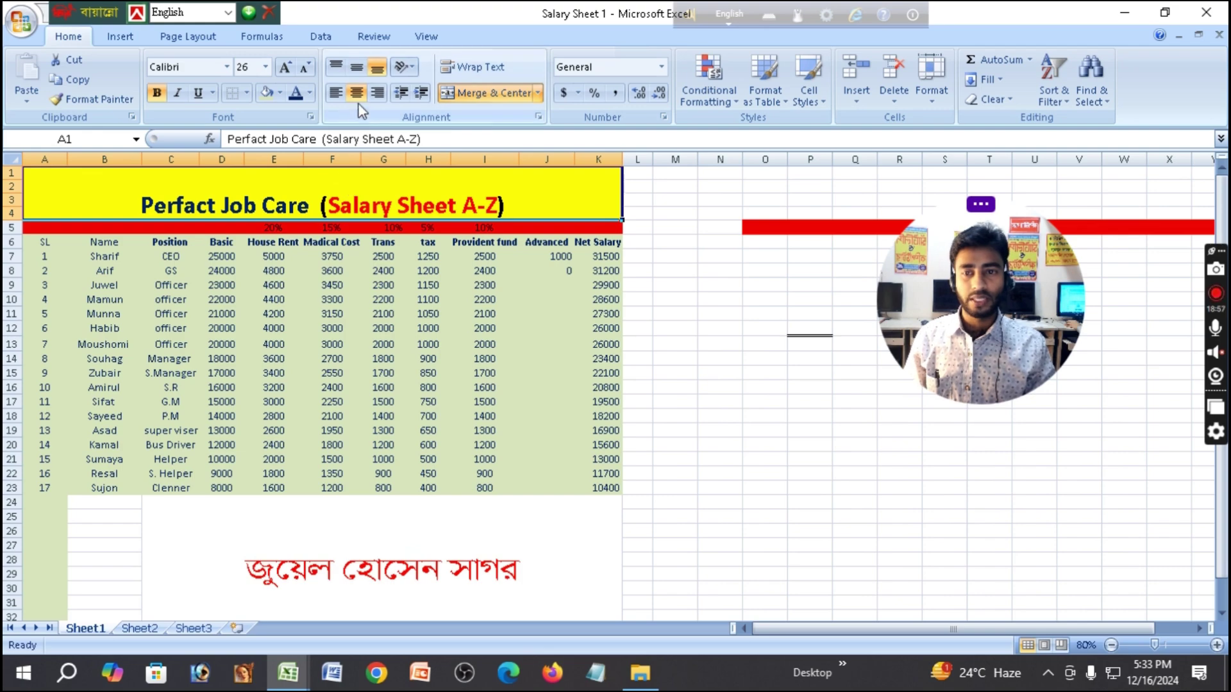
click(357, 70)
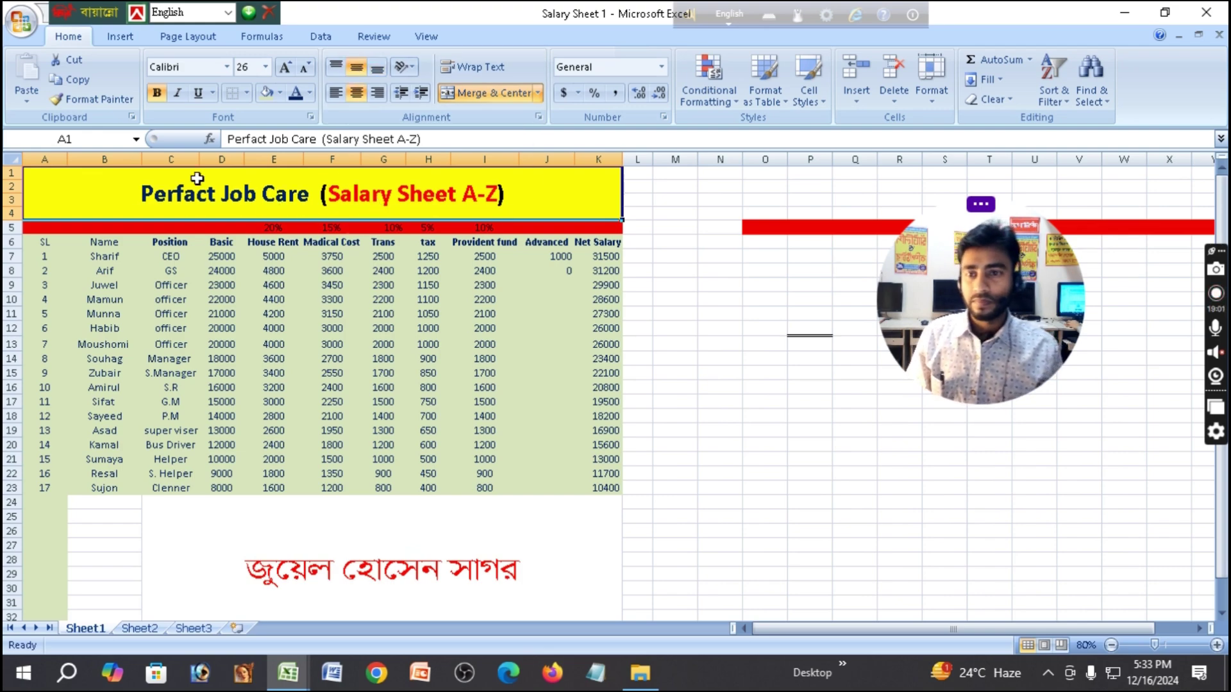
click(227, 66)
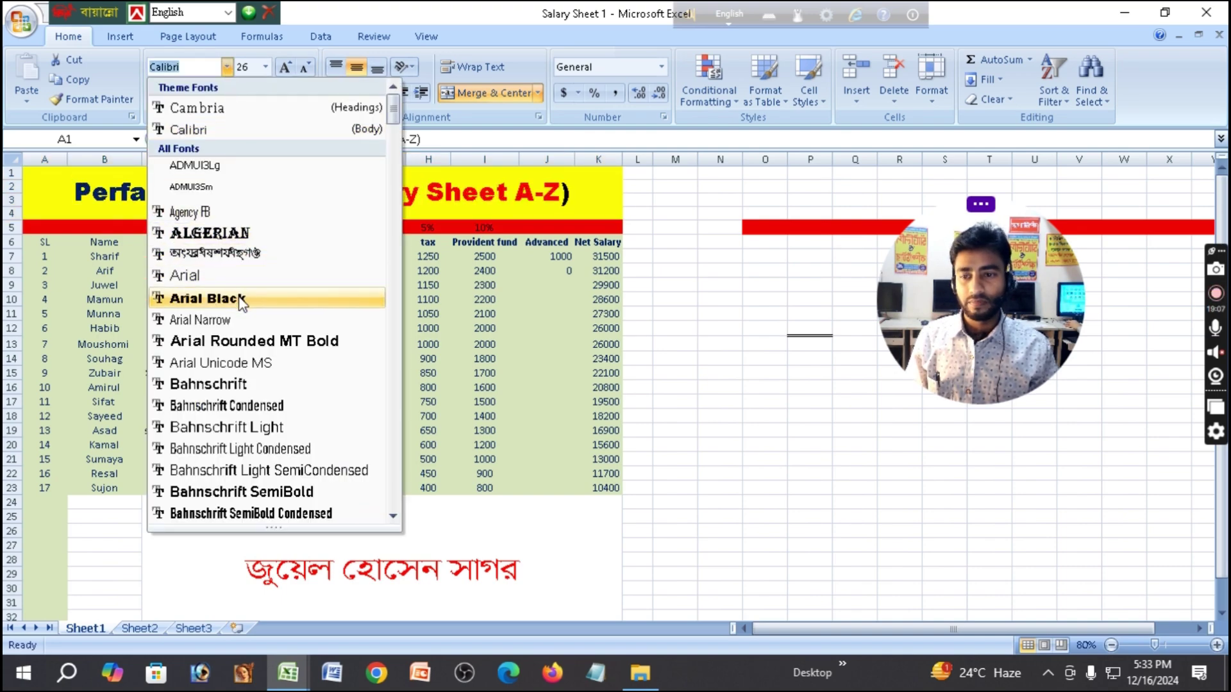
Apply Bahnschrift Condensed to the title and settle on size 48 after comparing it with 36.
click(242, 409)
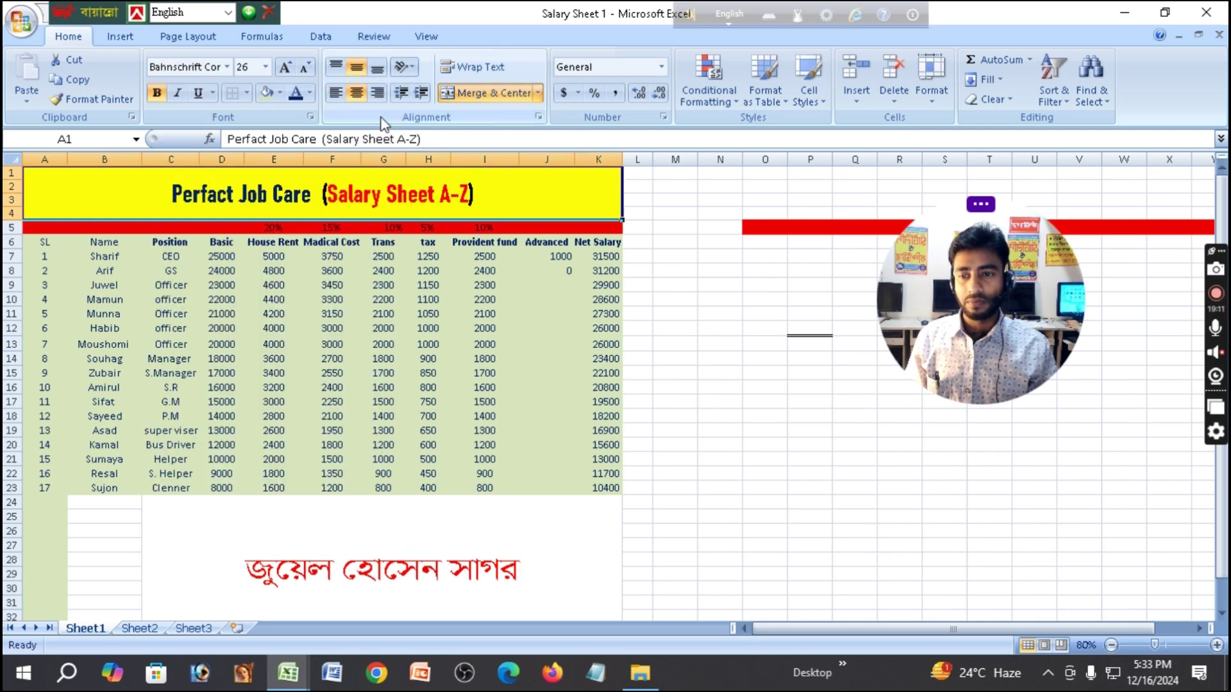
click(264, 67)
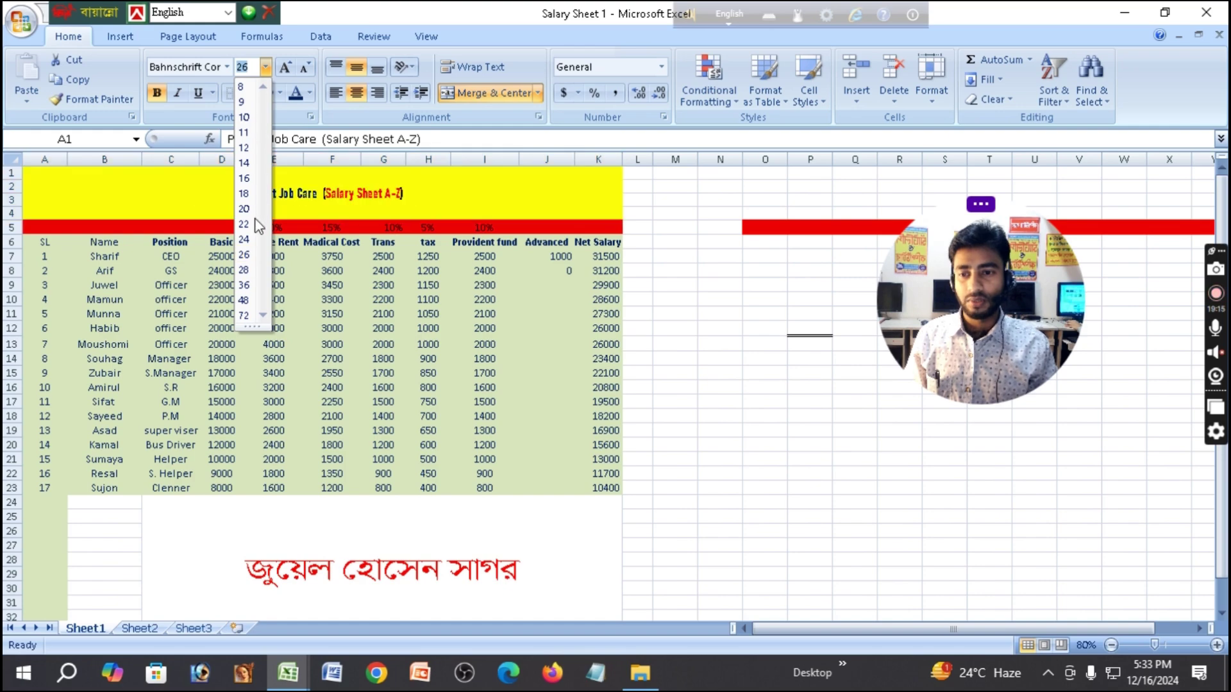
click(244, 301)
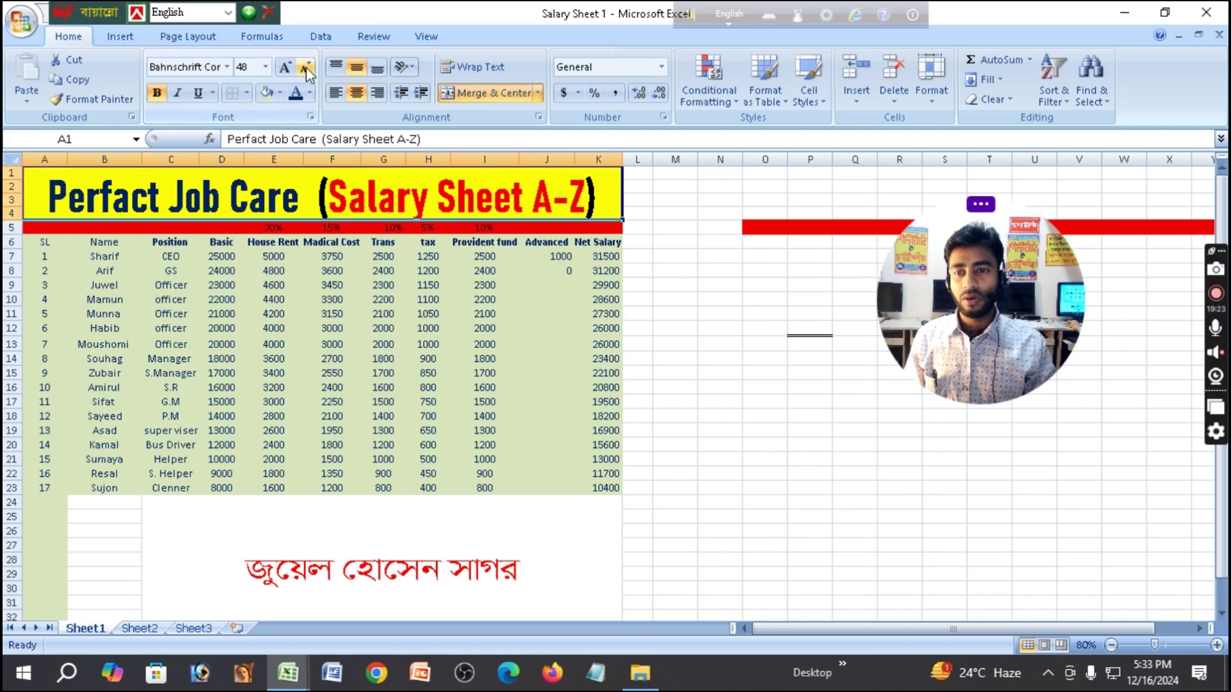
click(265, 66)
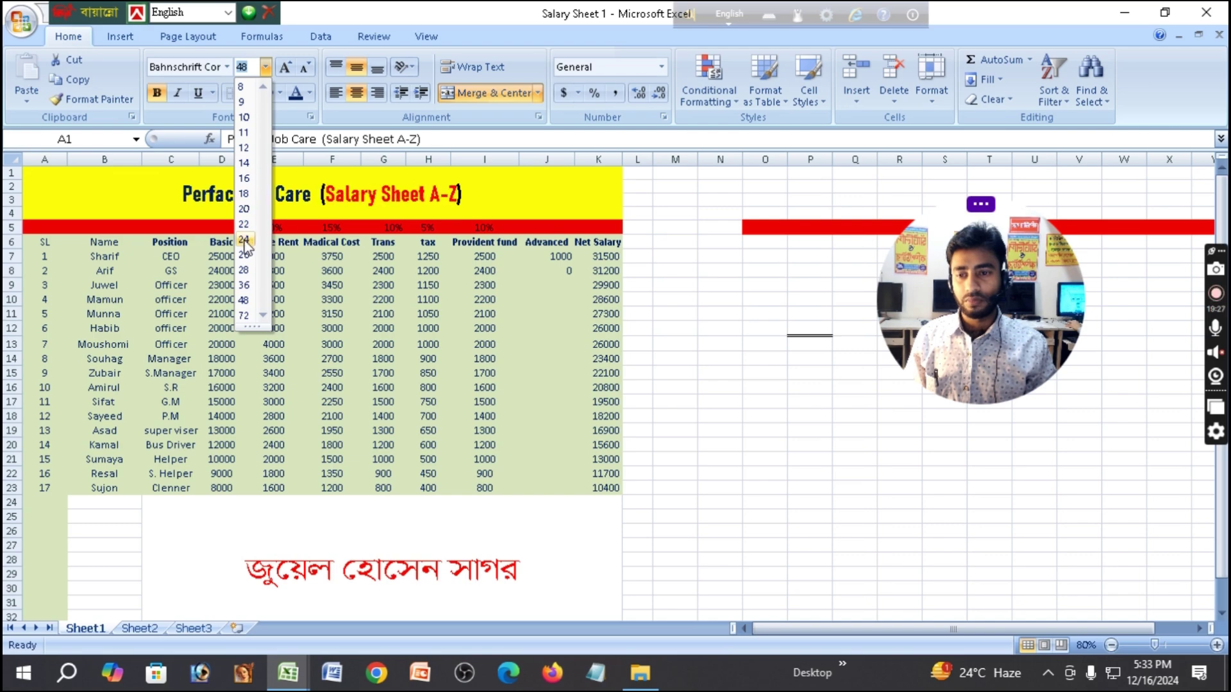
click(246, 285)
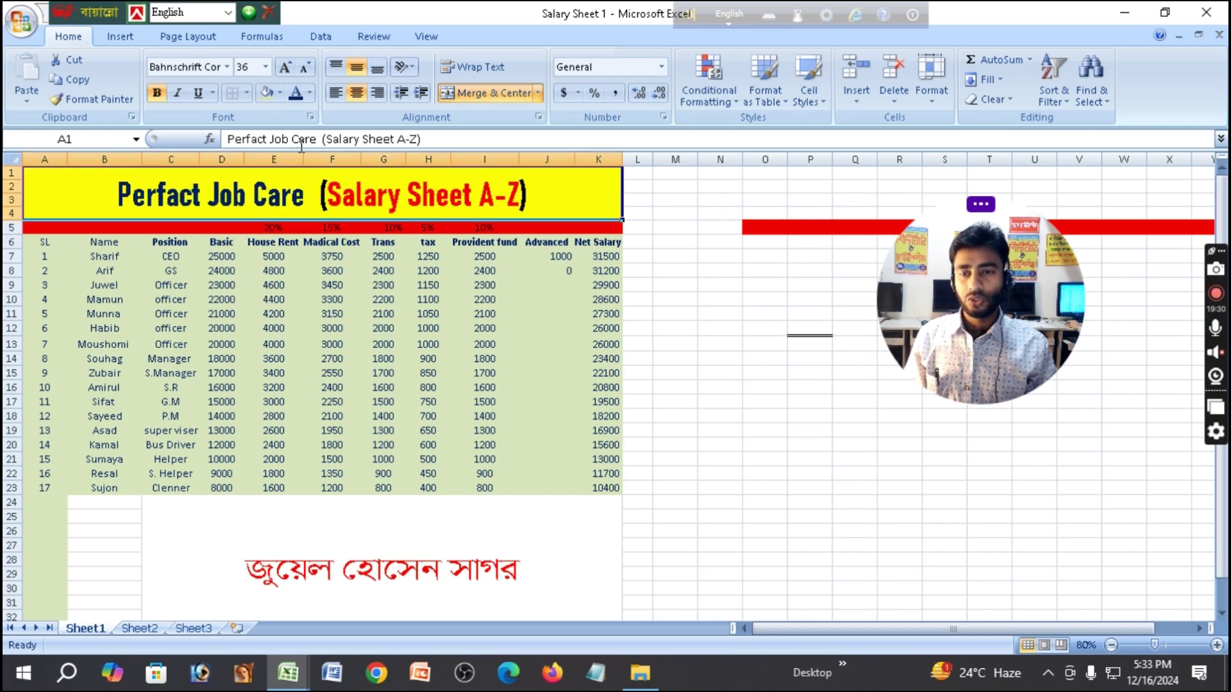
click(290, 67)
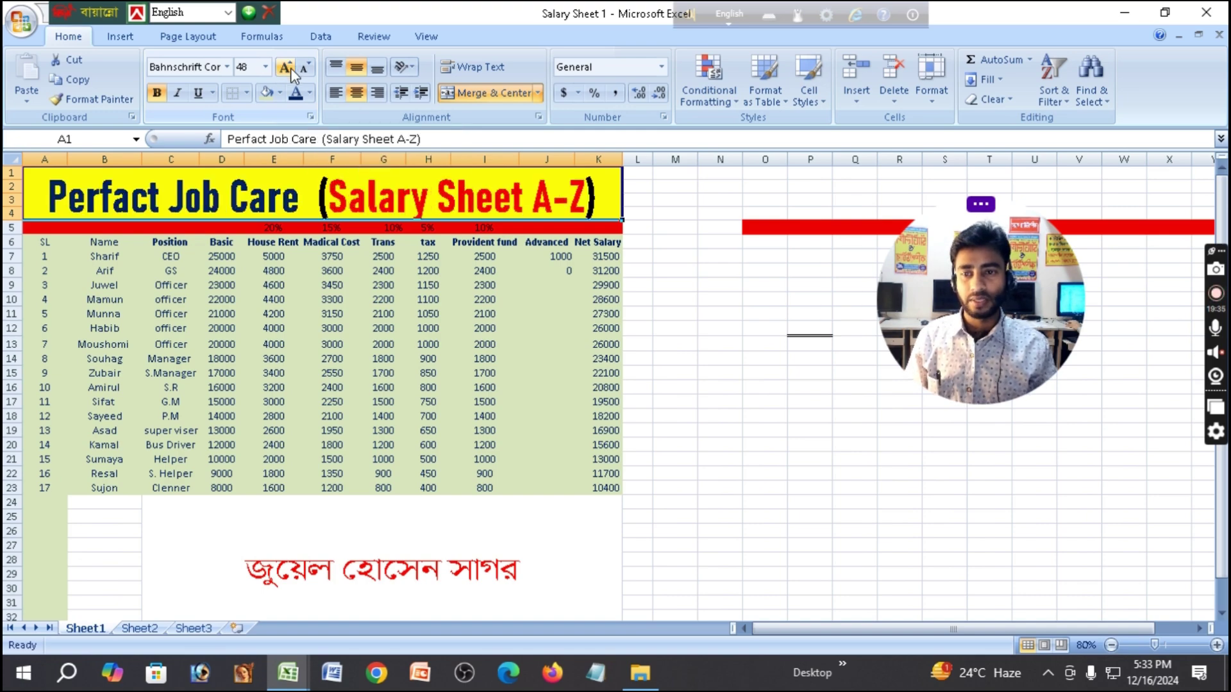
click(307, 68)
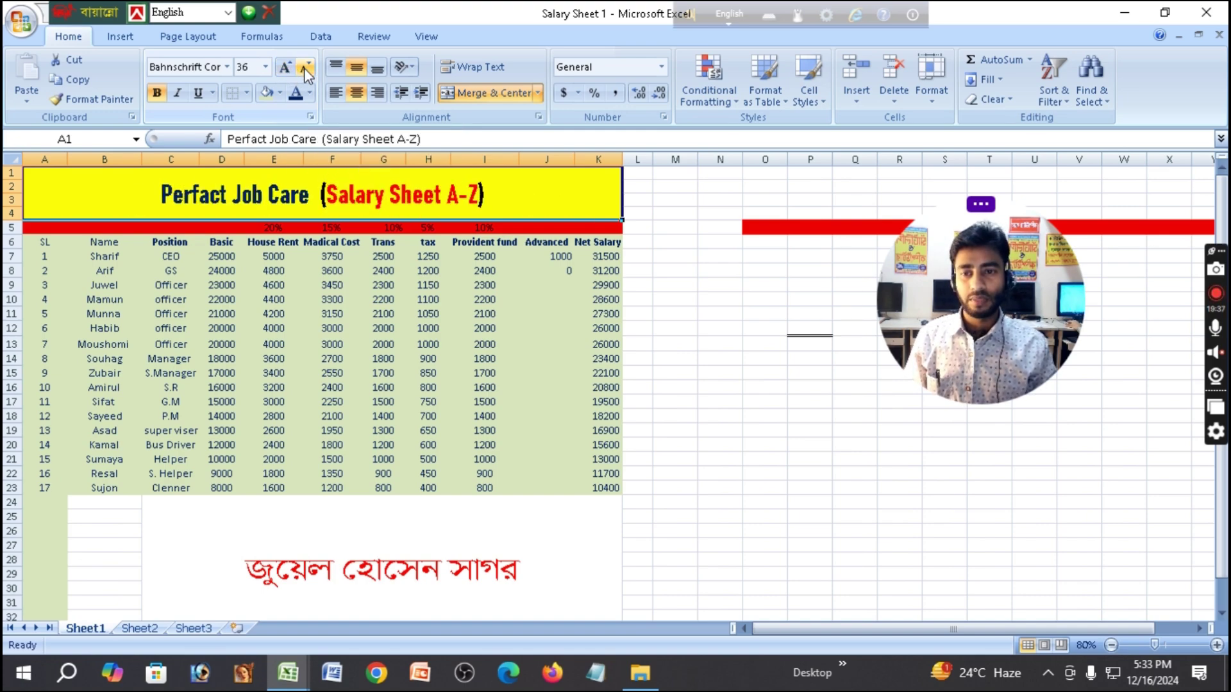
click(288, 68)
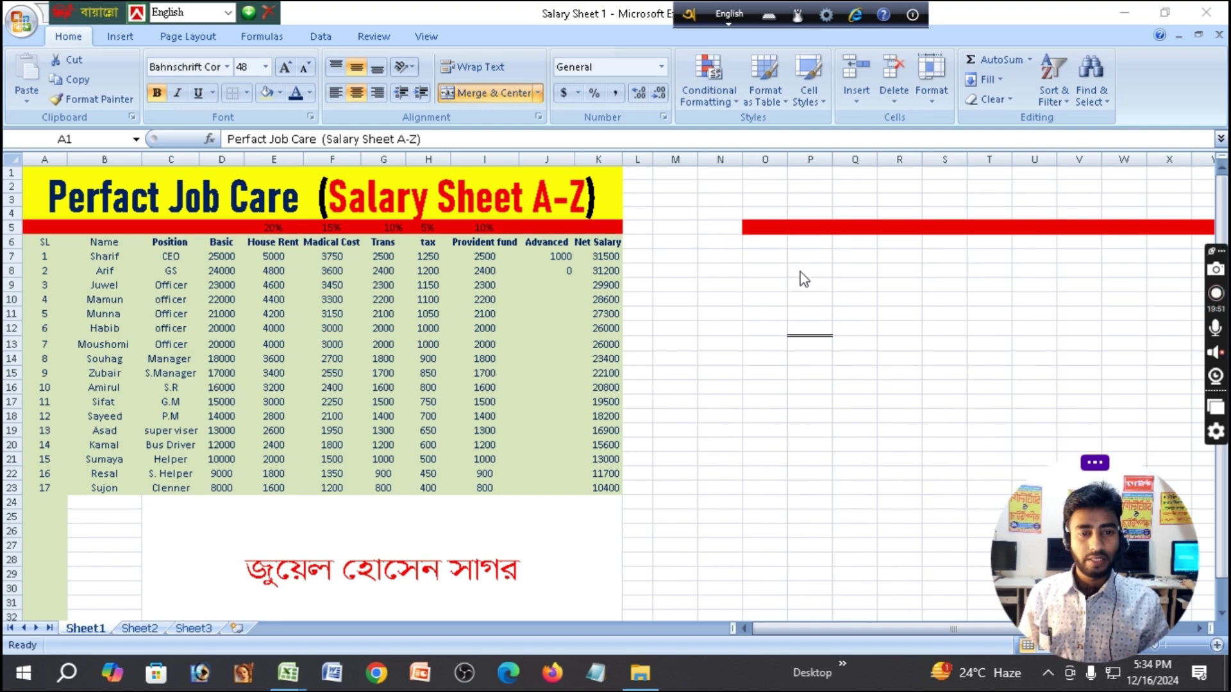
Type the person's name into empty cell E34 below the table and commit it.
click(757, 257)
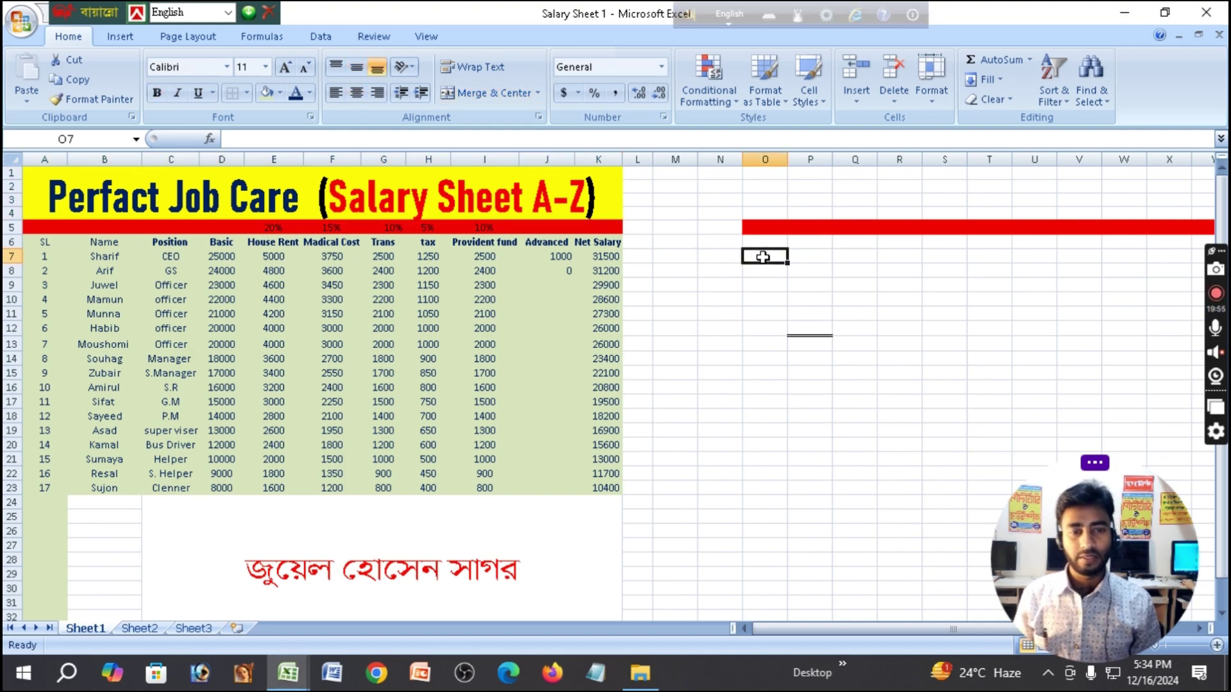
scroll(260, 481, down, 4)
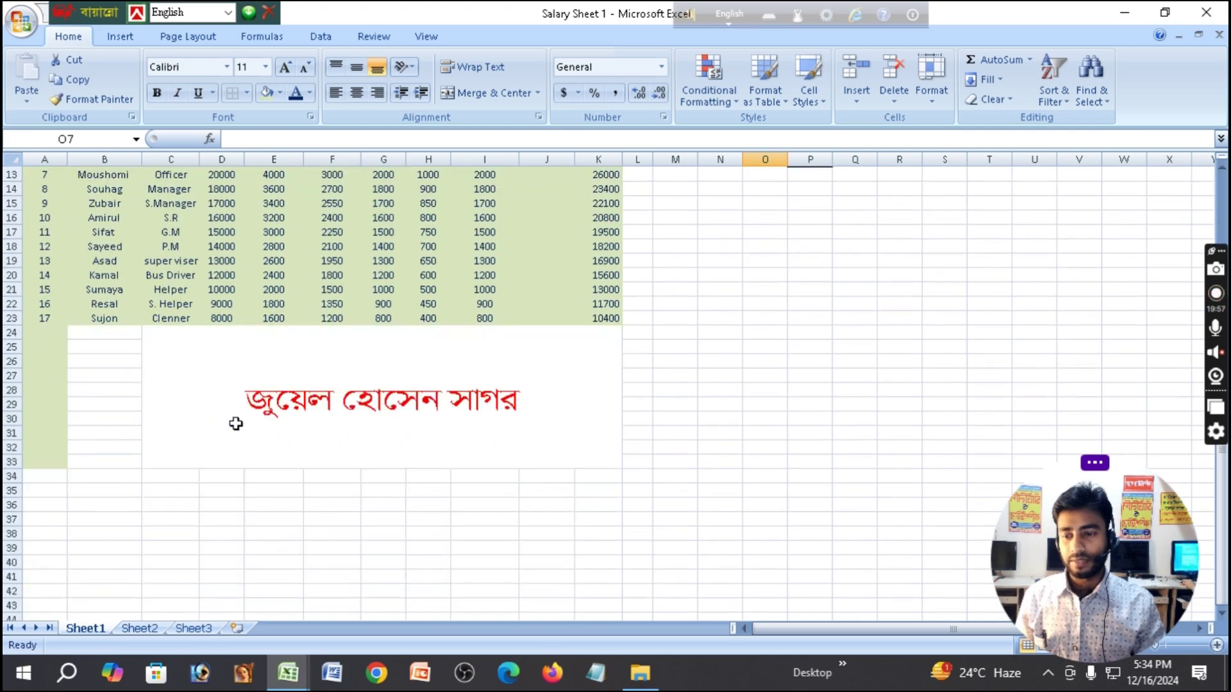
scroll(125, 385, up, 1)
scroll(602, 308, down, 3)
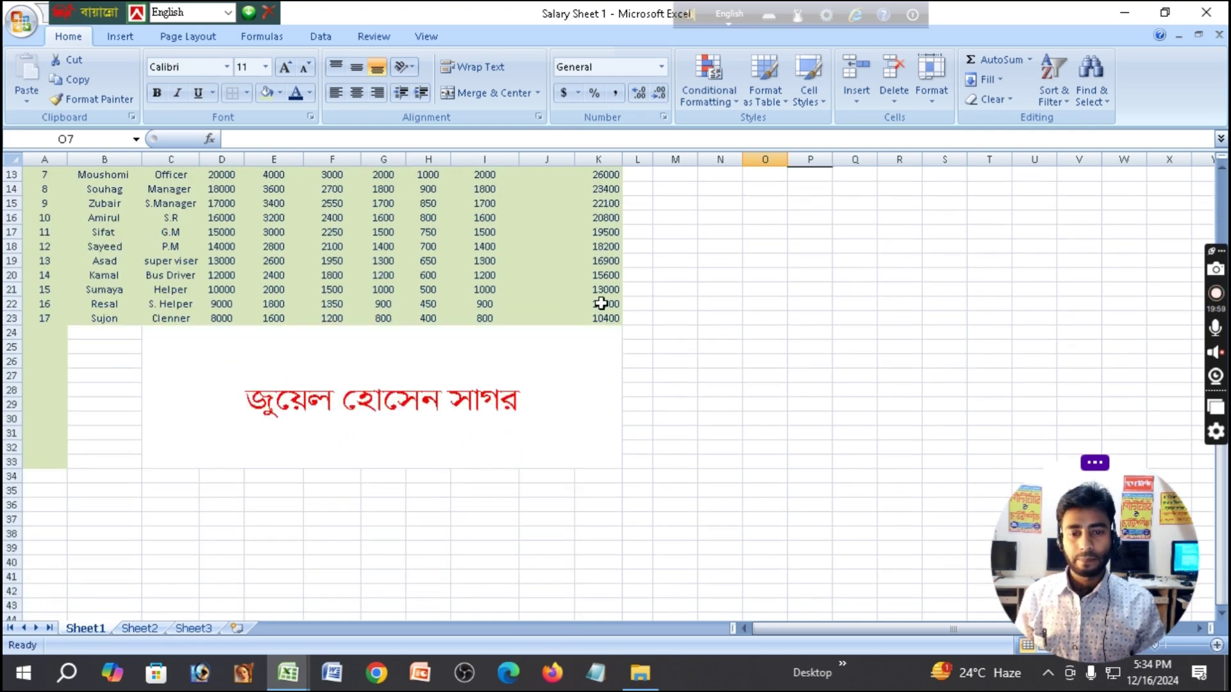
click(286, 392)
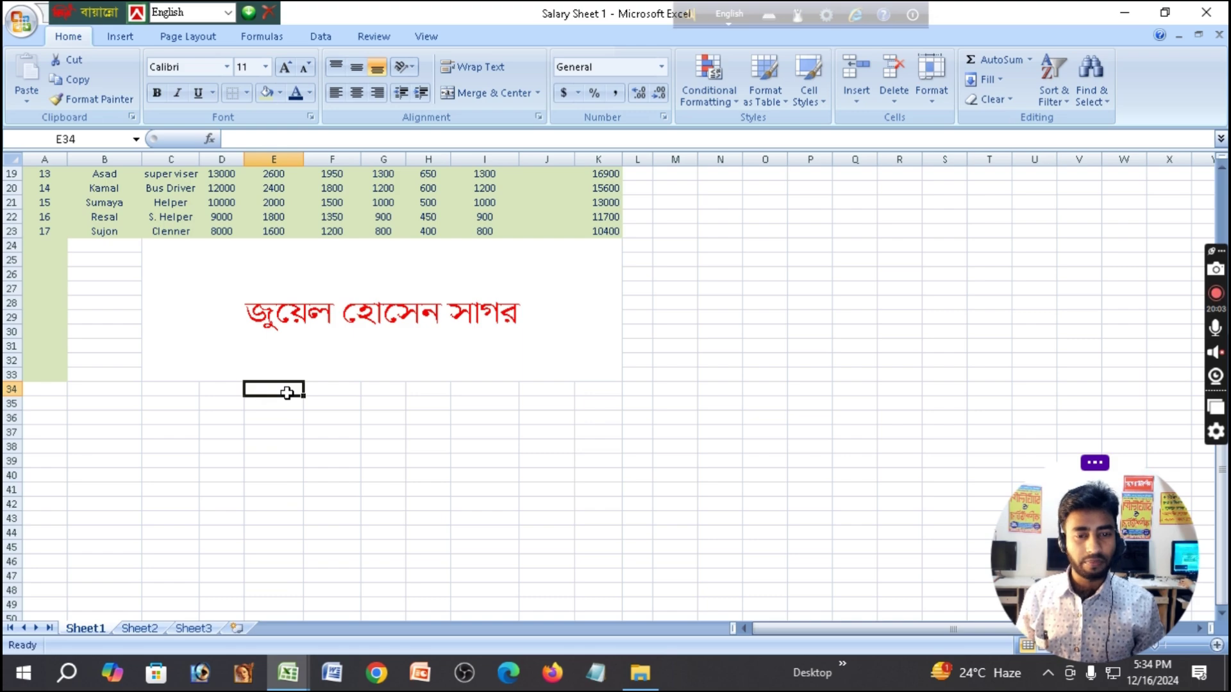
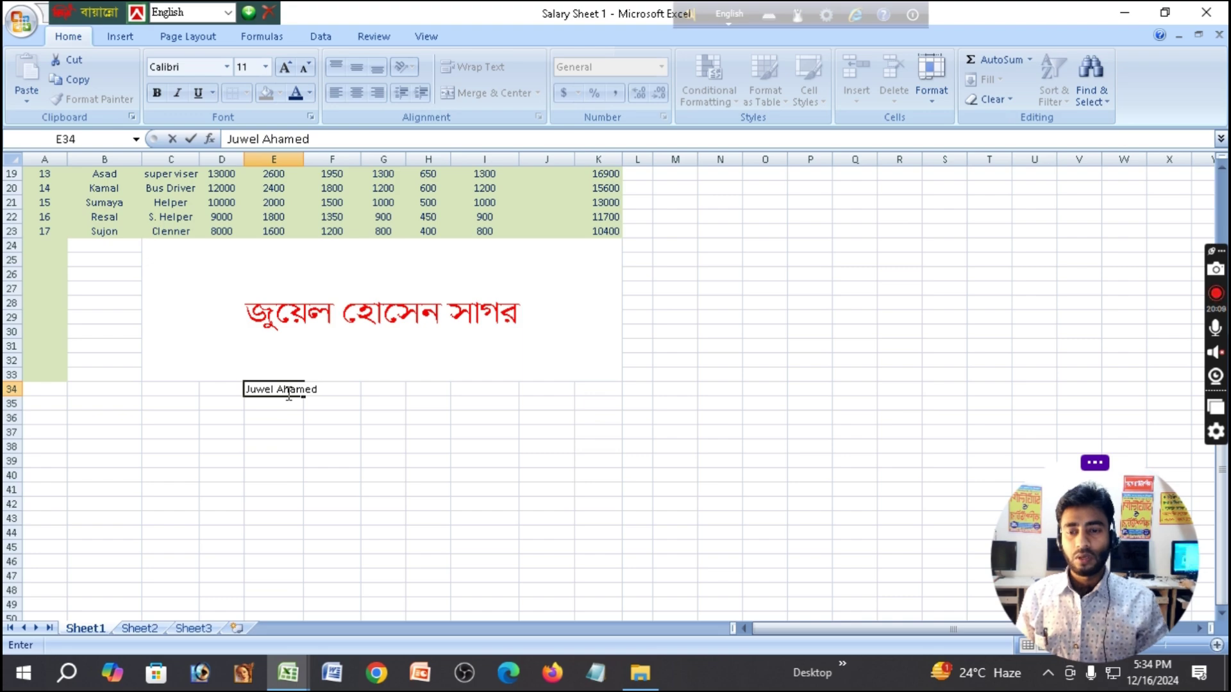
click(332, 481)
click(282, 395)
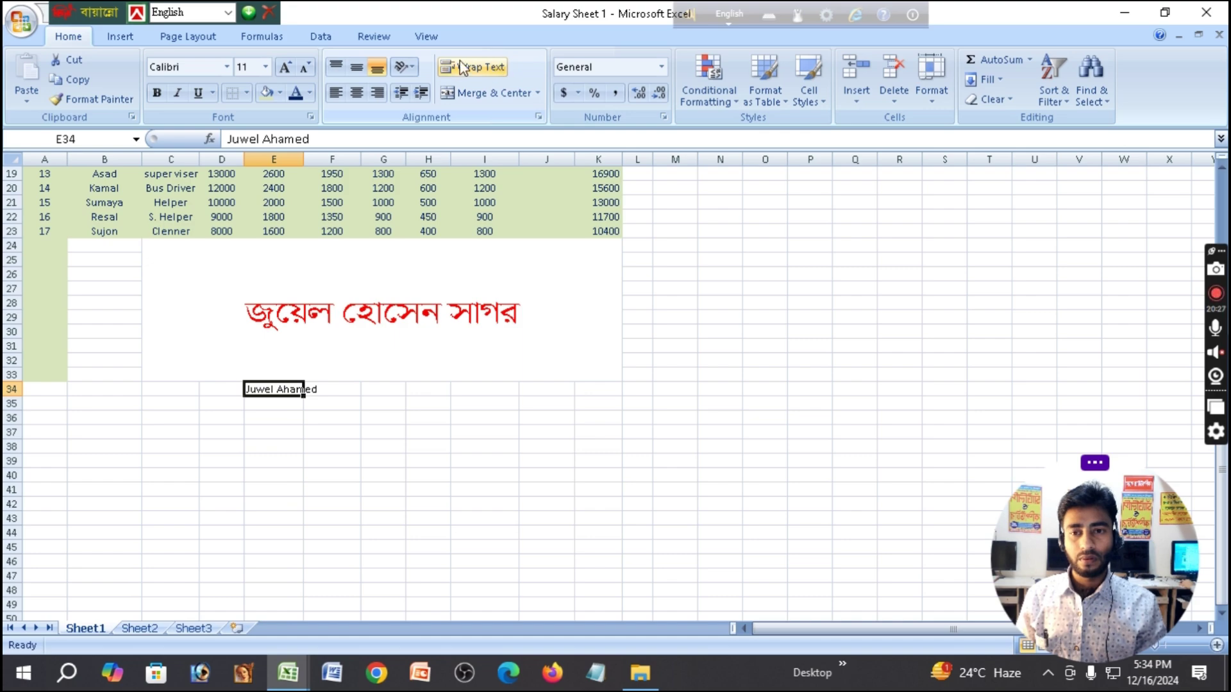
Turn on Wrap Text for E34, then middle-align column E and switch off its centring.
click(502, 68)
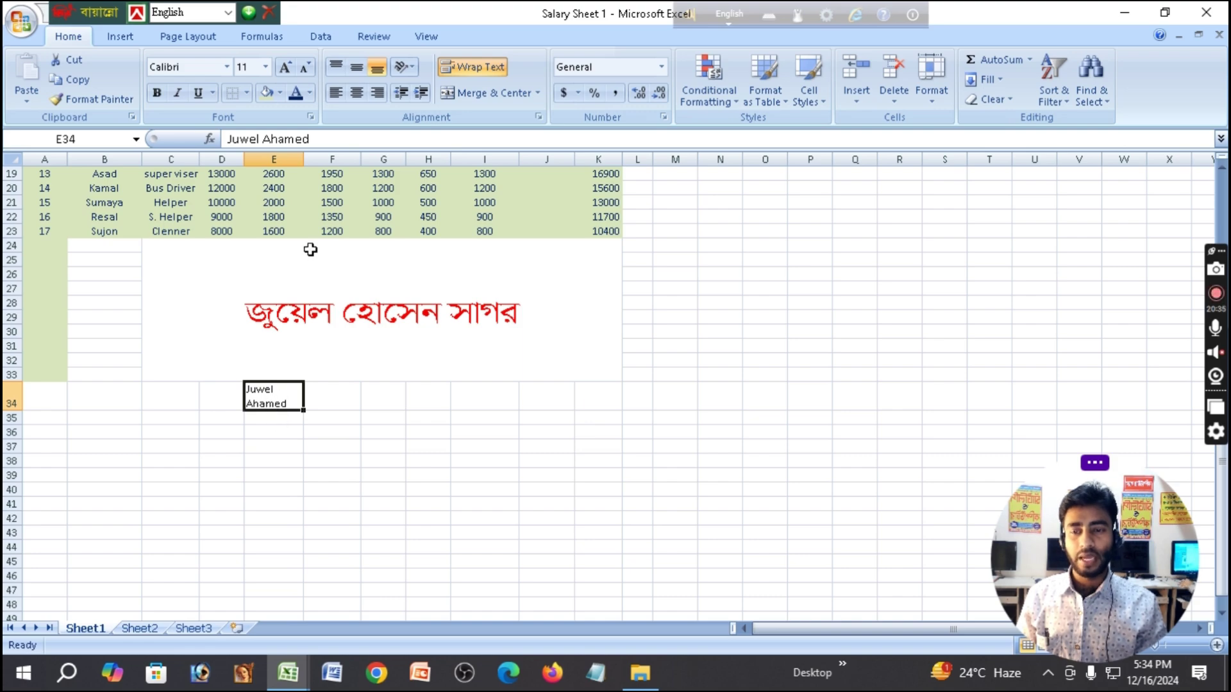
click(296, 159)
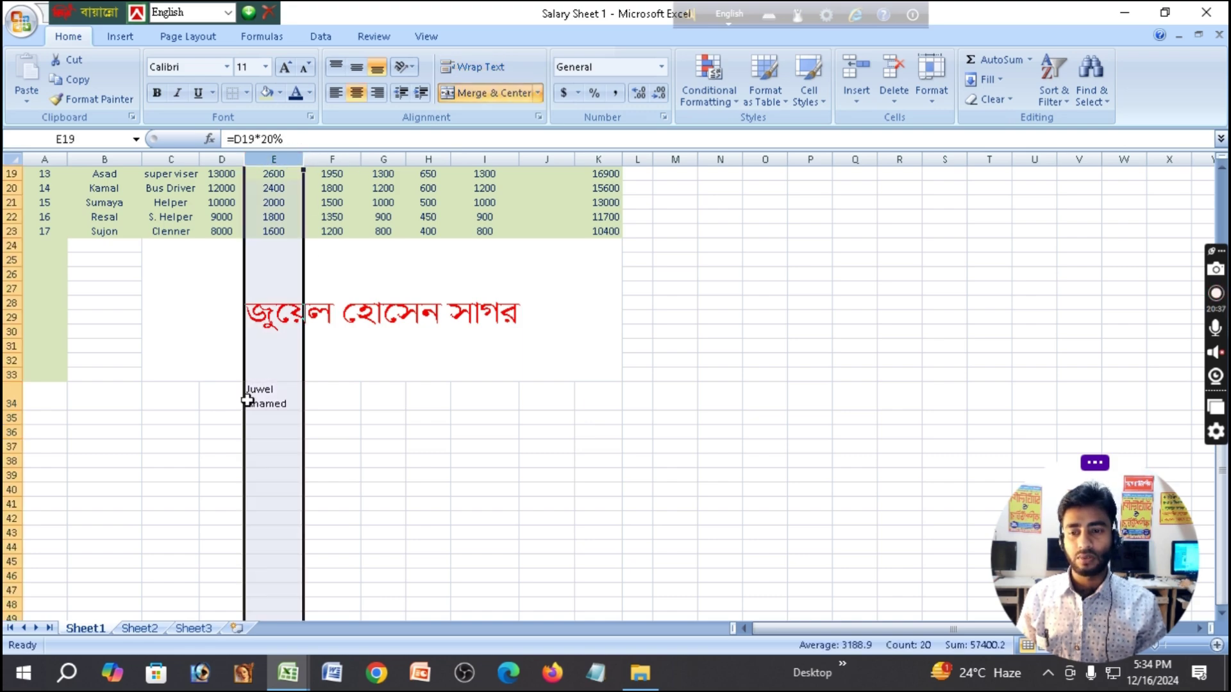
click(356, 67)
click(356, 93)
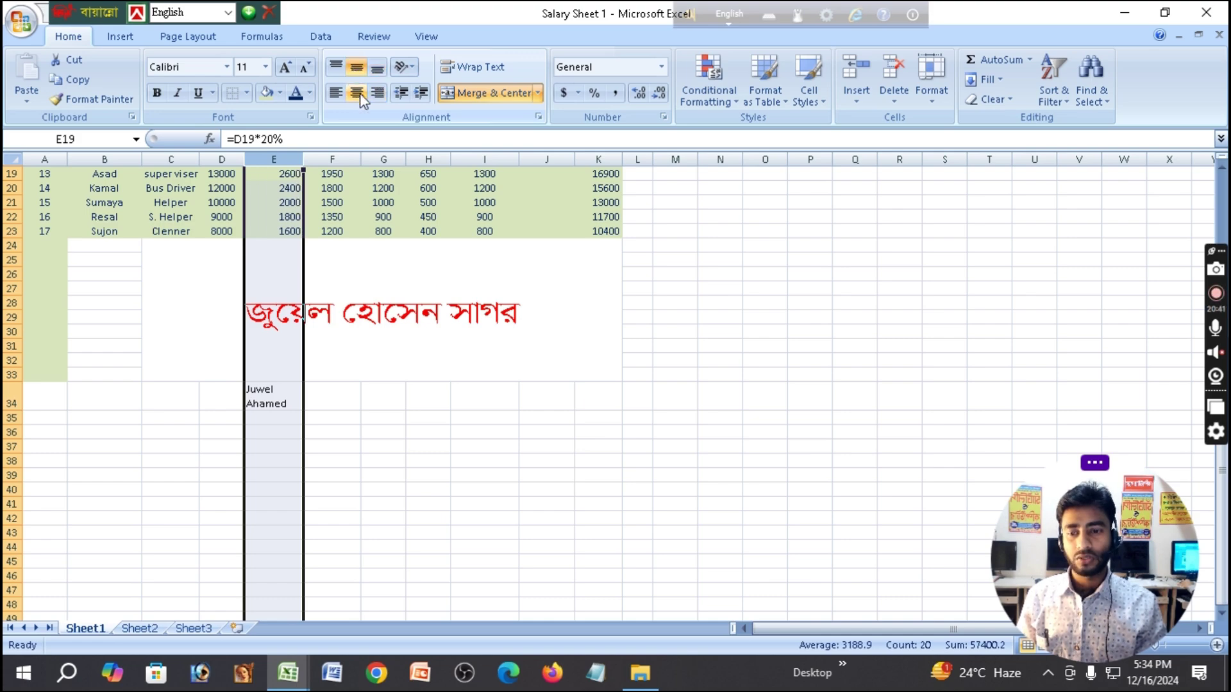
Centre the wrapped name horizontally within E34 and click away to empty cells.
click(429, 382)
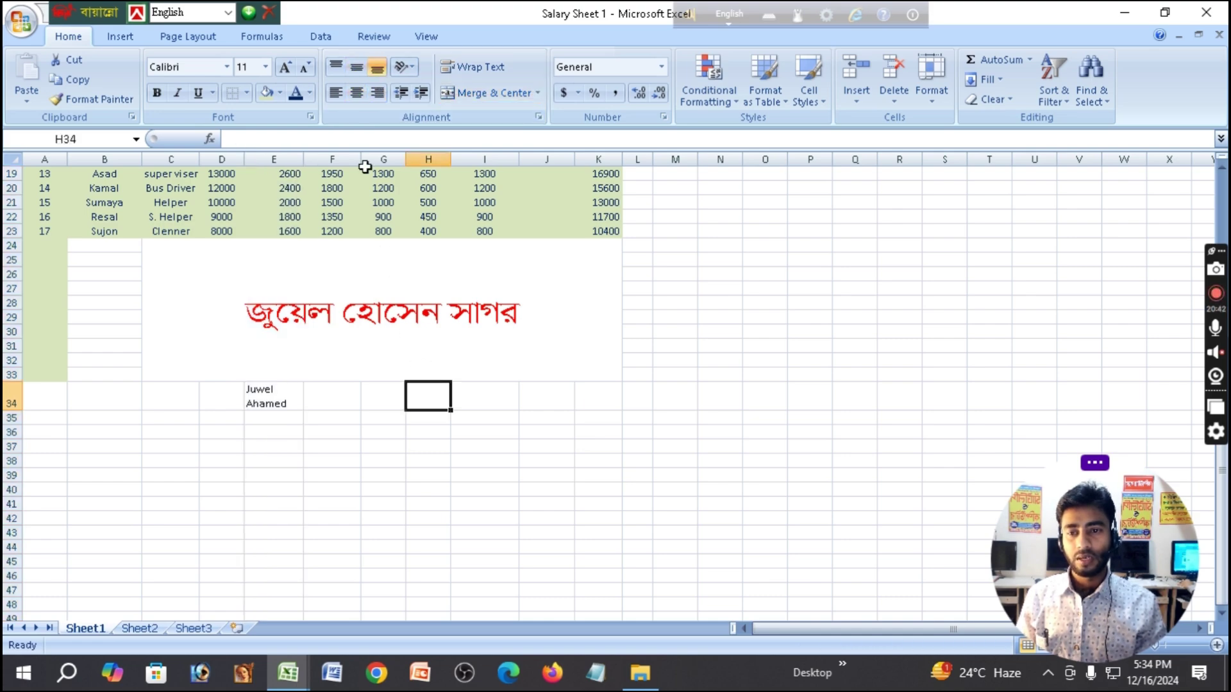
click(269, 391)
click(357, 92)
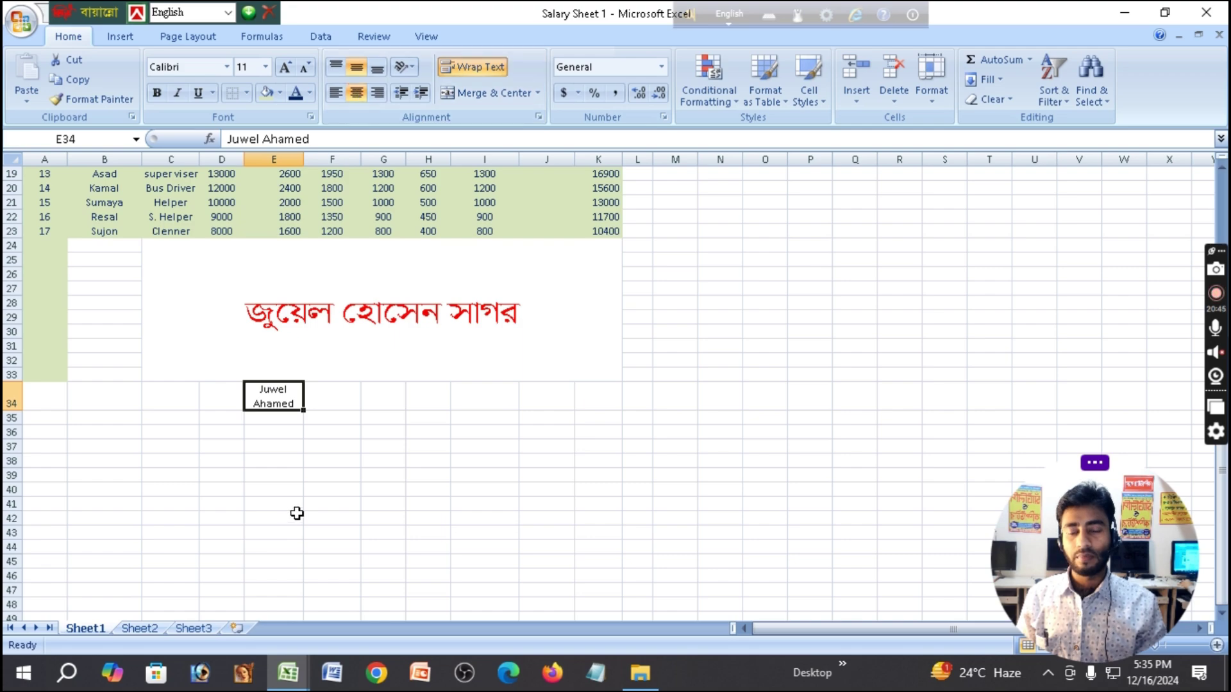
click(343, 490)
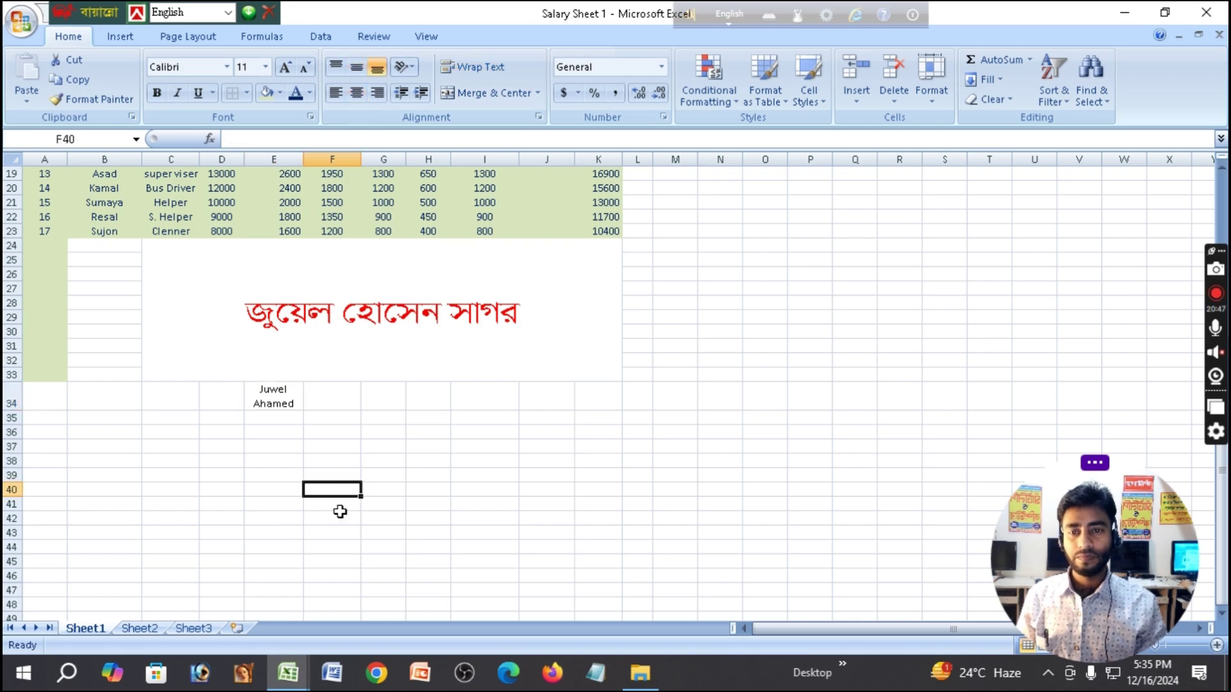
click(493, 254)
scroll(551, 321, up, 6)
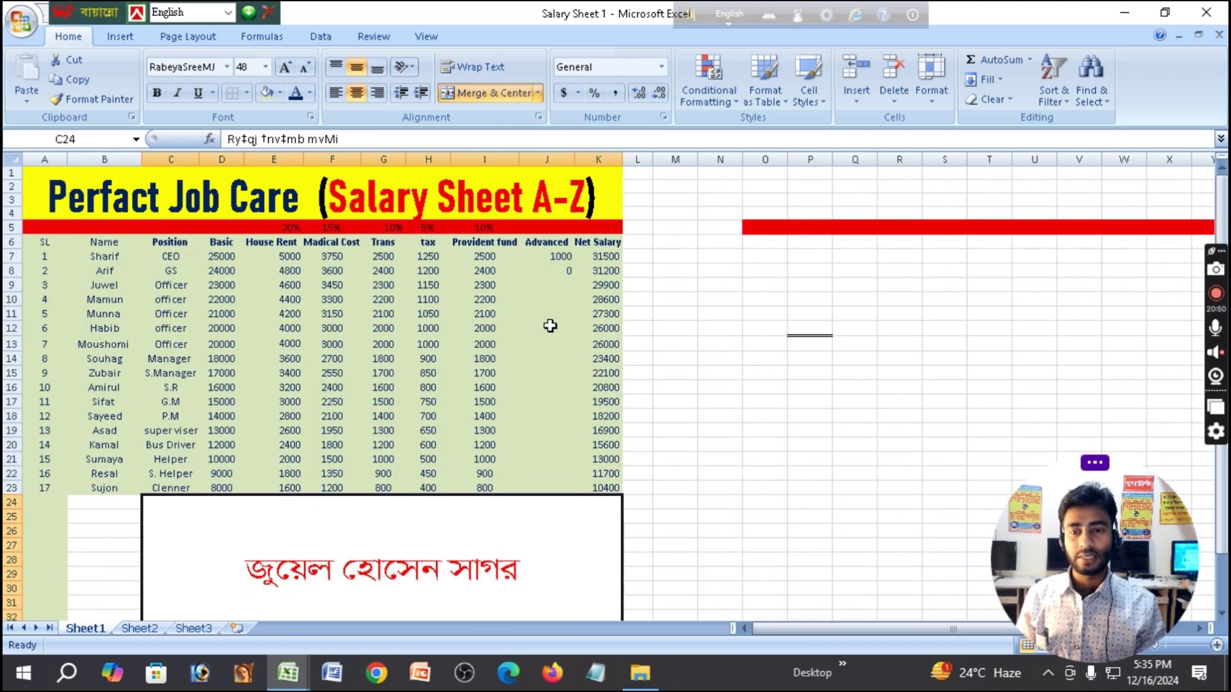
click(785, 241)
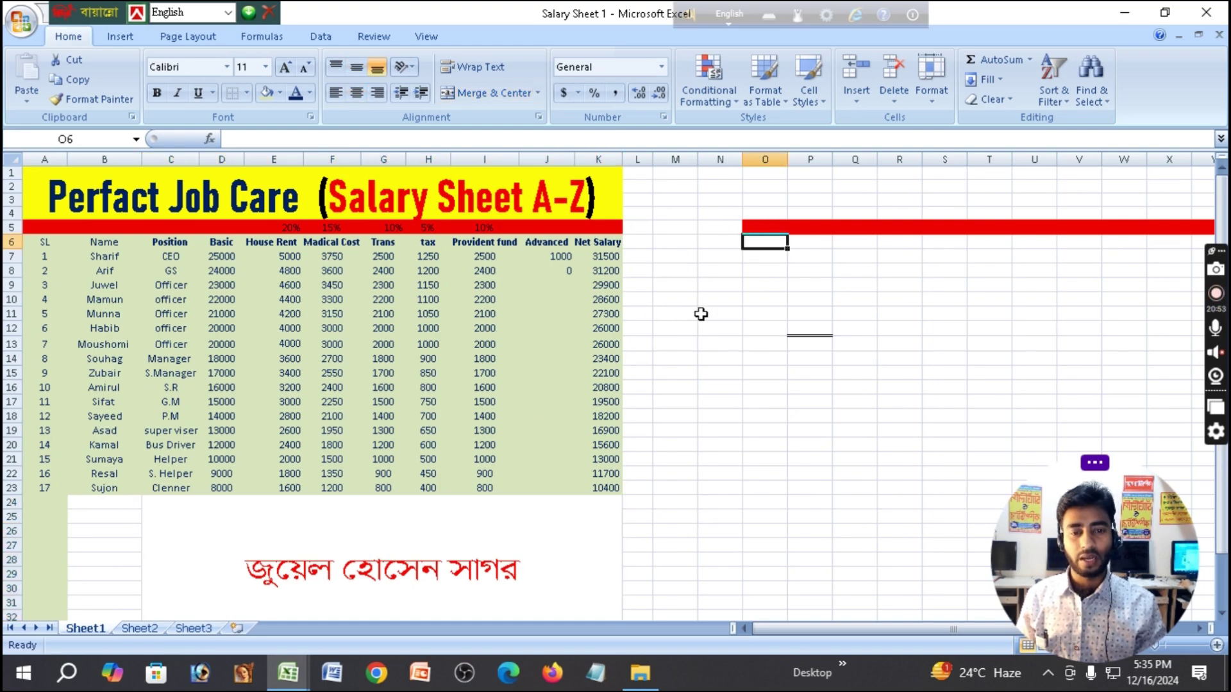
drag(653, 172, 1082, 209)
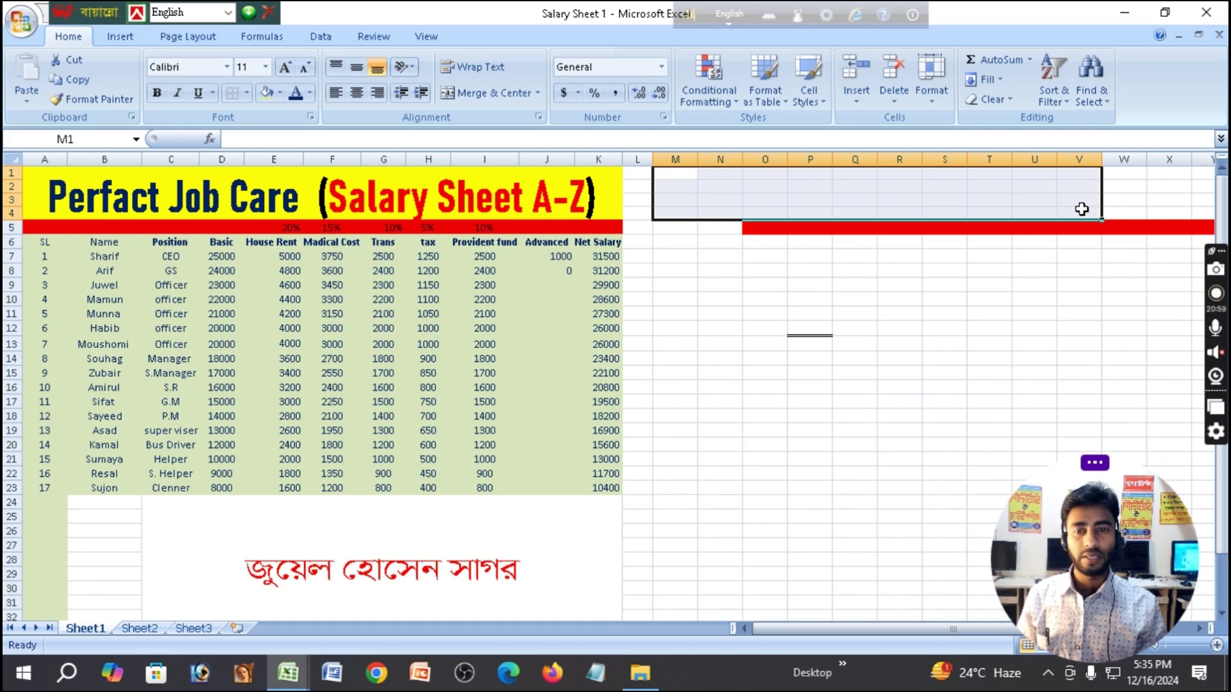
click(537, 93)
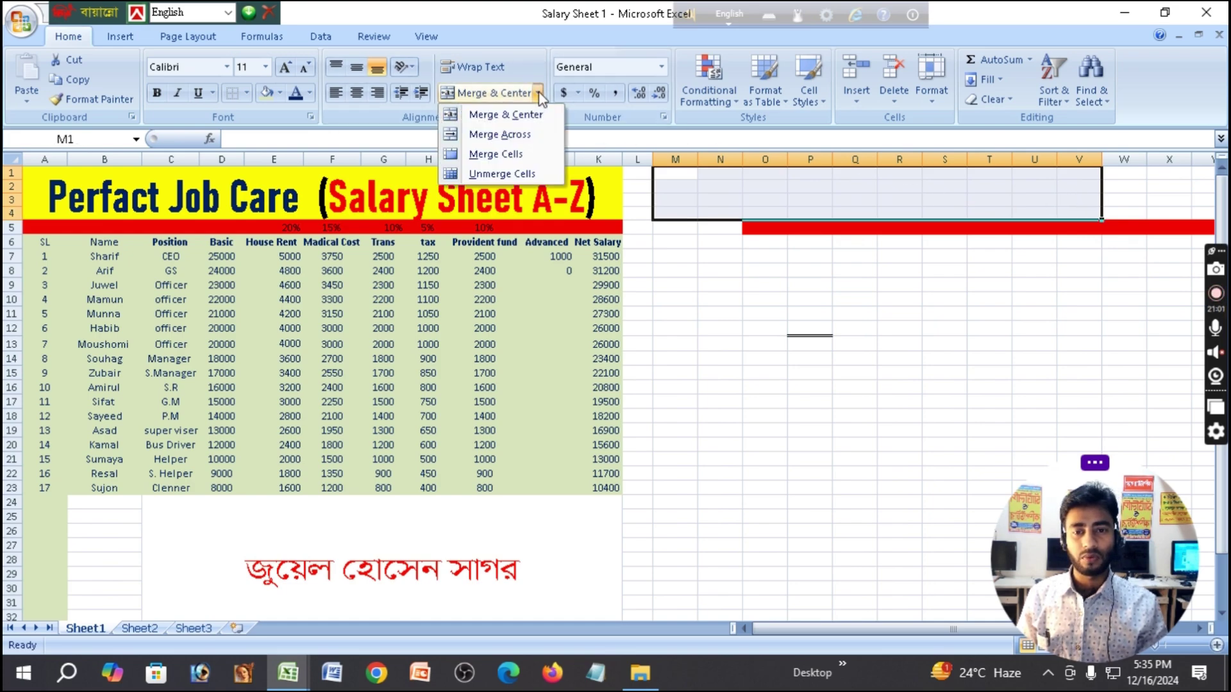
click(508, 117)
click(794, 340)
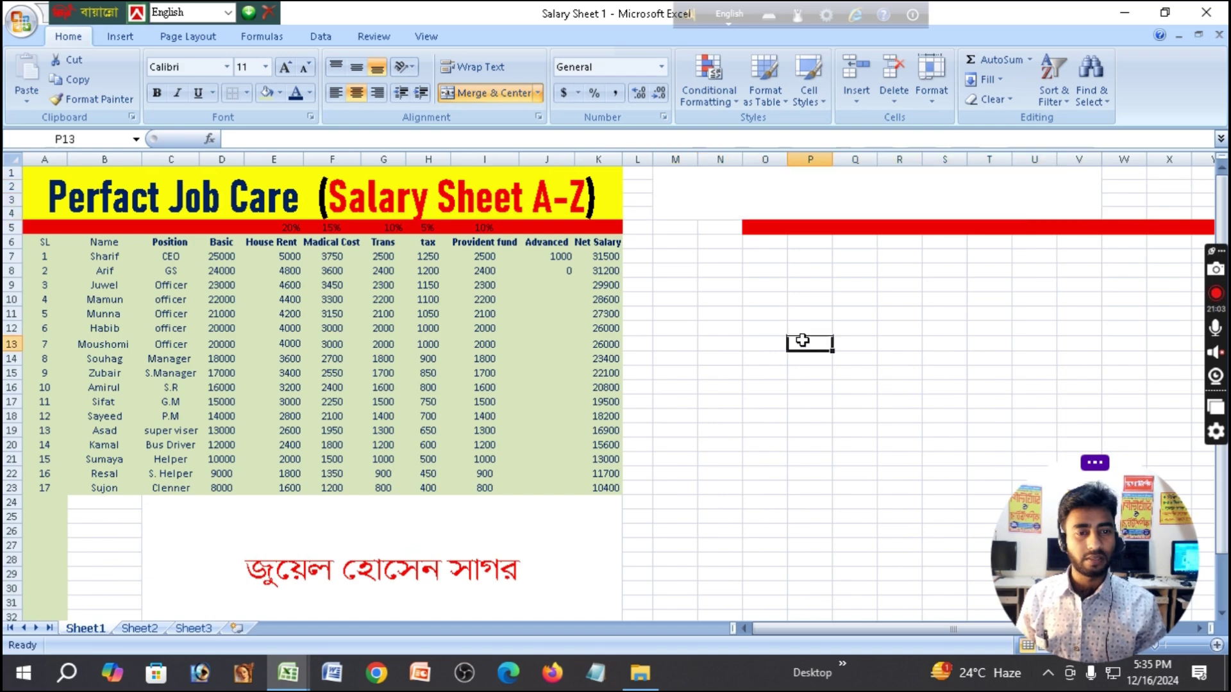
click(774, 197)
double_click(795, 192)
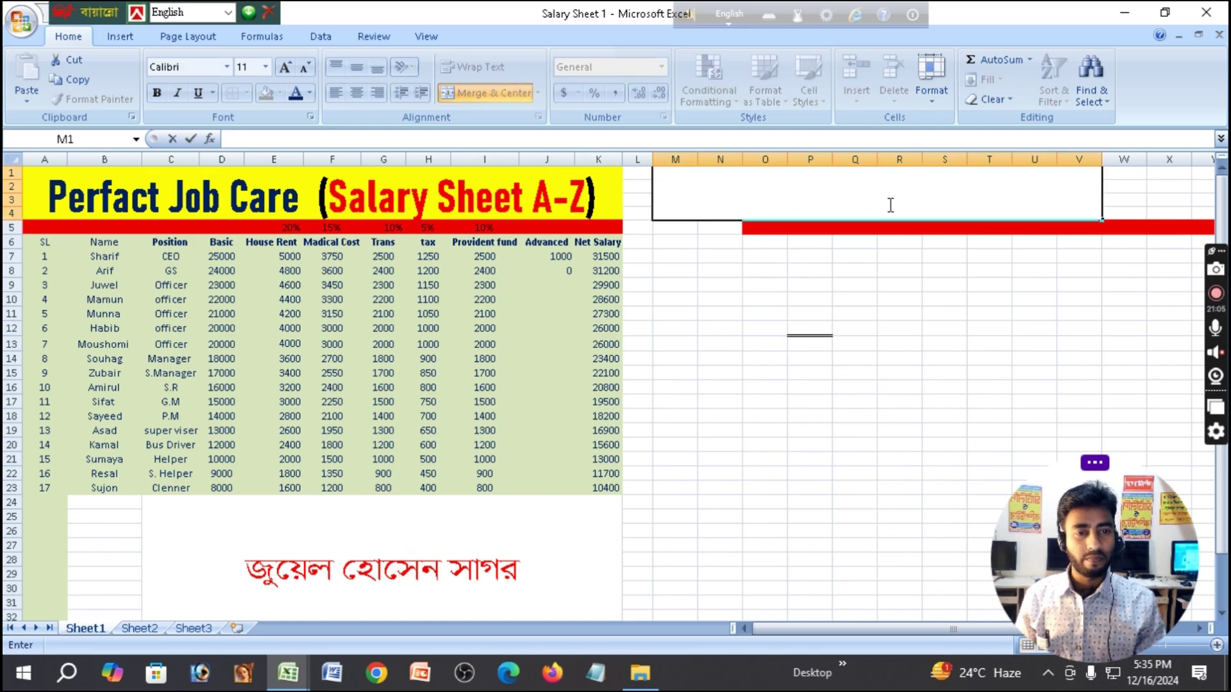
click(713, 283)
click(695, 197)
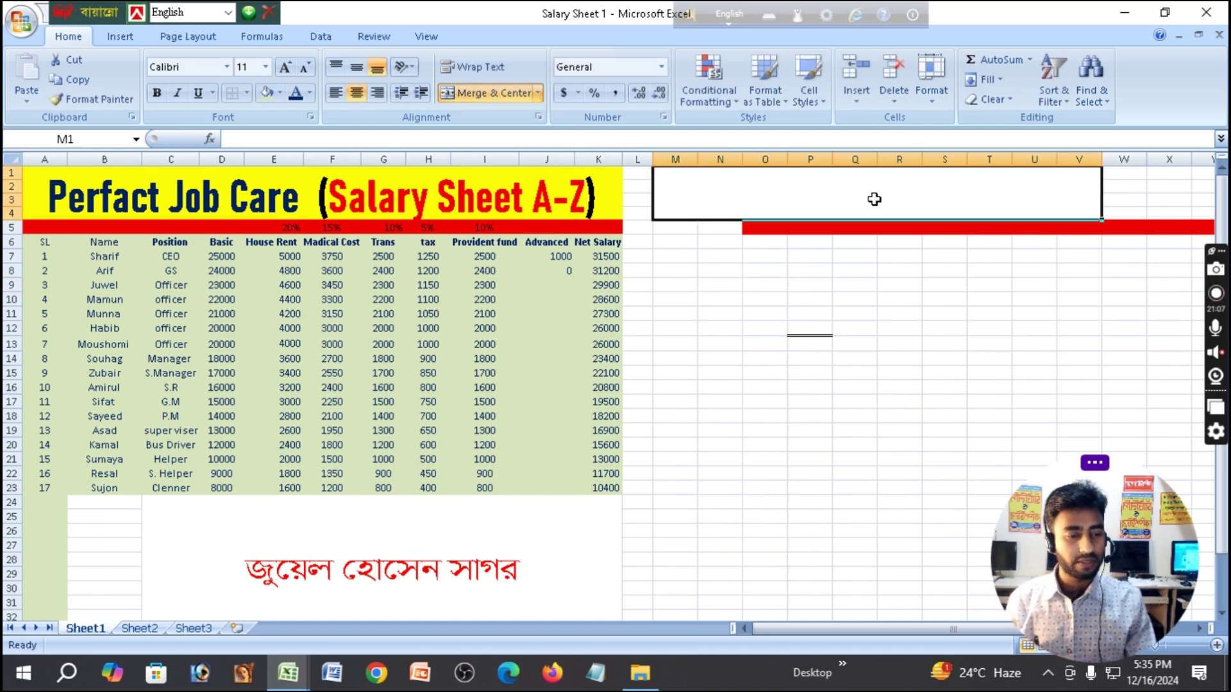
click(538, 93)
click(822, 337)
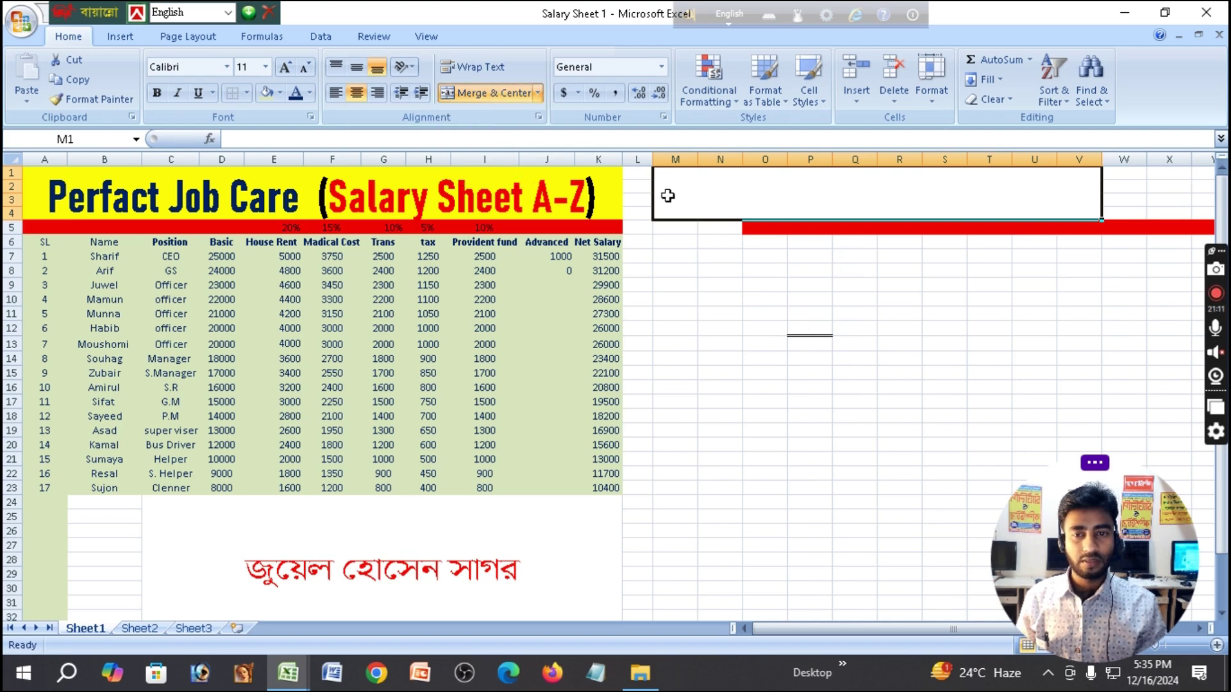
drag(809, 329, 805, 315)
click(785, 189)
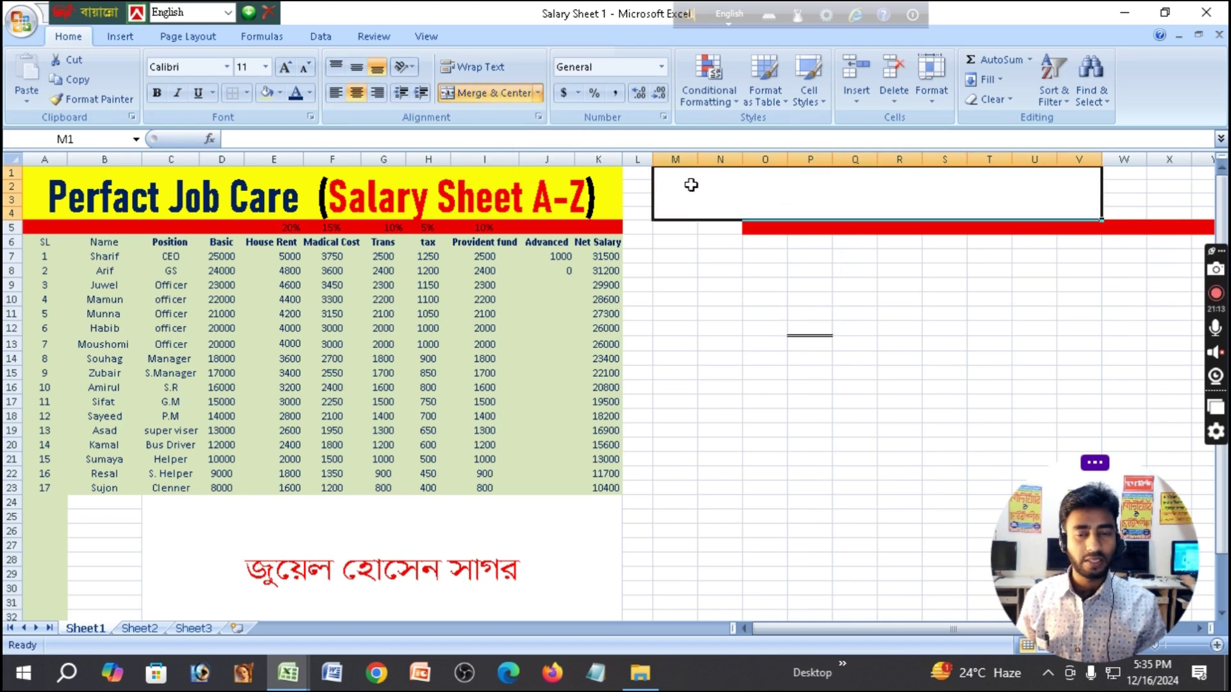
click(538, 92)
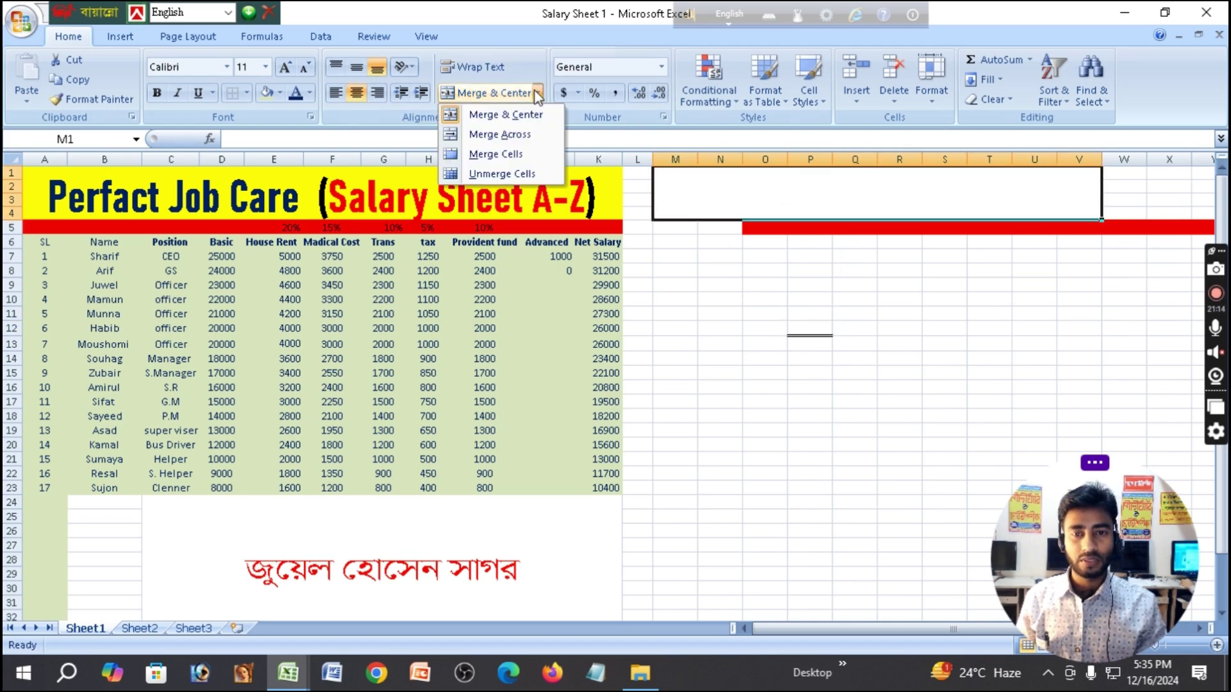
click(520, 173)
click(805, 270)
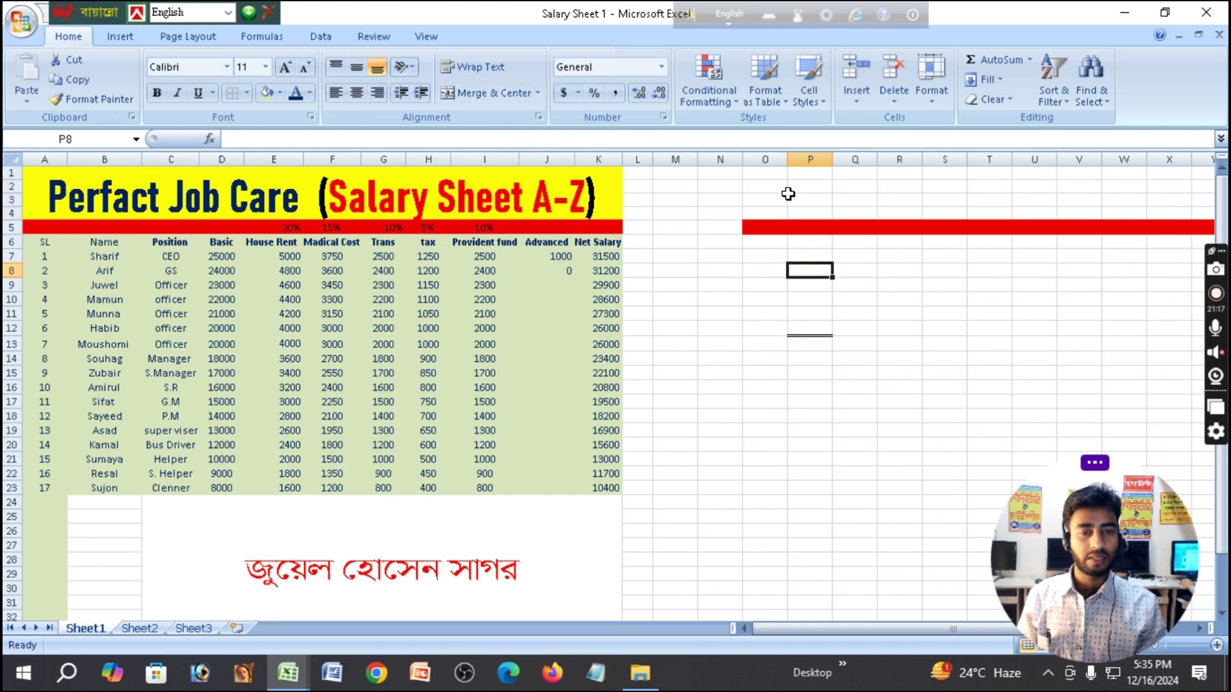
click(788, 194)
click(815, 172)
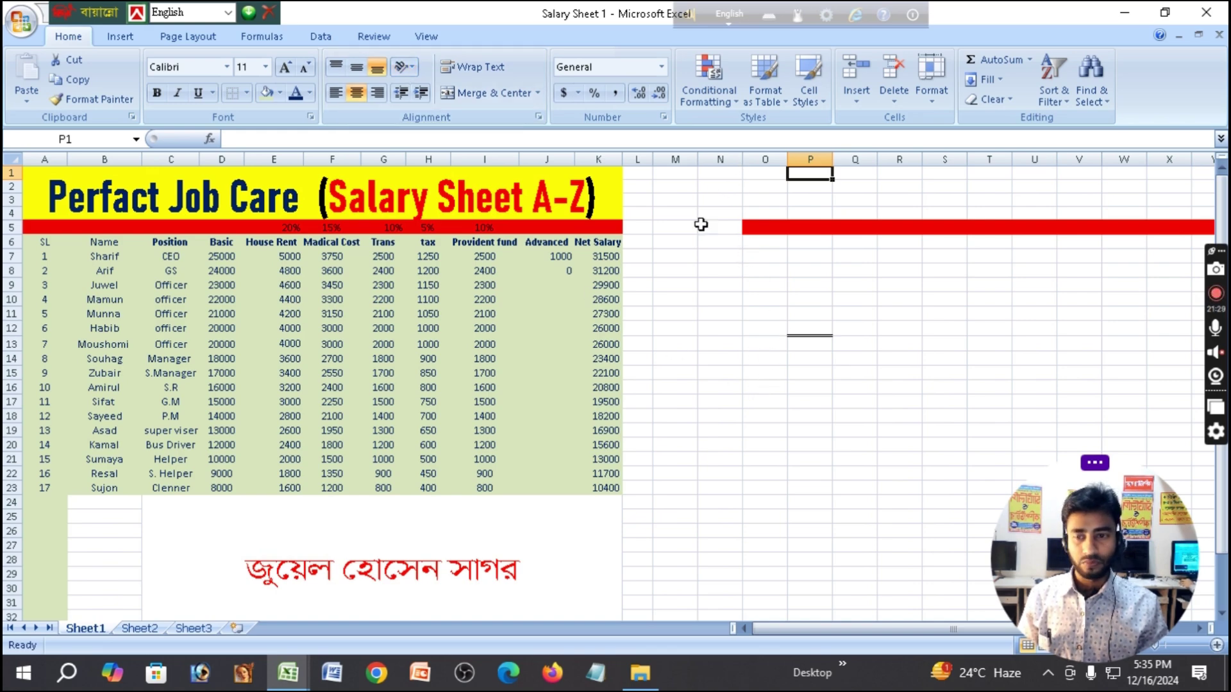
click(47, 161)
Insert a new column A, widen it, make row 1 taller and select A1 for the date.
right_click(47, 161)
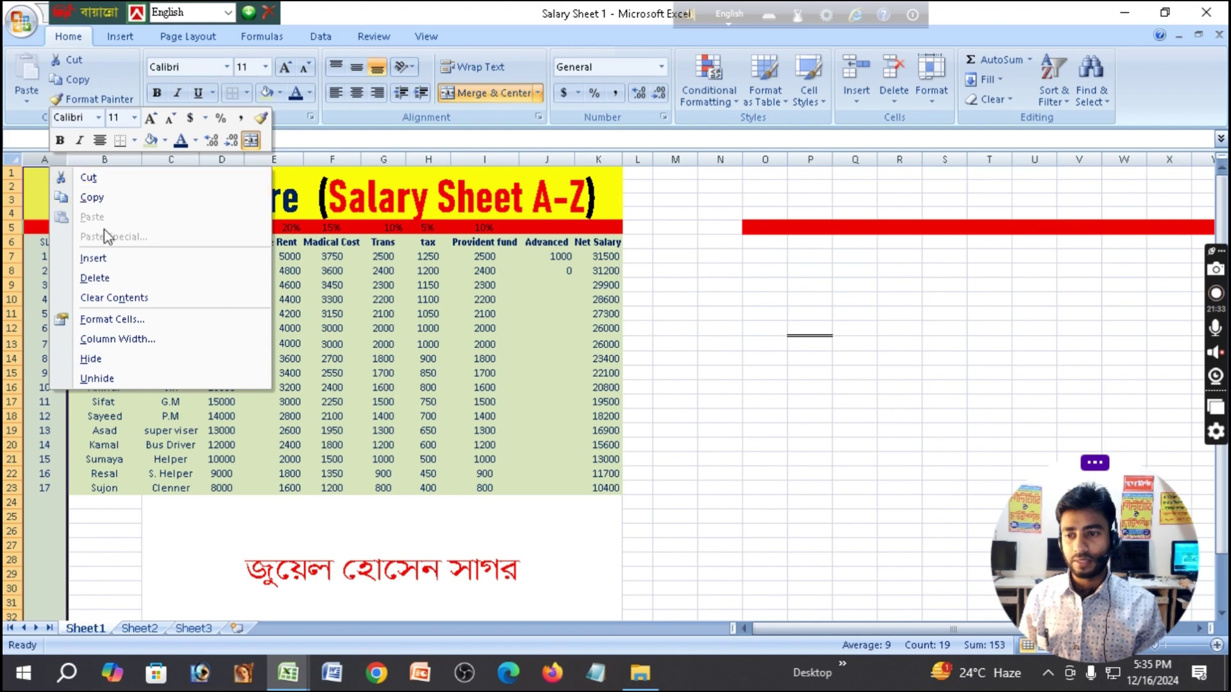
click(109, 258)
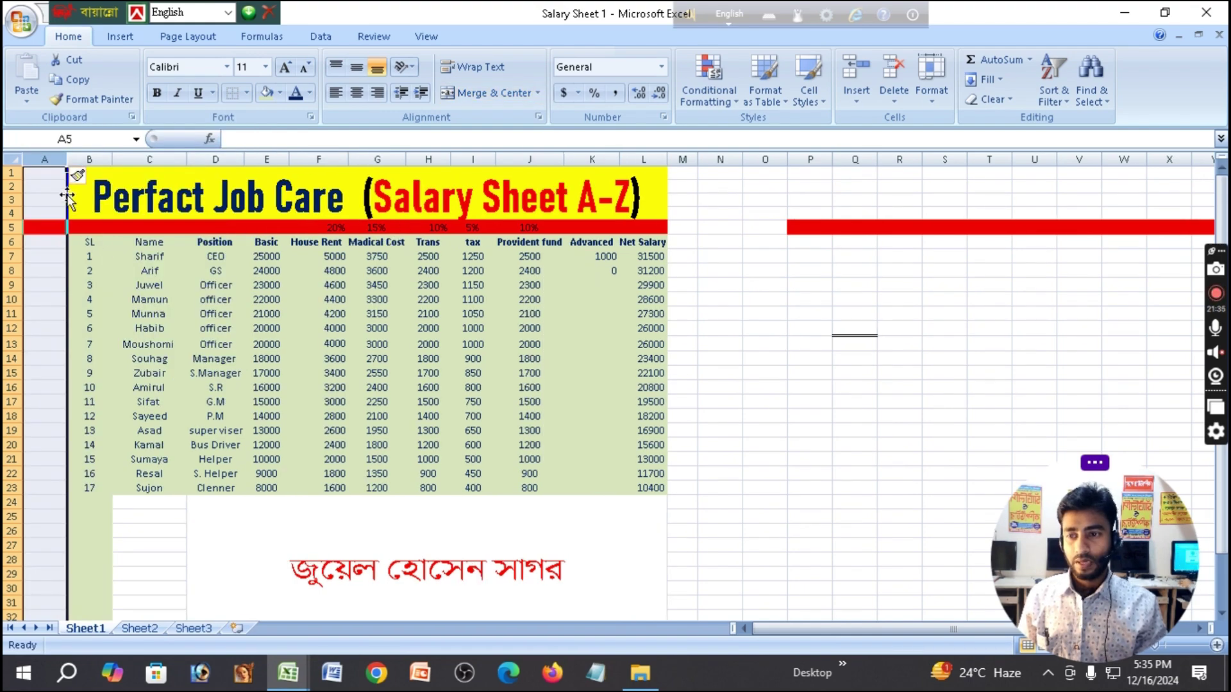
drag(67, 161, 127, 187)
click(64, 200)
drag(12, 180, 11, 221)
click(48, 206)
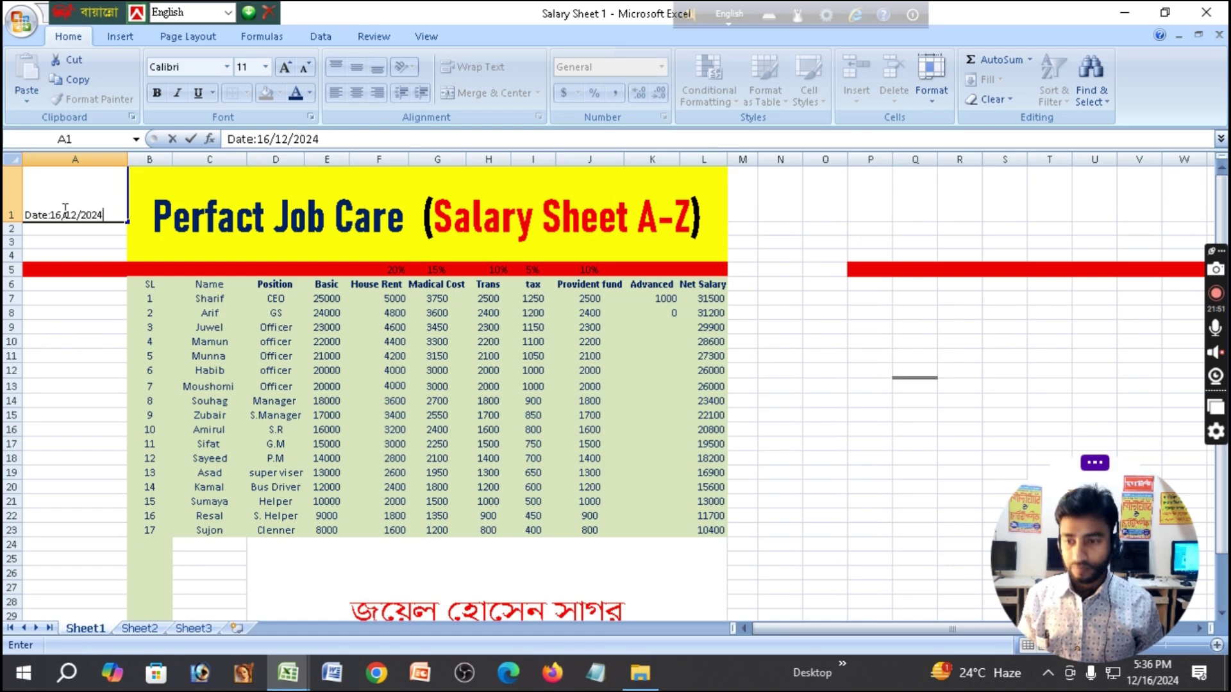
Commit 'Date:16/12/2024' in A1 and drag row 1 taller still.
click(103, 284)
click(73, 211)
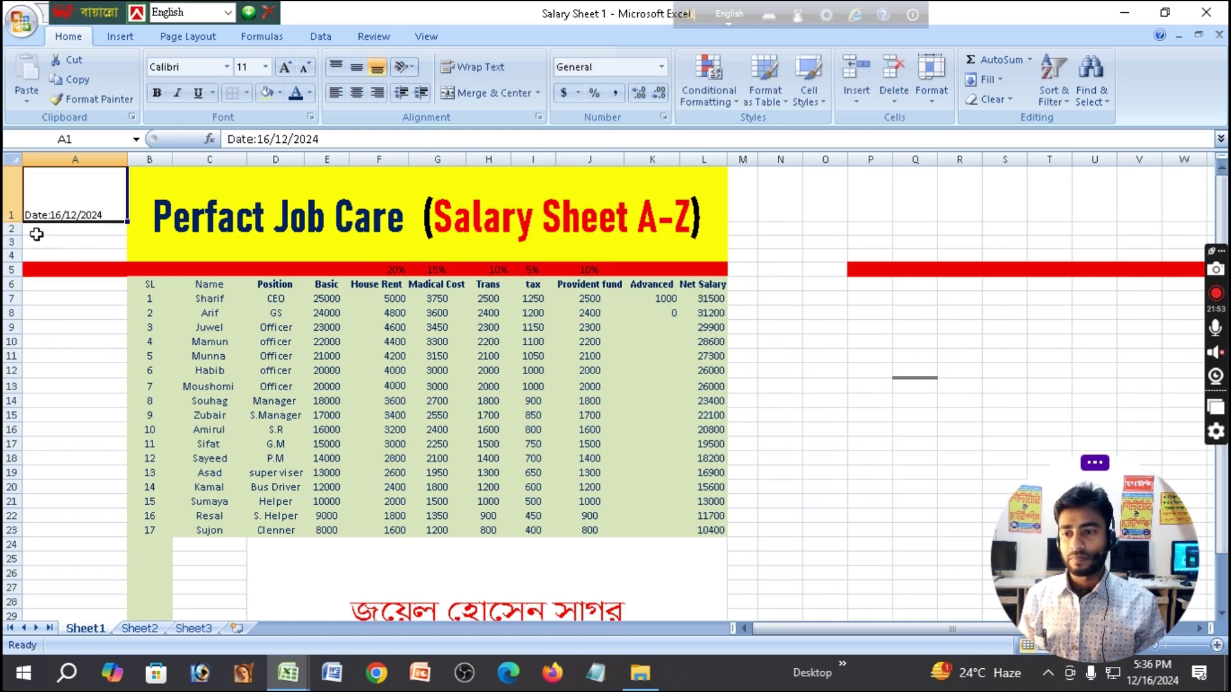
drag(13, 222, 13, 246)
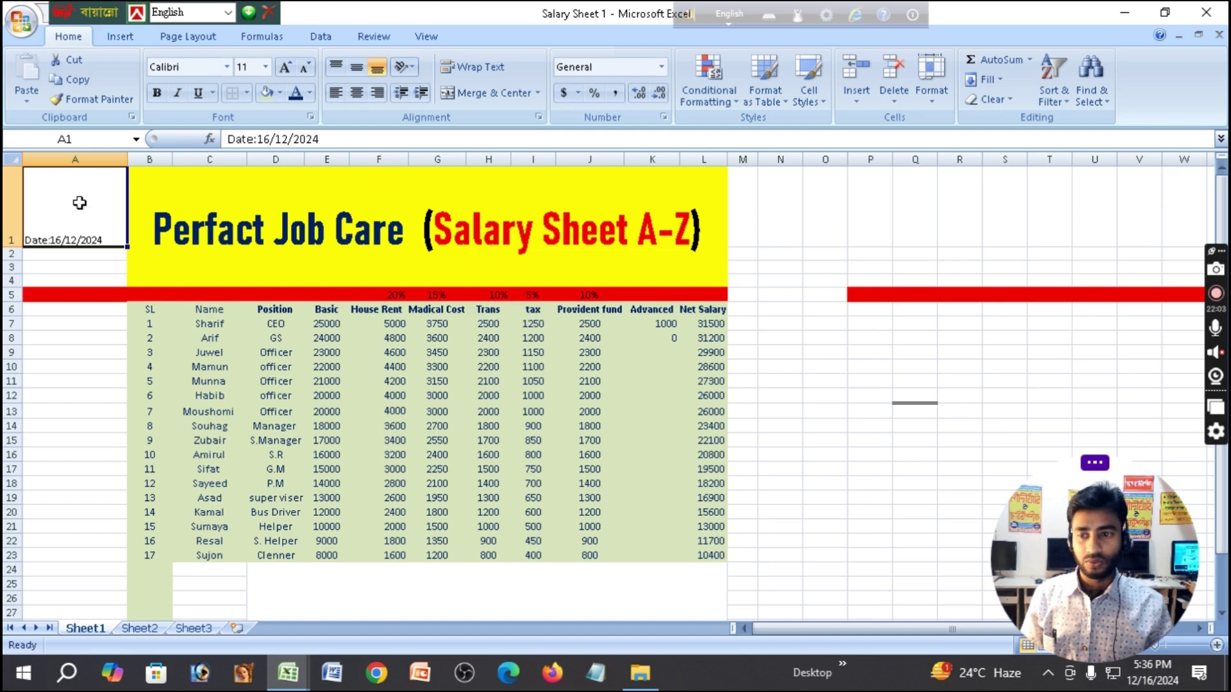
click(131, 251)
click(95, 212)
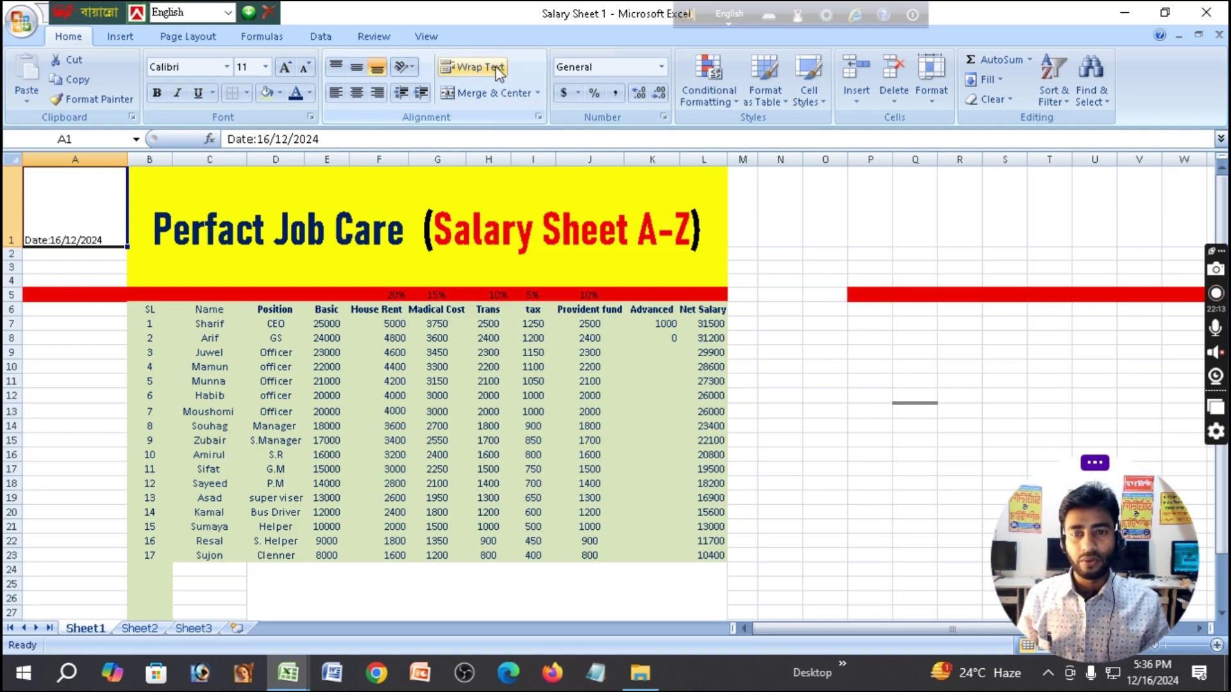
Rotate the A1 date to read upward and readjust column A's width.
click(410, 67)
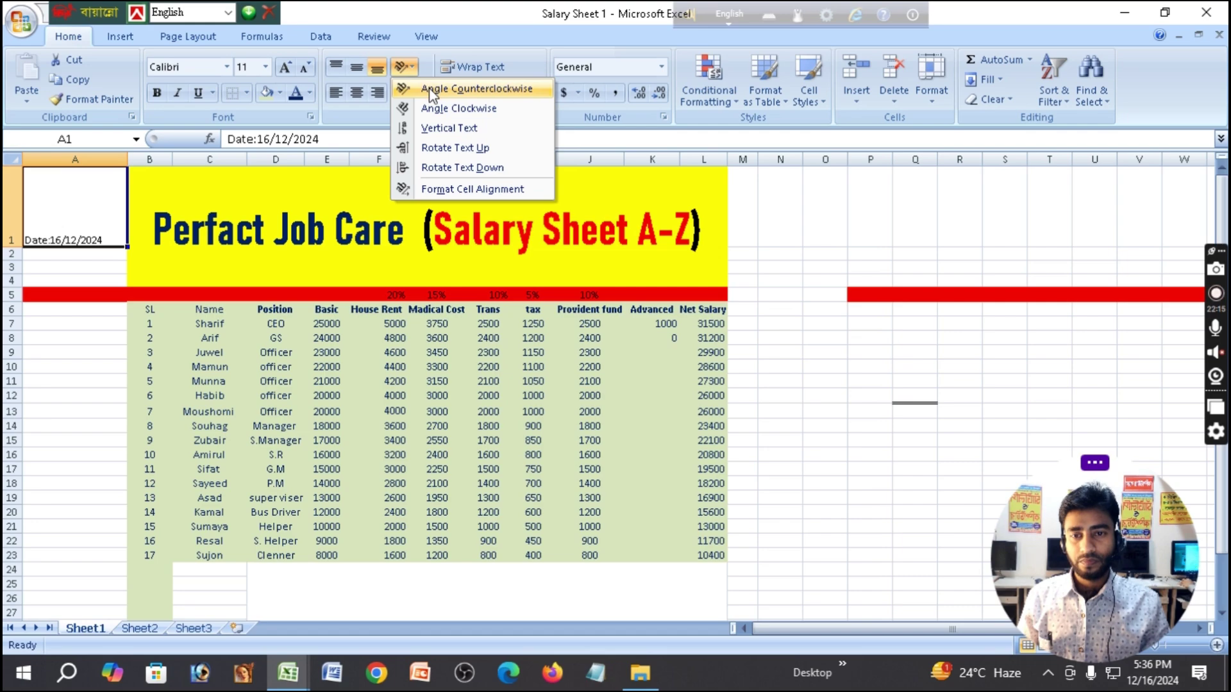
click(412, 148)
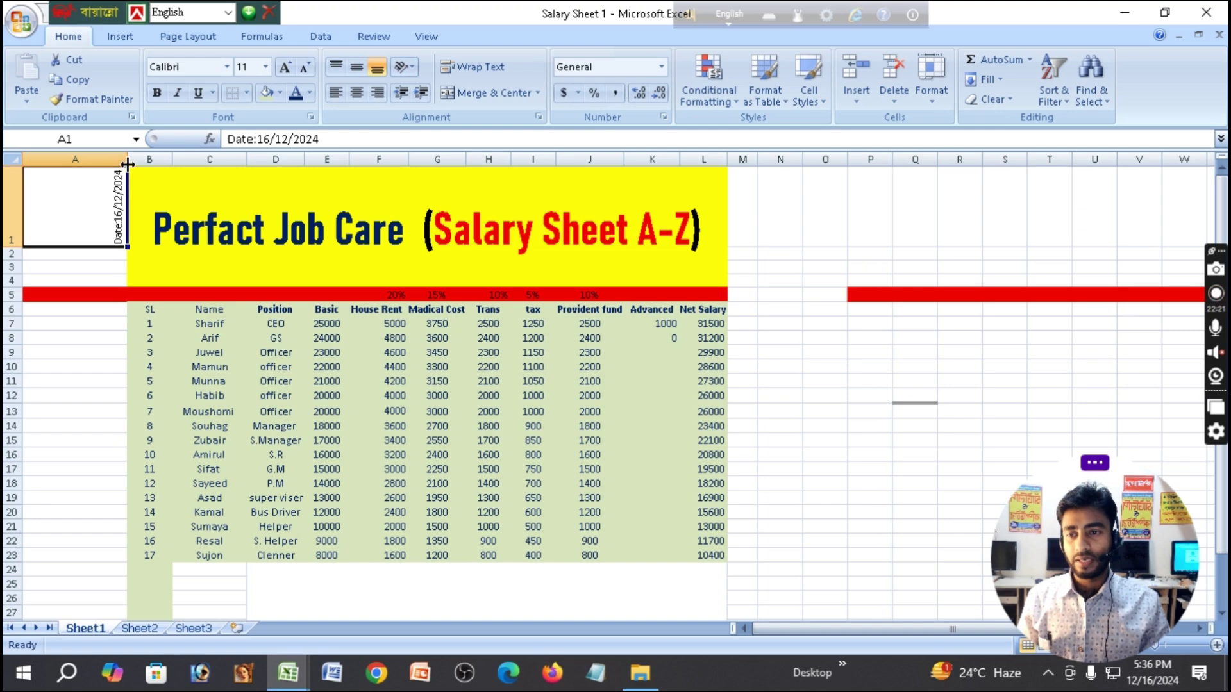
drag(128, 162, 41, 166)
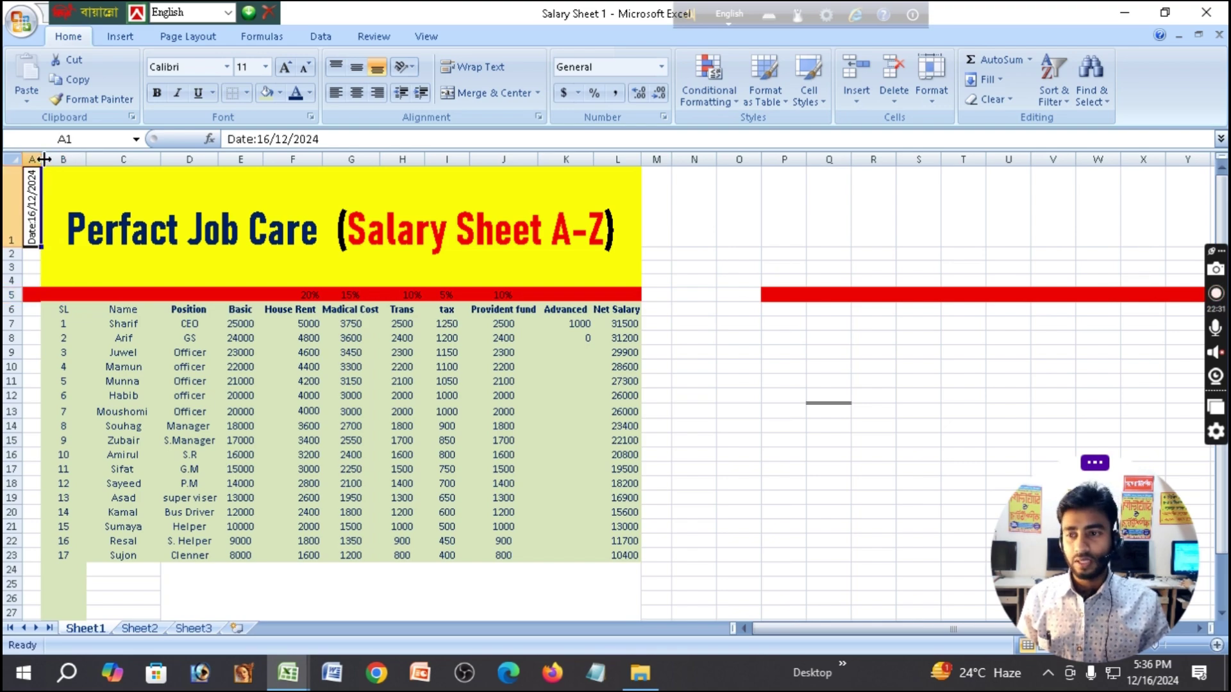
drag(43, 158, 117, 157)
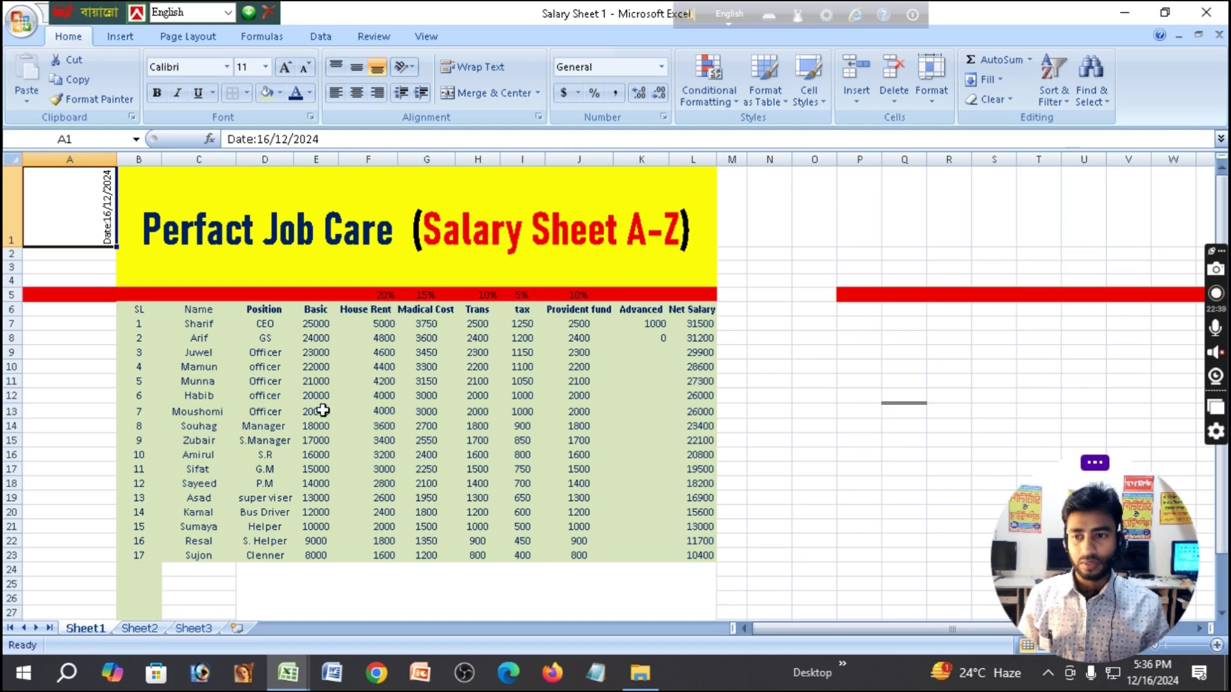
Left-align the A1 date, slant it at 45 degrees and narrow column A.
click(332, 94)
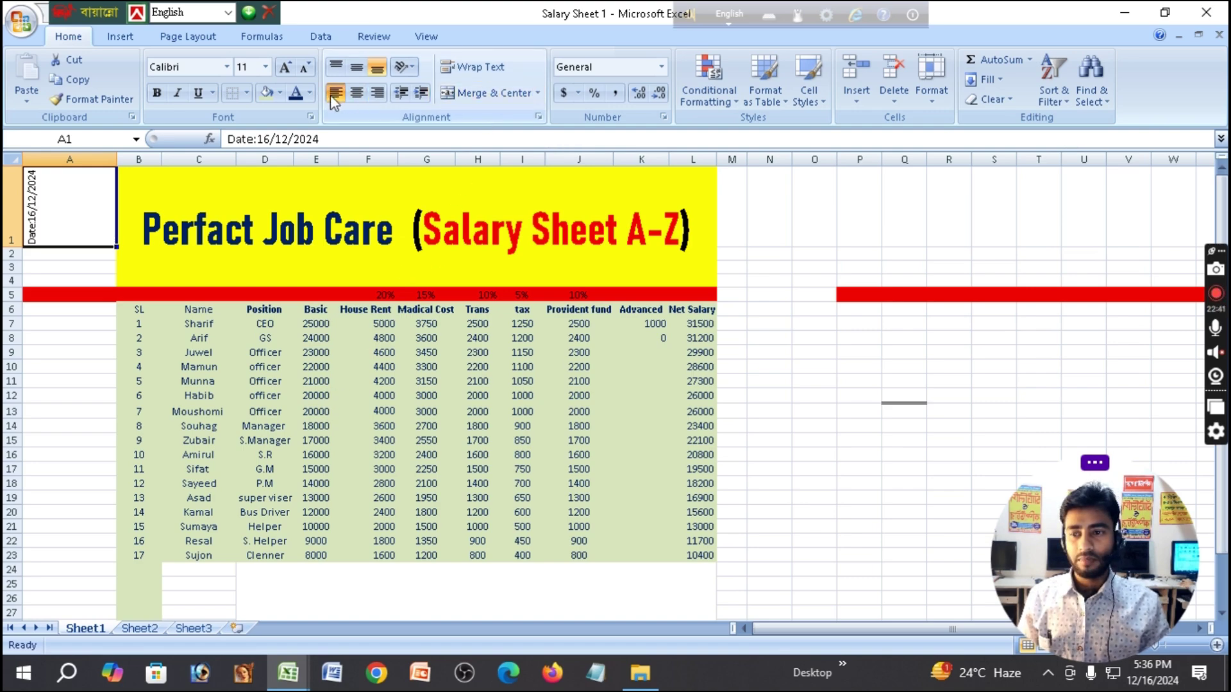
click(356, 94)
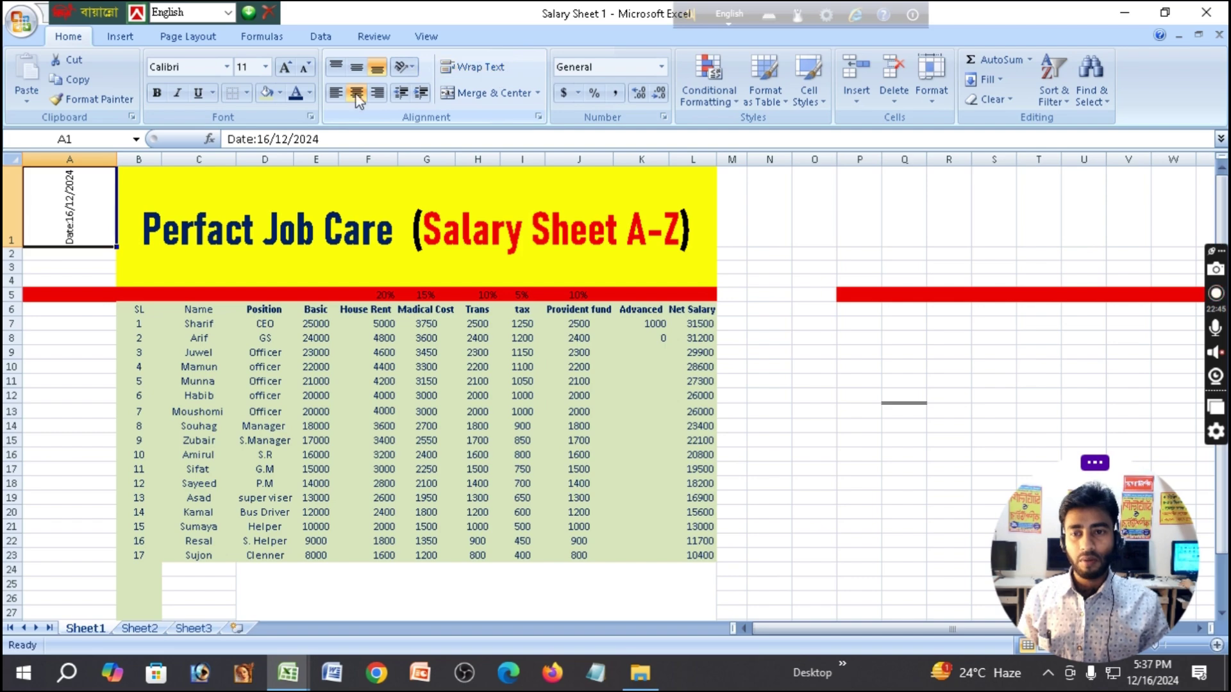
click(342, 97)
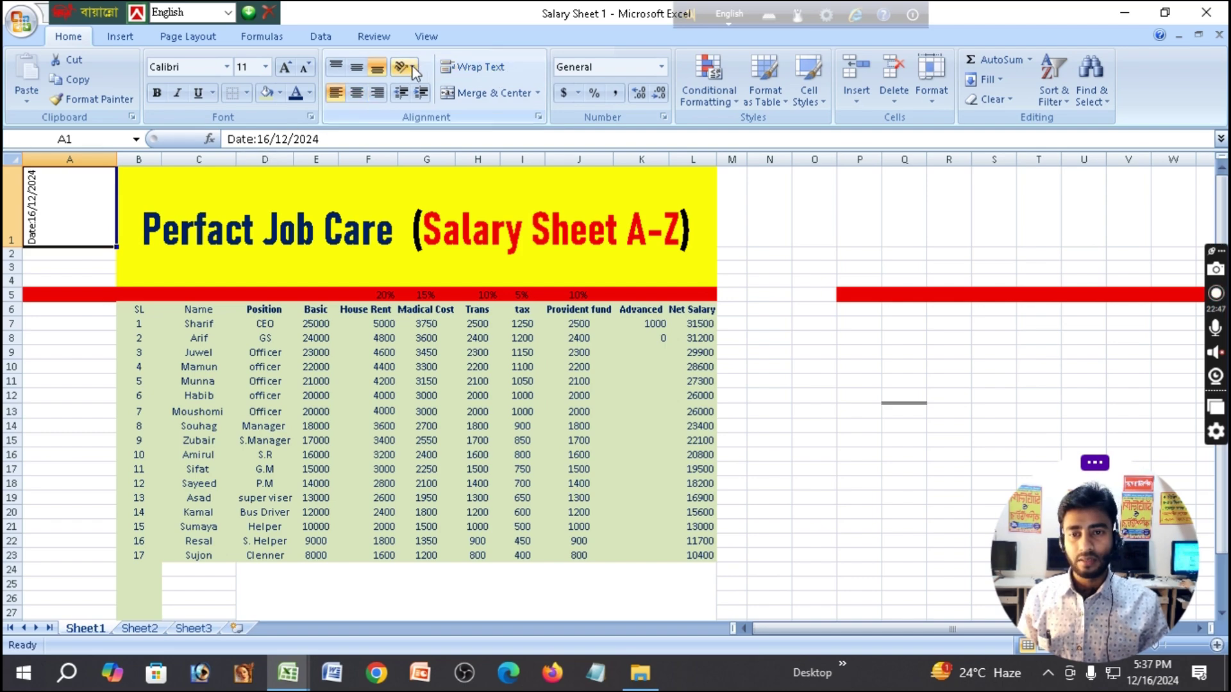
click(403, 66)
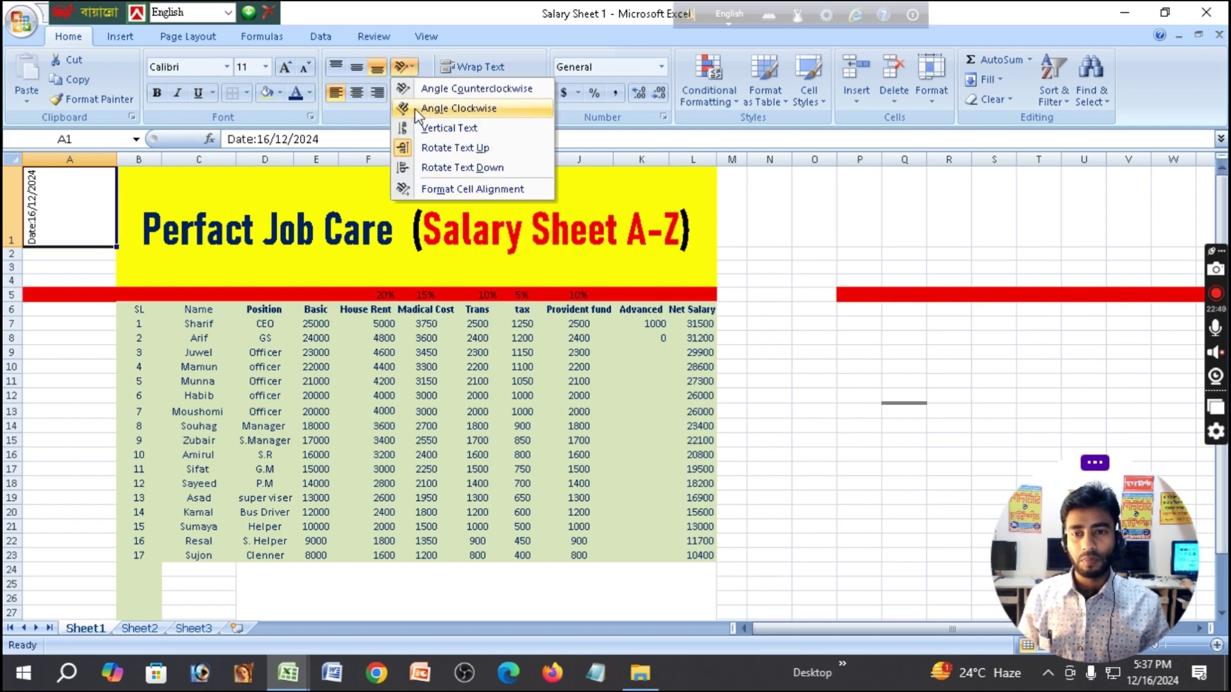
click(411, 89)
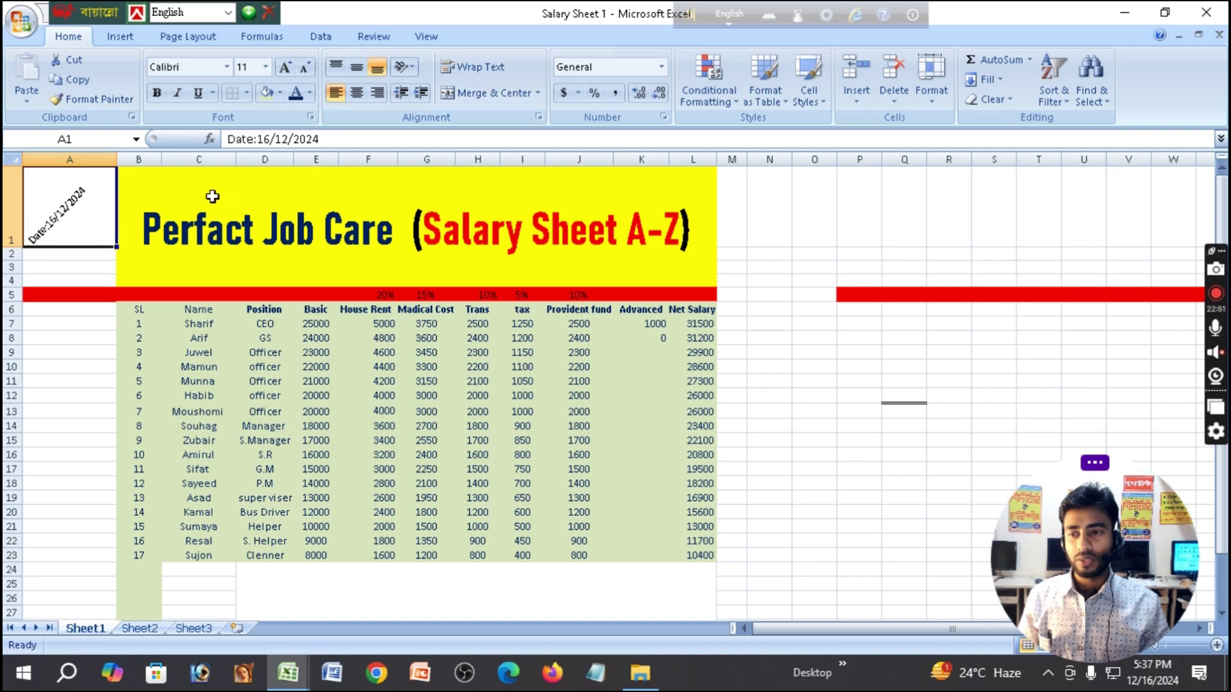
drag(116, 158, 96, 157)
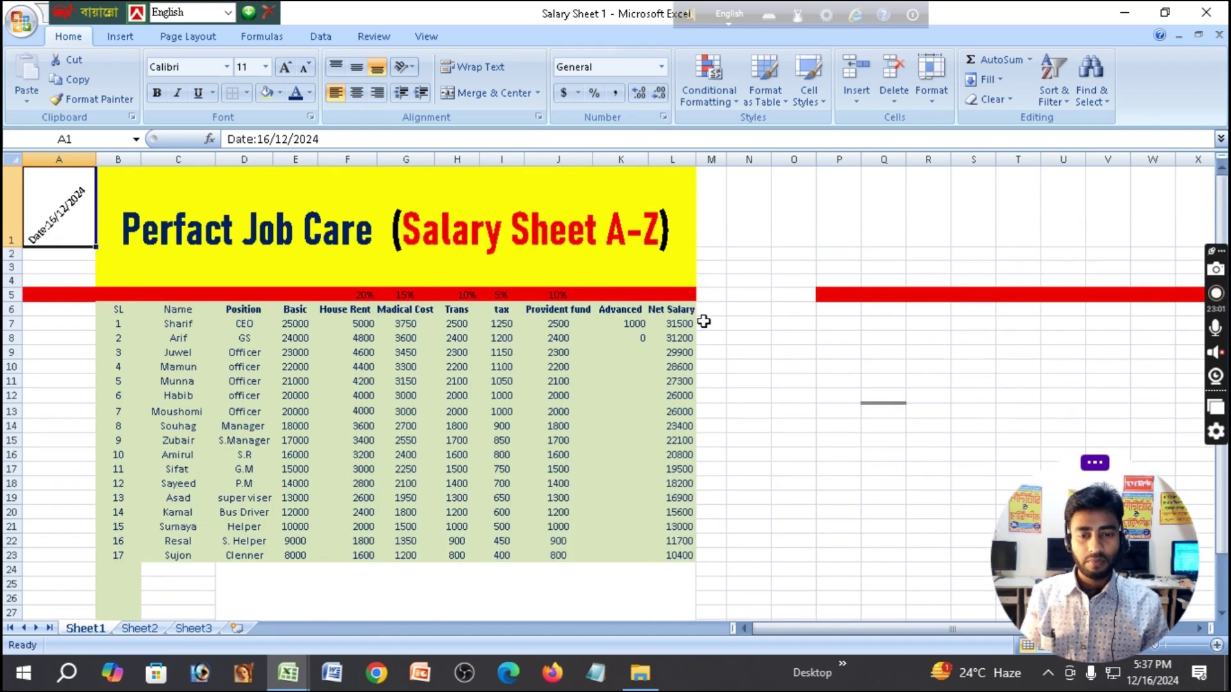
Enter 56387 in cell N7 and reselect that cell.
scroll(789, 449, down, 1)
scroll(790, 449, down, 1)
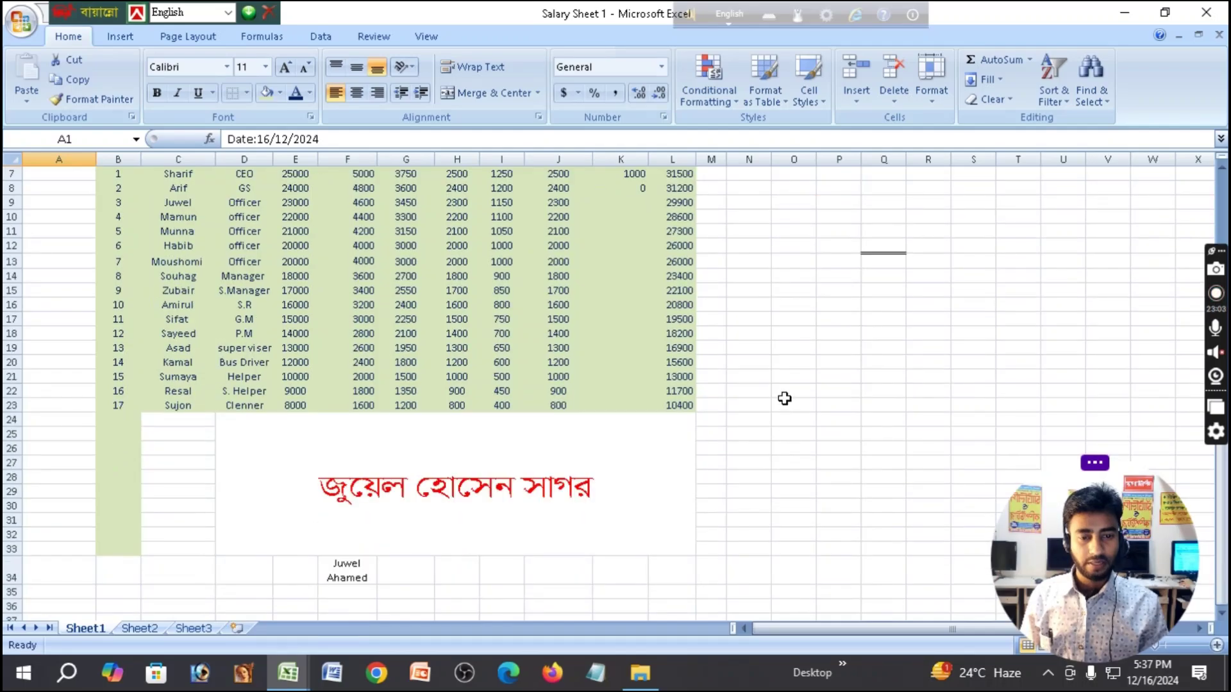
scroll(777, 388, down, 2)
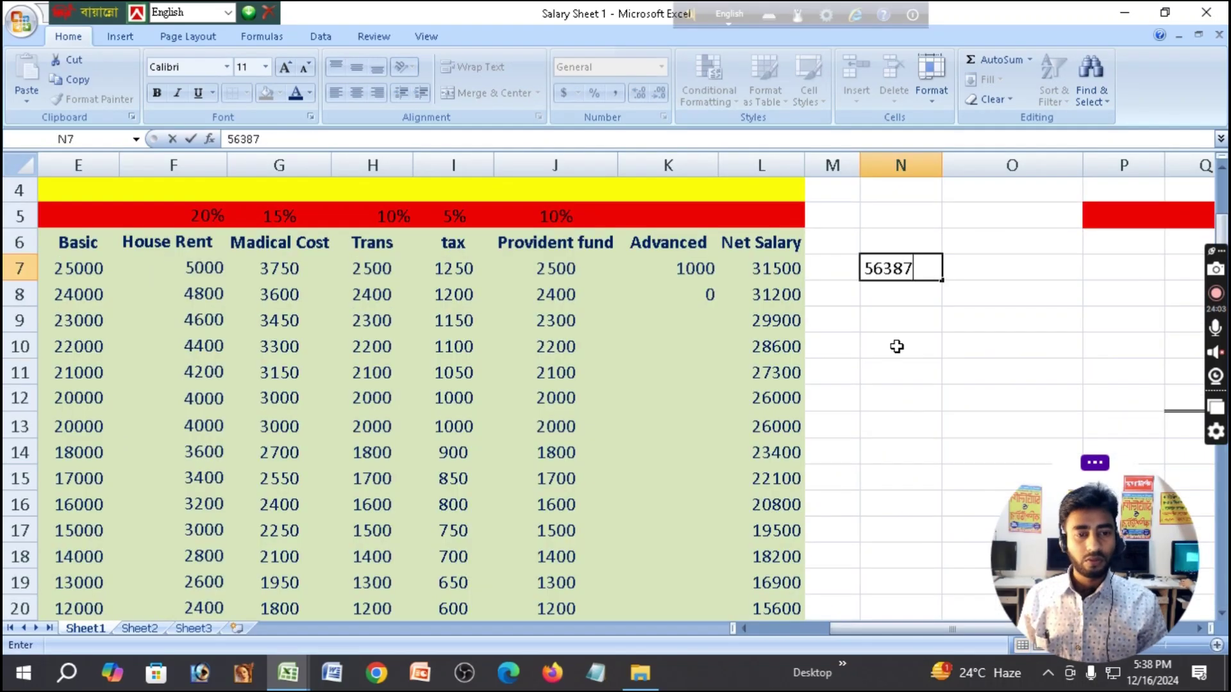
click(896, 346)
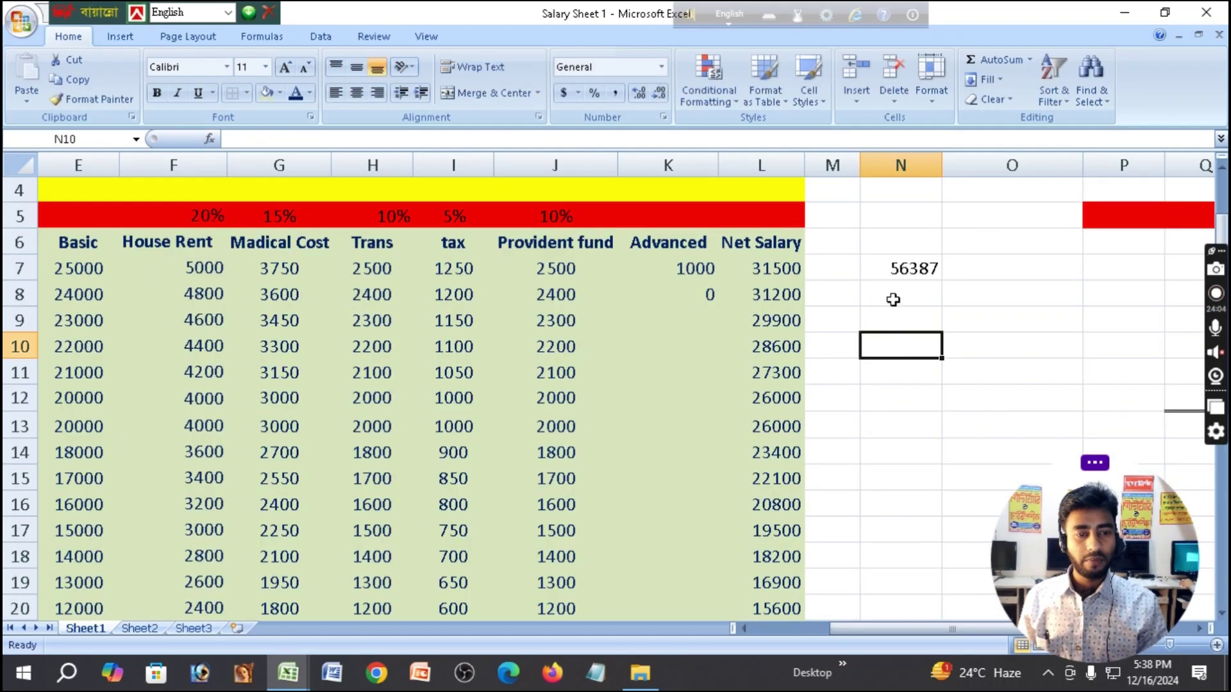
scroll(894, 288, up, 1)
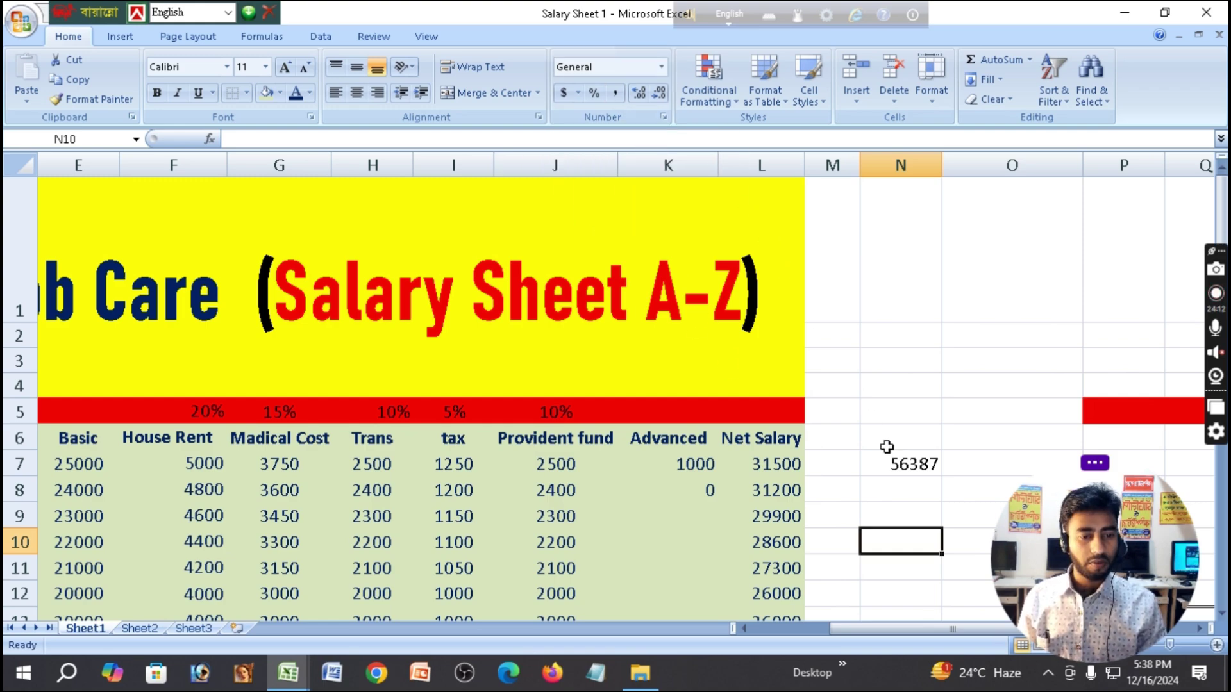
click(898, 463)
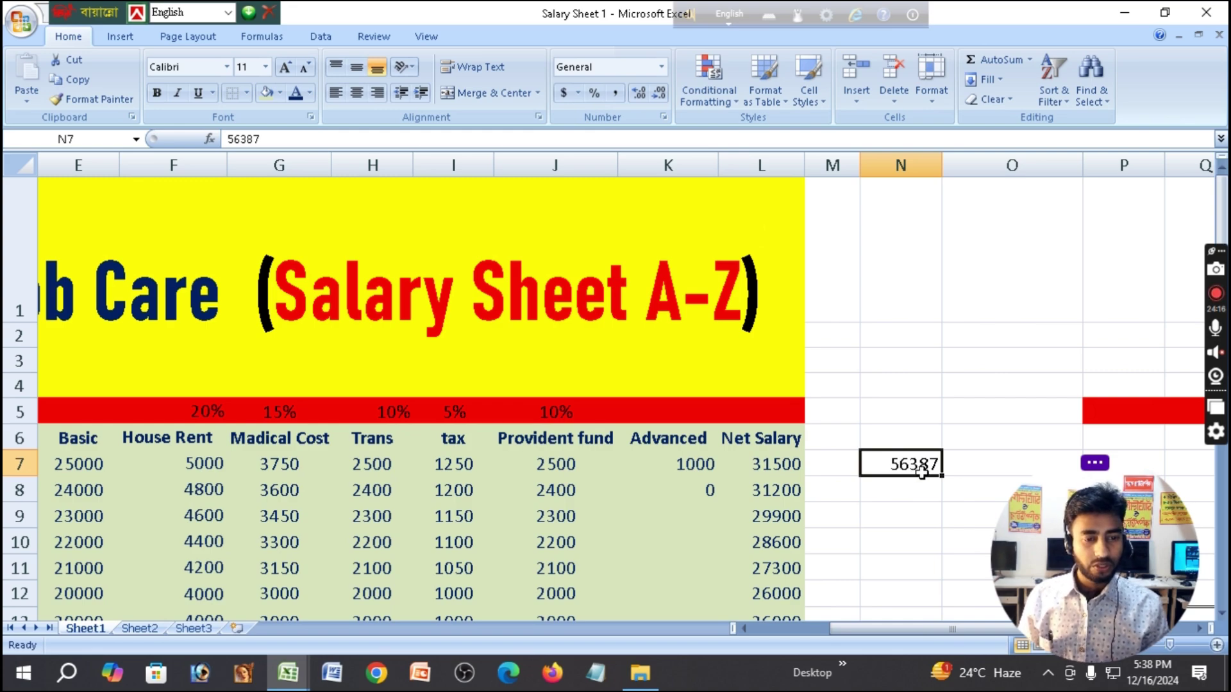
Format N7's 56387 as Currency ($56,387.00), then as Short Date.
click(666, 67)
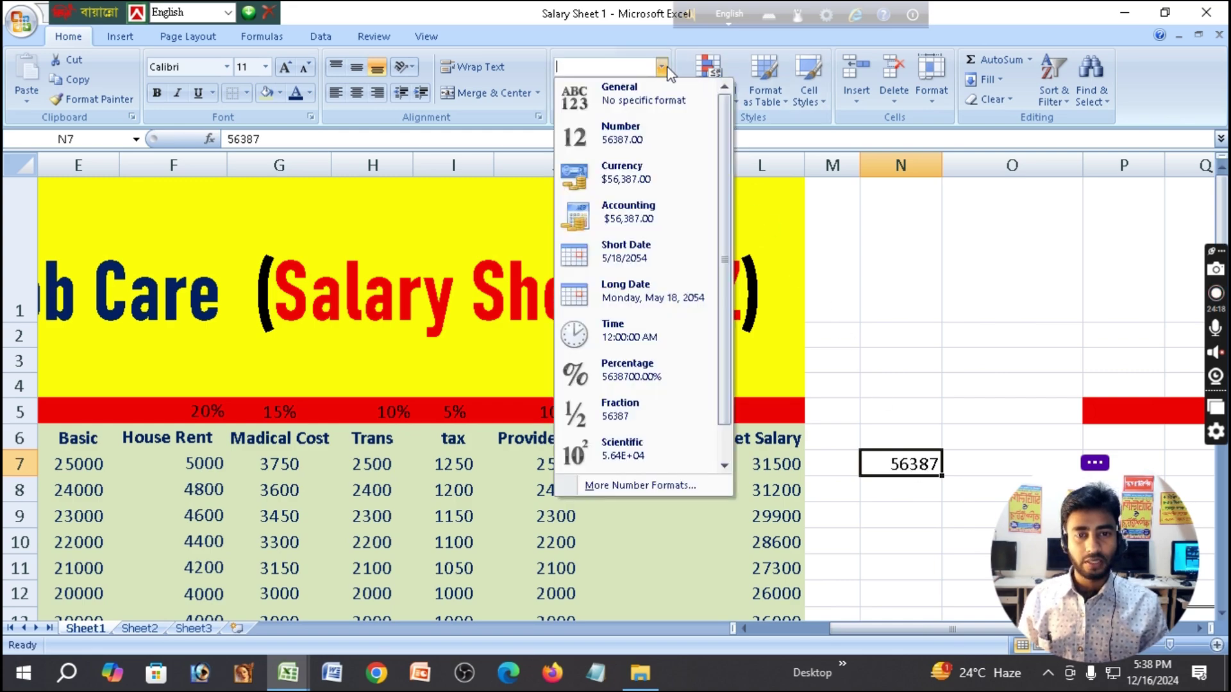
click(666, 66)
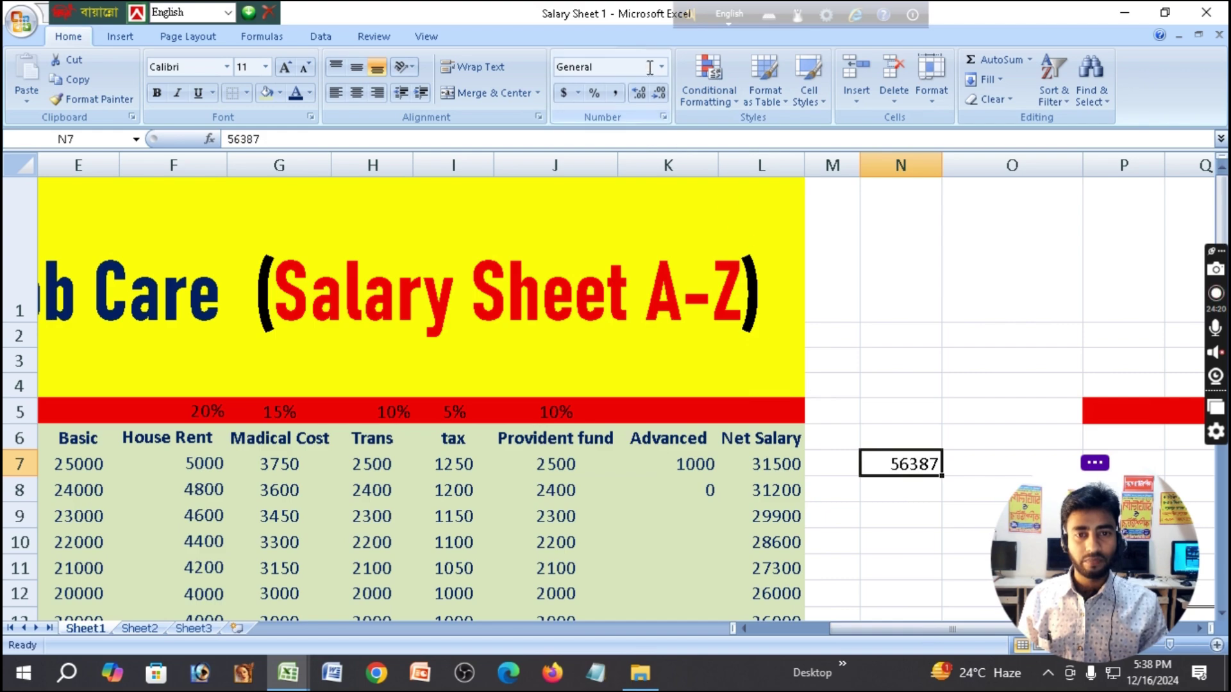
click(662, 66)
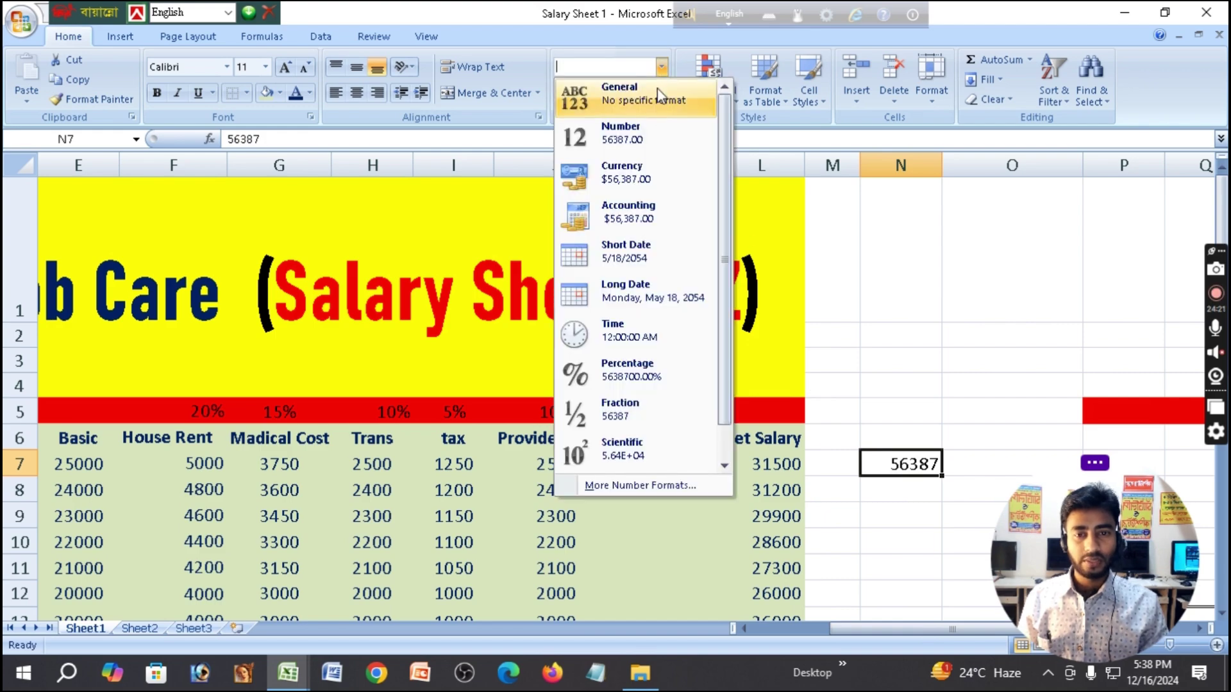
click(629, 180)
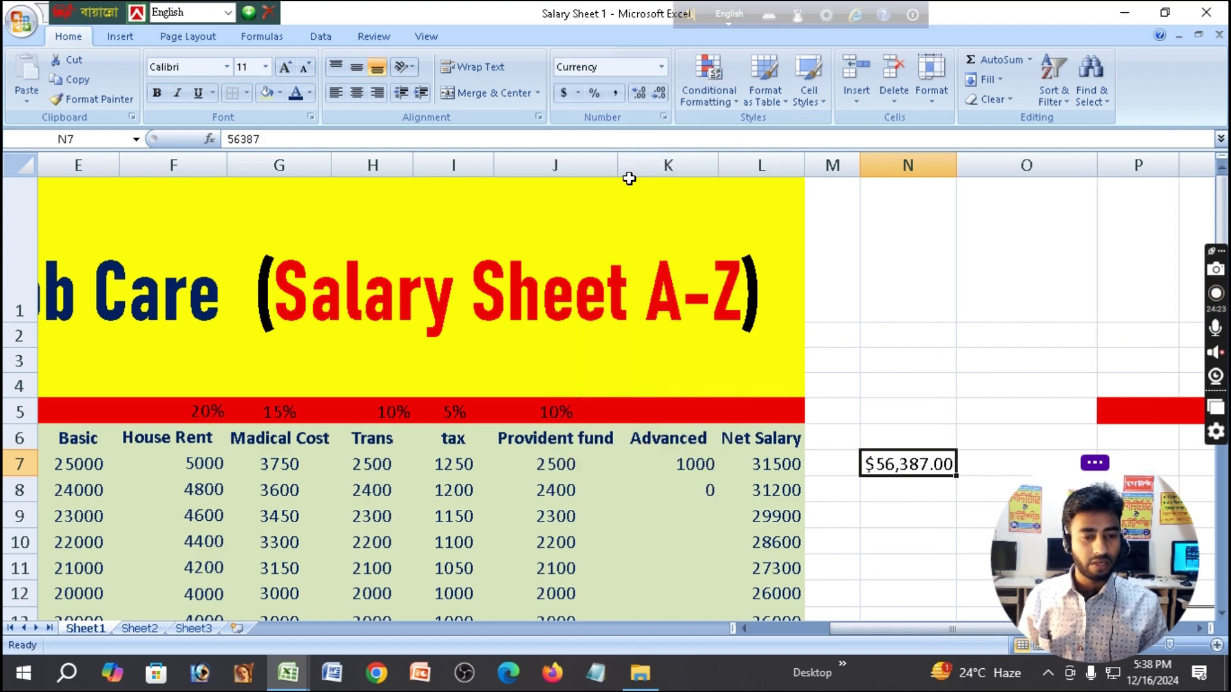
click(662, 66)
click(639, 259)
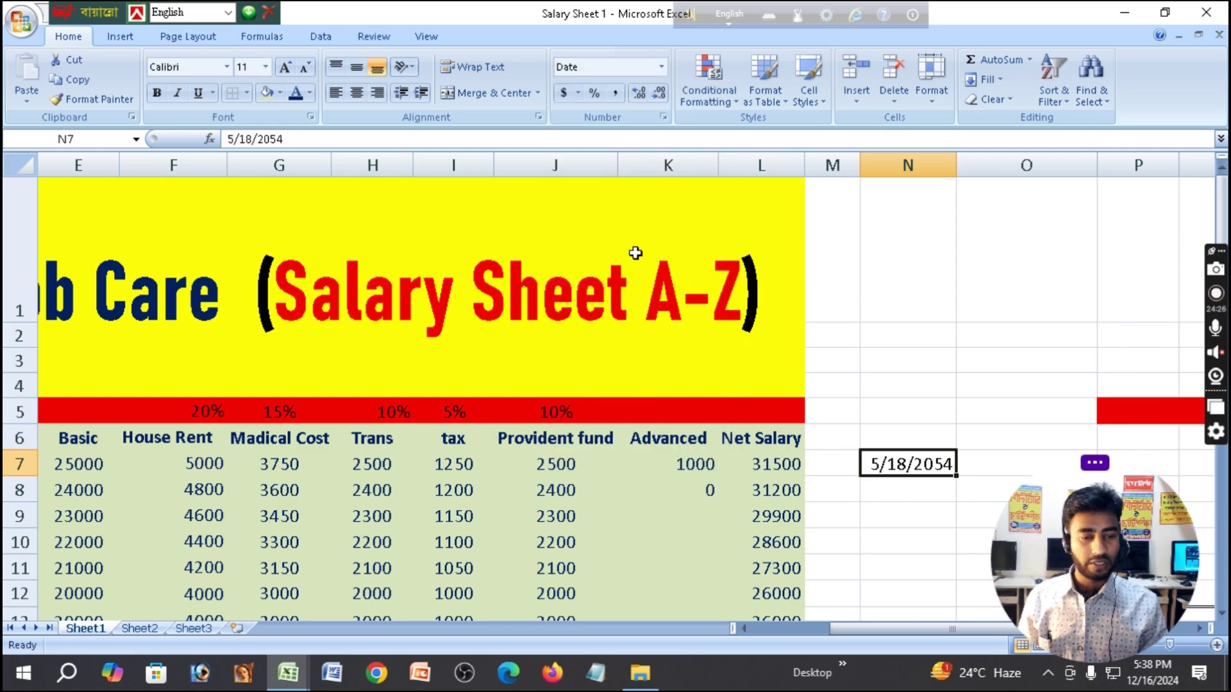
Switch N7 to Long Date, then to Time, showing 12:00:00 AM.
click(659, 68)
click(637, 286)
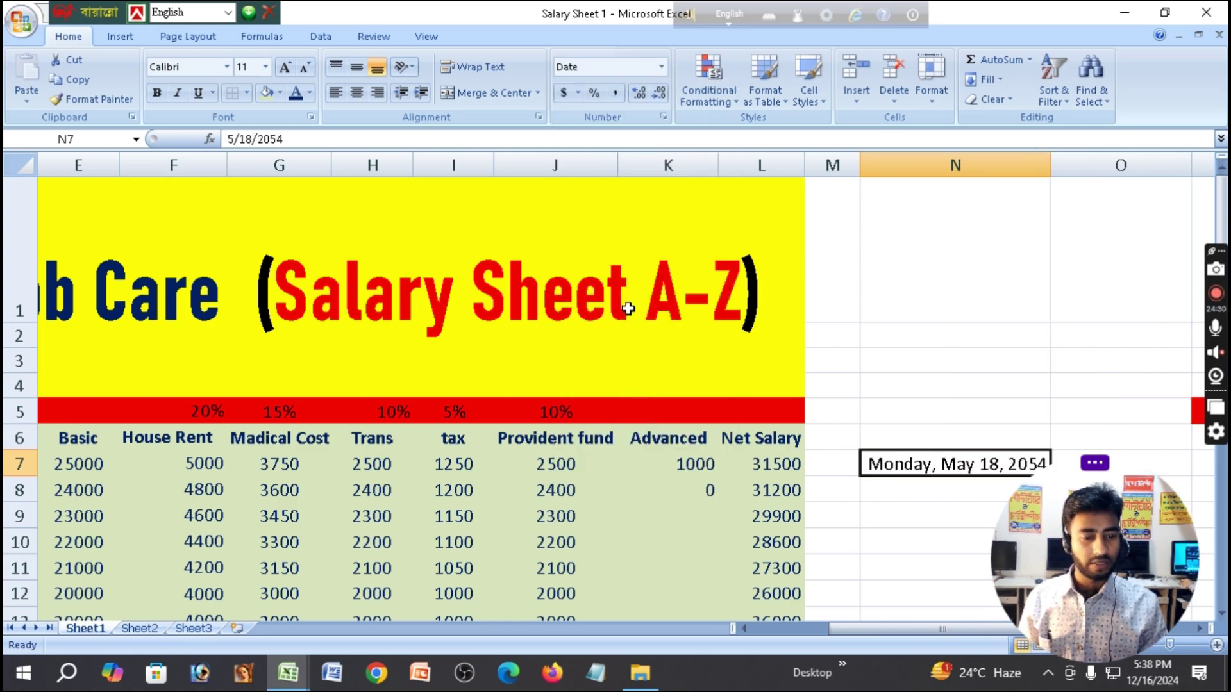
scroll(871, 436, down, 2)
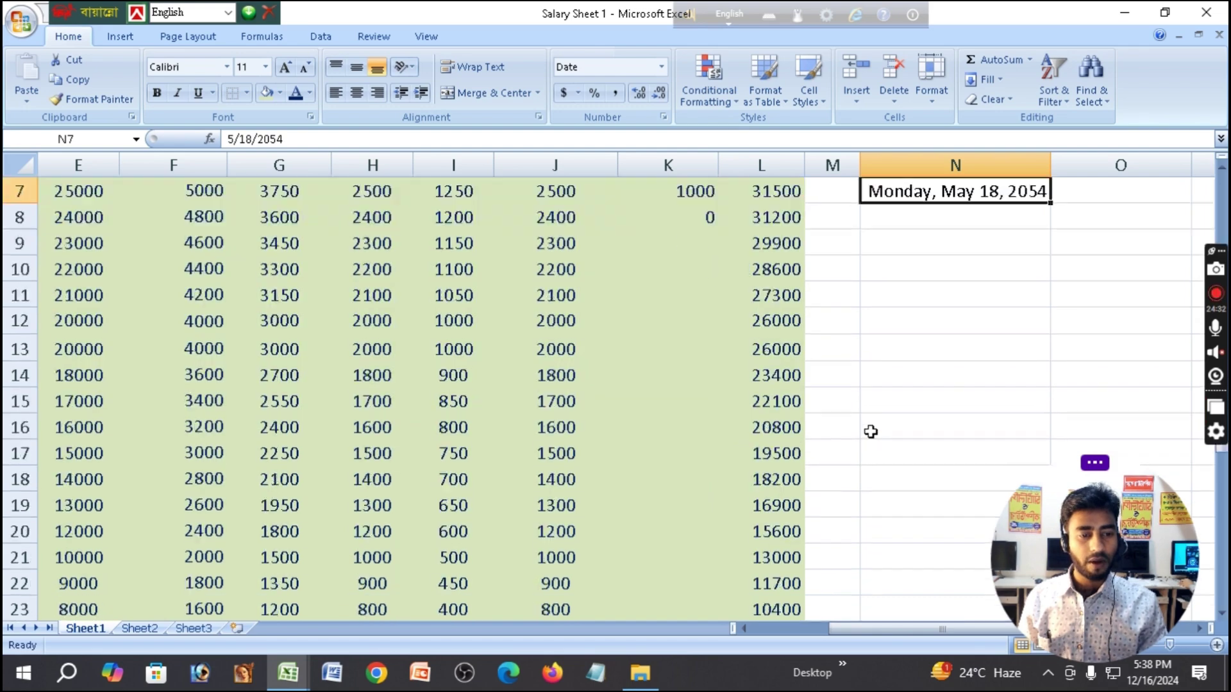
scroll(898, 321, up, 1)
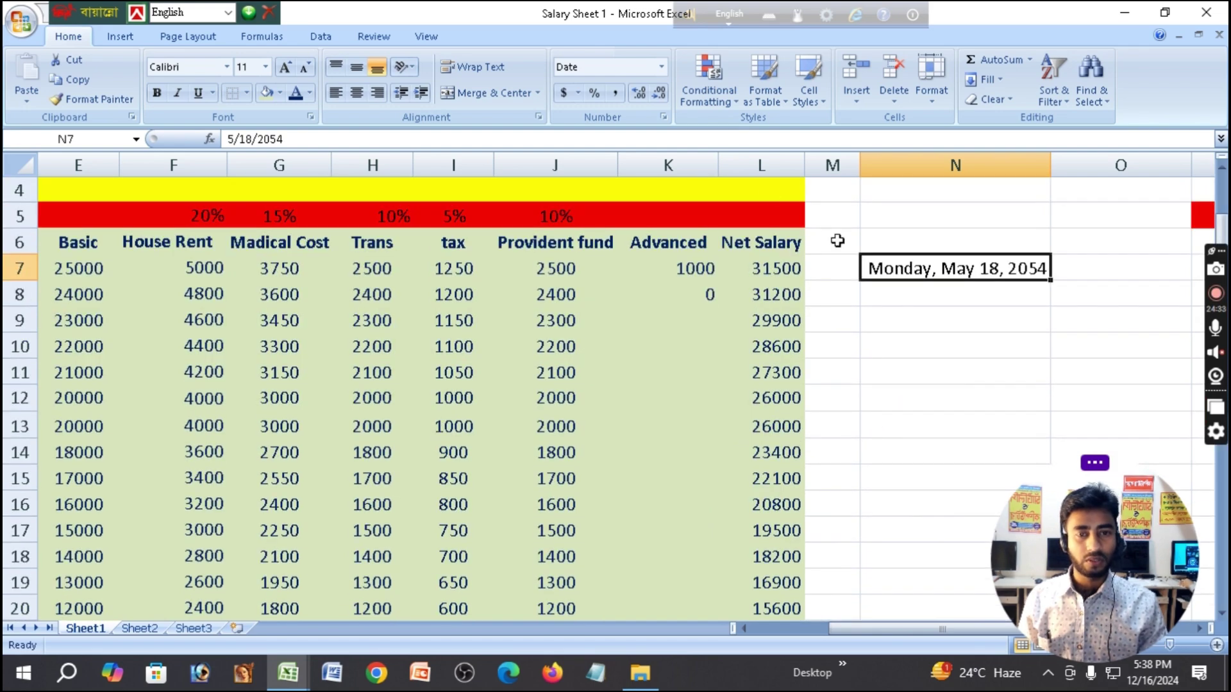
click(662, 68)
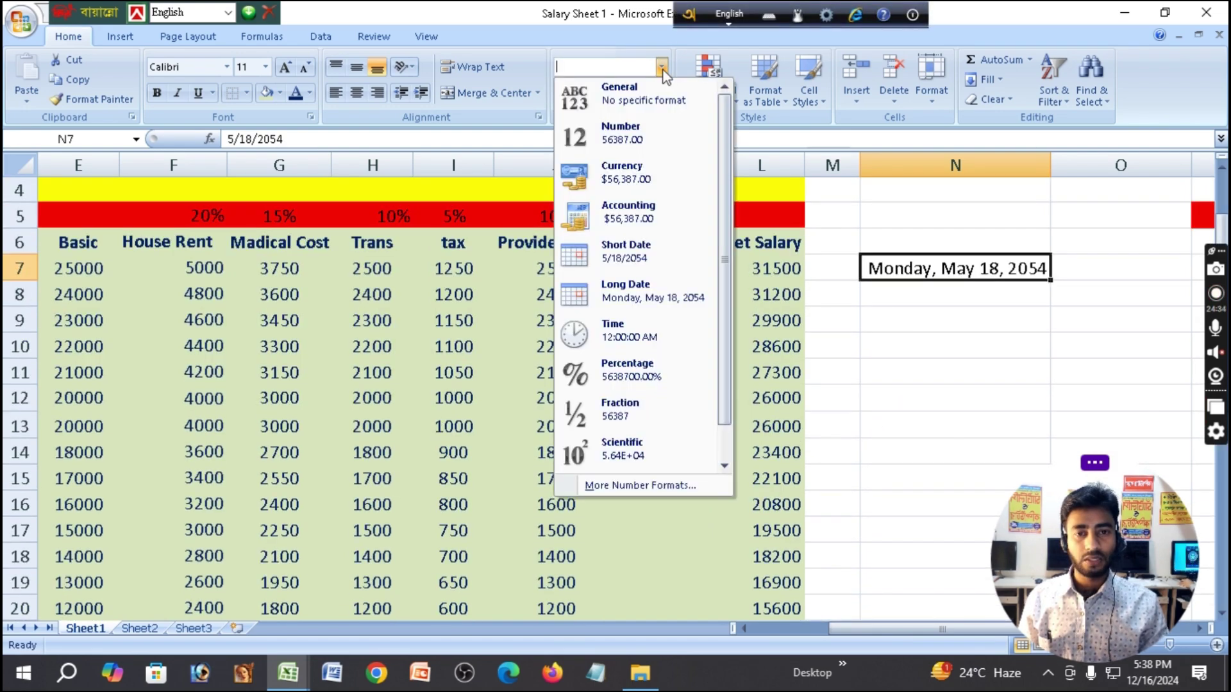
click(630, 328)
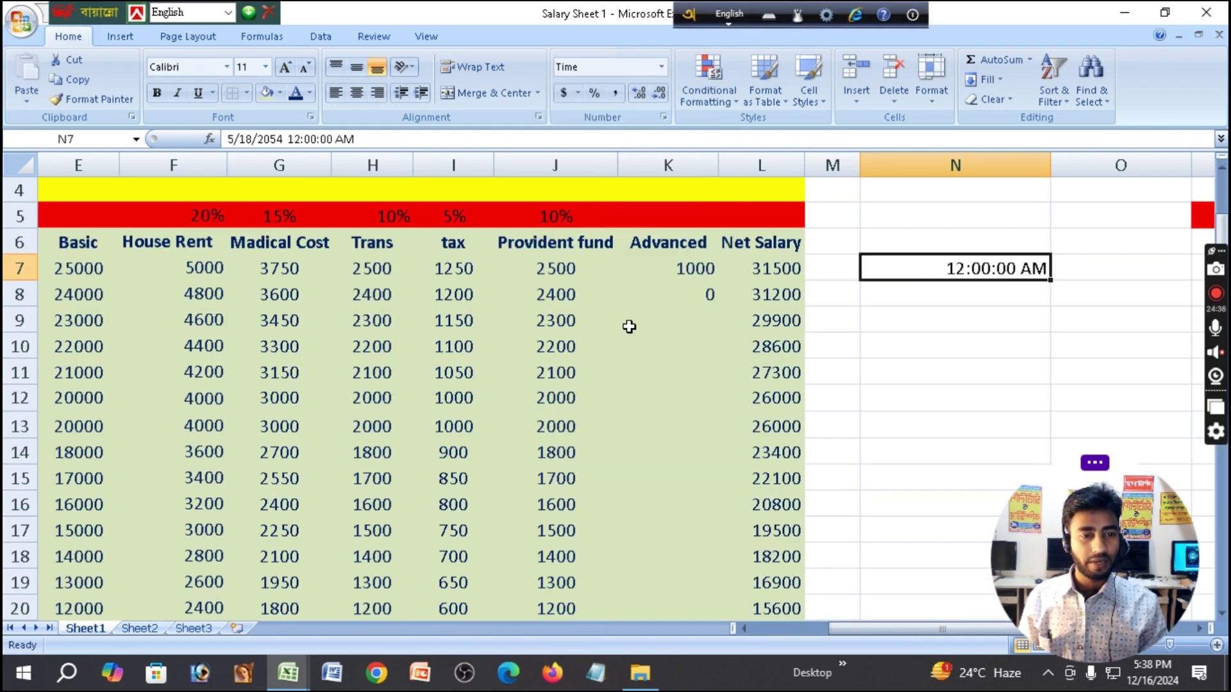
click(661, 67)
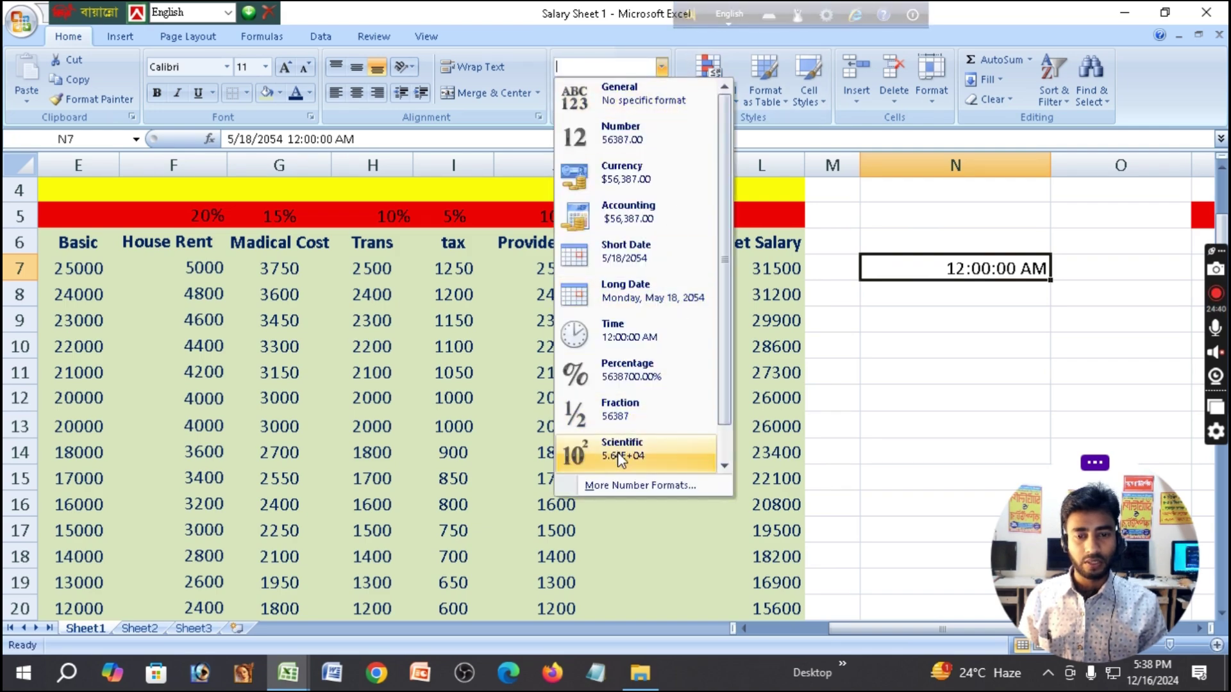
click(858, 374)
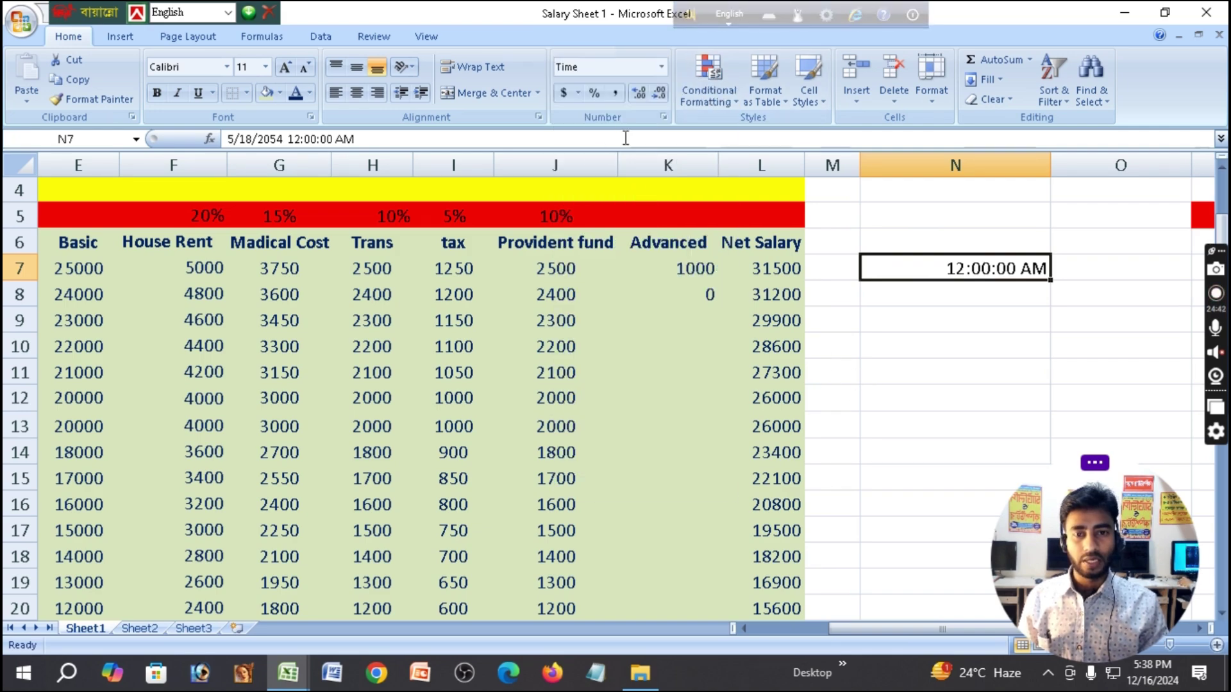
Apply $ Accounting, Percent and Comma Style to N7, then add and remove a decimal, leaving 56,387.00.
click(579, 91)
click(570, 96)
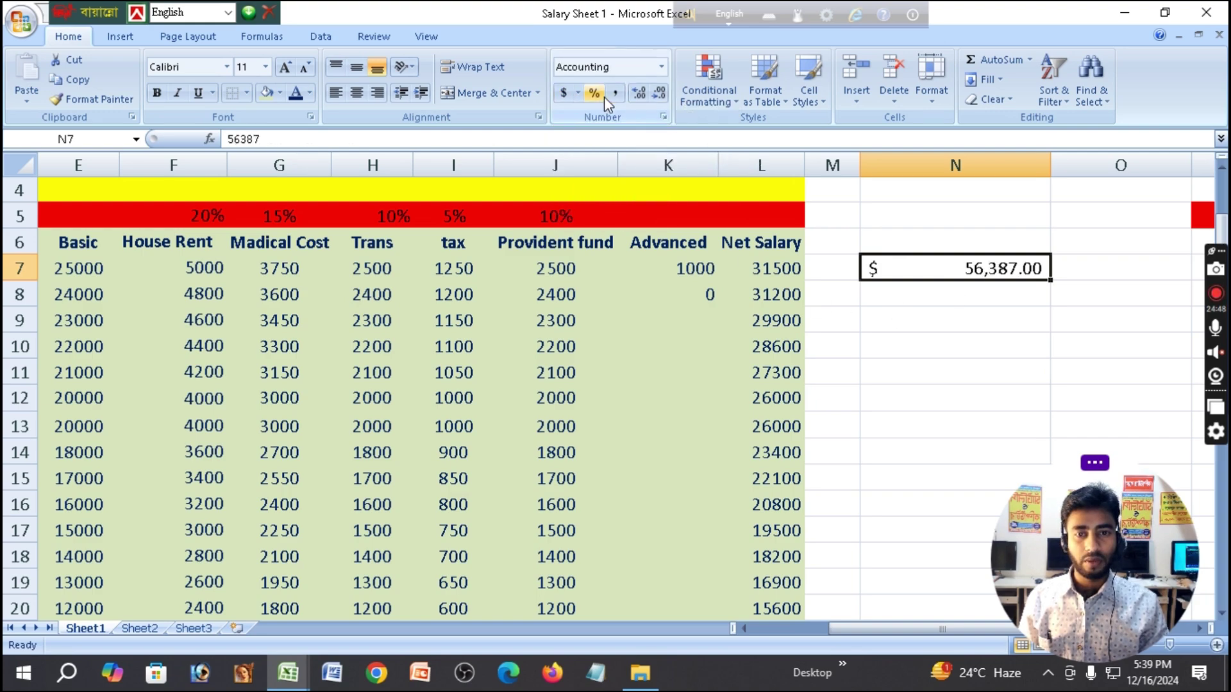
click(595, 94)
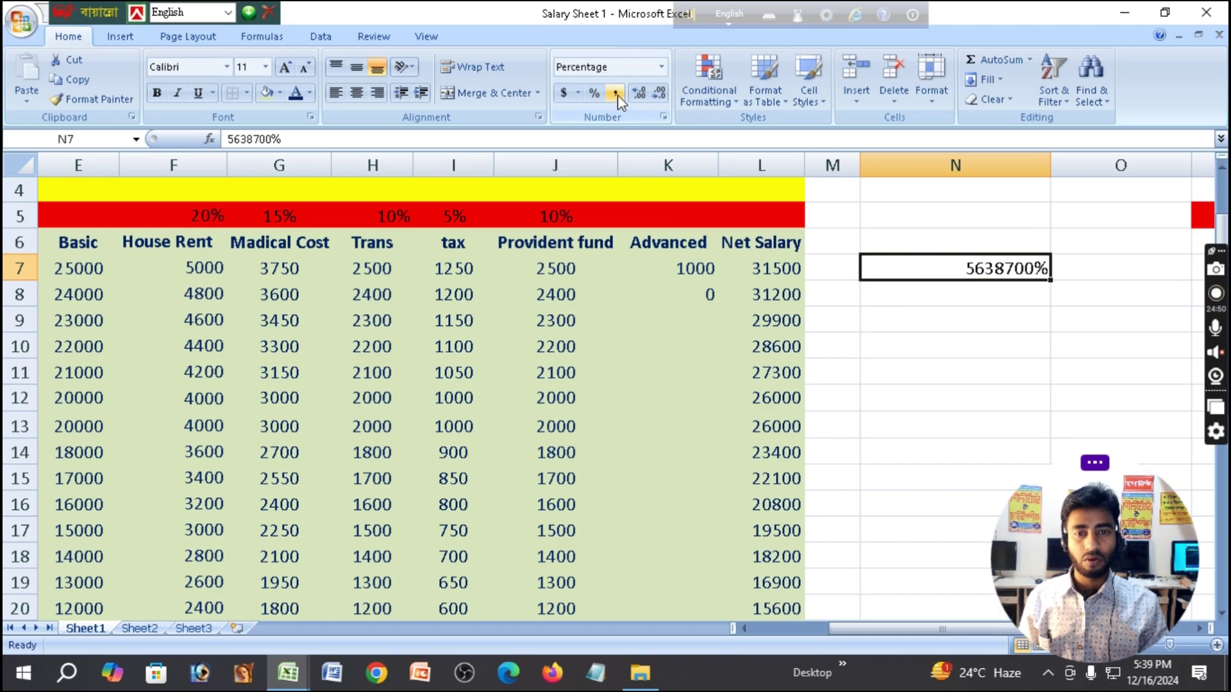
click(616, 93)
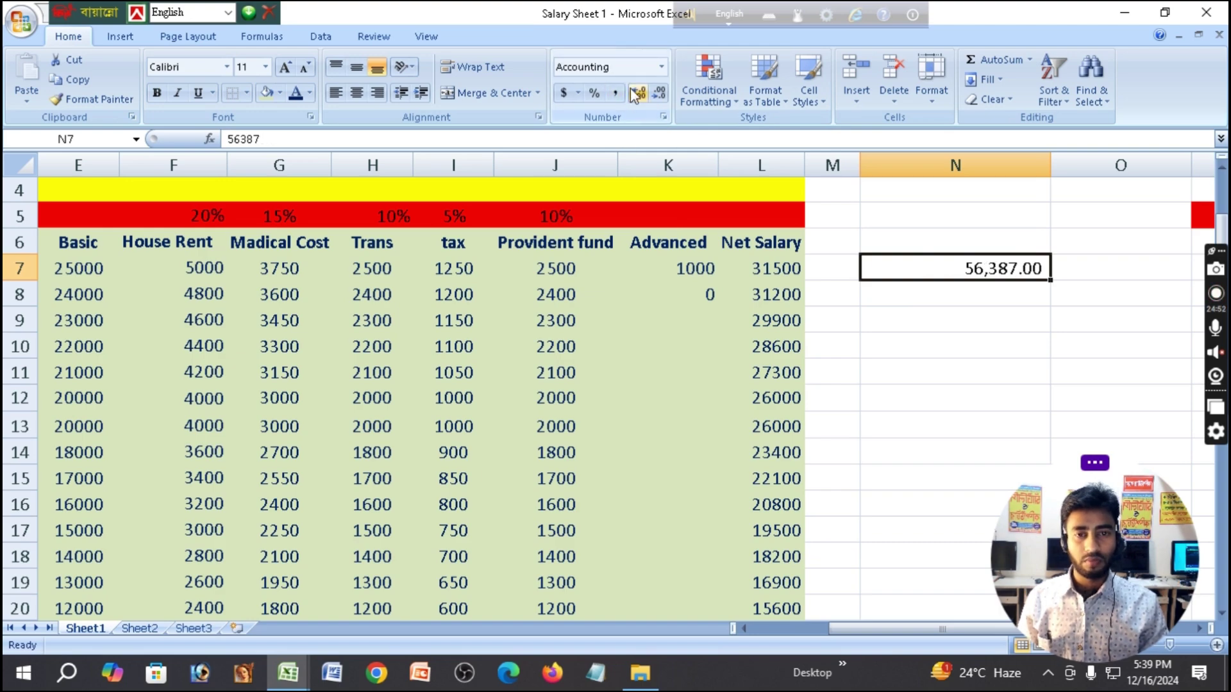
click(643, 97)
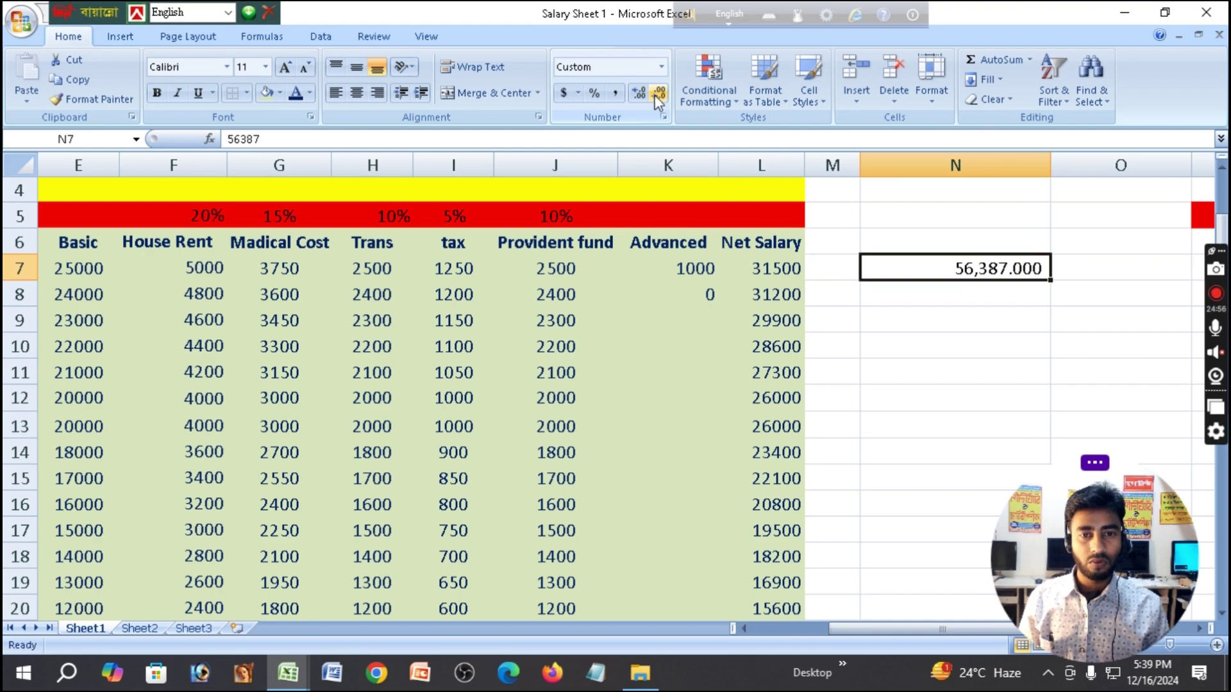
click(659, 96)
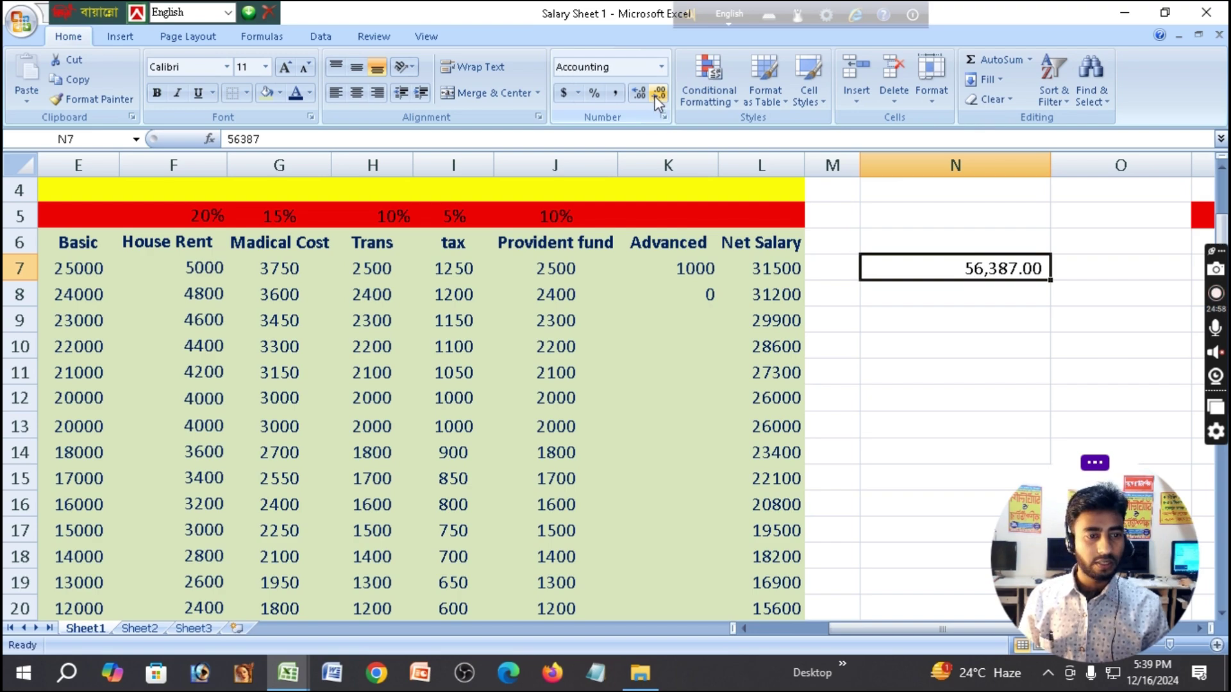